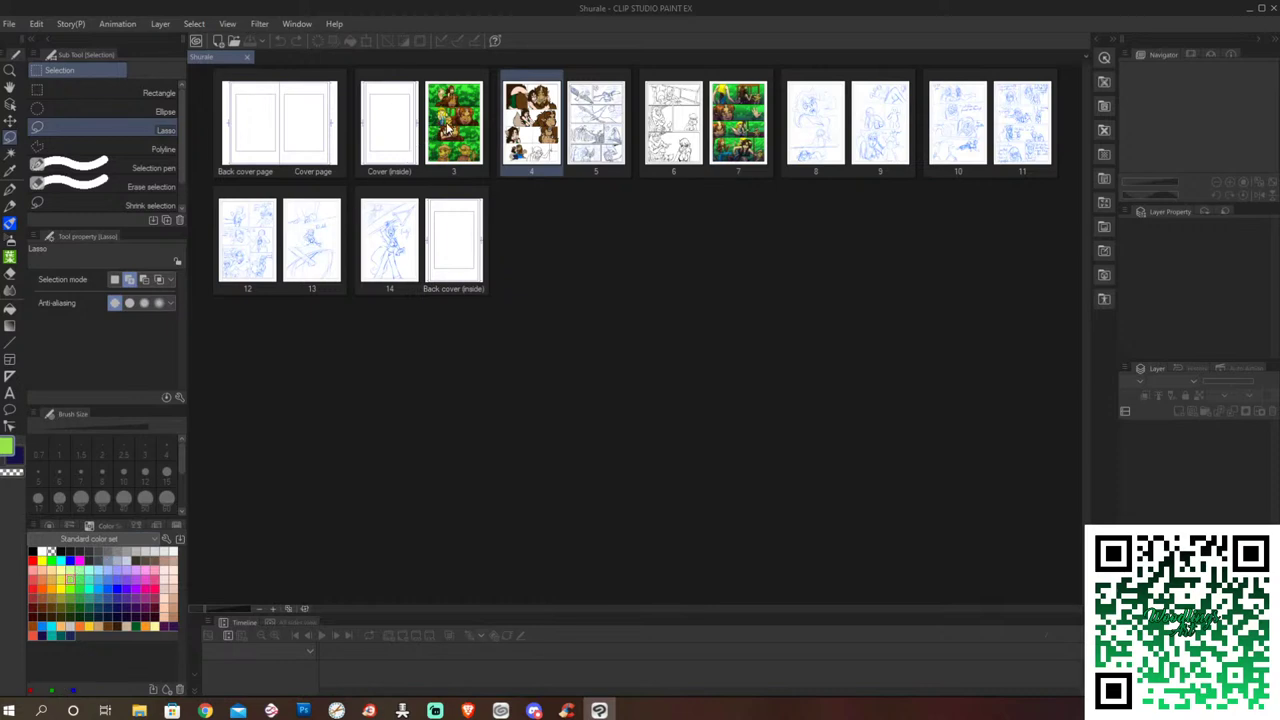
Step: Open page 3 of the Shurale comic, then open the sketched page 8 for editing
{"action": "left_click", "coordinate": [450, 128]}
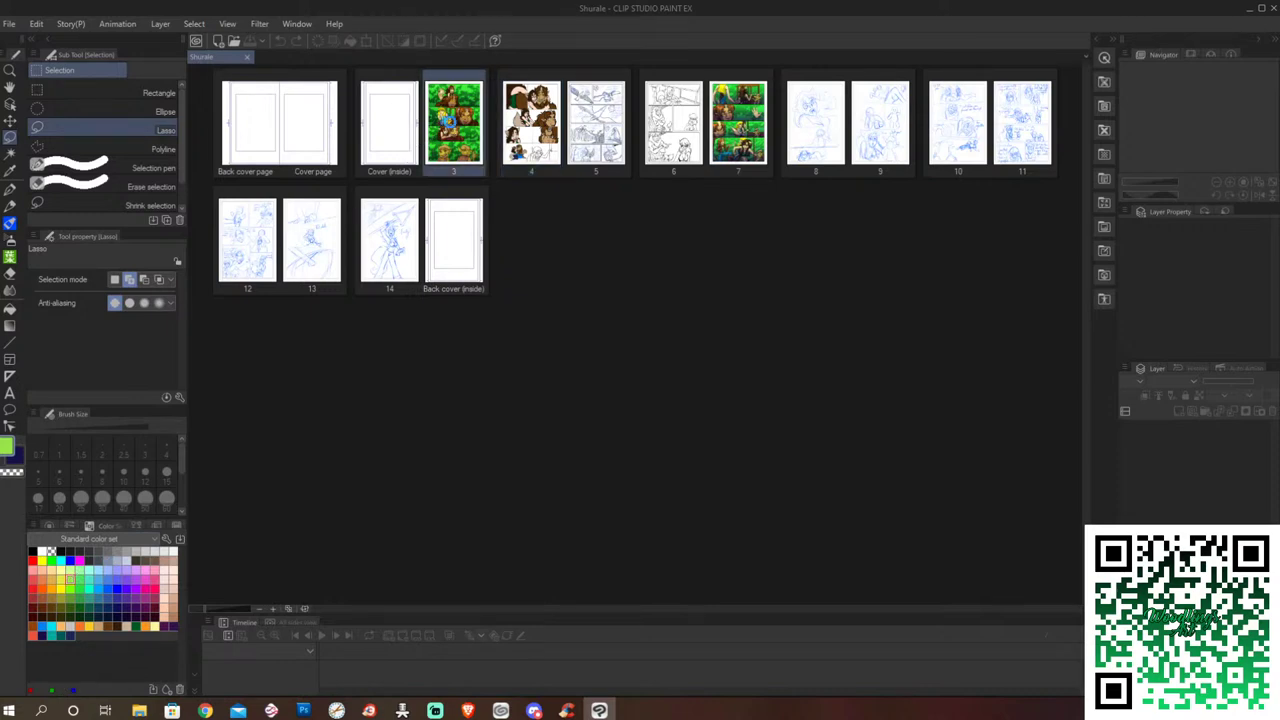
{"action": "double_click", "coordinate": [450, 121]}
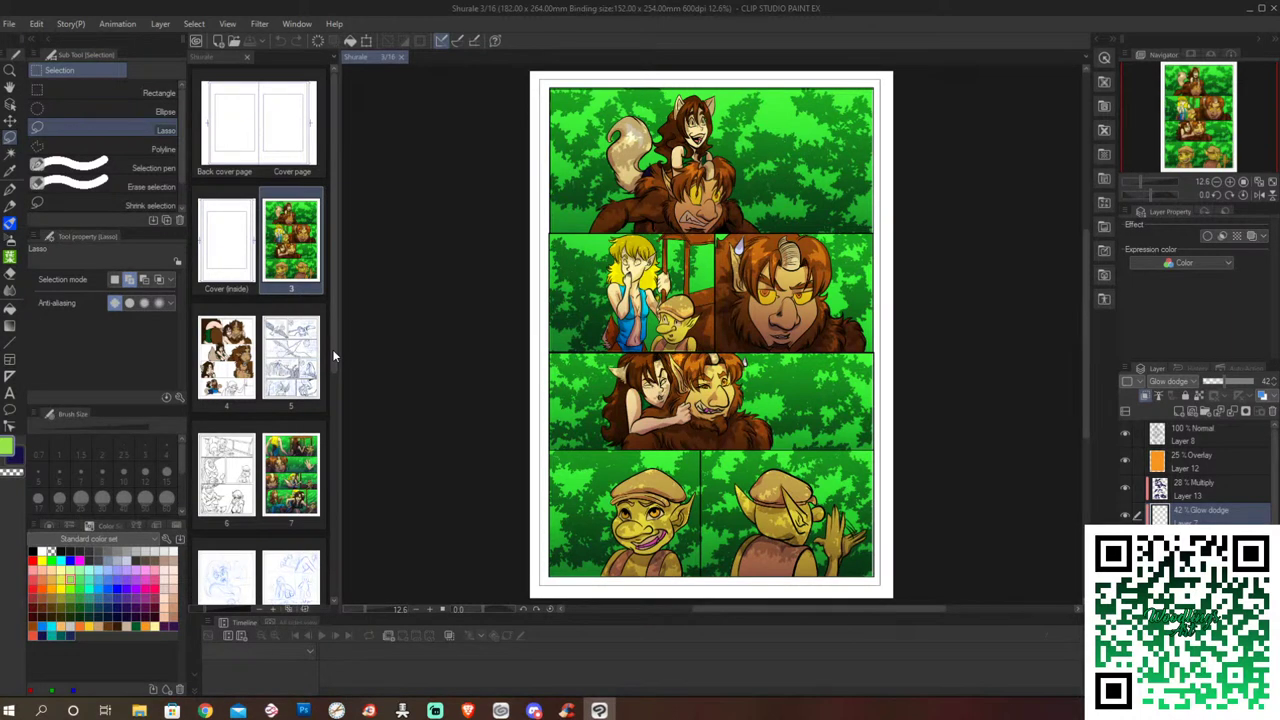
{"action": "left_click_drag", "start_coordinate": [333, 351], "coordinate": [333, 466]}
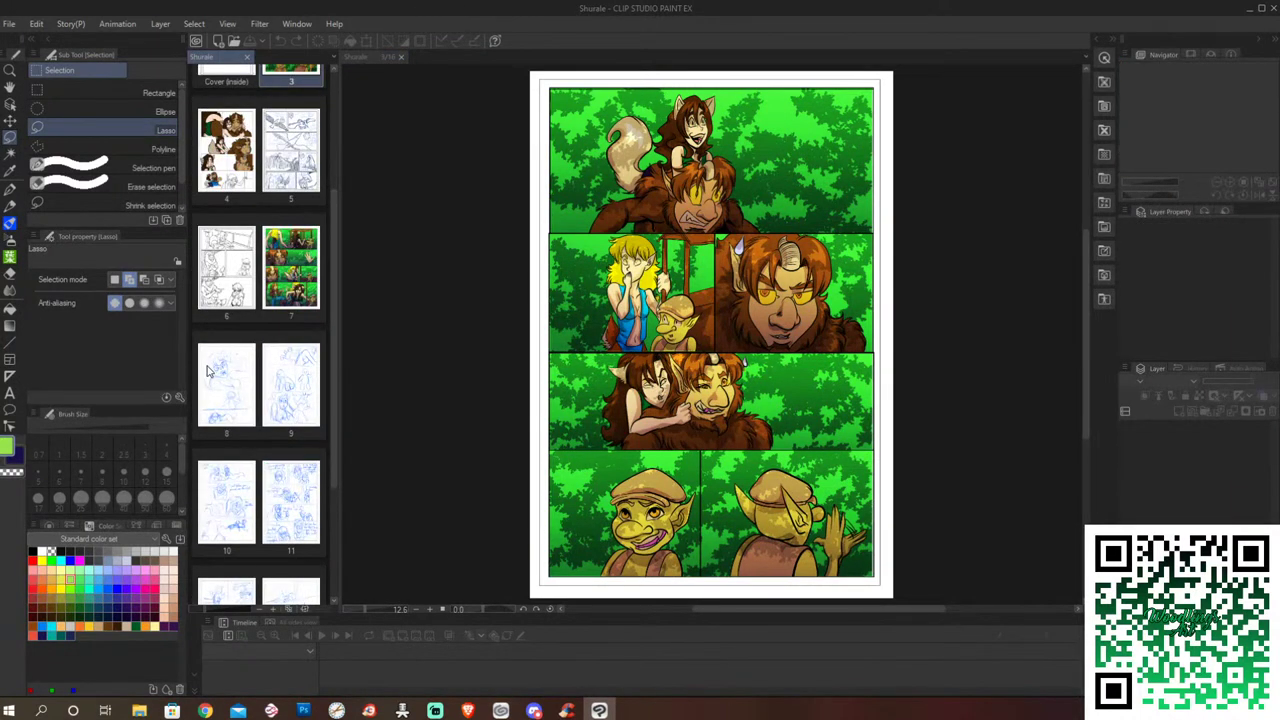
{"action": "left_click", "coordinate": [225, 398]}
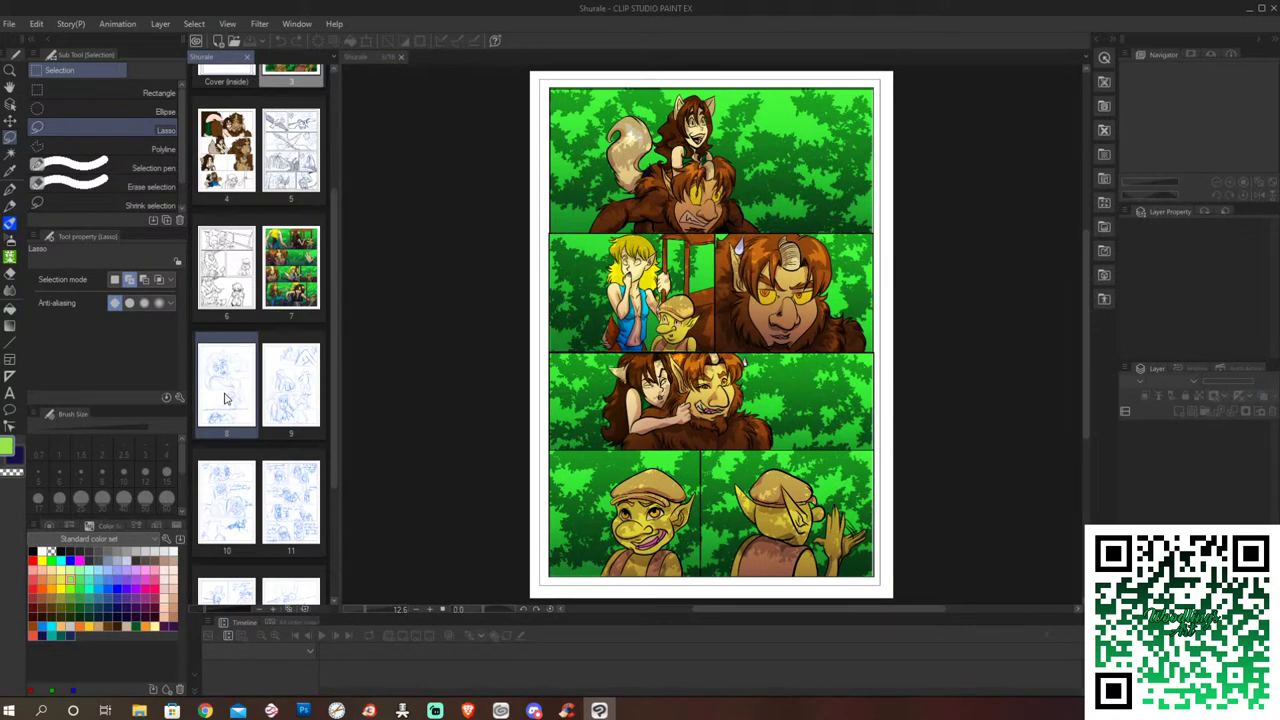
{"action": "double_click", "coordinate": [225, 398]}
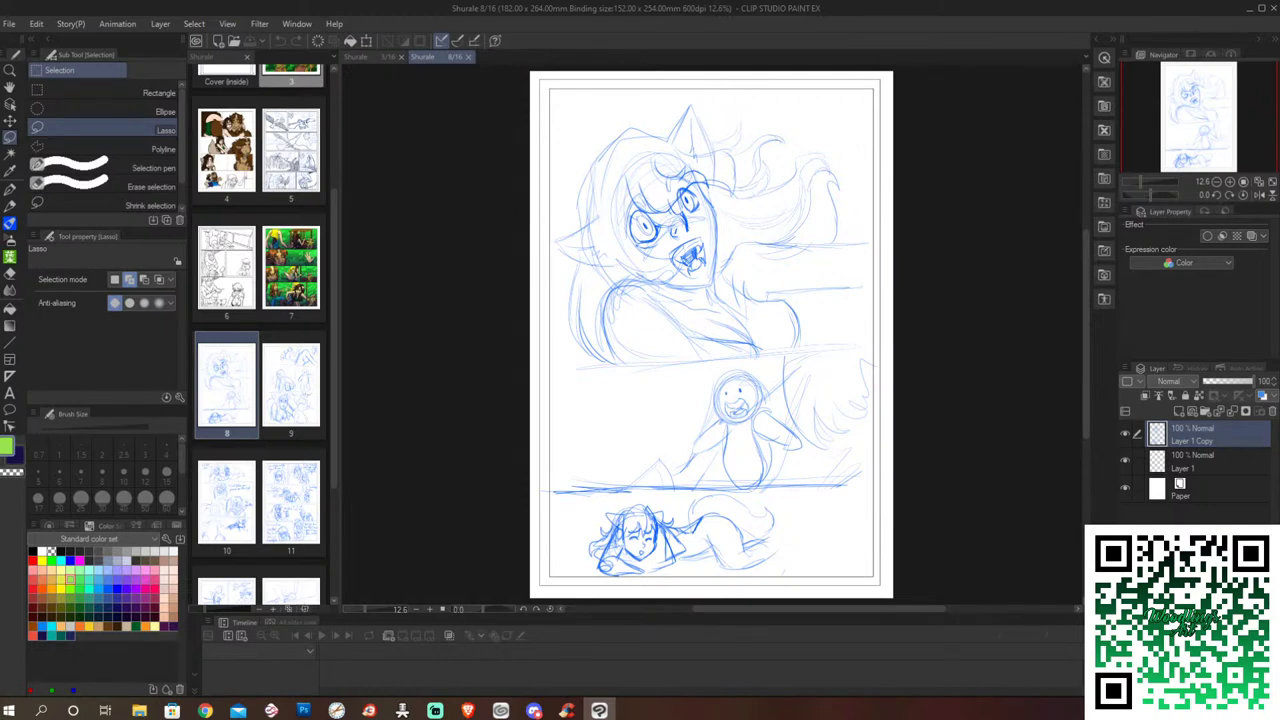
{"action": "key", "text": "alt+Tab"}
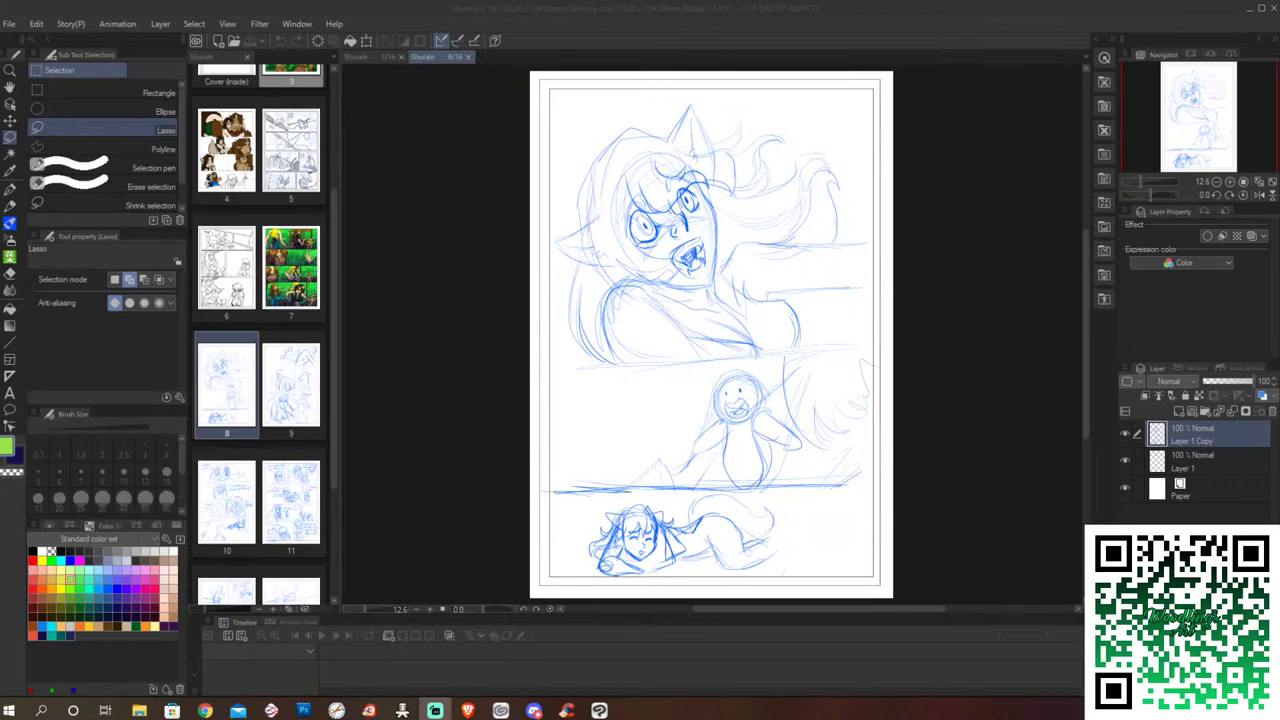
Step: Move Layer 1 above Layer 1 Copy, keep it as the active layer and choose black as the drawing colour
{"action": "left_click", "coordinate": [1126, 435]}
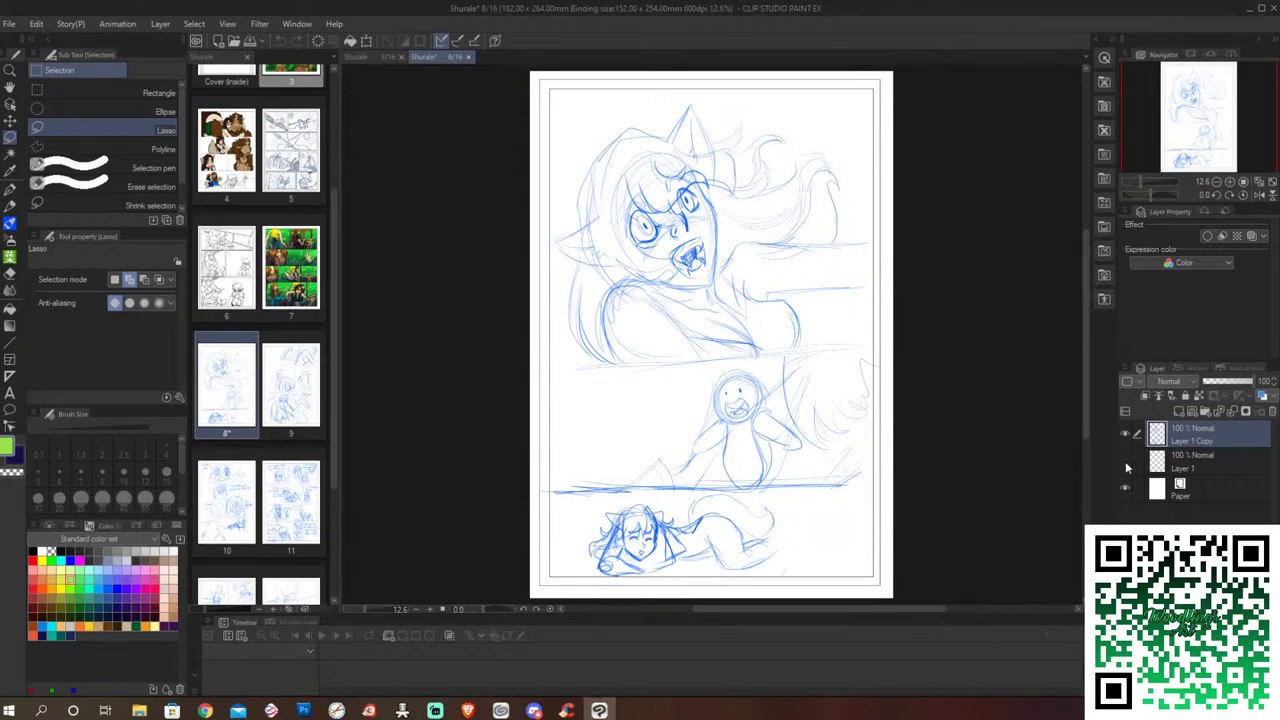
{"action": "left_click", "coordinate": [1190, 461]}
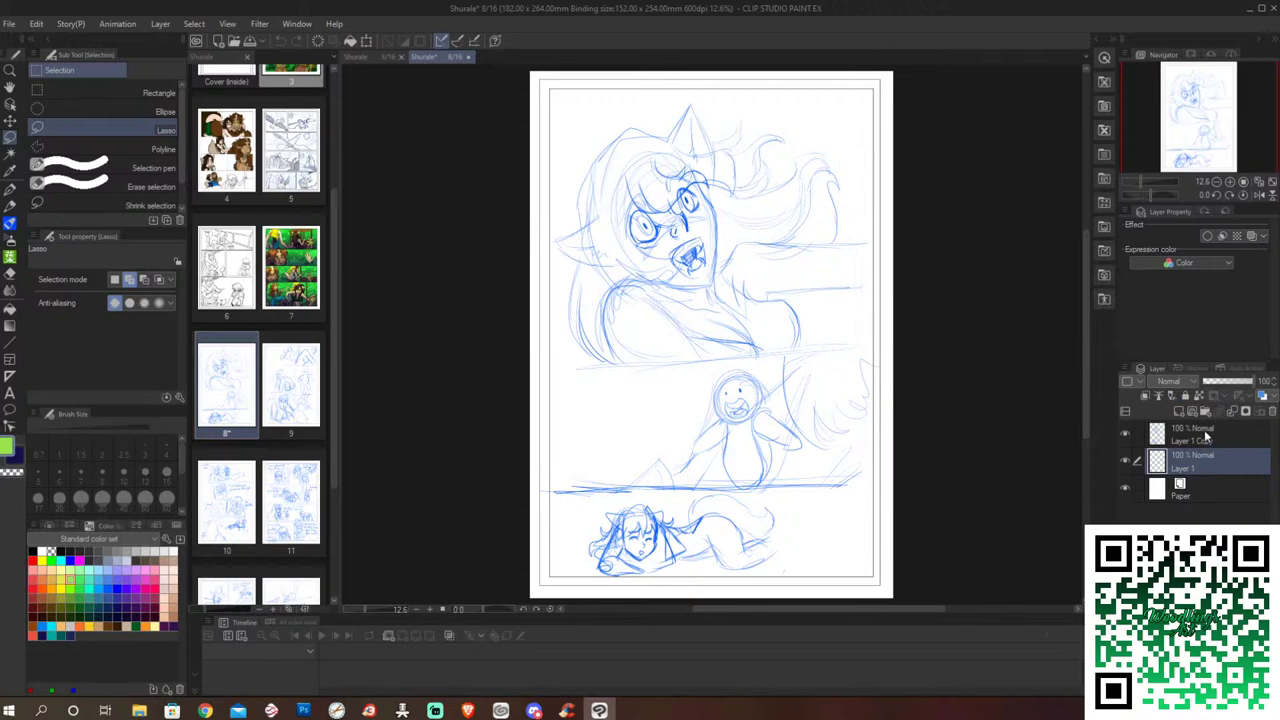
{"action": "left_click_drag", "start_coordinate": [1206, 460], "coordinate": [1206, 432]}
{"action": "left_click", "coordinate": [1203, 467]}
{"action": "left_click", "coordinate": [1203, 434]}
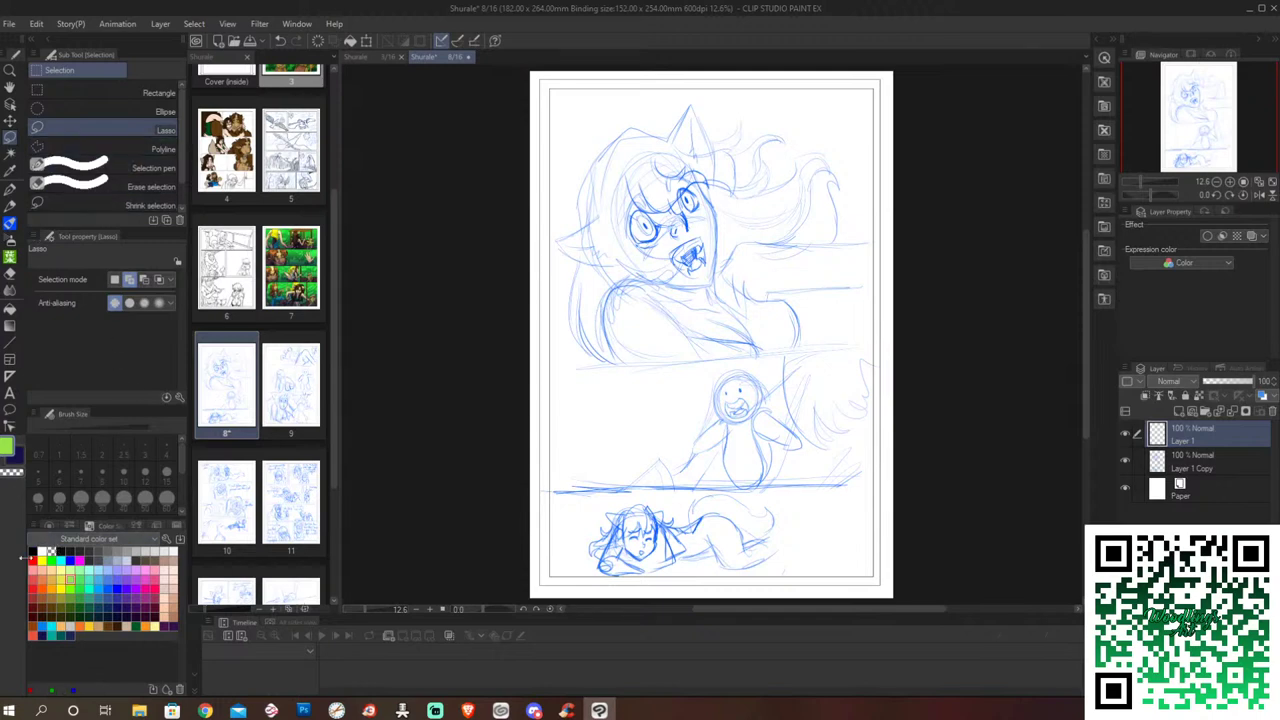
{"action": "left_click", "coordinate": [36, 550]}
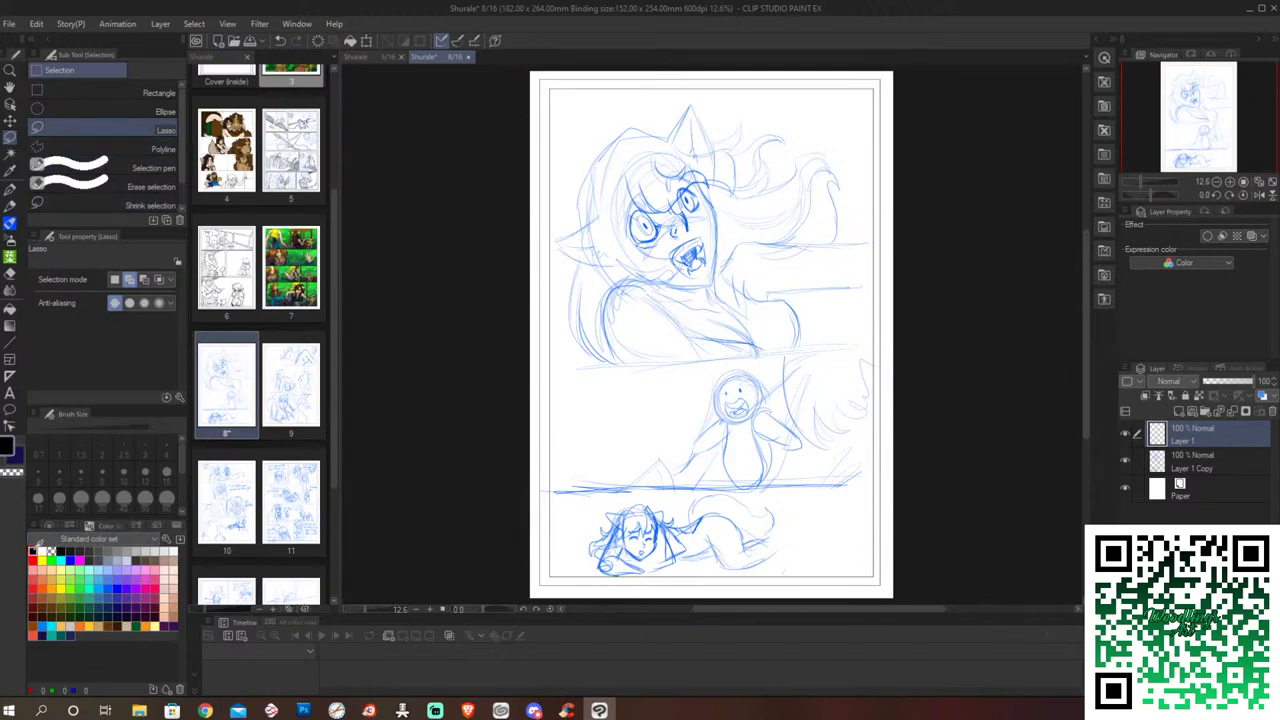
{"action": "left_click", "coordinate": [10, 221]}
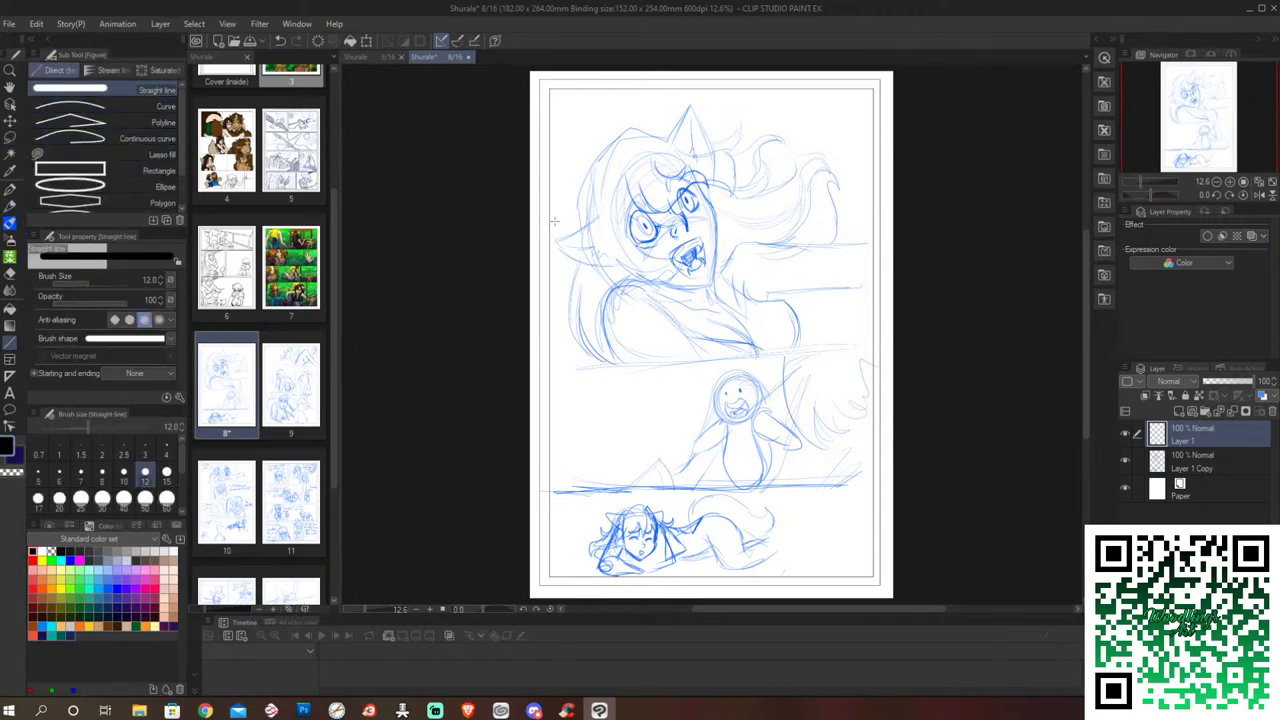
{"action": "key", "text": "bracketright"}
{"action": "key", "text": "bracketright"}
{"action": "key", "text": "bracketright"}
{"action": "key", "text": "bracketright"}
{"action": "key", "text": "bracketright"}
{"action": "key", "text": "bracketright"}
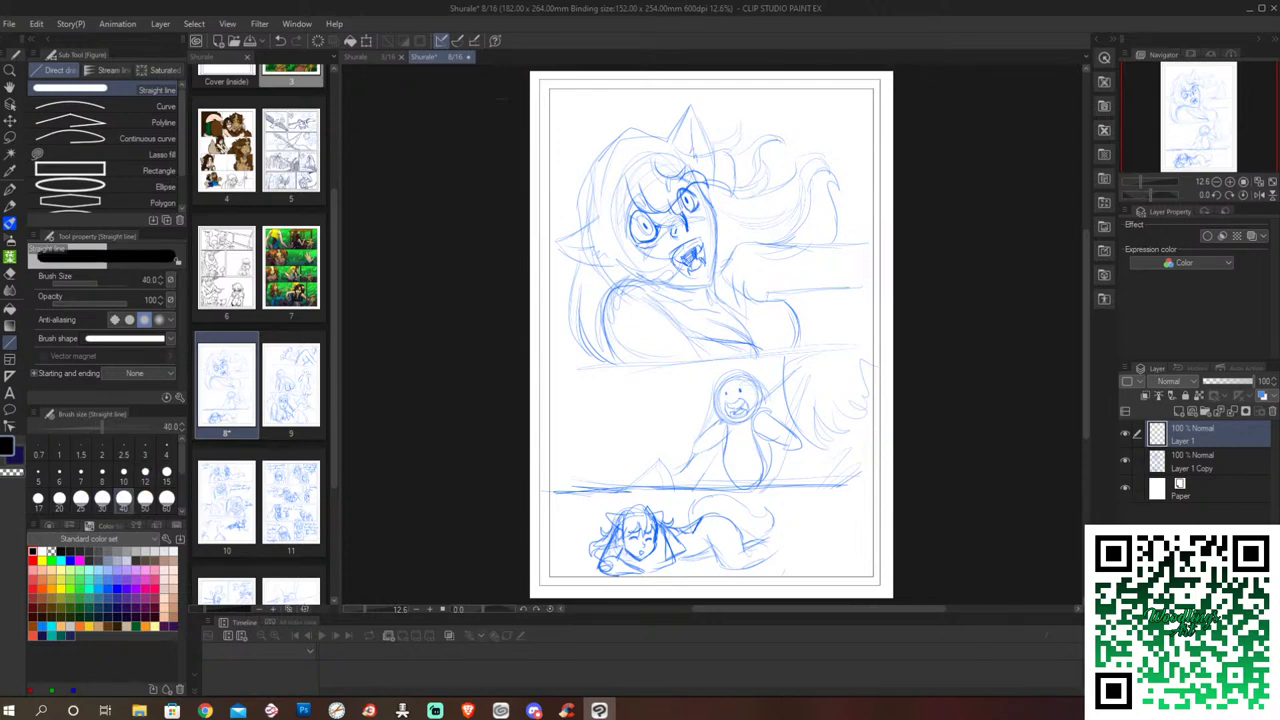
{"action": "key", "text": "bracketright"}
{"action": "key", "text": "bracketright"}
{"action": "key", "text": "bracketright"}
{"action": "key", "text": "bracketright"}
{"action": "key", "text": "bracketright"}
{"action": "left_click_drag", "start_coordinate": [548, 88], "coordinate": [582, 146]}
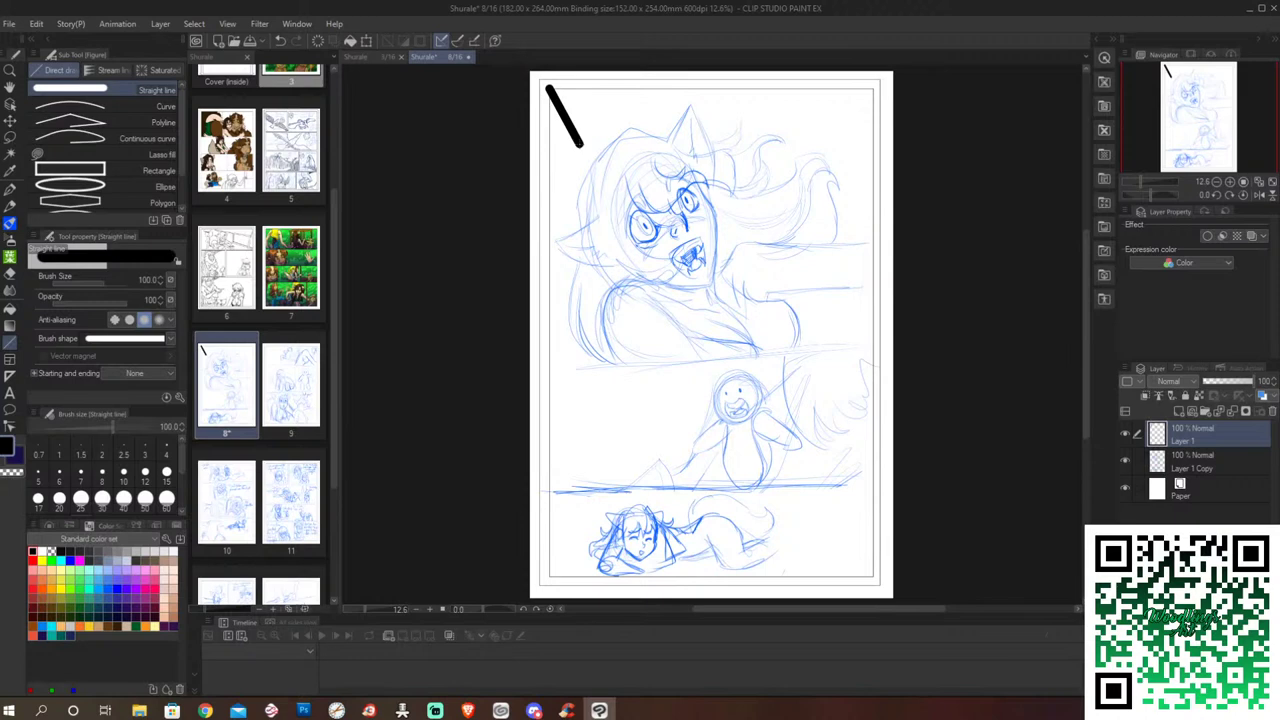
{"action": "key", "text": "ctrl+z"}
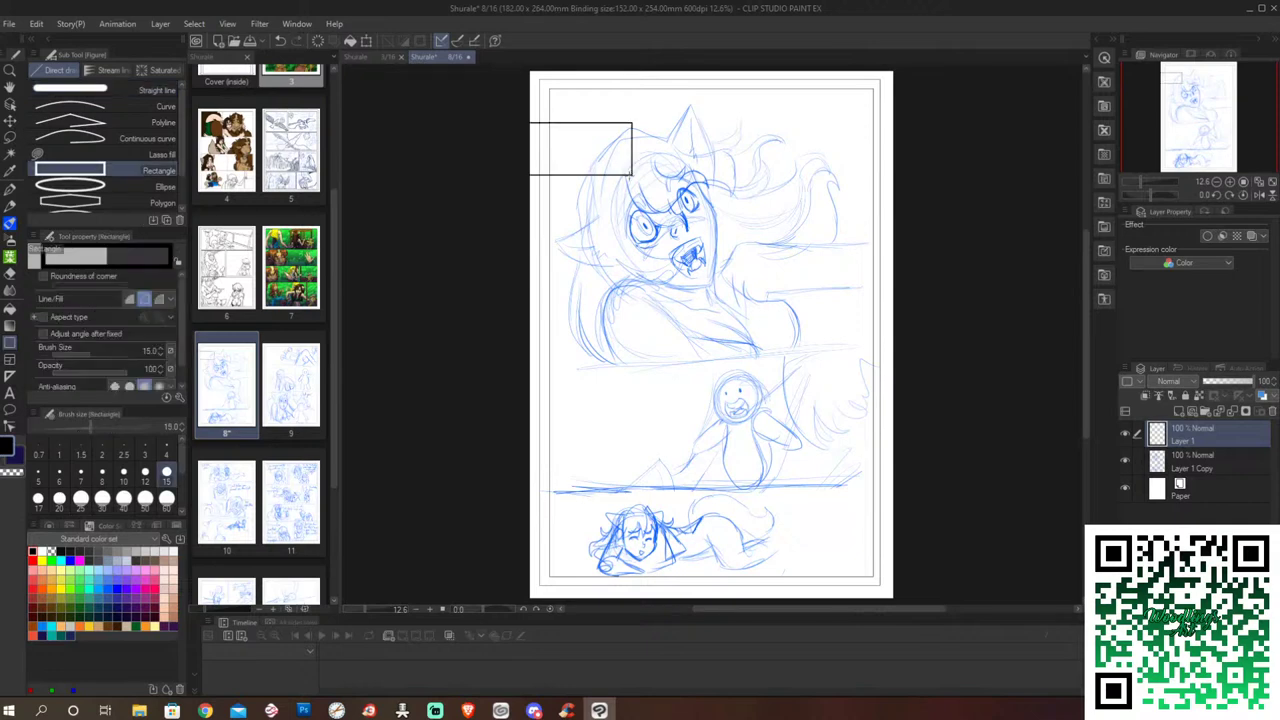
Step: Draw a black rectangular border at brush size 15 along the page's inner frame guide
{"action": "key", "text": "ctrl+z"}
{"action": "left_click_drag", "start_coordinate": [549, 89], "coordinate": [875, 578]}
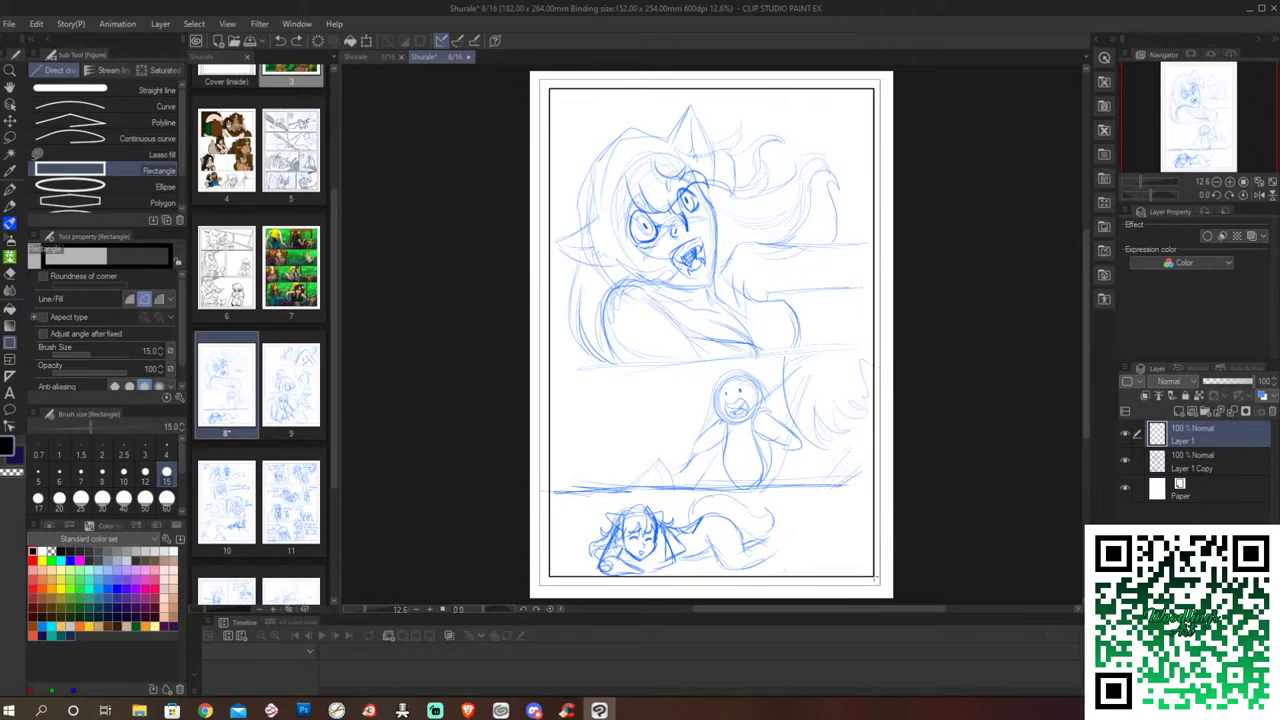
Step: Draw two slightly slanted black panel dividers across the page with straight lines at brush size 12, following the sketched panel borders
{"action": "left_click", "coordinate": [131, 86]}
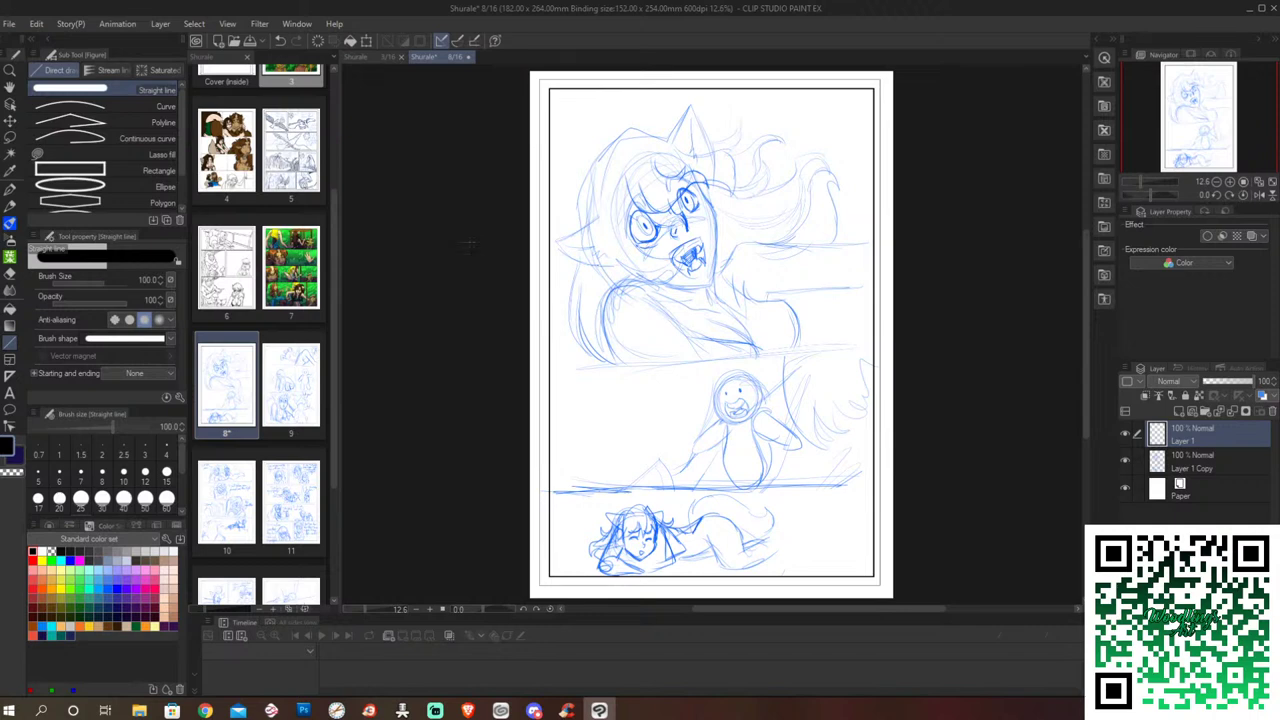
{"action": "key", "text": "bracketleft"}
{"action": "key", "text": "bracketleft"}
{"action": "key", "text": "bracketleft"}
{"action": "key", "text": "bracketleft"}
{"action": "key", "text": "bracketleft"}
{"action": "key", "text": "bracketleft"}
{"action": "key", "text": "bracketleft"}
{"action": "key", "text": "bracketleft"}
{"action": "key", "text": "bracketleft"}
{"action": "key", "text": "bracketleft"}
{"action": "key", "text": "bracketleft"}
{"action": "key", "text": "bracketleft"}
{"action": "key", "text": "bracketleft"}
{"action": "key", "text": "bracketleft"}
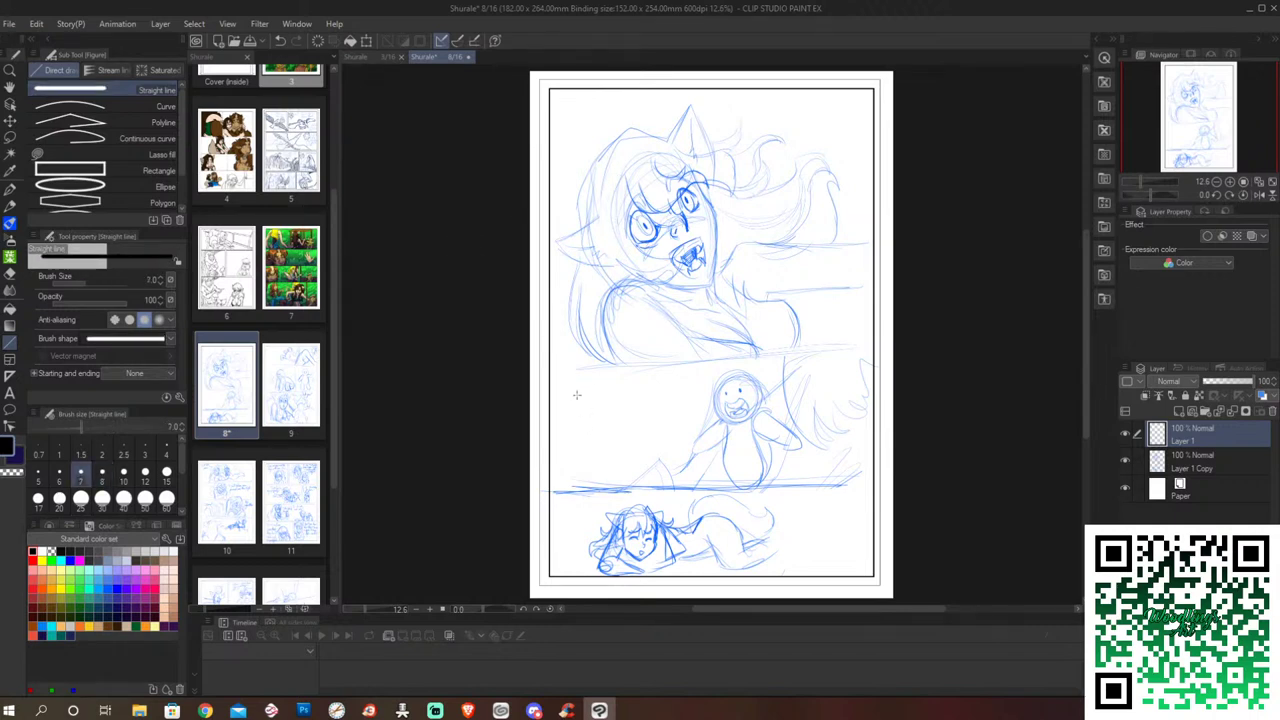
{"action": "left_click_drag", "start_coordinate": [553, 376], "coordinate": [876, 349]}
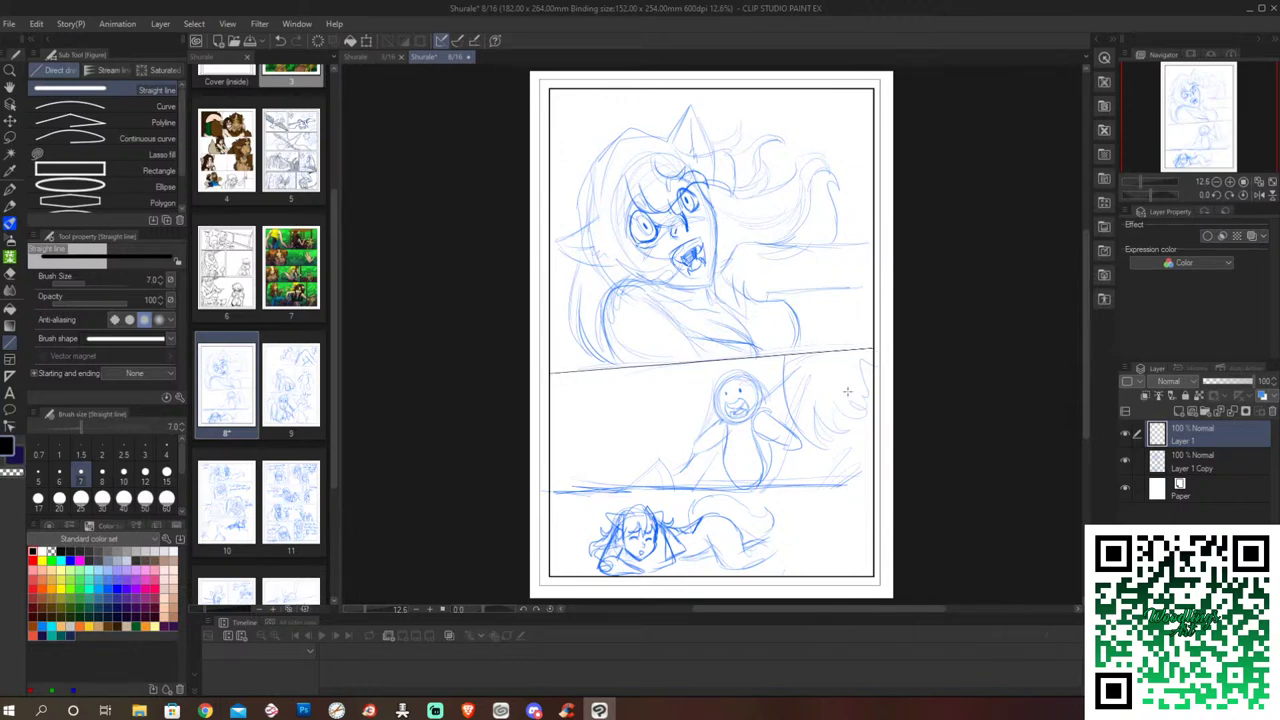
{"action": "key", "text": "ctrl+z"}
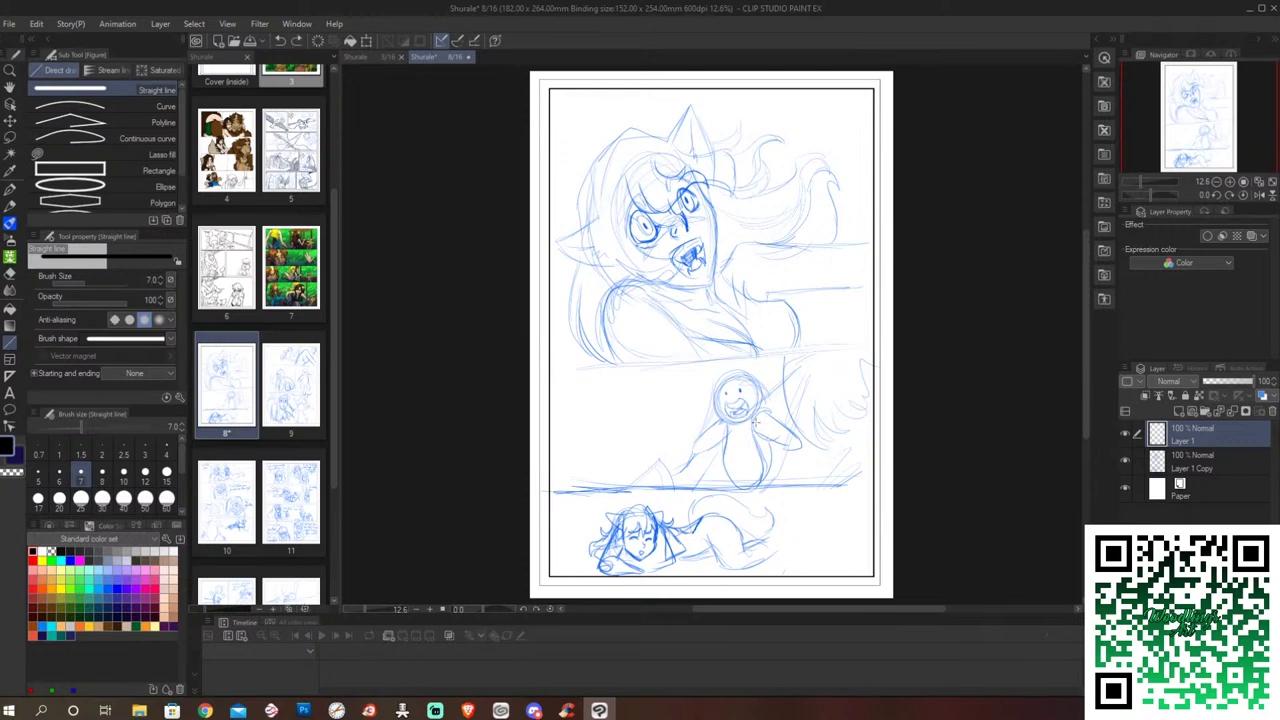
{"action": "key", "text": "bracketright"}
{"action": "key", "text": "bracketright"}
{"action": "key", "text": "bracketright"}
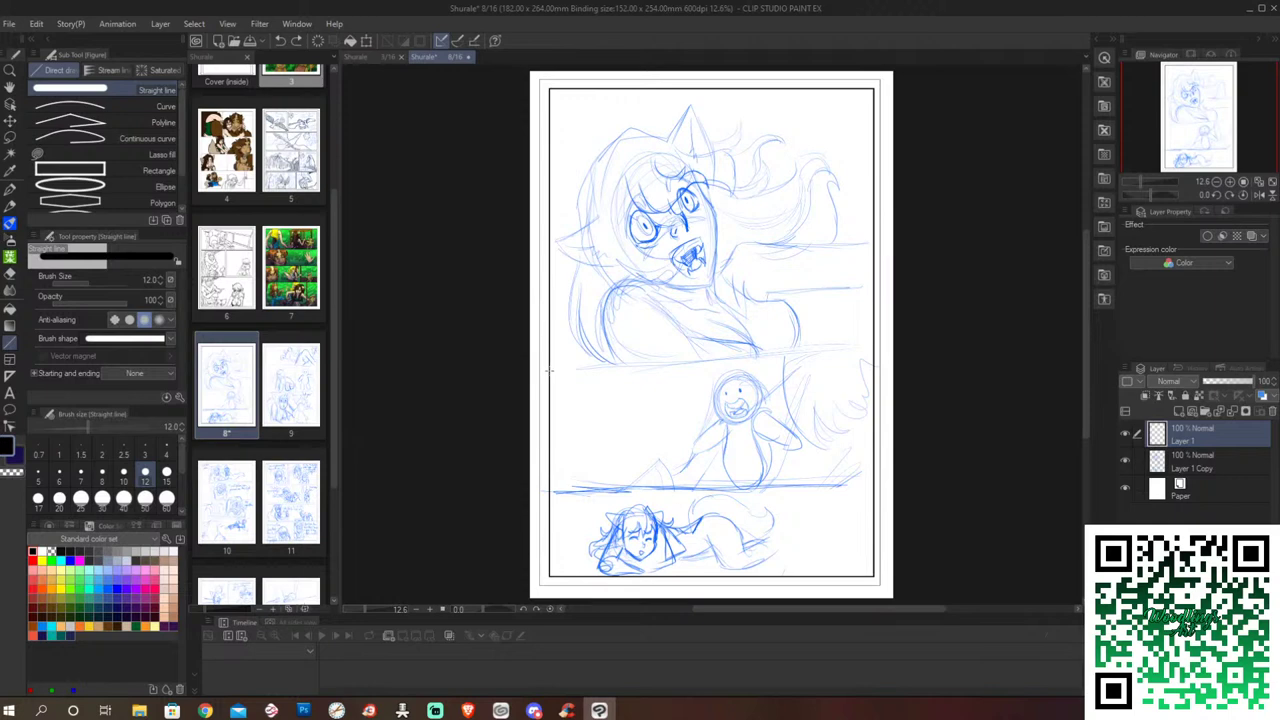
{"action": "left_click_drag", "start_coordinate": [548, 370], "coordinate": [878, 342]}
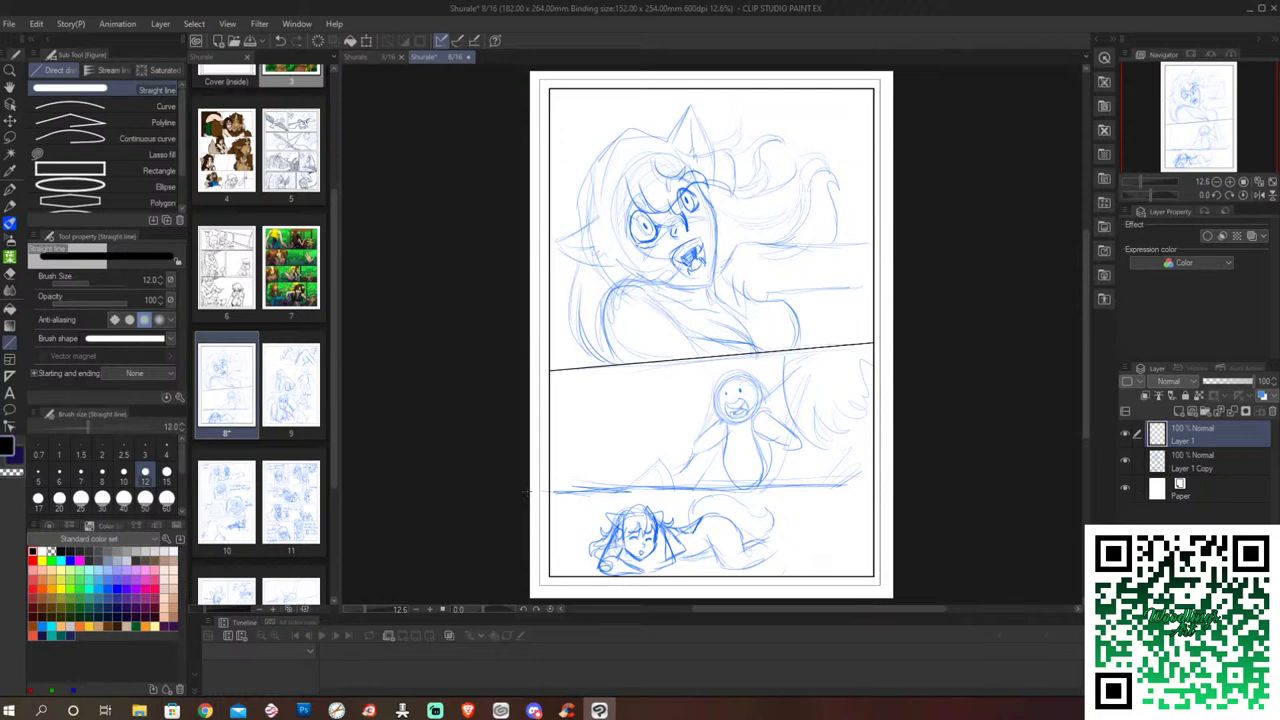
{"action": "left_click_drag", "start_coordinate": [548, 491], "coordinate": [870, 482]}
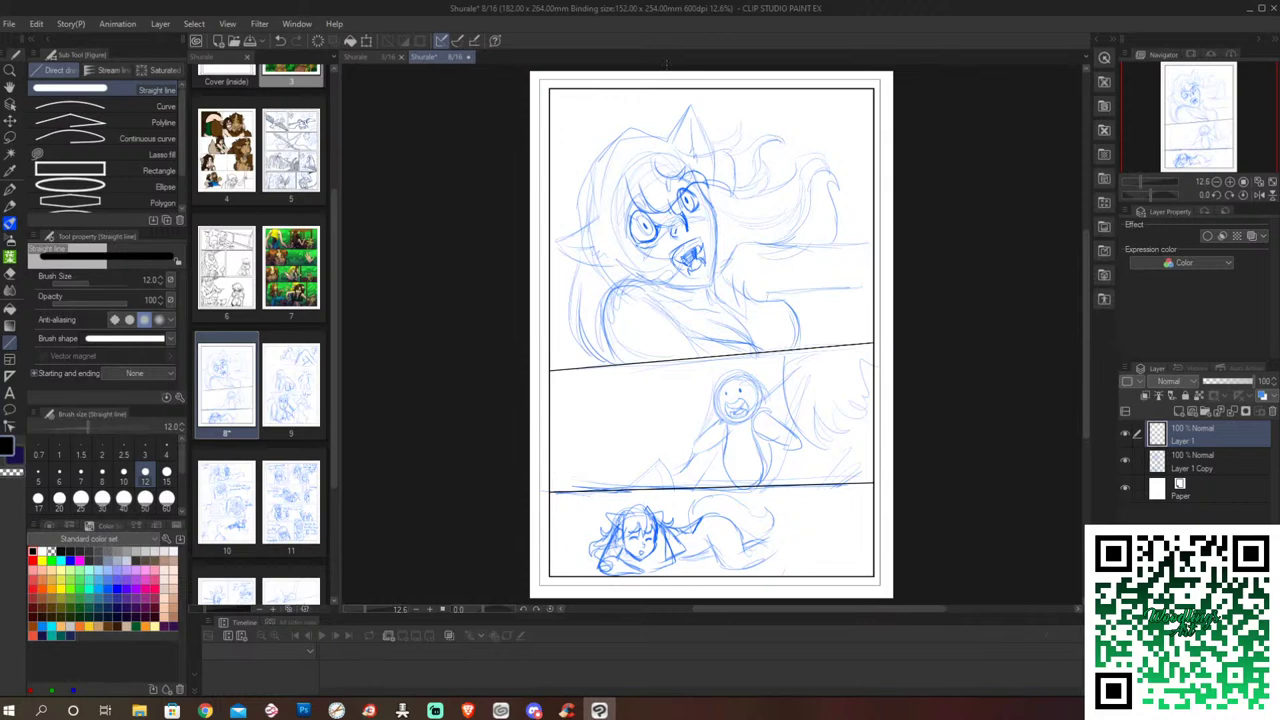
Step: Ink the outer hair lines, both pointed ears and the first wind-blown strands of the top-panel girl with the G-pen at size 70
{"action": "key", "text": "p"}
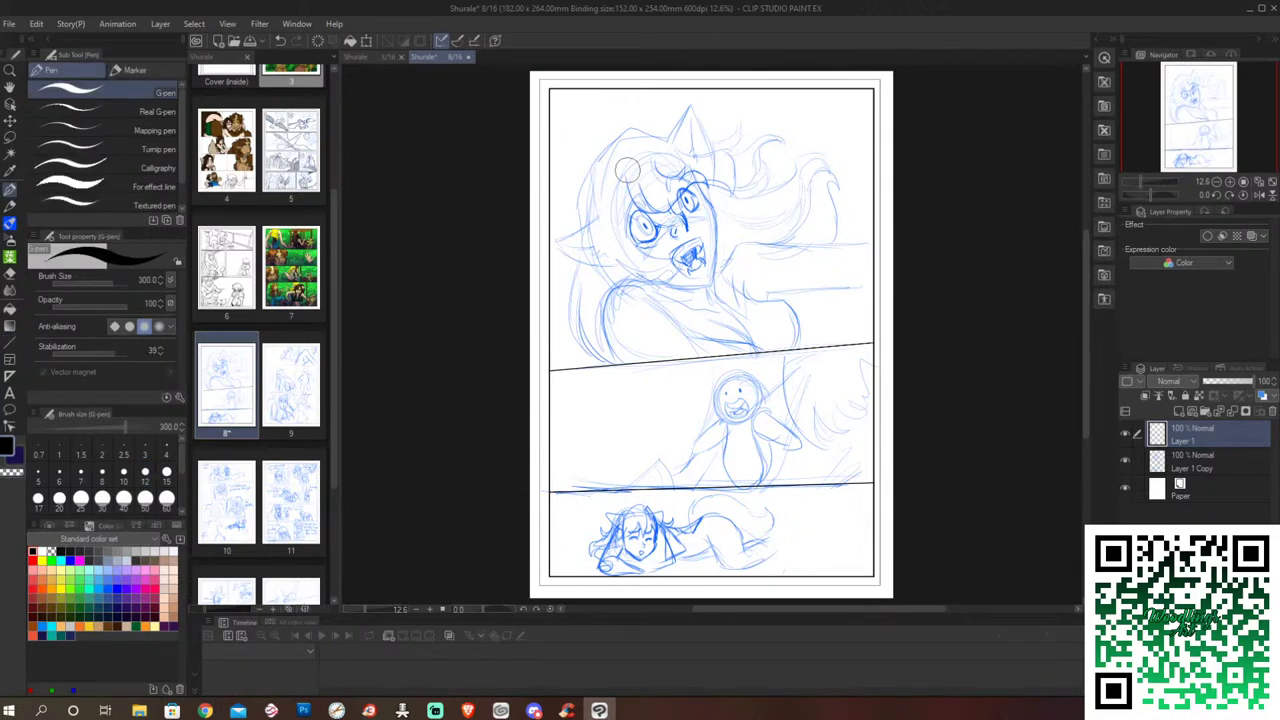
{"action": "key", "text": "bracketleft"}
{"action": "key", "text": "bracketleft"}
{"action": "key", "text": "bracketleft"}
{"action": "key", "text": "bracketleft"}
{"action": "key", "text": "bracketleft"}
{"action": "key", "text": "bracketleft"}
{"action": "key", "text": "bracketleft"}
{"action": "left_click_drag", "start_coordinate": [626, 176], "coordinate": [652, 260]}
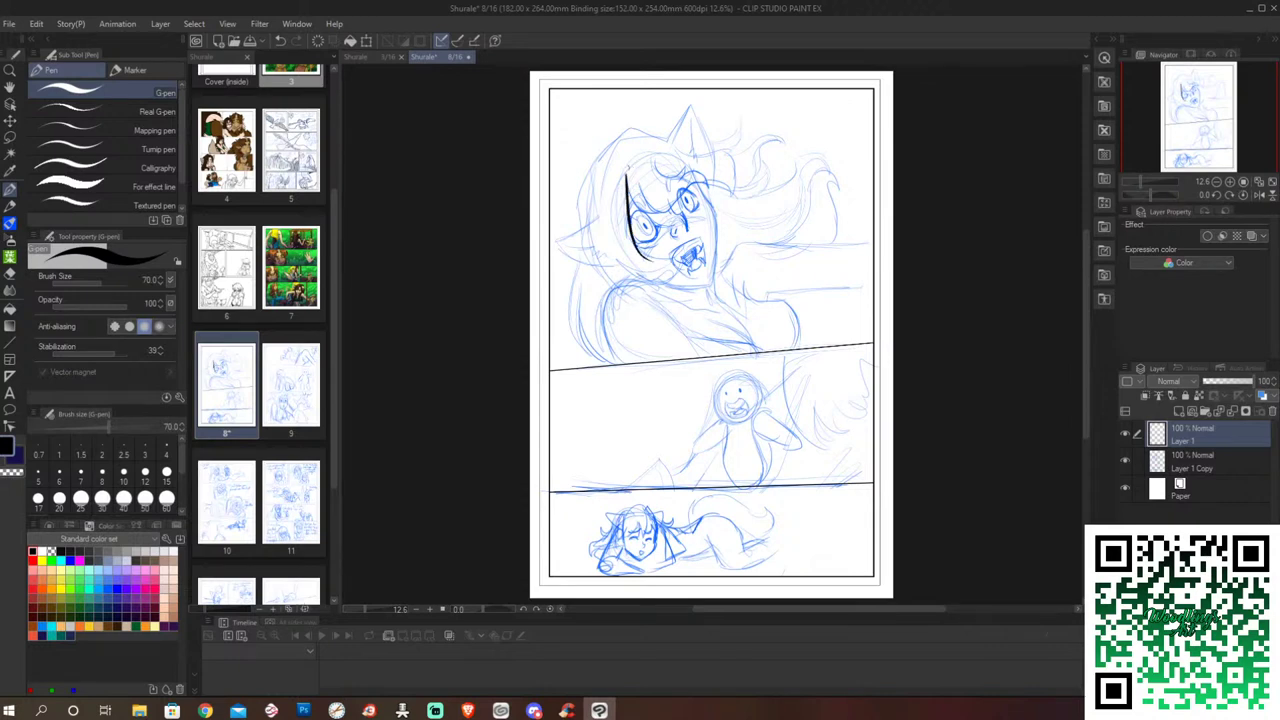
{"action": "left_click_drag", "start_coordinate": [592, 176], "coordinate": [617, 286]}
{"action": "mouse_move", "coordinate": [604, 150]}
{"action": "left_mouse_down"}
{"action": "mouse_move", "coordinate": [578, 228]}
{"action": "mouse_move", "coordinate": [556, 240]}
{"action": "mouse_move", "coordinate": [572, 262]}
{"action": "mouse_move", "coordinate": [600, 270]}
{"action": "mouse_move", "coordinate": [596, 258]}
{"action": "left_mouse_up"}
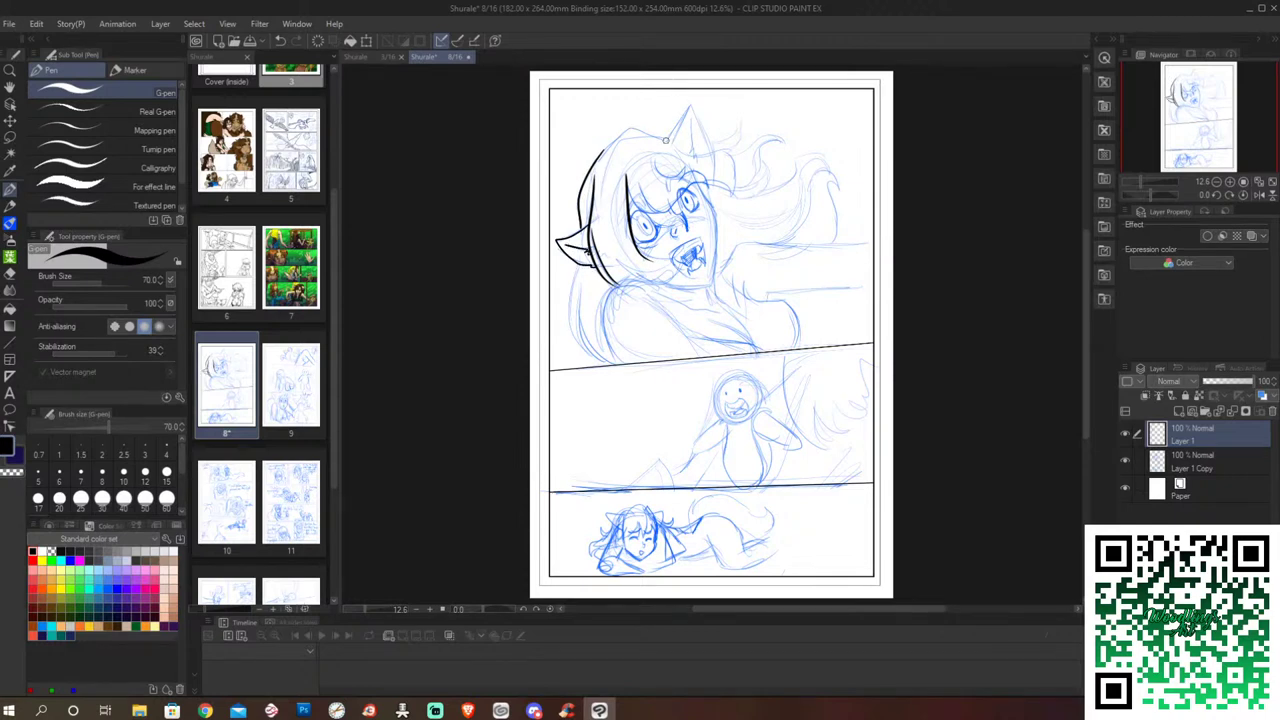
{"action": "mouse_move", "coordinate": [666, 140]}
{"action": "left_mouse_down"}
{"action": "mouse_move", "coordinate": [700, 128]}
{"action": "mouse_move", "coordinate": [713, 152]}
{"action": "left_mouse_up"}
{"action": "mouse_move", "coordinate": [690, 148]}
{"action": "left_mouse_down"}
{"action": "mouse_move", "coordinate": [748, 116]}
{"action": "mouse_move", "coordinate": [740, 127]}
{"action": "mouse_move", "coordinate": [778, 140]}
{"action": "mouse_move", "coordinate": [787, 152]}
{"action": "mouse_move", "coordinate": [736, 186]}
{"action": "left_mouse_up"}
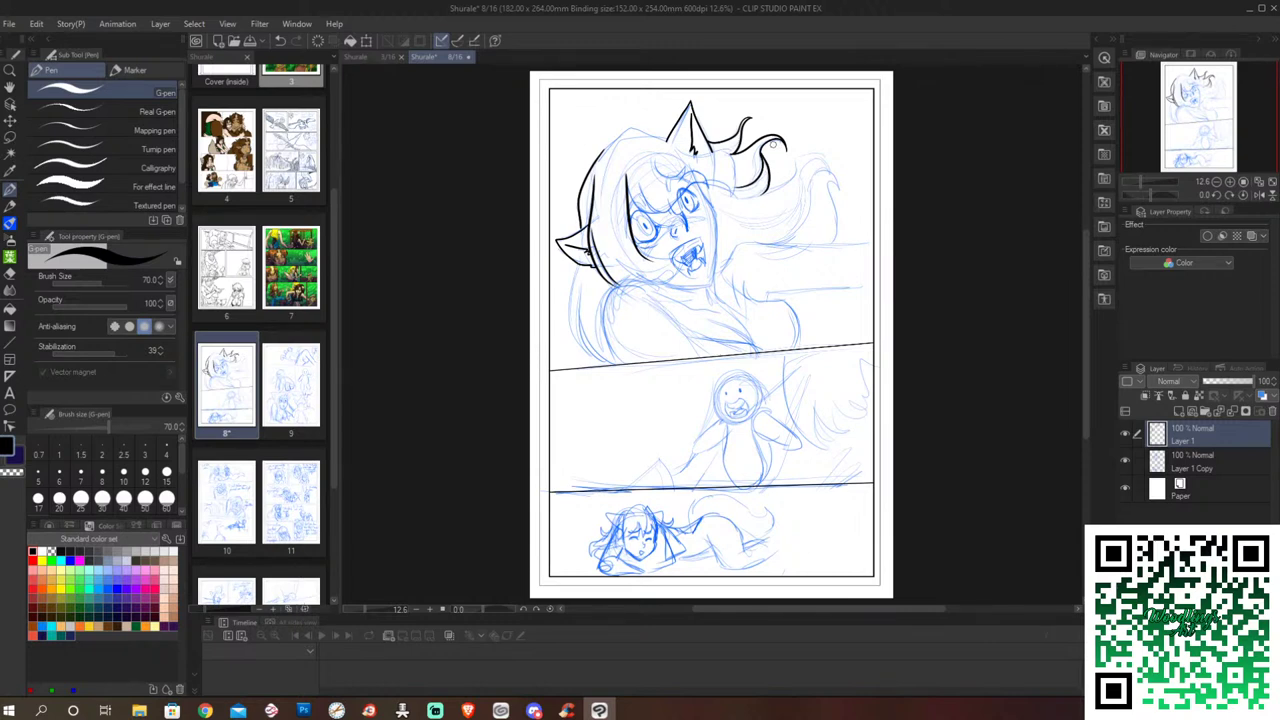
Step: Ink the girl's bangs and the long hair lock hanging below her lower ear with the G-pen at size 50
{"action": "key", "text": "bracketleft"}
{"action": "key", "text": "bracketleft"}
{"action": "mouse_move", "coordinate": [655, 160]}
{"action": "left_mouse_down"}
{"action": "mouse_move", "coordinate": [680, 175]}
{"action": "mouse_move", "coordinate": [685, 164]}
{"action": "mouse_move", "coordinate": [708, 204]}
{"action": "mouse_move", "coordinate": [632, 216]}
{"action": "mouse_move", "coordinate": [662, 219]}
{"action": "mouse_move", "coordinate": [632, 228]}
{"action": "left_mouse_up"}
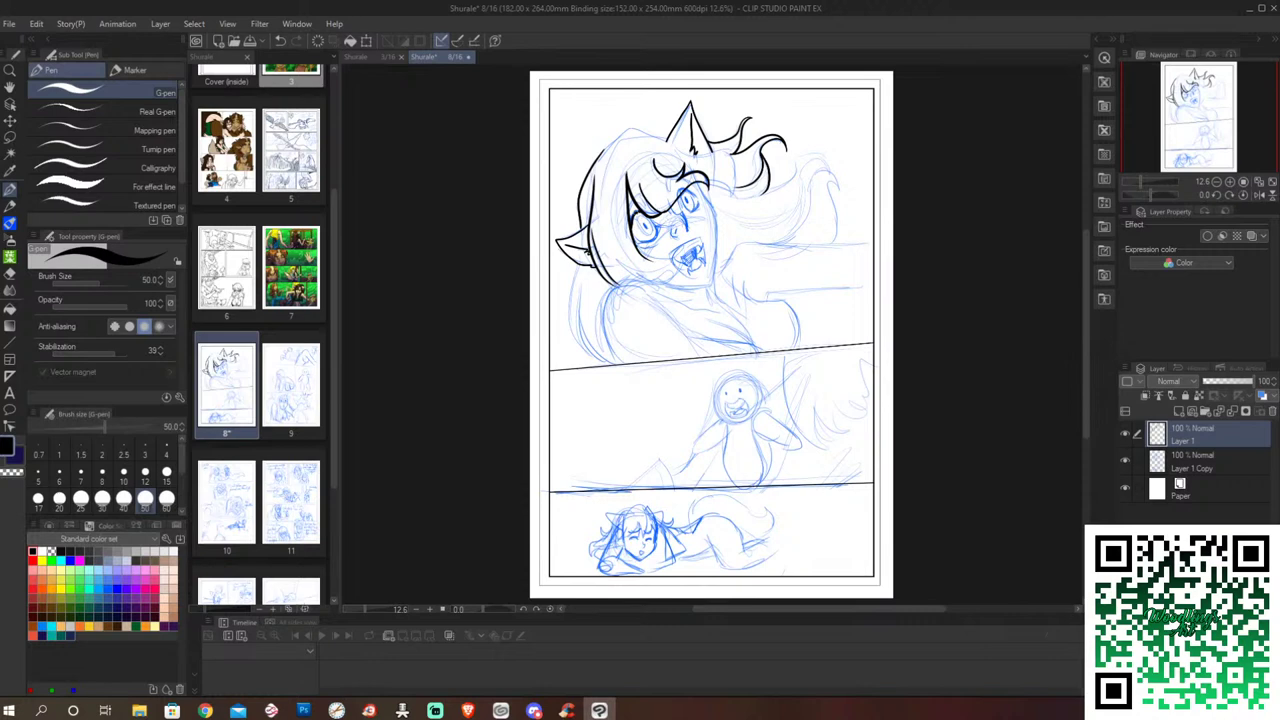
{"action": "left_click_drag", "start_coordinate": [638, 200], "coordinate": [630, 220]}
{"action": "mouse_move", "coordinate": [578, 264]}
{"action": "left_mouse_down"}
{"action": "mouse_move", "coordinate": [566, 322]}
{"action": "mouse_move", "coordinate": [602, 360]}
{"action": "left_mouse_up"}
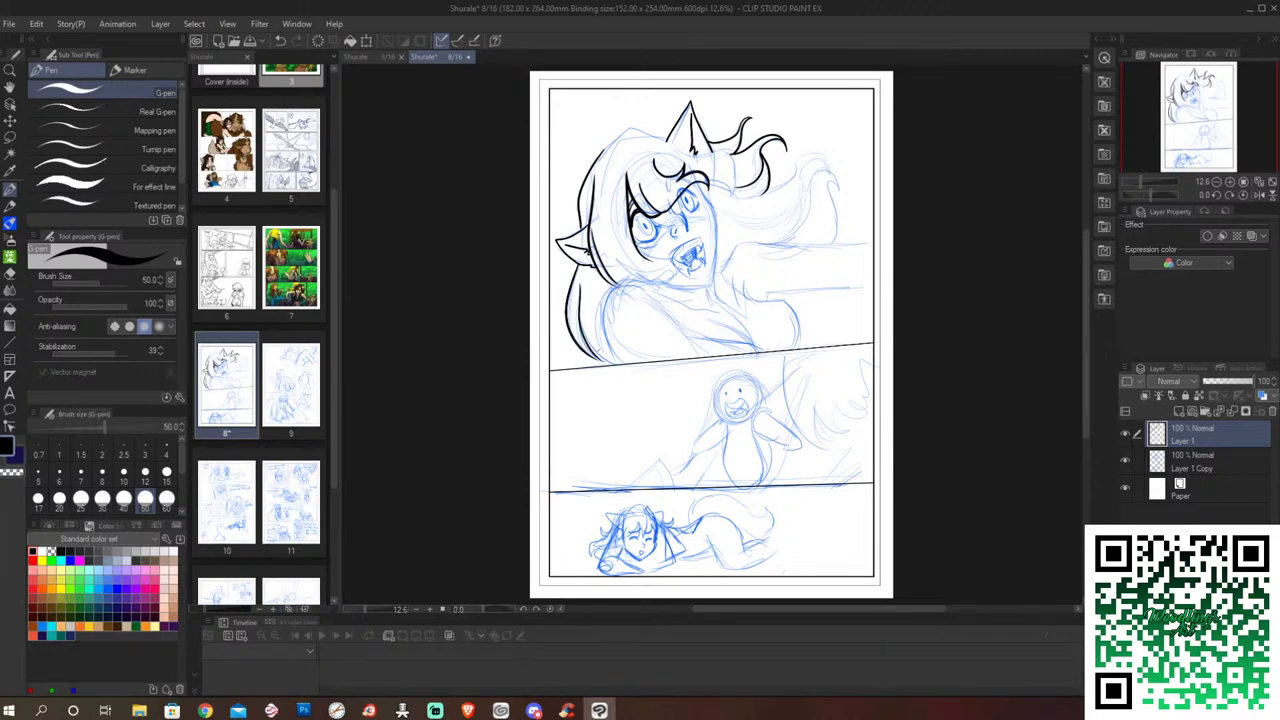
{"action": "left_click_drag", "start_coordinate": [579, 317], "coordinate": [615, 365]}
Step: Ink both wide-open eyes of the top-panel girl over the sketch, redoing strokes that miss
{"action": "left_click_drag", "start_coordinate": [638, 236], "coordinate": [662, 240]}
{"action": "key", "text": "ctrl+z"}
{"action": "mouse_move", "coordinate": [637, 230]}
{"action": "left_mouse_down"}
{"action": "mouse_move", "coordinate": [664, 231]}
{"action": "mouse_move", "coordinate": [640, 236]}
{"action": "left_mouse_up"}
{"action": "key", "text": "ctrl+z"}
{"action": "left_click_drag", "start_coordinate": [642, 215], "coordinate": [652, 232]}
{"action": "left_click_drag", "start_coordinate": [689, 189], "coordinate": [697, 197]}
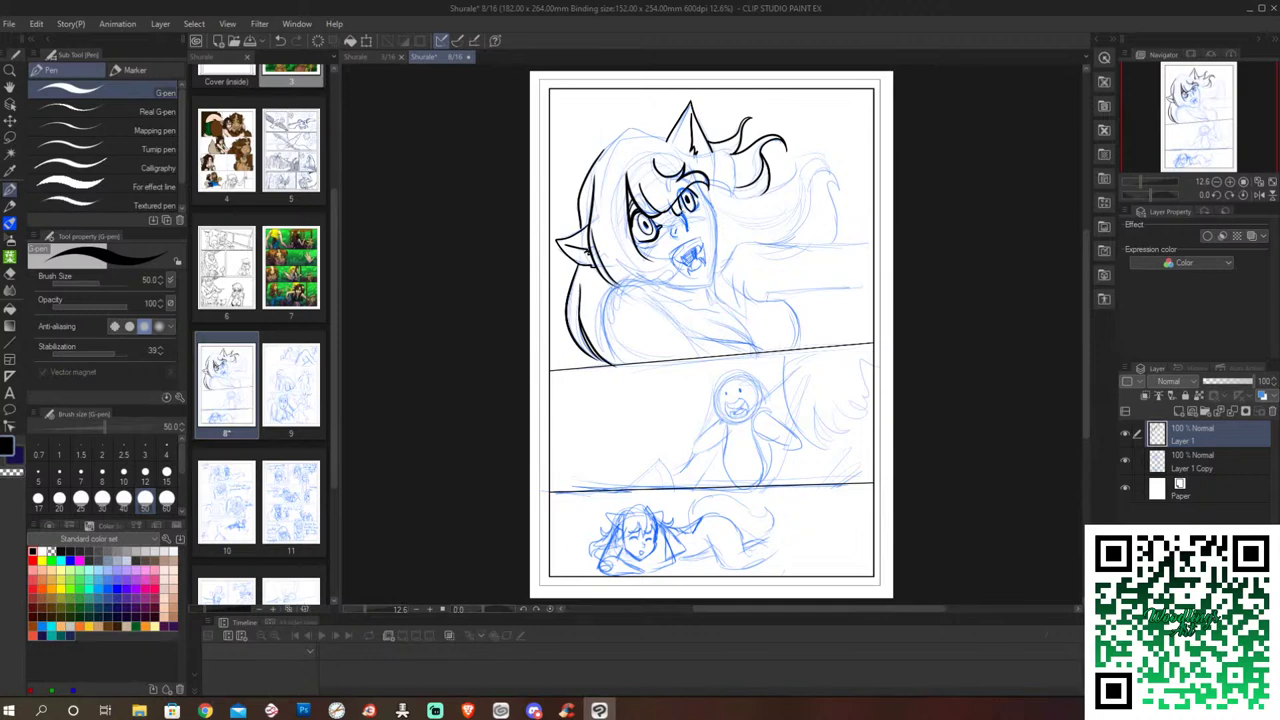
Step: Ink the girl's nose and the outline and inner details of her open mouth
{"action": "left_click_drag", "start_coordinate": [674, 226], "coordinate": [676, 234]}
{"action": "mouse_move", "coordinate": [668, 248]}
{"action": "left_mouse_down"}
{"action": "mouse_move", "coordinate": [704, 240]}
{"action": "mouse_move", "coordinate": [680, 264]}
{"action": "mouse_move", "coordinate": [700, 270]}
{"action": "left_mouse_up"}
{"action": "key", "text": "ctrl+z"}
{"action": "mouse_move", "coordinate": [700, 244]}
{"action": "left_mouse_down"}
{"action": "mouse_move", "coordinate": [705, 276]}
{"action": "mouse_move", "coordinate": [704, 262]}
{"action": "mouse_move", "coordinate": [686, 266]}
{"action": "left_mouse_up"}
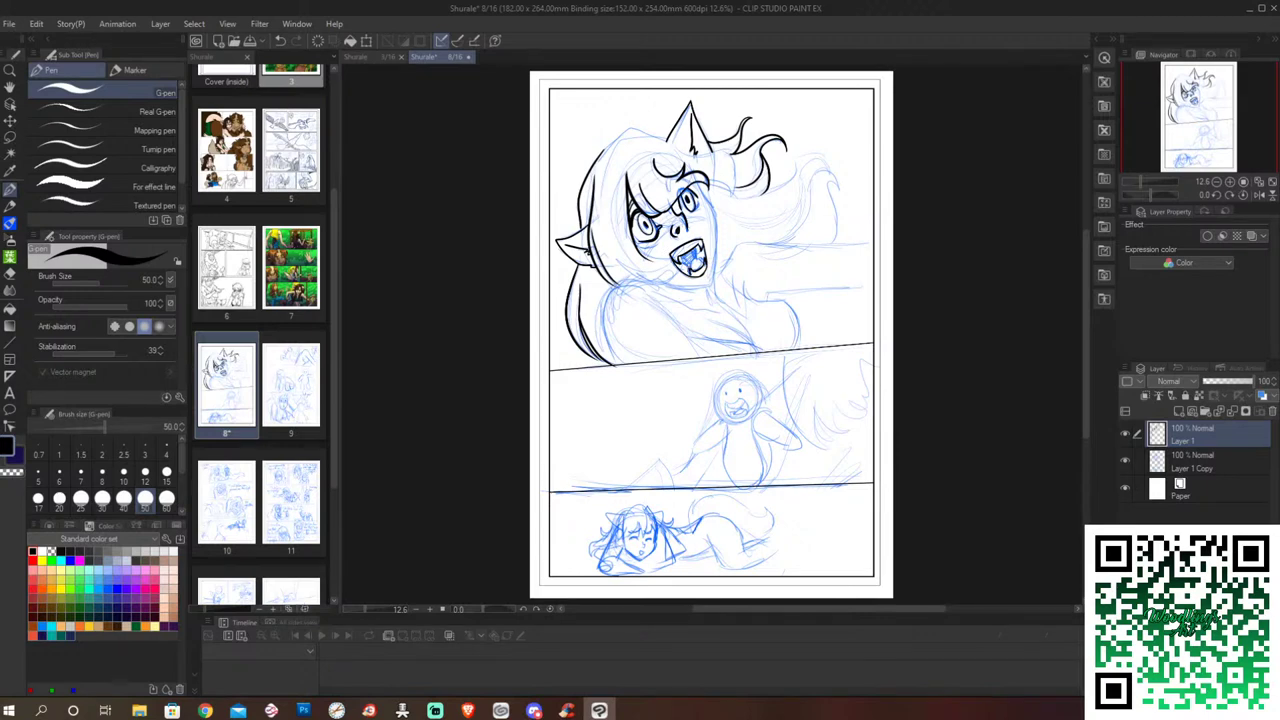
{"action": "mouse_move", "coordinate": [688, 267]}
{"action": "left_mouse_down"}
{"action": "mouse_move", "coordinate": [704, 262]}
{"action": "mouse_move", "coordinate": [684, 271]}
{"action": "left_mouse_up"}
{"action": "left_click_drag", "start_coordinate": [679, 255], "coordinate": [691, 265]}
Step: Fill the dark interior of the girl's open mouth with black using the G-pen at size 120
{"action": "key", "text": "bracketright"}
{"action": "key", "text": "bracketright"}
{"action": "key", "text": "bracketright"}
{"action": "key", "text": "bracketright"}
{"action": "key", "text": "bracketright"}
{"action": "mouse_move", "coordinate": [683, 260]}
{"action": "left_mouse_down"}
{"action": "mouse_move", "coordinate": [696, 250]}
{"action": "mouse_move", "coordinate": [698, 265]}
{"action": "left_mouse_up"}
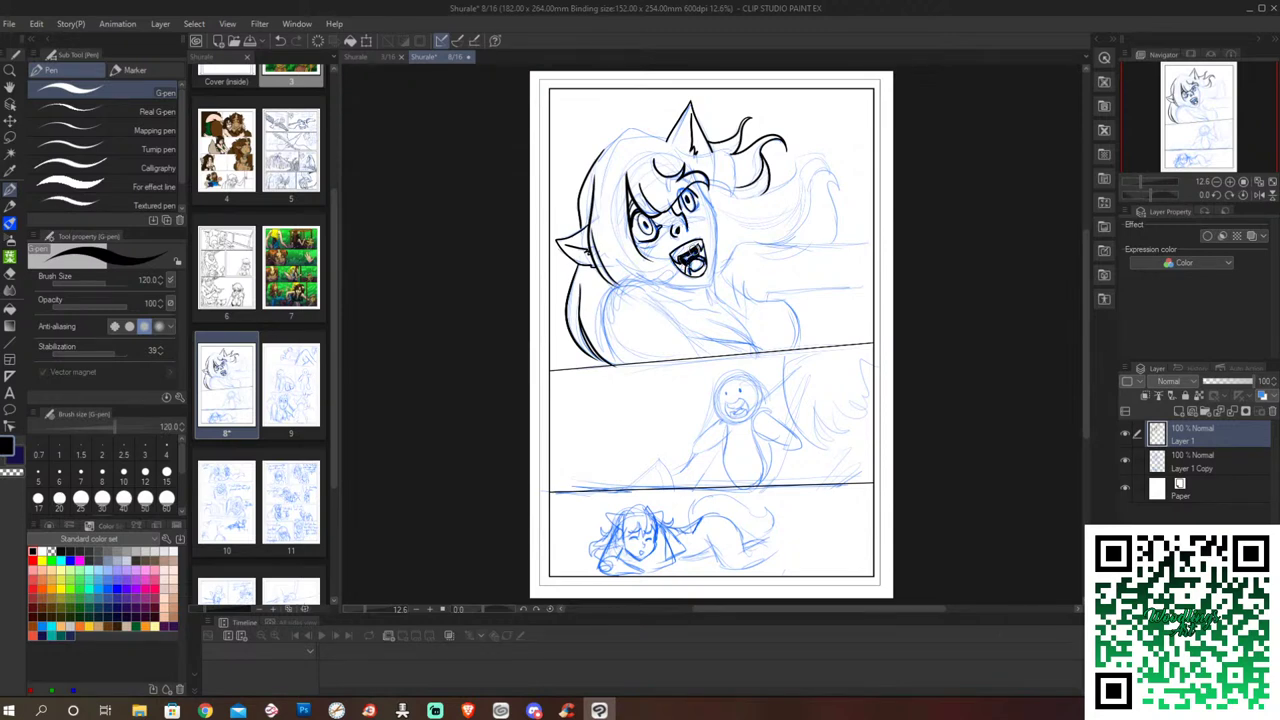
Step: Ink the line under the girl's cheek at size 40 and the inner edge of the hair lock over her shoulder at size 60
{"action": "key", "text": "bracketleft"}
{"action": "left_click", "coordinate": [124, 500]}
{"action": "mouse_move", "coordinate": [617, 263]}
{"action": "left_mouse_down"}
{"action": "mouse_move", "coordinate": [687, 283]}
{"action": "mouse_move", "coordinate": [659, 266]}
{"action": "left_mouse_up"}
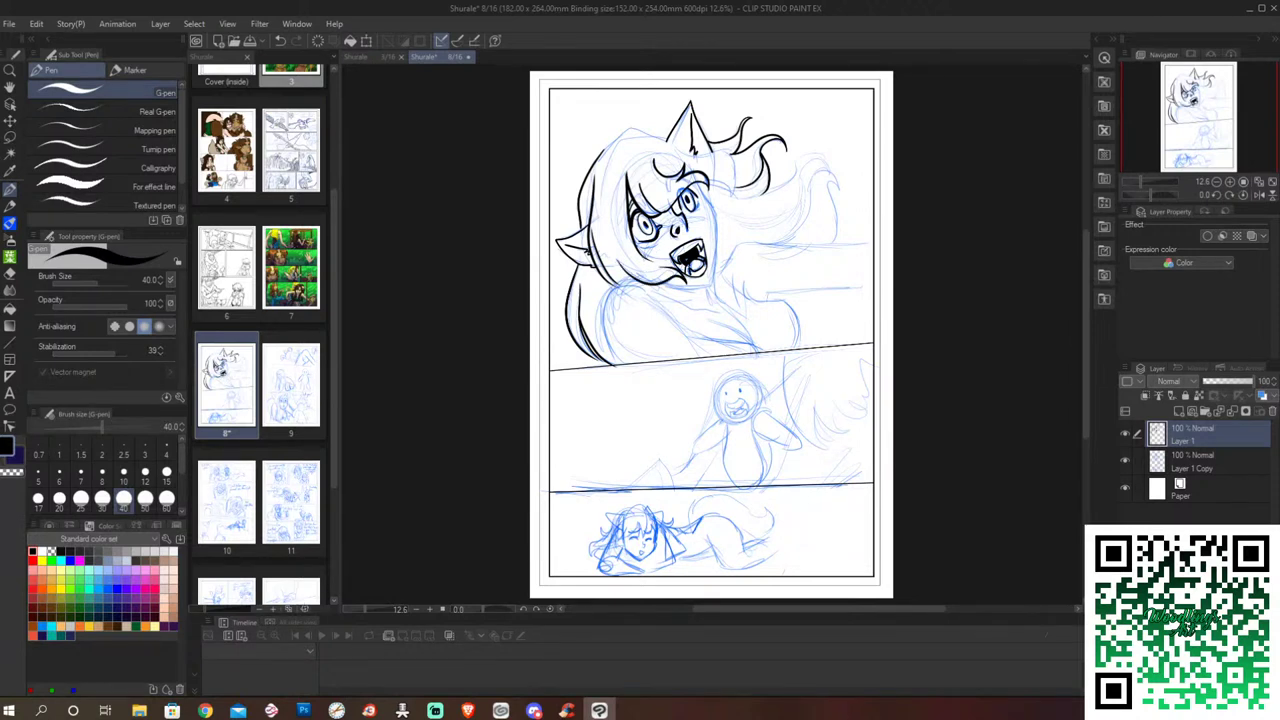
{"action": "key", "text": "bracketright"}
{"action": "key", "text": "bracketright"}
{"action": "mouse_move", "coordinate": [626, 284]}
{"action": "left_mouse_down"}
{"action": "mouse_move", "coordinate": [608, 352]}
{"action": "mouse_move", "coordinate": [618, 364]}
{"action": "left_mouse_up"}
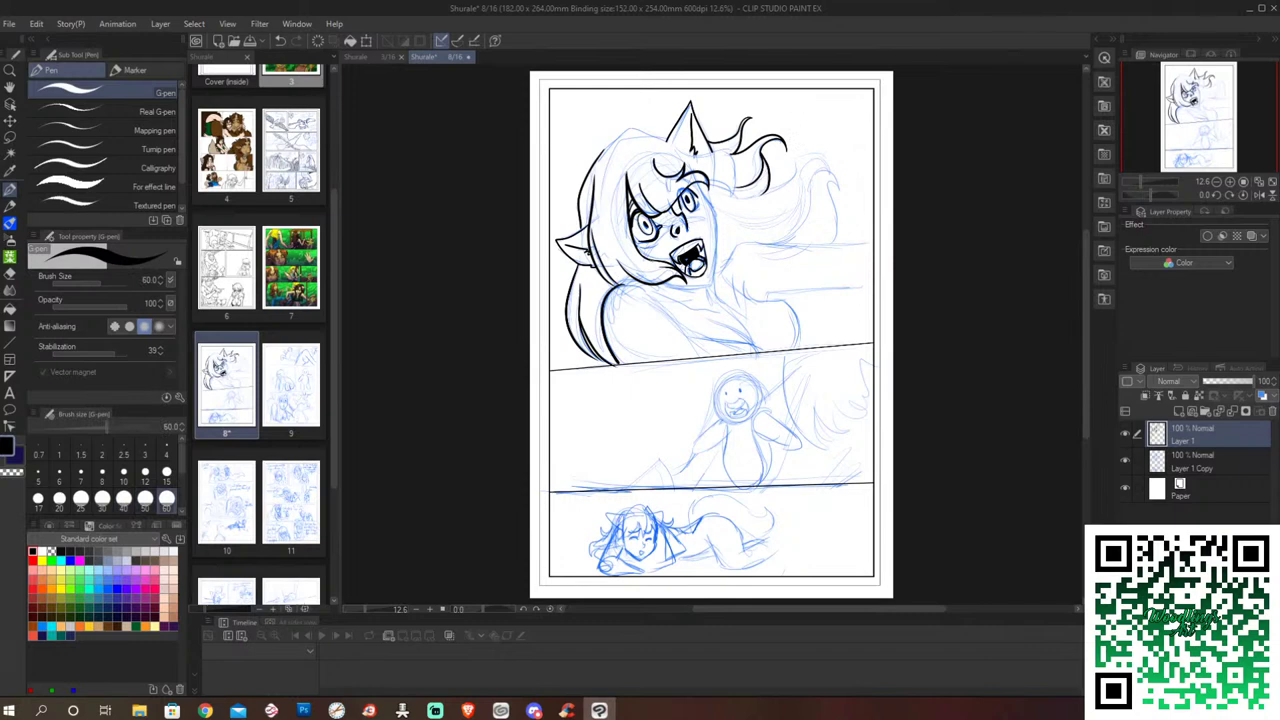
Step: Ink the girl's chin, the far side of her face and the start of her neck at size 60
{"action": "left_click_drag", "start_coordinate": [664, 284], "coordinate": [711, 284]}
{"action": "left_click_drag", "start_coordinate": [696, 182], "coordinate": [700, 291]}
{"action": "left_click_drag", "start_coordinate": [709, 289], "coordinate": [705, 307]}
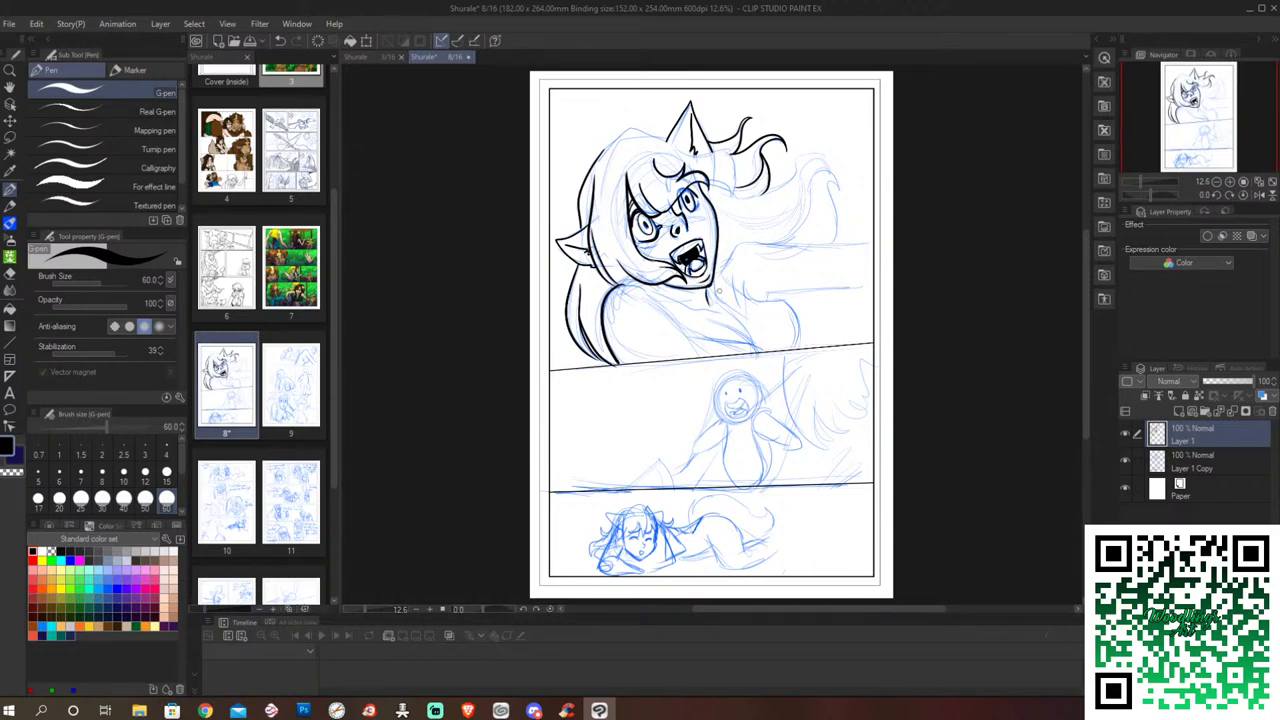
Step: Ink the neck and shoulder lines beside the girl's chin and another curling wind-blown hair strand behind her head
{"action": "left_click_drag", "start_coordinate": [746, 242], "coordinate": [738, 246]}
{"action": "left_click_drag", "start_coordinate": [740, 244], "coordinate": [715, 276]}
{"action": "mouse_move", "coordinate": [752, 193]}
{"action": "left_mouse_down"}
{"action": "mouse_move", "coordinate": [795, 158]}
{"action": "mouse_move", "coordinate": [818, 172]}
{"action": "left_mouse_up"}
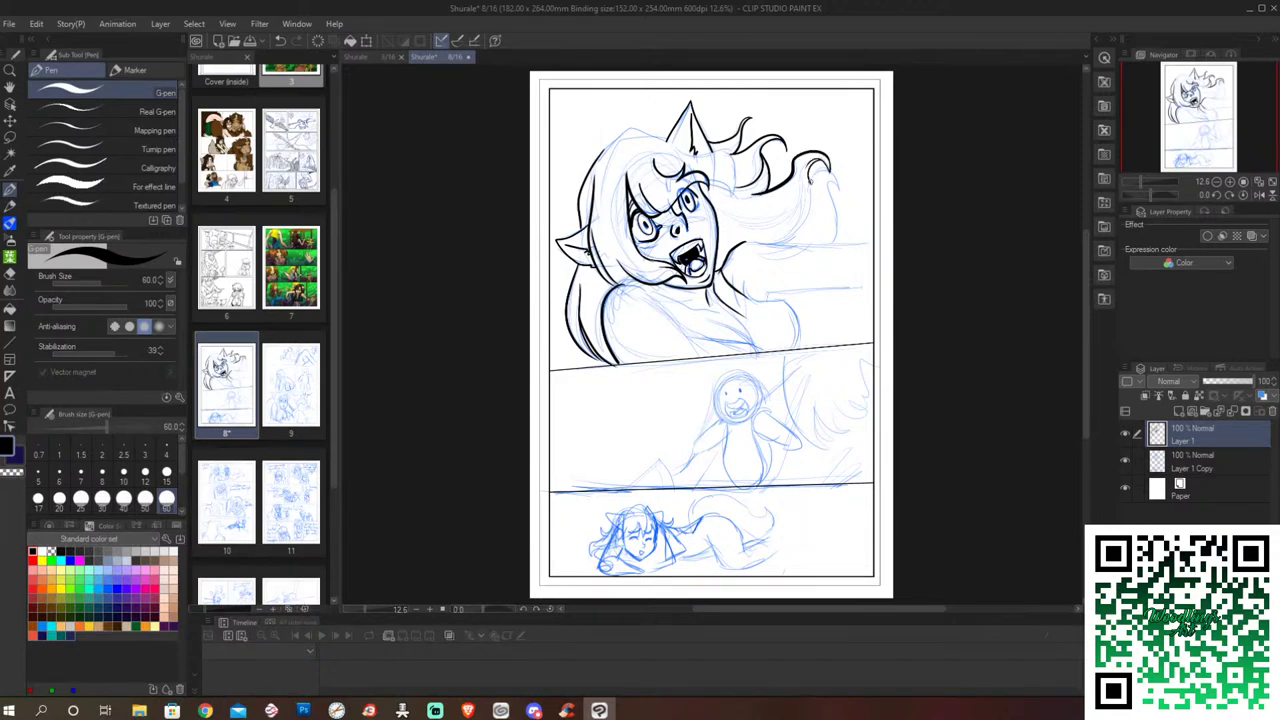
Step: Ink the drooping end of the girl's wind-blown hair and both edges of her outstretched arm in the top panel
{"action": "mouse_move", "coordinate": [812, 172]}
{"action": "left_mouse_down"}
{"action": "mouse_move", "coordinate": [831, 186]}
{"action": "mouse_move", "coordinate": [840, 243]}
{"action": "left_mouse_up"}
{"action": "left_click_drag", "start_coordinate": [732, 242], "coordinate": [846, 257]}
{"action": "mouse_move", "coordinate": [757, 286]}
{"action": "left_mouse_down"}
{"action": "mouse_move", "coordinate": [766, 300]}
{"action": "mouse_move", "coordinate": [850, 292]}
{"action": "mouse_move", "coordinate": [876, 246]}
{"action": "left_mouse_up"}
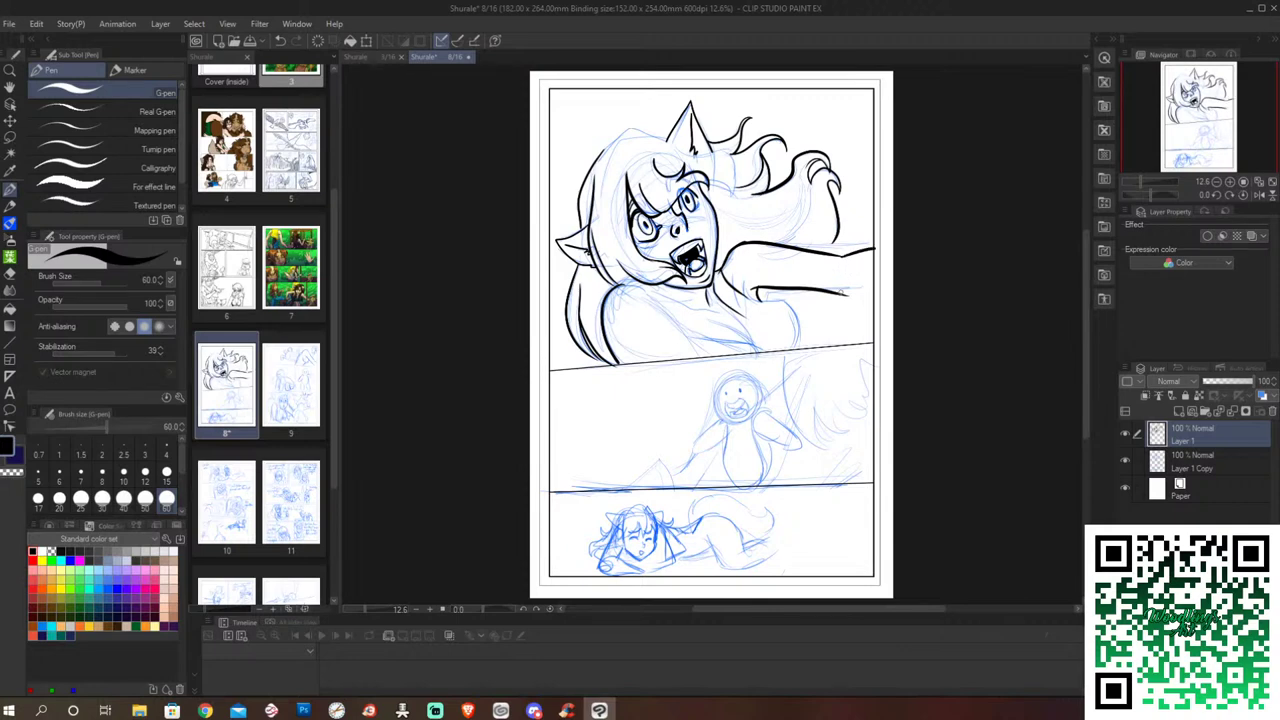
{"action": "left_click_drag", "start_coordinate": [843, 292], "coordinate": [868, 291]}
Step: Ink the curve below the girl's outstretched arm and the chest lines running from her neck down to the panel border
{"action": "mouse_move", "coordinate": [751, 296]}
{"action": "left_mouse_down"}
{"action": "mouse_move", "coordinate": [787, 301]}
{"action": "mouse_move", "coordinate": [796, 346]}
{"action": "left_mouse_up"}
{"action": "left_click_drag", "start_coordinate": [655, 285], "coordinate": [748, 318]}
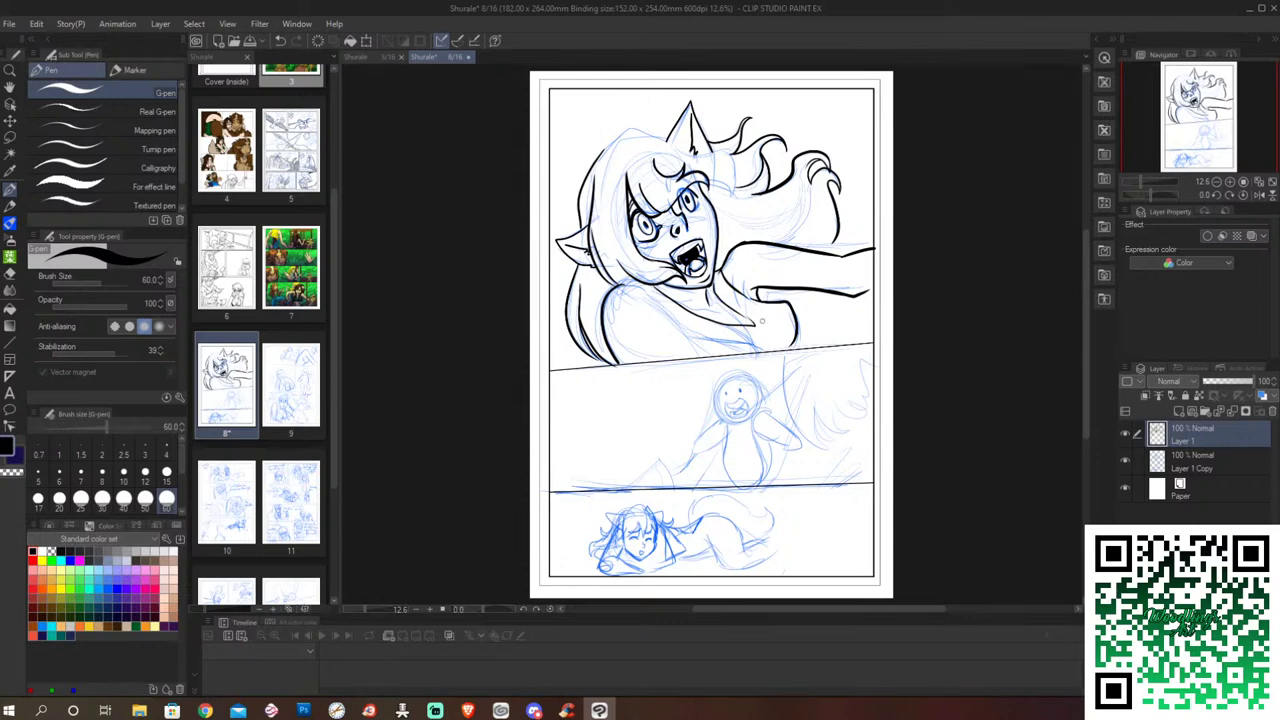
{"action": "key", "text": "ctrl+z"}
{"action": "left_click_drag", "start_coordinate": [720, 320], "coordinate": [776, 353]}
{"action": "left_click_drag", "start_coordinate": [756, 298], "coordinate": [794, 346]}
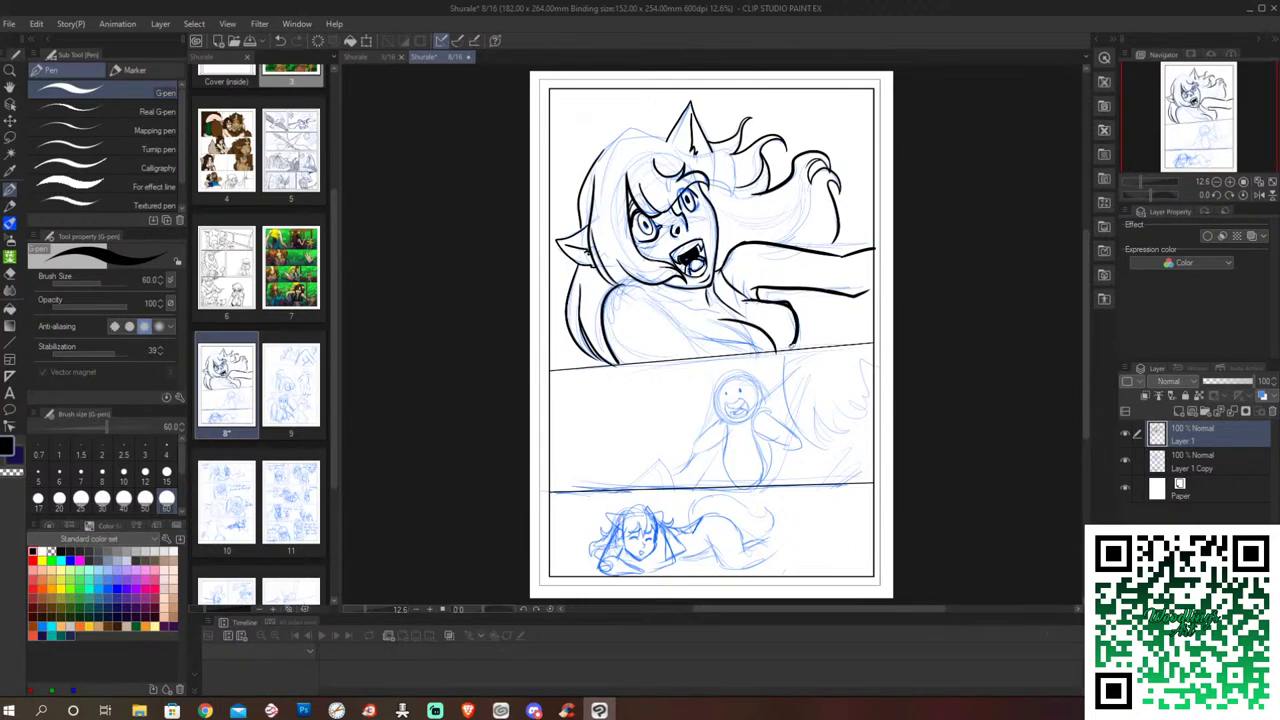
{"action": "mouse_move", "coordinate": [664, 292]}
{"action": "left_mouse_down"}
{"action": "mouse_move", "coordinate": [710, 330]}
{"action": "mouse_move", "coordinate": [776, 348]}
{"action": "left_mouse_up"}
{"action": "left_click_drag", "start_coordinate": [714, 284], "coordinate": [780, 346]}
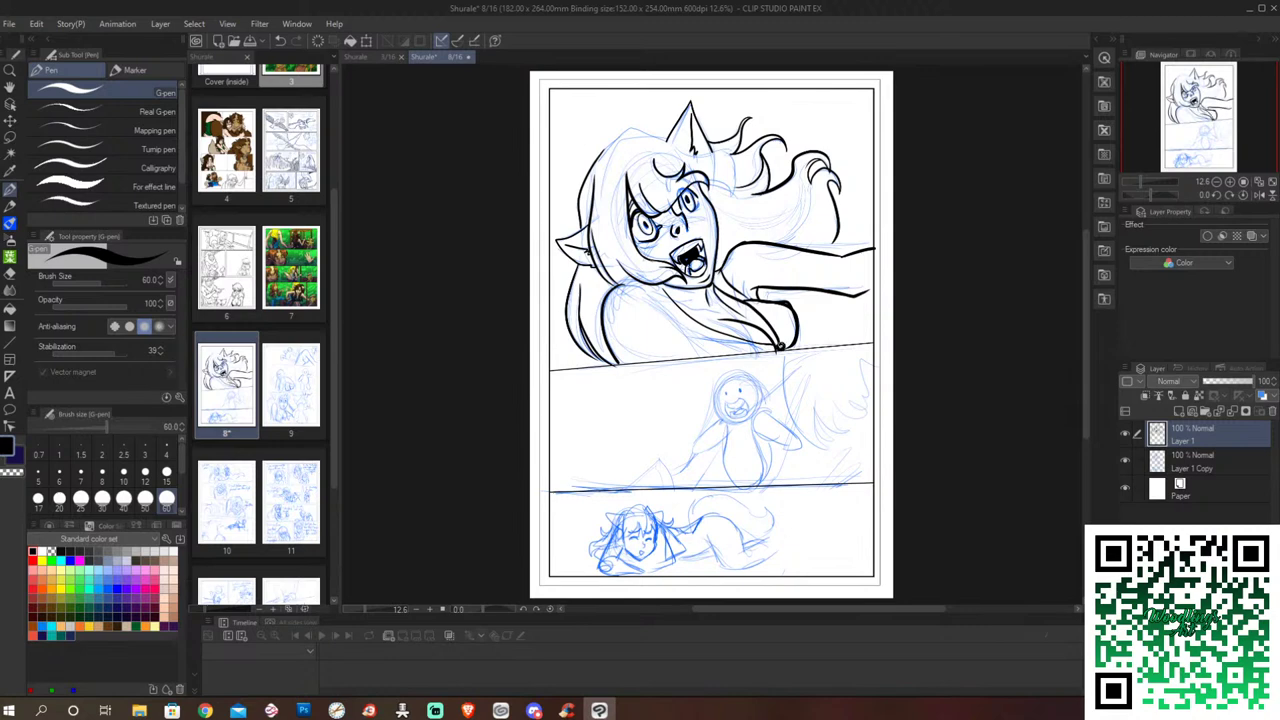
{"action": "left_click_drag", "start_coordinate": [791, 329], "coordinate": [758, 354]}
{"action": "left_click_drag", "start_coordinate": [615, 274], "coordinate": [676, 290]}
{"action": "key", "text": "ctrl+z"}
Step: Ink the curled hair tips above the girl's arm and the long inner strands sweeping back toward her face
{"action": "left_click_drag", "start_coordinate": [1086, 236], "coordinate": [1086, 273]}
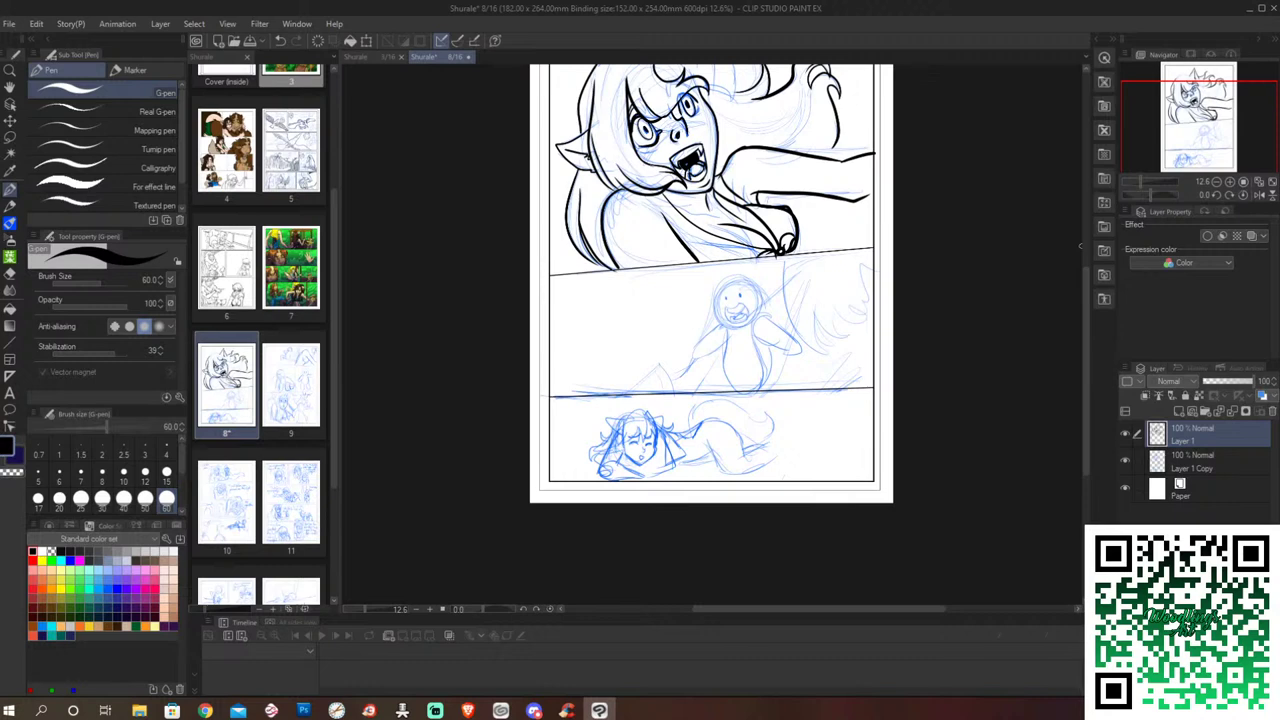
{"action": "scroll", "coordinate": [711, 300], "scroll_direction": "up", "scroll_amount": 2}
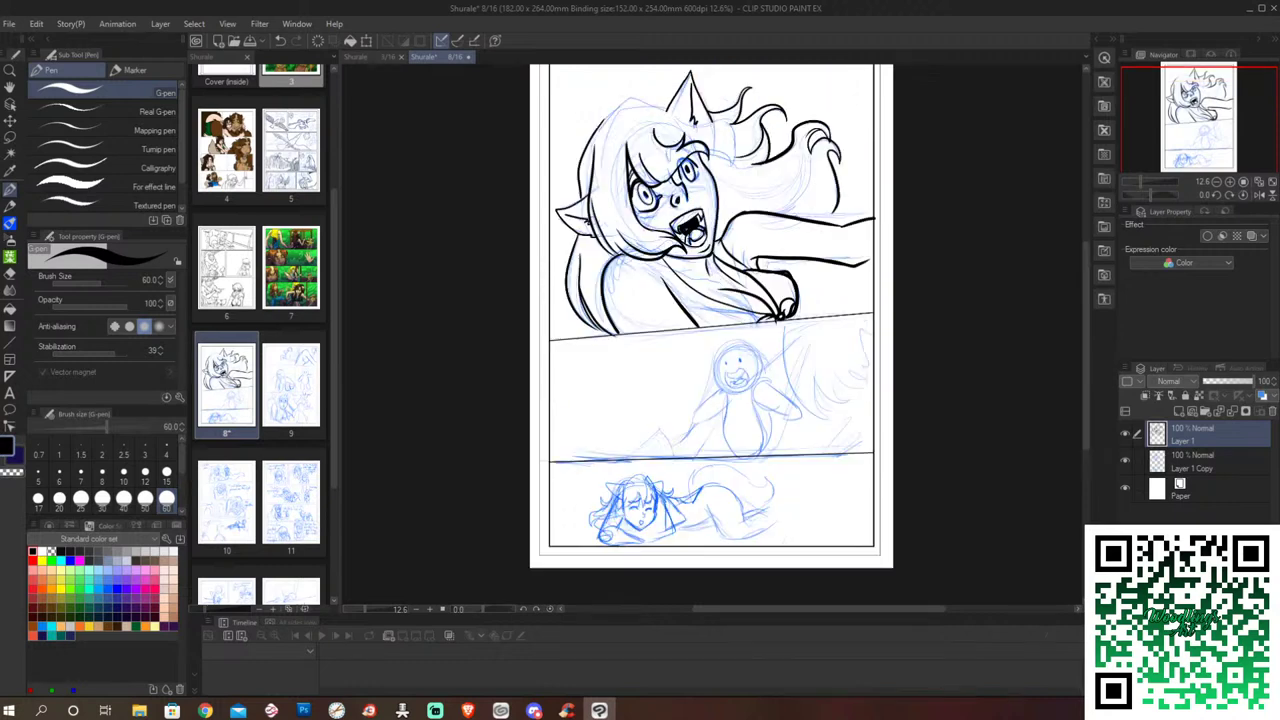
{"action": "mouse_move", "coordinate": [835, 214]}
{"action": "left_mouse_down"}
{"action": "mouse_move", "coordinate": [866, 210]}
{"action": "mouse_move", "coordinate": [845, 226]}
{"action": "left_mouse_up"}
{"action": "mouse_move", "coordinate": [860, 198]}
{"action": "left_mouse_down"}
{"action": "mouse_move", "coordinate": [832, 222]}
{"action": "mouse_move", "coordinate": [849, 205]}
{"action": "left_mouse_up"}
{"action": "left_click_drag", "start_coordinate": [840, 144], "coordinate": [808, 210]}
{"action": "left_click_drag", "start_coordinate": [836, 146], "coordinate": [816, 208]}
{"action": "mouse_move", "coordinate": [808, 138]}
{"action": "left_mouse_down"}
{"action": "mouse_move", "coordinate": [723, 190]}
{"action": "mouse_move", "coordinate": [719, 152]}
{"action": "mouse_move", "coordinate": [722, 177]}
{"action": "left_mouse_up"}
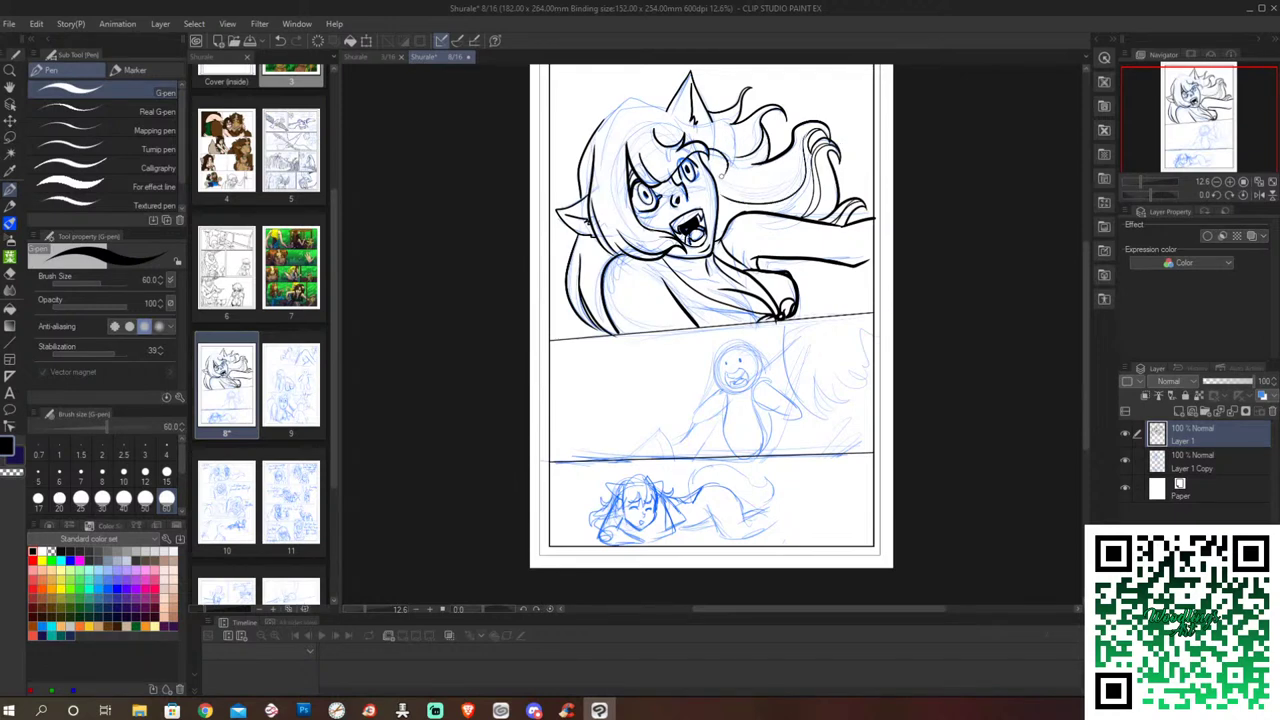
Step: Ink the hair beside the girl's upright ear and the outline over the top of her head
{"action": "mouse_move", "coordinate": [722, 113]}
{"action": "left_mouse_down"}
{"action": "mouse_move", "coordinate": [672, 127]}
{"action": "mouse_move", "coordinate": [716, 176]}
{"action": "left_mouse_up"}
{"action": "mouse_move", "coordinate": [658, 97]}
{"action": "left_mouse_down"}
{"action": "mouse_move", "coordinate": [608, 114]}
{"action": "mouse_move", "coordinate": [580, 200]}
{"action": "left_mouse_up"}
{"action": "left_click_drag", "start_coordinate": [669, 95], "coordinate": [641, 103]}
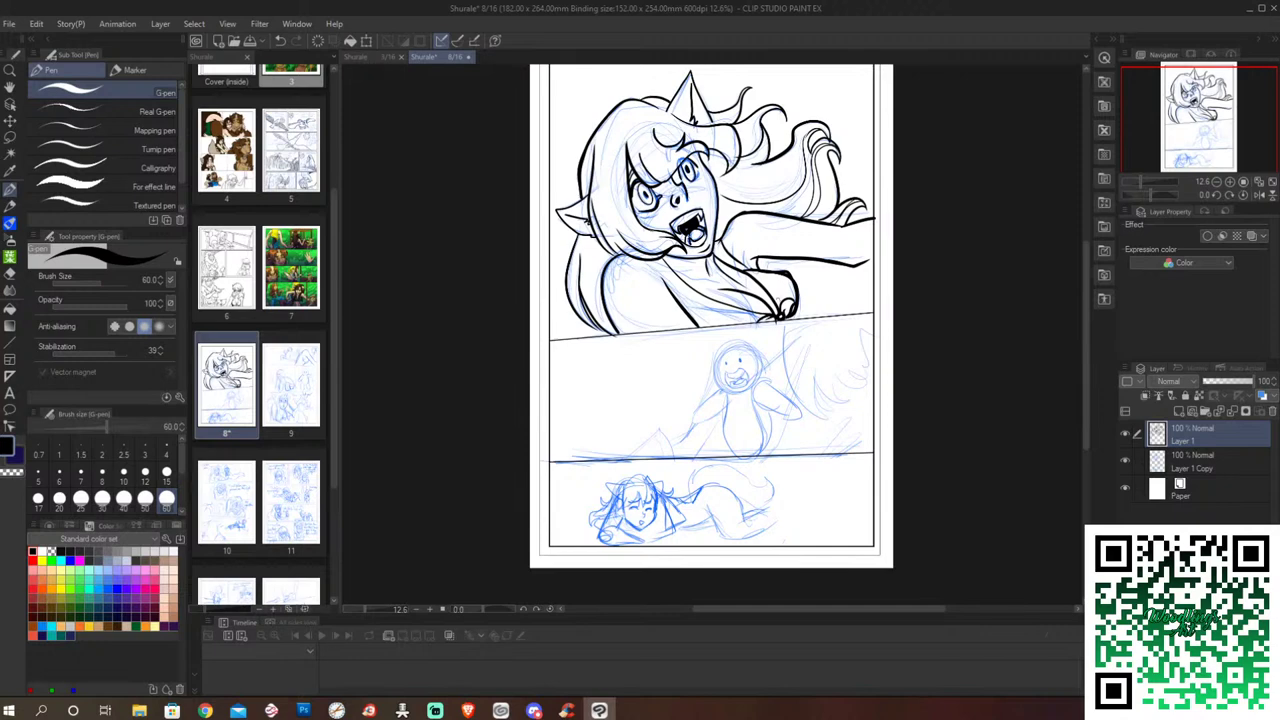
Step: Ink the small figure's dot eyes, open smiling mouth and round head in the middle panel
{"action": "left_click", "coordinate": [740, 359]}
{"action": "left_click", "coordinate": [730, 361]}
{"action": "mouse_move", "coordinate": [737, 368]}
{"action": "left_mouse_down"}
{"action": "mouse_move", "coordinate": [750, 381]}
{"action": "mouse_move", "coordinate": [726, 386]}
{"action": "left_mouse_up"}
{"action": "left_click_drag", "start_coordinate": [727, 385], "coordinate": [739, 391]}
{"action": "mouse_move", "coordinate": [726, 346]}
{"action": "left_mouse_down"}
{"action": "mouse_move", "coordinate": [714, 360]}
{"action": "mouse_move", "coordinate": [755, 366]}
{"action": "mouse_move", "coordinate": [745, 344]}
{"action": "mouse_move", "coordinate": [752, 352]}
{"action": "mouse_move", "coordinate": [755, 388]}
{"action": "left_mouse_up"}
Step: Ink the small figure's two outstretched arms and its rounded body down to the panel border
{"action": "left_click_drag", "start_coordinate": [717, 388], "coordinate": [689, 418]}
{"action": "left_click_drag", "start_coordinate": [689, 420], "coordinate": [722, 410]}
{"action": "left_click_drag", "start_coordinate": [754, 388], "coordinate": [800, 414]}
{"action": "left_click_drag", "start_coordinate": [756, 404], "coordinate": [799, 423]}
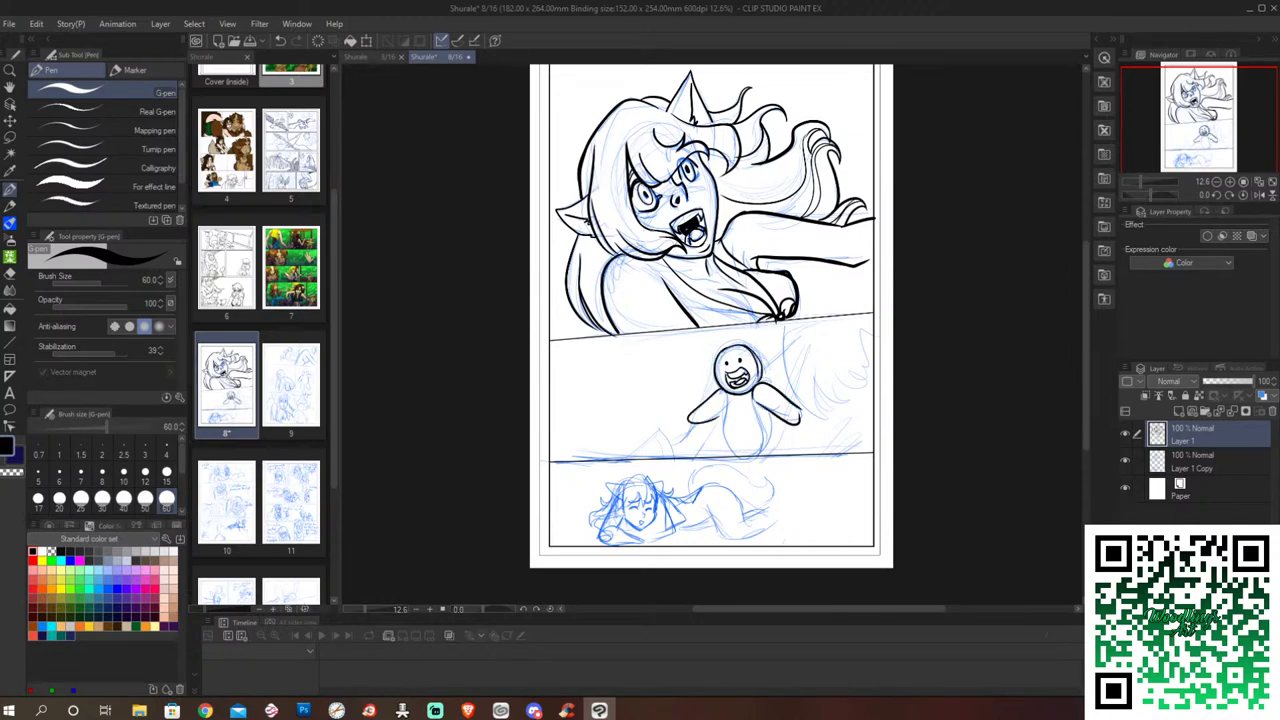
{"action": "left_click_drag", "start_coordinate": [728, 396], "coordinate": [730, 456]}
{"action": "left_click_drag", "start_coordinate": [750, 393], "coordinate": [764, 452]}
{"action": "left_click_drag", "start_coordinate": [752, 412], "coordinate": [766, 456]}
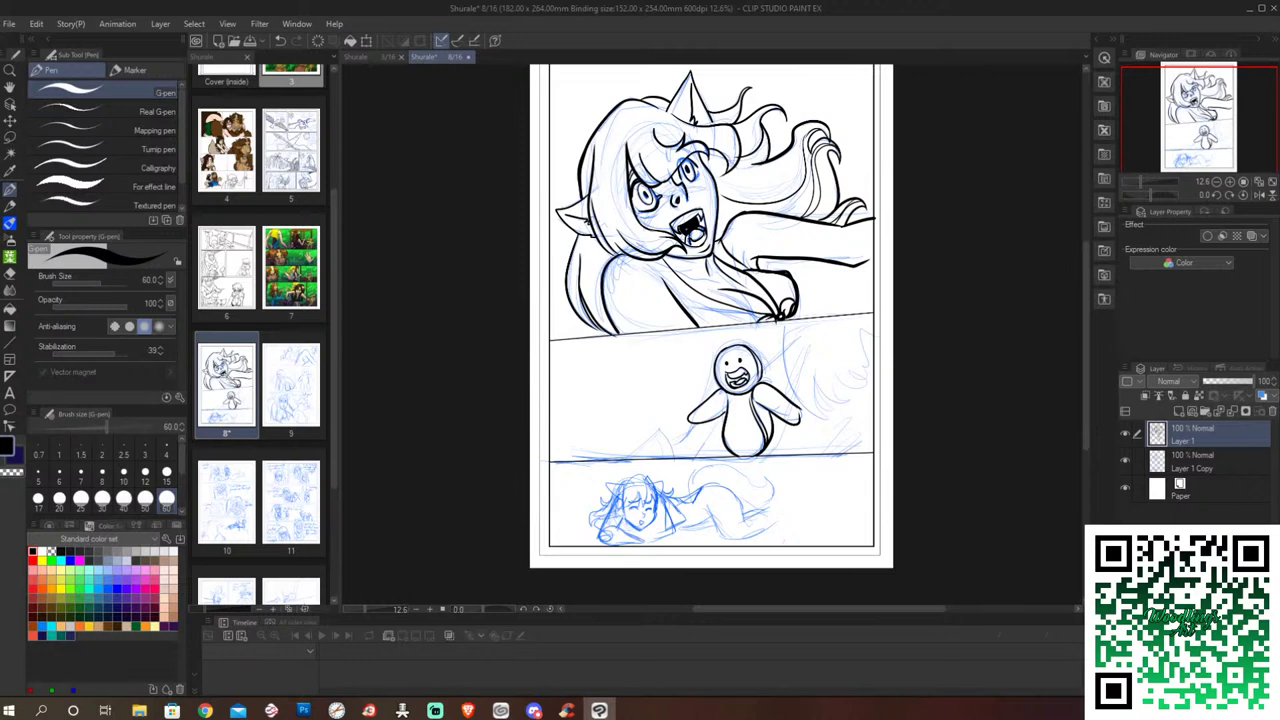
Step: Ink the slanted line beside the small figure's head and the shaggy, jagged hair tufts next to it
{"action": "key", "text": "alt+Tab"}
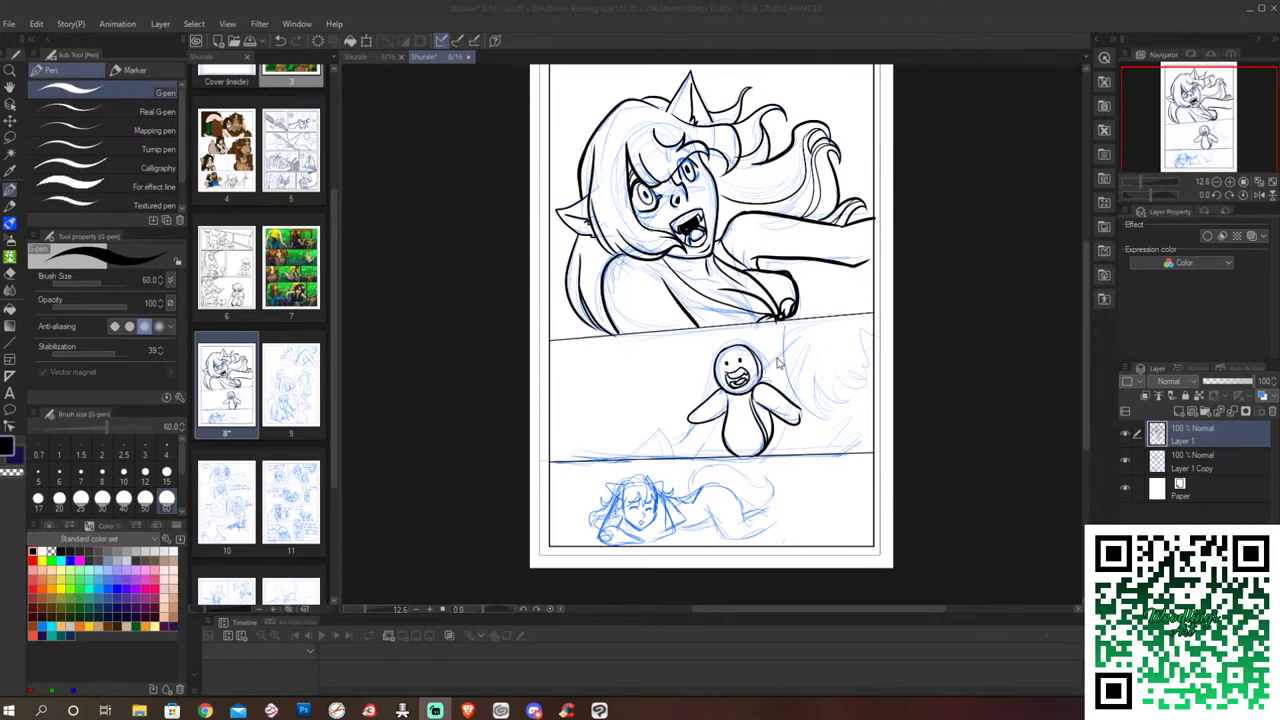
{"action": "left_click_drag", "start_coordinate": [784, 350], "coordinate": [762, 373]}
{"action": "mouse_move", "coordinate": [784, 324]}
{"action": "left_mouse_down"}
{"action": "mouse_move", "coordinate": [826, 420]}
{"action": "mouse_move", "coordinate": [812, 400]}
{"action": "mouse_move", "coordinate": [854, 422]}
{"action": "left_mouse_up"}
{"action": "mouse_move", "coordinate": [846, 372]}
{"action": "left_mouse_down"}
{"action": "mouse_move", "coordinate": [830, 366]}
{"action": "mouse_move", "coordinate": [838, 384]}
{"action": "left_mouse_up"}
{"action": "mouse_move", "coordinate": [840, 382]}
{"action": "left_mouse_down"}
{"action": "mouse_move", "coordinate": [864, 394]}
{"action": "mouse_move", "coordinate": [862, 408]}
{"action": "left_mouse_up"}
{"action": "left_click_drag", "start_coordinate": [866, 362], "coordinate": [850, 404]}
{"action": "left_click_drag", "start_coordinate": [860, 324], "coordinate": [862, 407]}
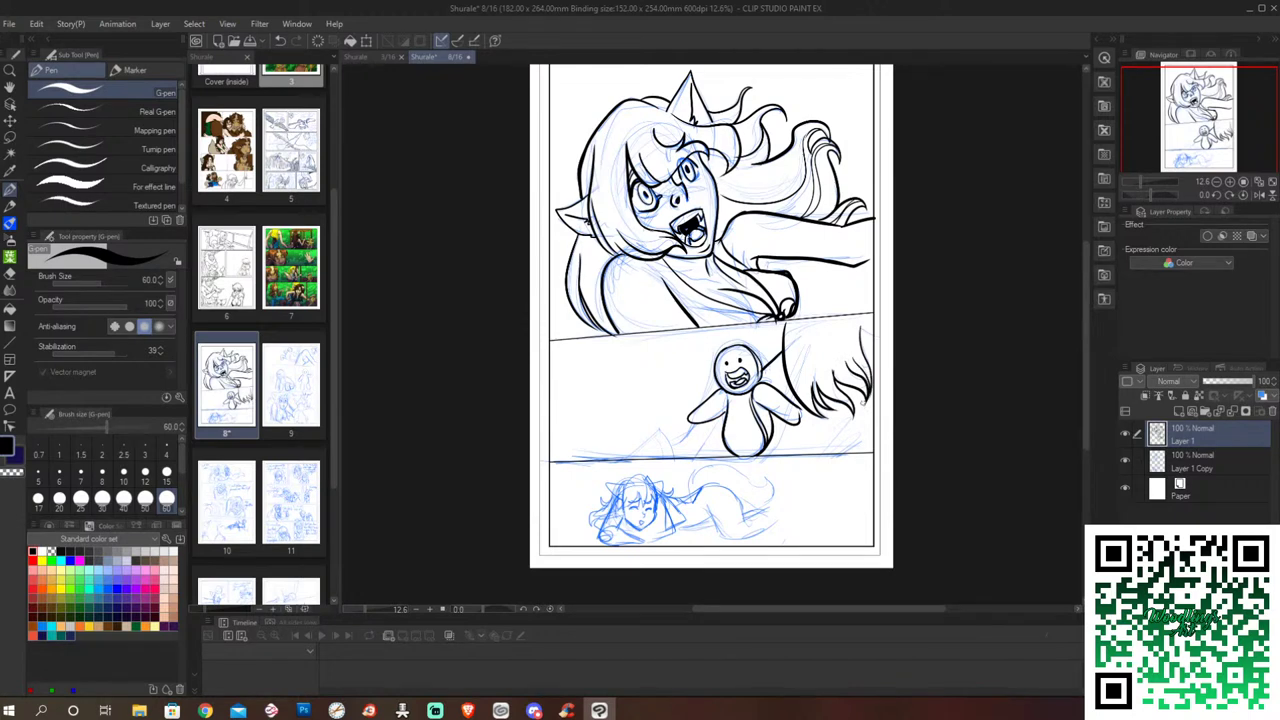
Step: Ink the pointed ear-like shape at the base of the middle panel and the slanted lines flanking the small figure
{"action": "mouse_move", "coordinate": [625, 456]}
{"action": "left_mouse_down"}
{"action": "mouse_move", "coordinate": [654, 424]}
{"action": "mouse_move", "coordinate": [676, 450]}
{"action": "left_mouse_up"}
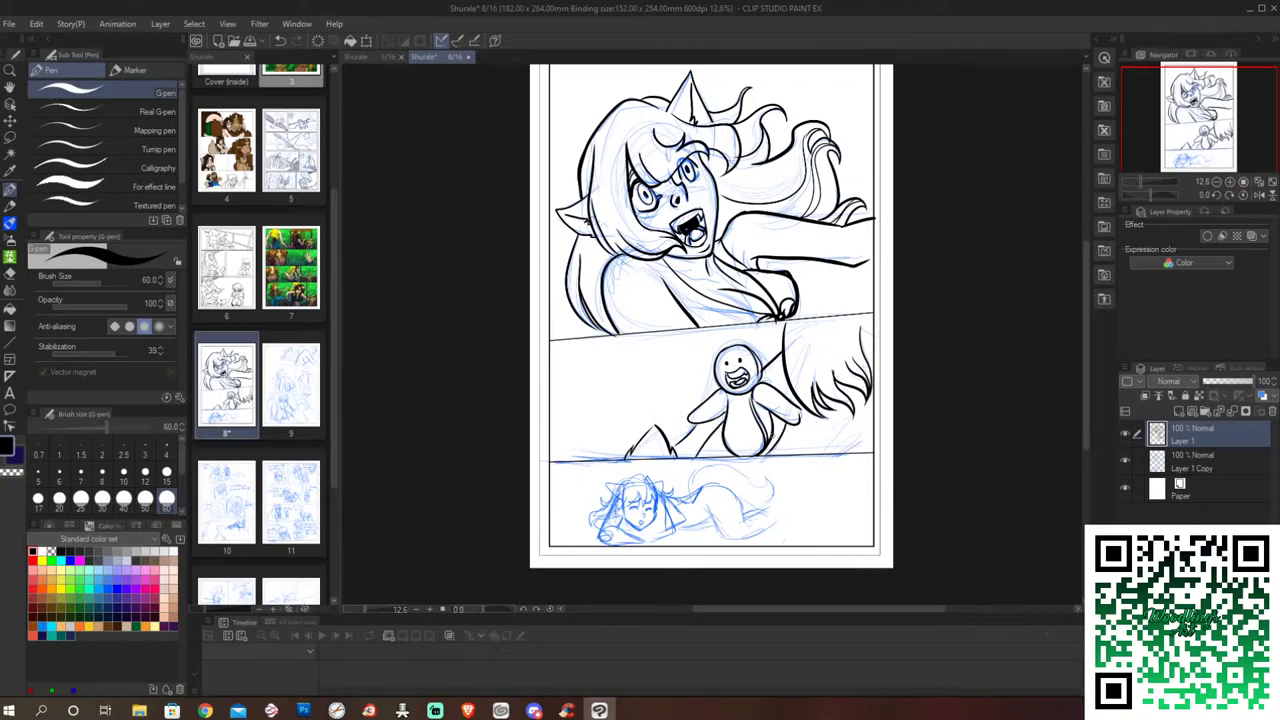
{"action": "left_click_drag", "start_coordinate": [775, 433], "coordinate": [769, 446]}
{"action": "left_click_drag", "start_coordinate": [629, 457], "coordinate": [656, 448]}
{"action": "key", "text": "ctrl+z"}
{"action": "left_click_drag", "start_coordinate": [629, 457], "coordinate": [656, 448]}
Step: Erase the stray ink around the underside of the small figure's arm nearest the pointed shape with the Hard eraser
{"action": "key", "text": "e"}
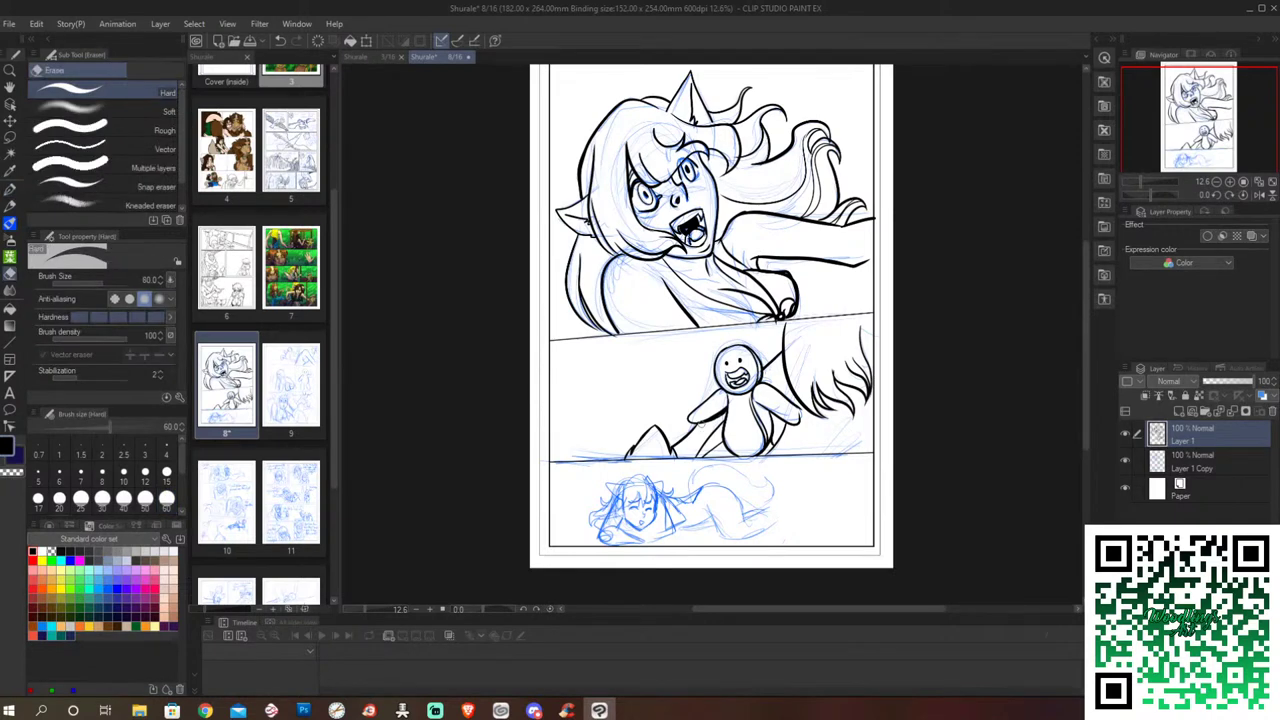
{"action": "mouse_move", "coordinate": [702, 424]}
{"action": "left_mouse_down"}
{"action": "mouse_move", "coordinate": [729, 407]}
{"action": "mouse_move", "coordinate": [721, 416]}
{"action": "left_mouse_up"}
{"action": "key", "text": "p"}
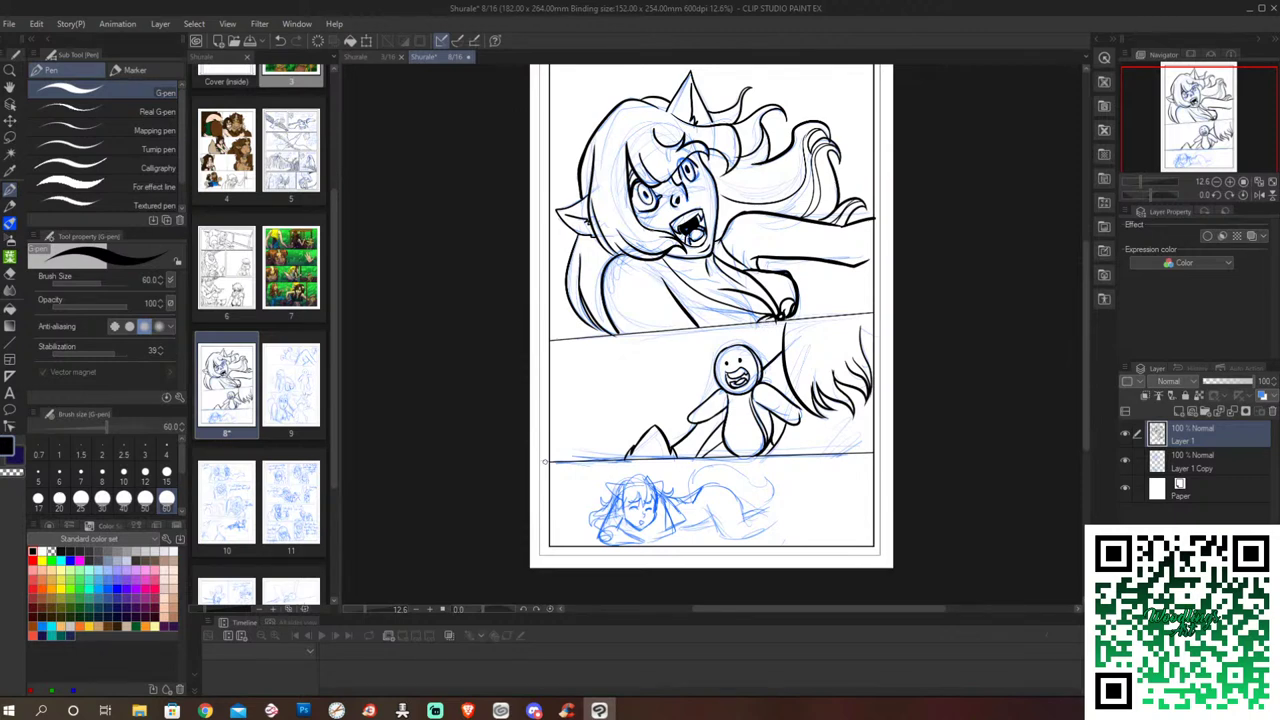
Step: Ink two tall lines rising above the pointed shape and a curved line over the small figure's head
{"action": "left_click_drag", "start_coordinate": [658, 334], "coordinate": [629, 393]}
{"action": "key", "text": "ctrl+z"}
{"action": "left_click_drag", "start_coordinate": [642, 334], "coordinate": [633, 450]}
{"action": "left_click_drag", "start_coordinate": [683, 344], "coordinate": [666, 436]}
{"action": "left_click_drag", "start_coordinate": [684, 346], "coordinate": [786, 338]}
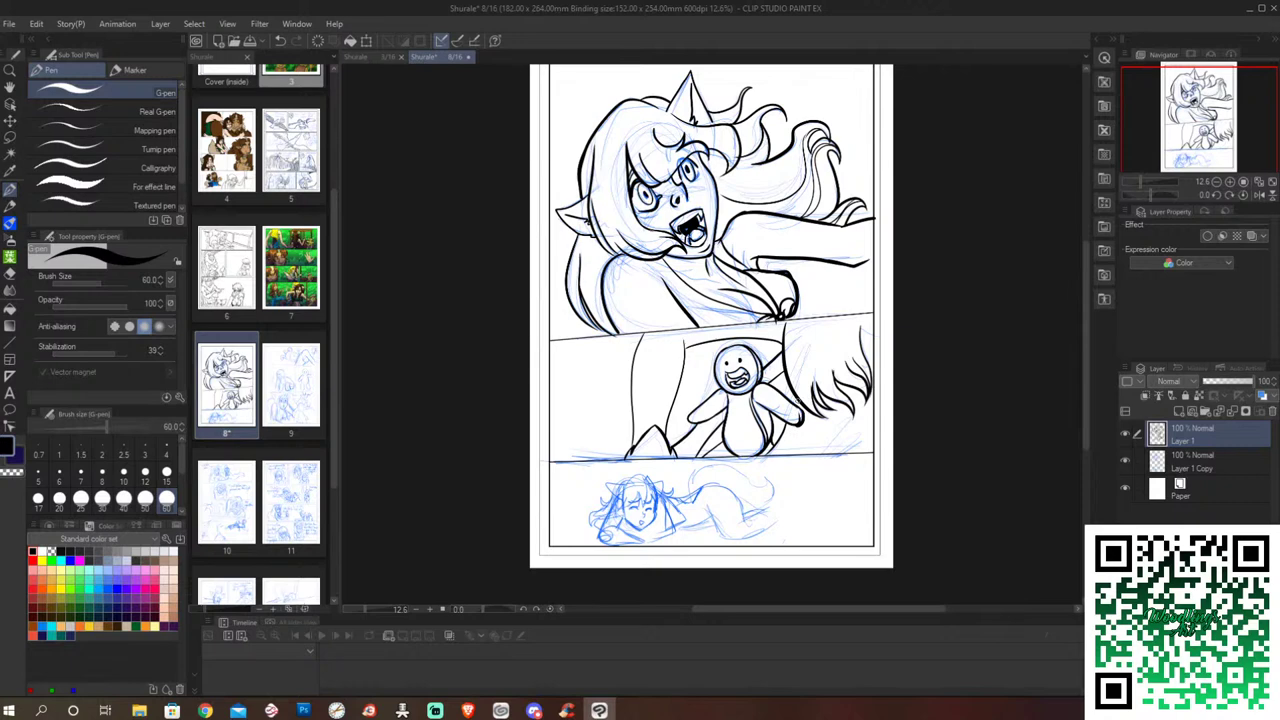
Step: Add a short line under the small figure's arm beside the shaggy hair and erase stray ink at the arm and base
{"action": "left_click_drag", "start_coordinate": [789, 422], "coordinate": [781, 441]}
{"action": "key", "text": "e"}
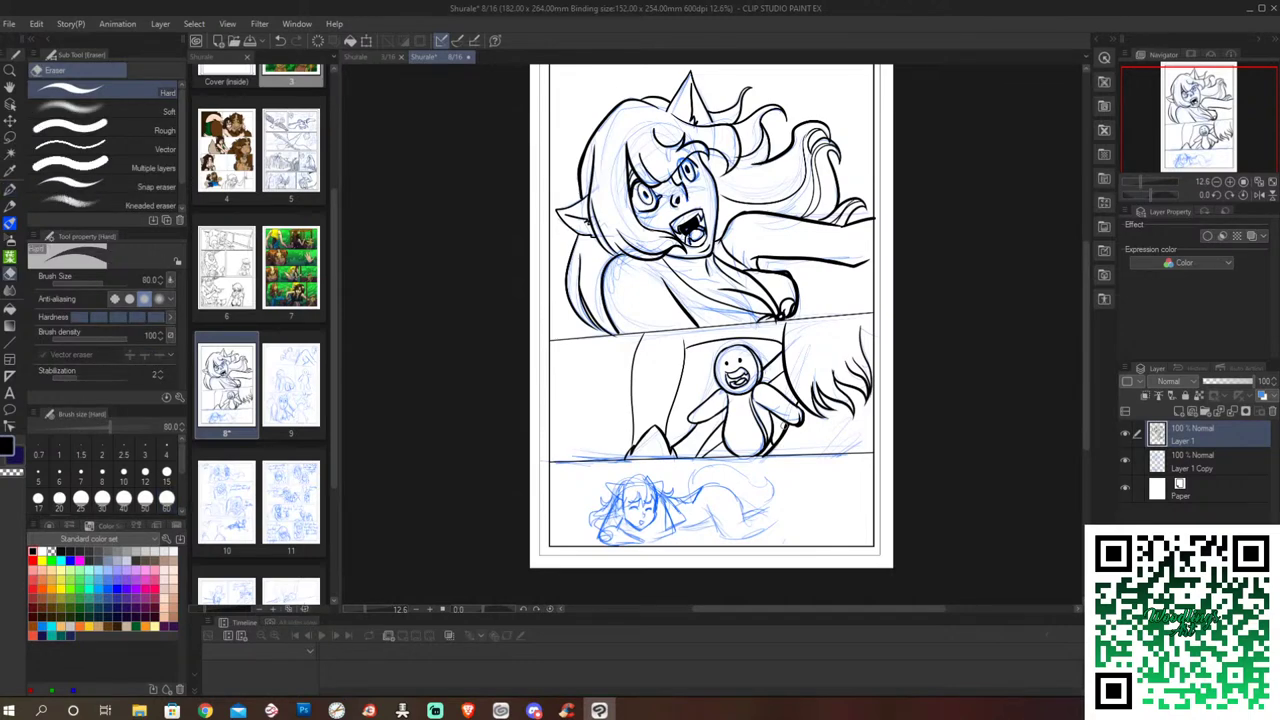
{"action": "mouse_move", "coordinate": [781, 421]}
{"action": "left_mouse_down"}
{"action": "mouse_move", "coordinate": [789, 432]}
{"action": "mouse_move", "coordinate": [773, 443]}
{"action": "mouse_move", "coordinate": [802, 426]}
{"action": "left_mouse_up"}
{"action": "left_click_drag", "start_coordinate": [760, 454], "coordinate": [766, 460]}
{"action": "key", "text": "p"}
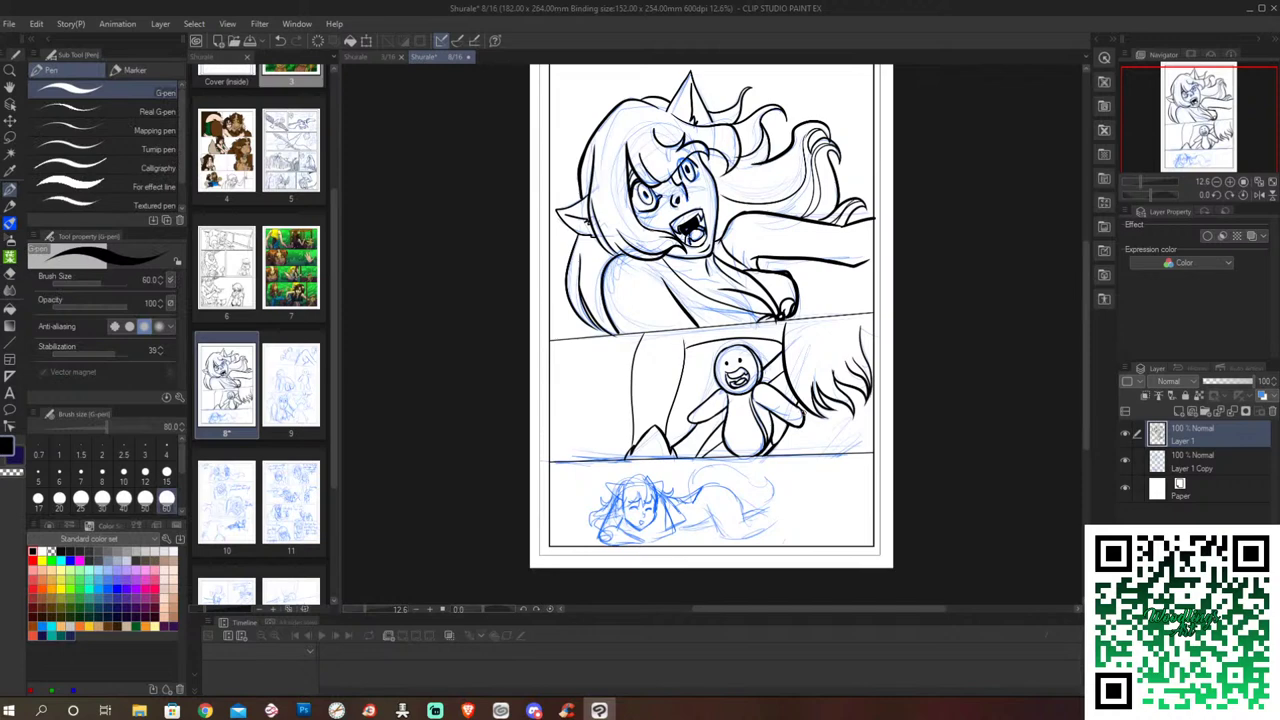
Step: Ink extra strand lines behind the small figure on both sides and a small detail on its torso
{"action": "left_click_drag", "start_coordinate": [798, 414], "coordinate": [806, 406]}
{"action": "left_click_drag", "start_coordinate": [784, 356], "coordinate": [764, 381]}
{"action": "left_click_drag", "start_coordinate": [719, 413], "coordinate": [692, 456]}
{"action": "left_click_drag", "start_coordinate": [726, 412], "coordinate": [690, 457]}
{"action": "left_click_drag", "start_coordinate": [734, 399], "coordinate": [739, 454]}
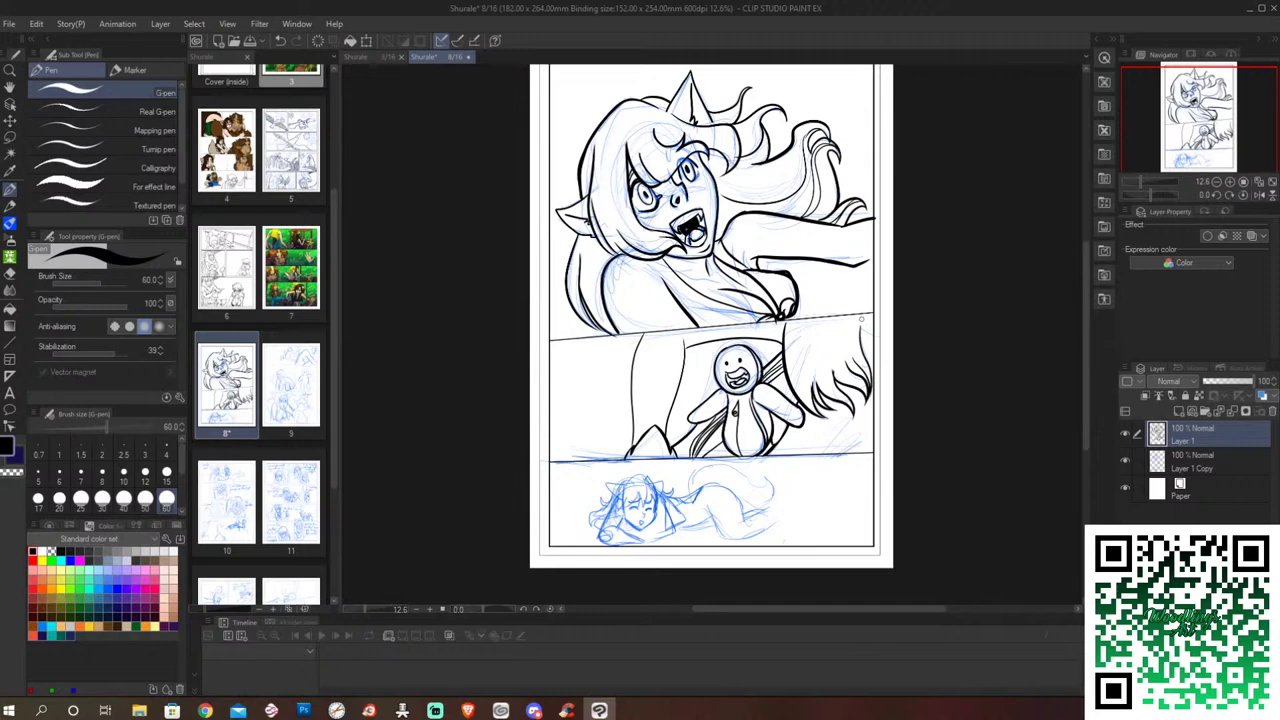
Step: Add a stroke to the shaggy hair and retrace the tall lines and the curve over the small figure more thickly
{"action": "left_click_drag", "start_coordinate": [861, 319], "coordinate": [868, 336]}
{"action": "left_click_drag", "start_coordinate": [683, 334], "coordinate": [665, 445]}
{"action": "left_click_drag", "start_coordinate": [684, 338], "coordinate": [786, 348]}
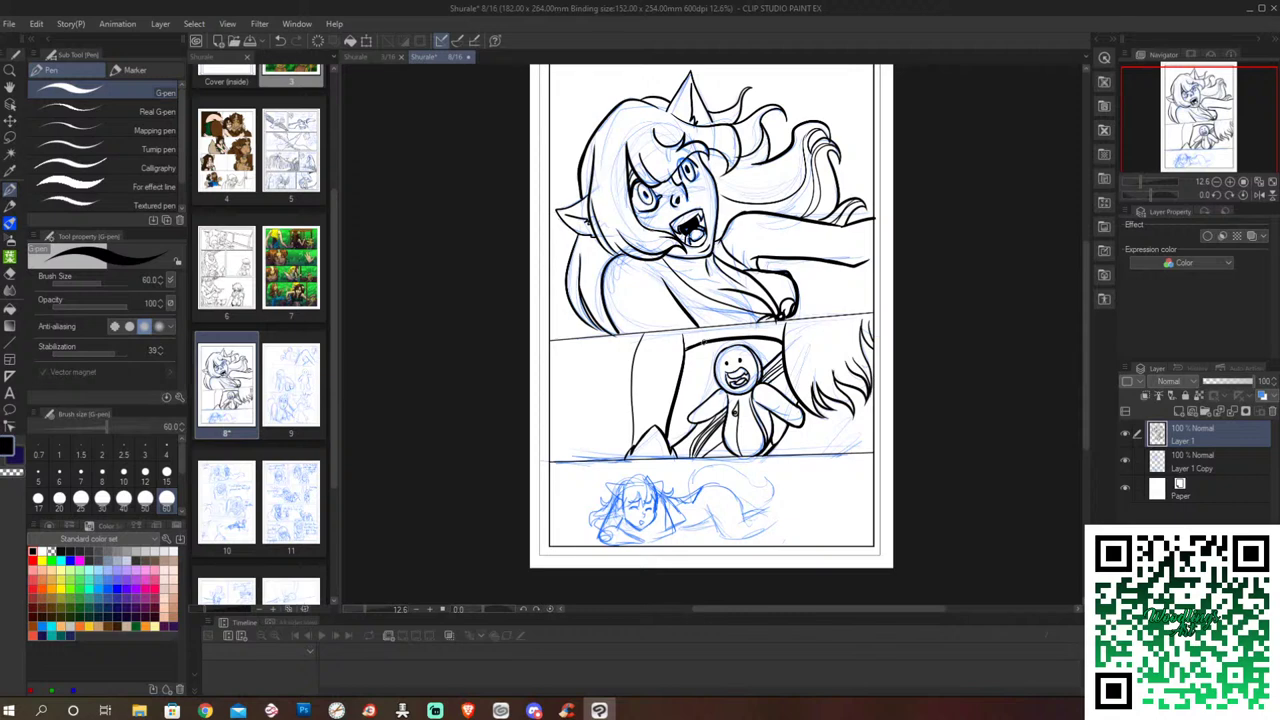
{"action": "key", "text": "ctrl+z"}
{"action": "left_click_drag", "start_coordinate": [645, 328], "coordinate": [629, 448]}
Step: Ink the lying girl's closed eyes and lashes in the bottom panel with the G-pen at size 17
{"action": "scroll", "coordinate": [635, 540], "scroll_direction": "up", "scroll_amount": 6}
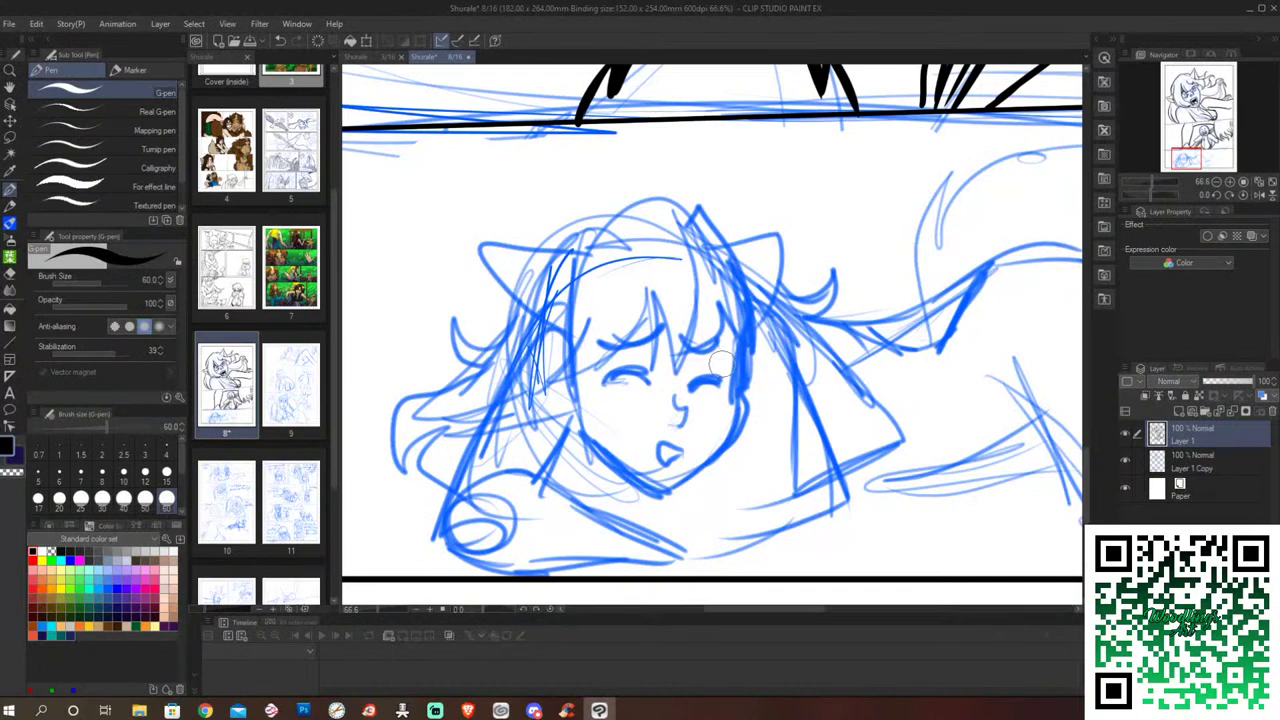
{"action": "key", "text": "bracketleft"}
{"action": "key", "text": "bracketleft"}
{"action": "key", "text": "bracketleft"}
{"action": "key", "text": "bracketleft"}
{"action": "key", "text": "bracketleft"}
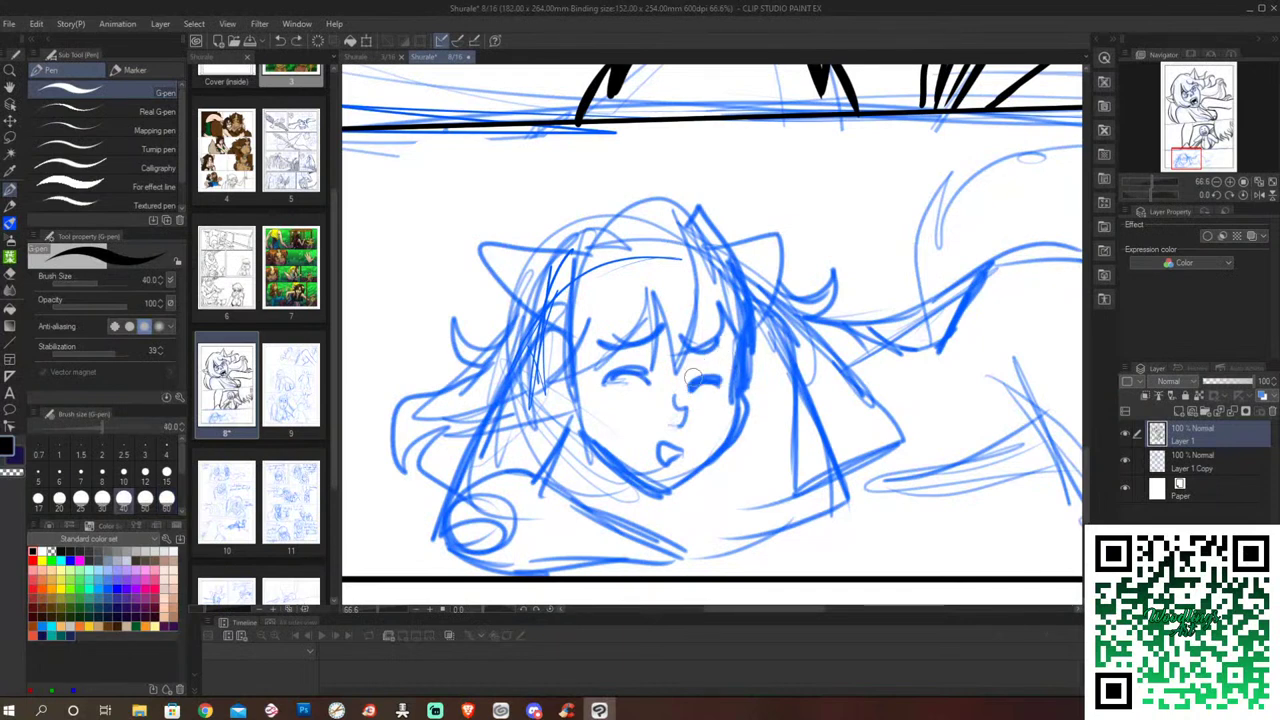
{"action": "key", "text": "bracketleft"}
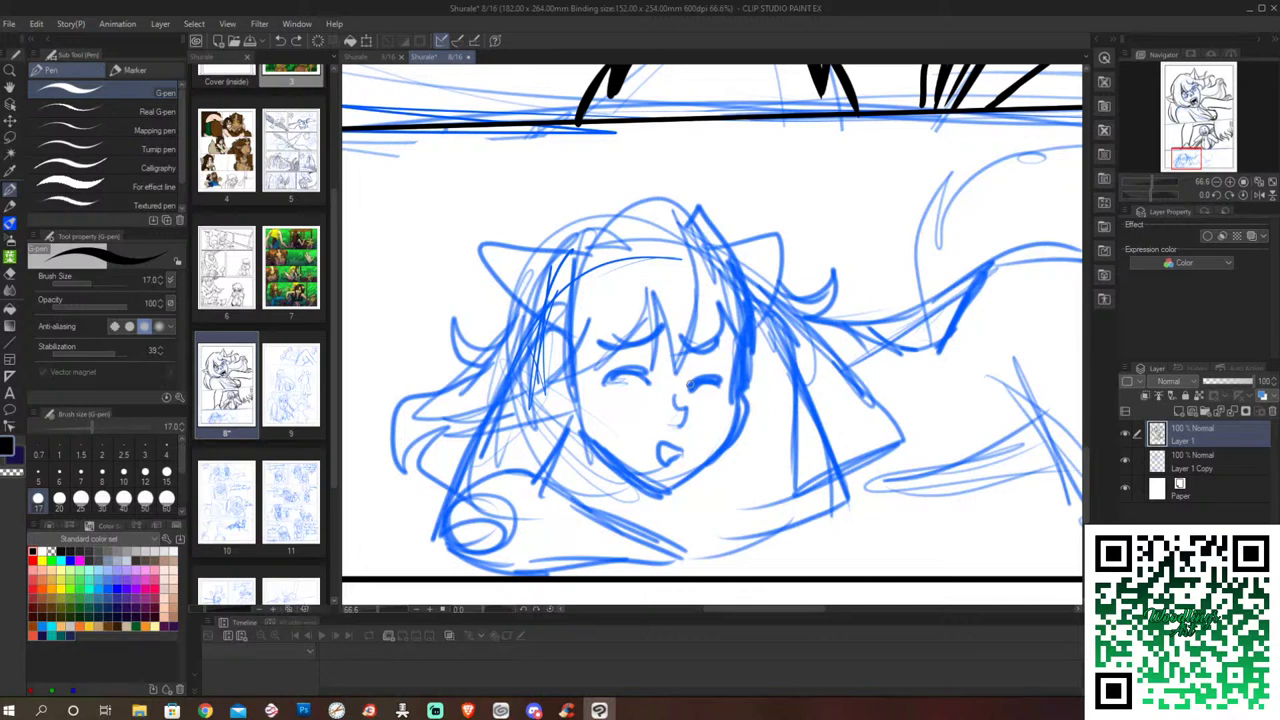
{"action": "mouse_move", "coordinate": [690, 385]}
{"action": "left_mouse_down"}
{"action": "mouse_move", "coordinate": [720, 388]}
{"action": "mouse_move", "coordinate": [692, 386]}
{"action": "mouse_move", "coordinate": [721, 383]}
{"action": "mouse_move", "coordinate": [719, 366]}
{"action": "mouse_move", "coordinate": [740, 361]}
{"action": "left_mouse_up"}
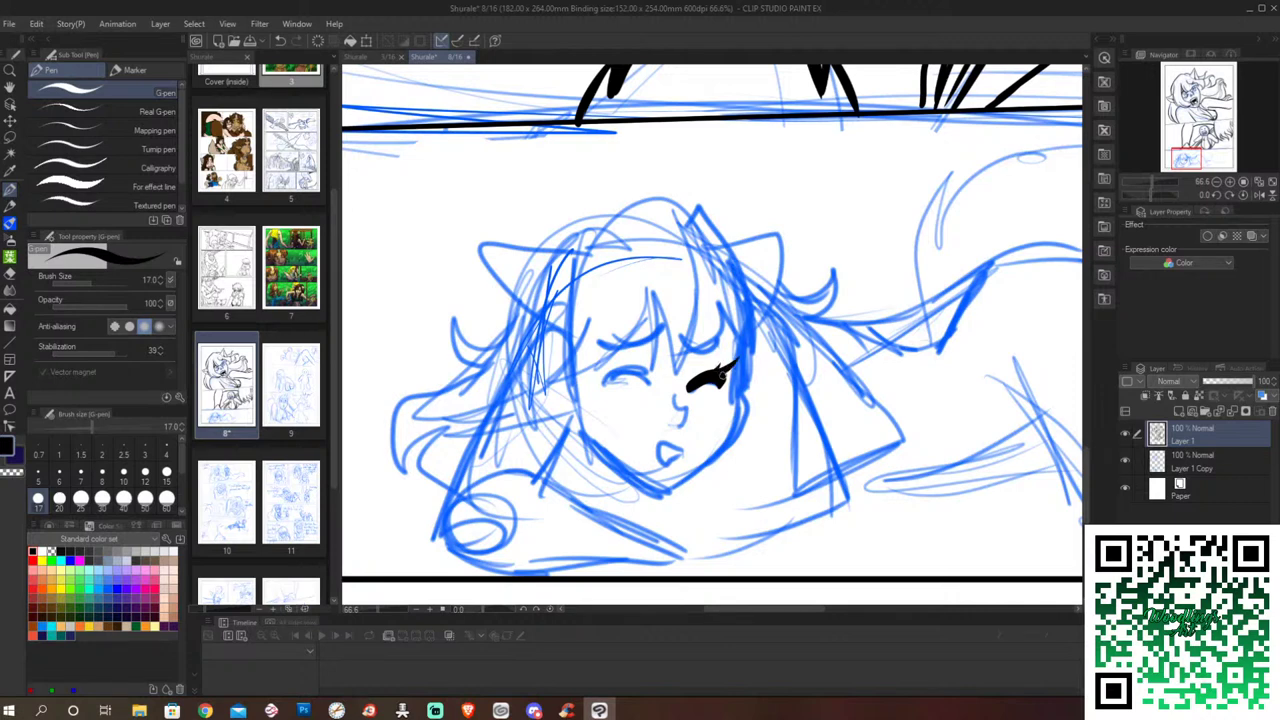
{"action": "mouse_move", "coordinate": [732, 370]}
{"action": "left_mouse_down"}
{"action": "mouse_move", "coordinate": [729, 381]}
{"action": "mouse_move", "coordinate": [724, 363]}
{"action": "left_mouse_up"}
{"action": "mouse_move", "coordinate": [654, 382]}
{"action": "left_mouse_down"}
{"action": "mouse_move", "coordinate": [614, 376]}
{"action": "mouse_move", "coordinate": [604, 389]}
{"action": "mouse_move", "coordinate": [653, 393]}
{"action": "mouse_move", "coordinate": [609, 370]}
{"action": "left_mouse_up"}
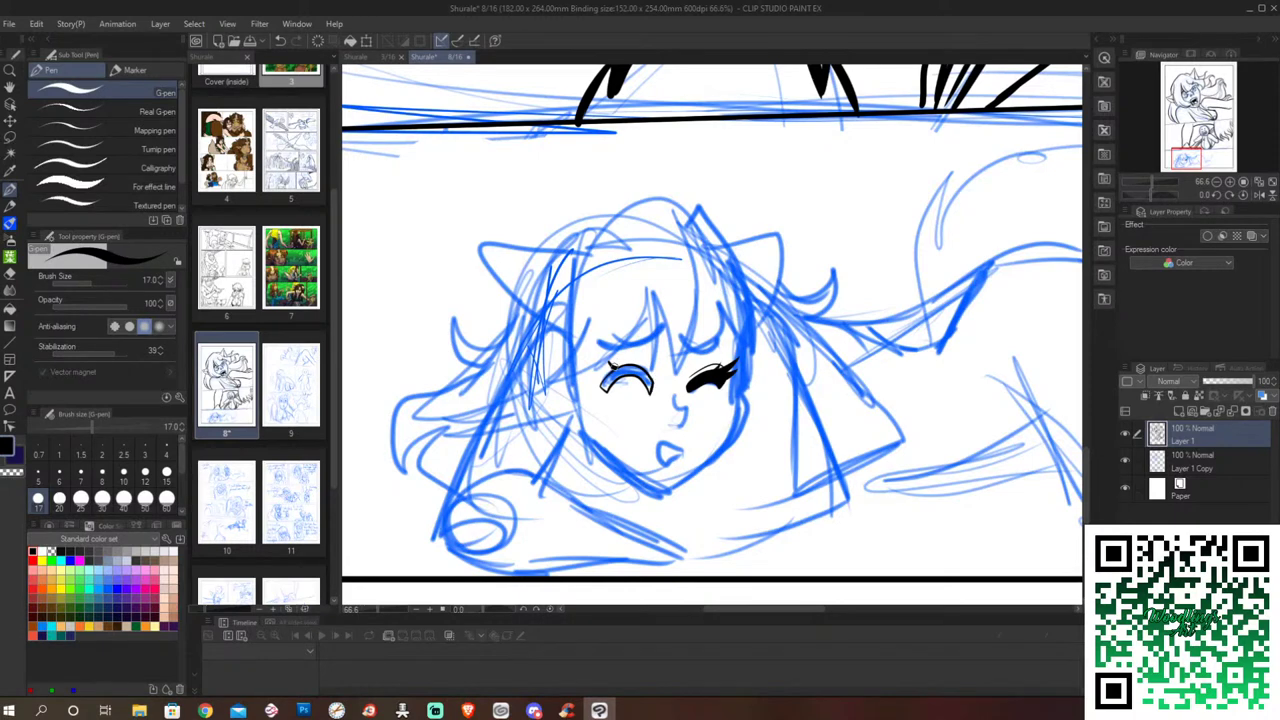
{"action": "key", "text": "ctrl+z"}
{"action": "mouse_move", "coordinate": [618, 364]}
{"action": "left_mouse_down"}
{"action": "mouse_move", "coordinate": [596, 372]}
{"action": "mouse_move", "coordinate": [602, 396]}
{"action": "mouse_move", "coordinate": [634, 369]}
{"action": "mouse_move", "coordinate": [648, 381]}
{"action": "left_mouse_up"}
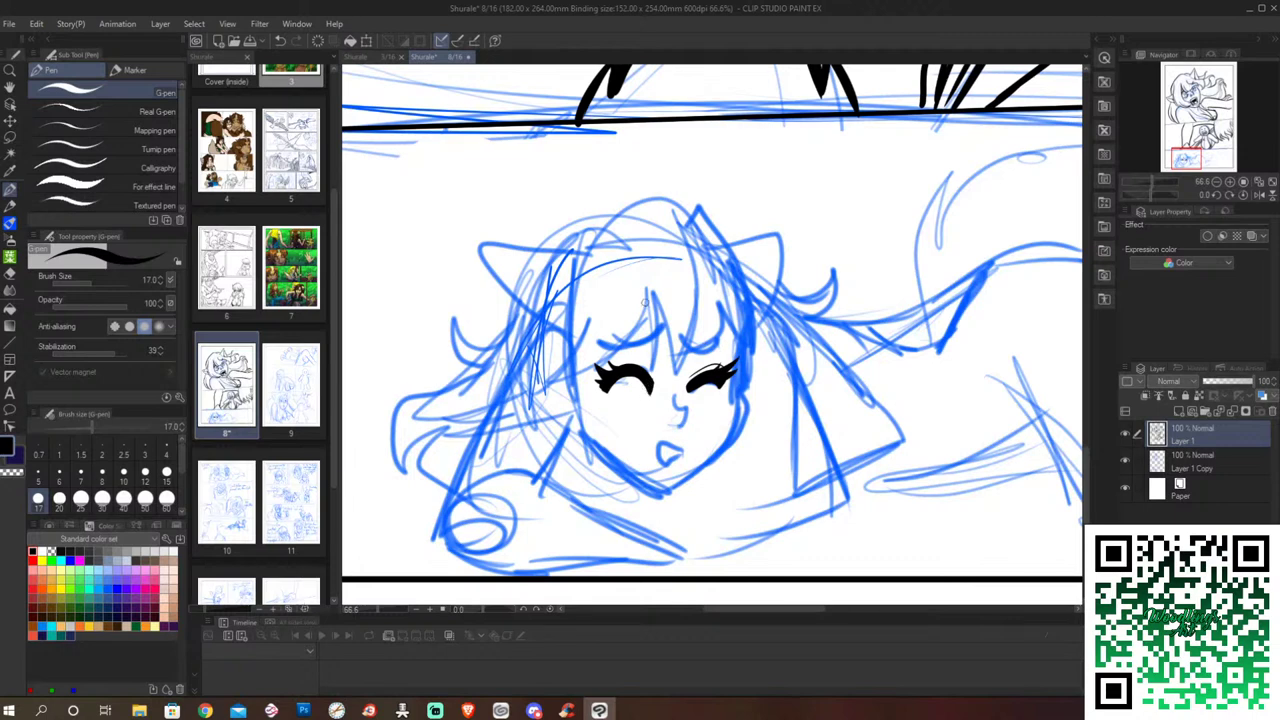
Step: Ink the lying girl's central fringe strands and the long lock sweeping across to the side of her forehead
{"action": "left_click_drag", "start_coordinate": [660, 290], "coordinate": [651, 368]}
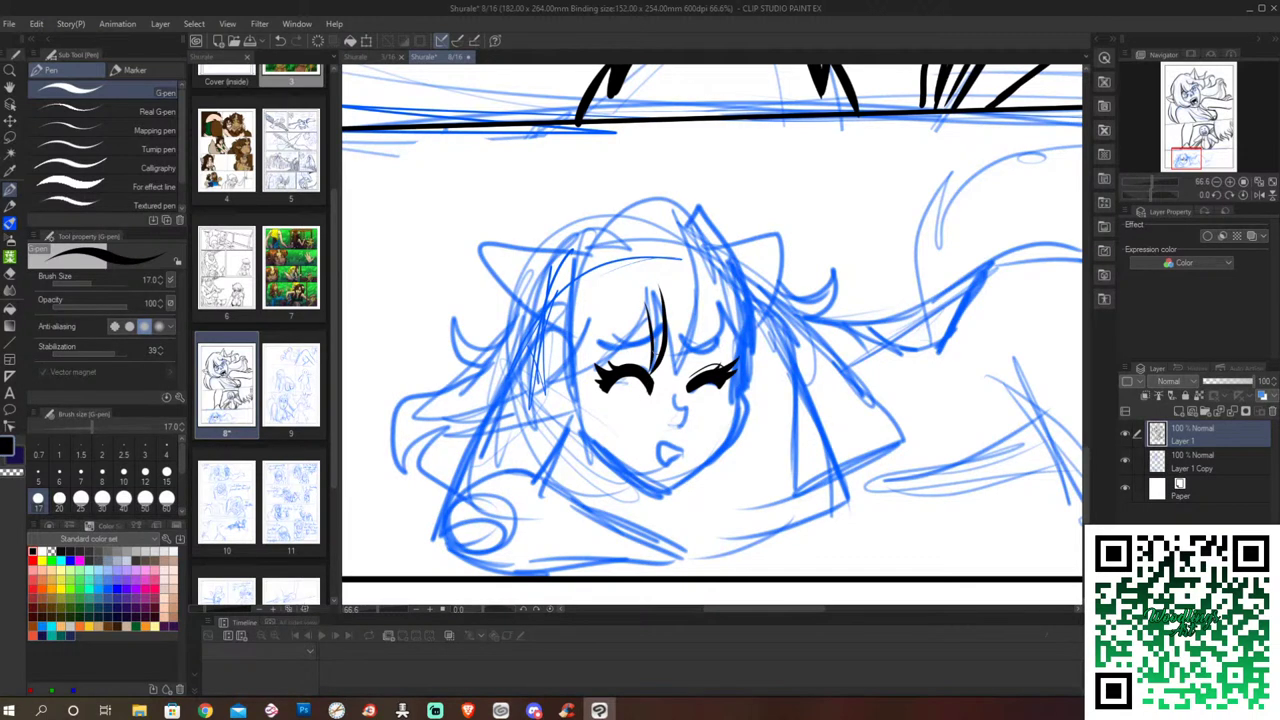
{"action": "left_click_drag", "start_coordinate": [663, 300], "coordinate": [676, 380]}
{"action": "mouse_move", "coordinate": [646, 290]}
{"action": "left_mouse_down"}
{"action": "mouse_move", "coordinate": [626, 342]}
{"action": "mouse_move", "coordinate": [552, 379]}
{"action": "left_mouse_up"}
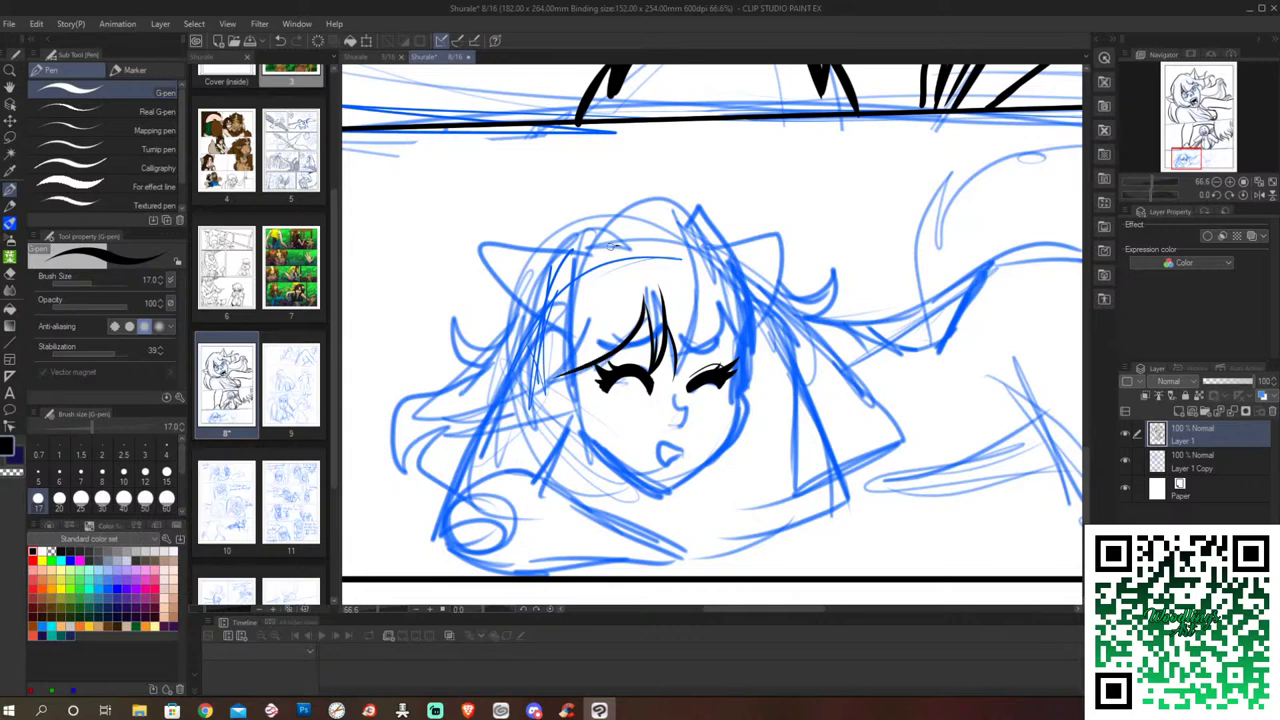
{"action": "left_click_drag", "start_coordinate": [613, 246], "coordinate": [535, 380]}
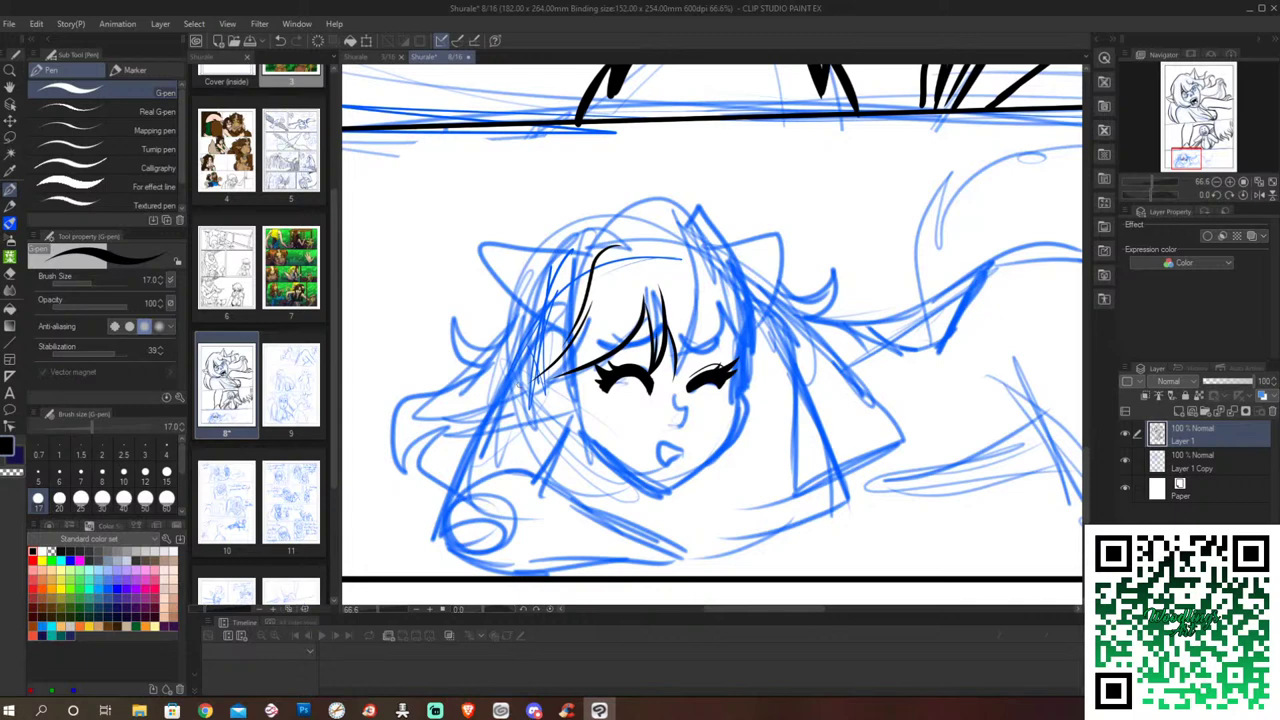
{"action": "key", "text": "ctrl+z"}
{"action": "left_click_drag", "start_coordinate": [564, 375], "coordinate": [524, 385]}
Step: Ink the lying girl's nose and the pointed fringe and side locks on the far side of her face
{"action": "mouse_move", "coordinate": [671, 213]}
{"action": "left_mouse_down"}
{"action": "mouse_move", "coordinate": [744, 270]}
{"action": "mouse_move", "coordinate": [739, 316]}
{"action": "mouse_move", "coordinate": [700, 350]}
{"action": "left_mouse_up"}
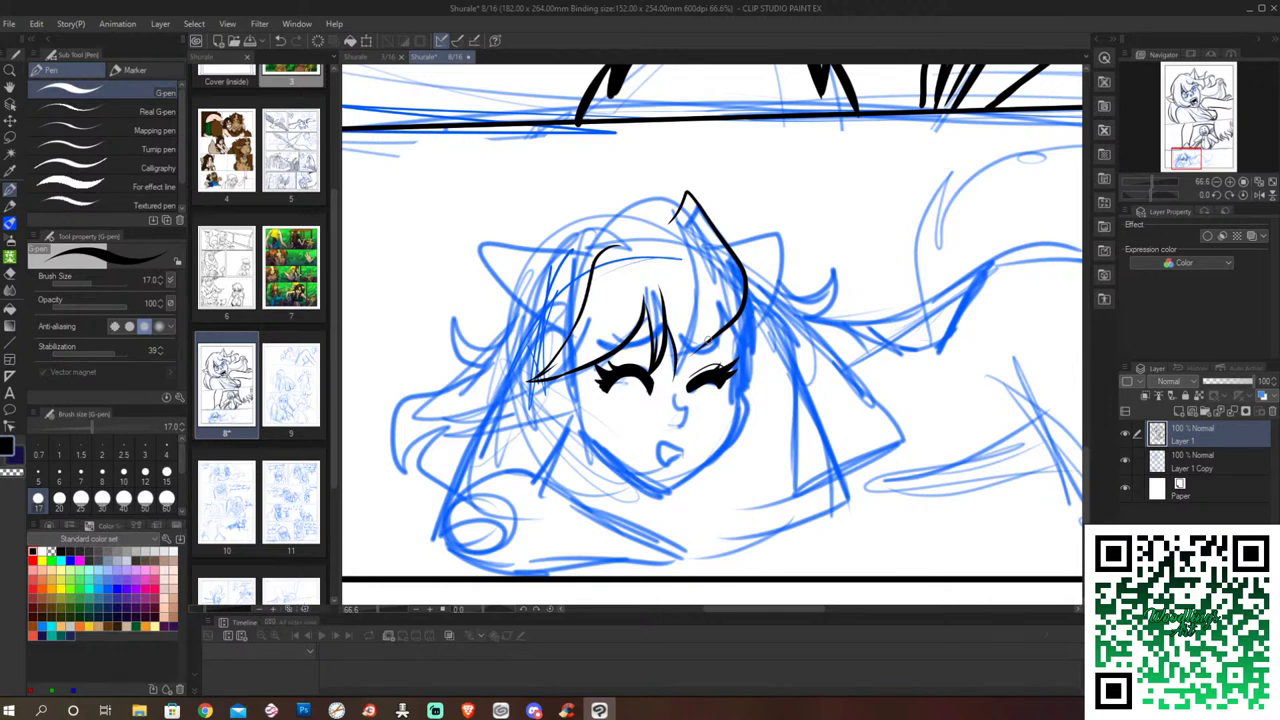
{"action": "mouse_move", "coordinate": [708, 340]}
{"action": "left_mouse_down"}
{"action": "mouse_move", "coordinate": [679, 392]}
{"action": "mouse_move", "coordinate": [681, 426]}
{"action": "left_mouse_up"}
{"action": "left_click_drag", "start_coordinate": [742, 257], "coordinate": [781, 404]}
Step: Ink the lying girl's cheeks, jaw and chin, and her small open mouth
{"action": "left_click_drag", "start_coordinate": [742, 336], "coordinate": [729, 434]}
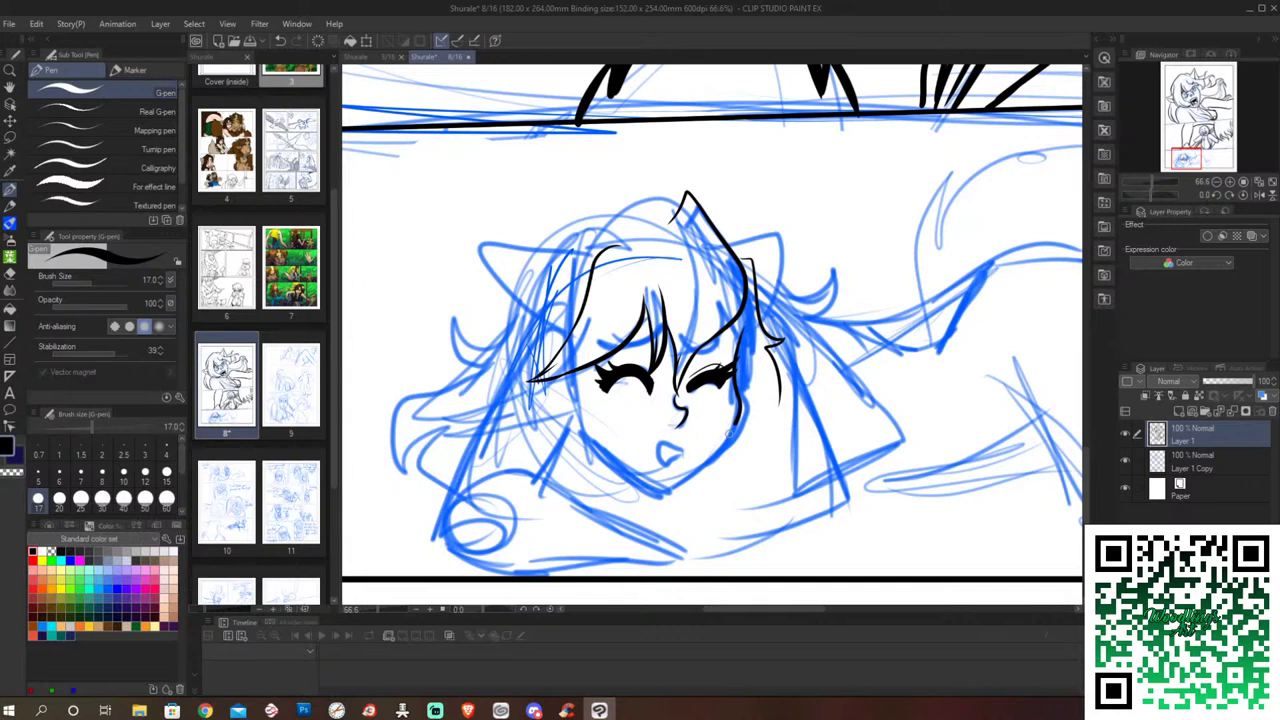
{"action": "left_click_drag", "start_coordinate": [736, 428], "coordinate": [668, 490]}
{"action": "mouse_move", "coordinate": [576, 398]}
{"action": "left_mouse_down"}
{"action": "mouse_move", "coordinate": [640, 485]}
{"action": "mouse_move", "coordinate": [674, 492]}
{"action": "left_mouse_up"}
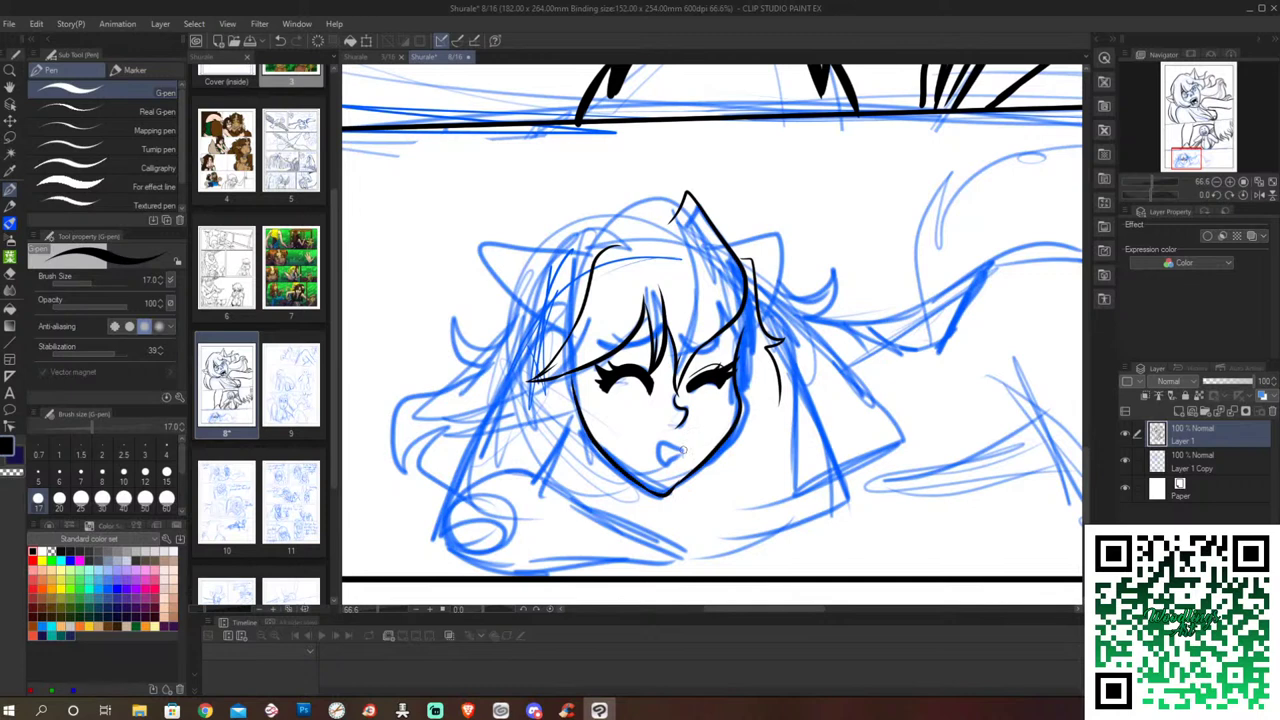
{"action": "mouse_move", "coordinate": [681, 447]}
{"action": "left_mouse_down"}
{"action": "mouse_move", "coordinate": [683, 462]}
{"action": "mouse_move", "coordinate": [662, 452]}
{"action": "mouse_move", "coordinate": [677, 450]}
{"action": "left_mouse_up"}
{"action": "key", "text": "ctrl+z"}
Step: Ink the lying girl's near ear with its fur tufts and the hair contour arching above it
{"action": "left_click_drag", "start_coordinate": [479, 244], "coordinate": [562, 344]}
{"action": "mouse_move", "coordinate": [479, 250]}
{"action": "left_mouse_down"}
{"action": "mouse_move", "coordinate": [584, 240]}
{"action": "mouse_move", "coordinate": [566, 234]}
{"action": "left_mouse_up"}
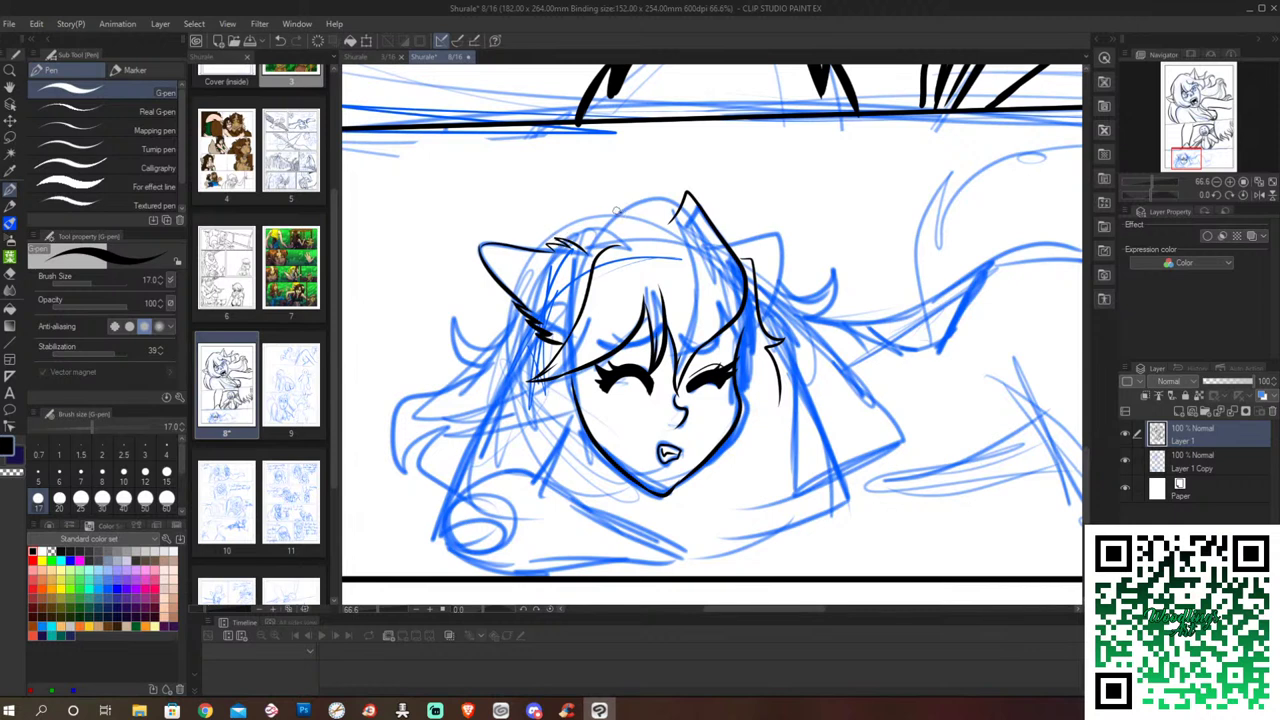
{"action": "left_click_drag", "start_coordinate": [614, 212], "coordinate": [532, 248]}
{"action": "mouse_move", "coordinate": [612, 236]}
{"action": "left_mouse_down"}
{"action": "mouse_move", "coordinate": [604, 250]}
{"action": "mouse_move", "coordinate": [581, 222]}
{"action": "mouse_move", "coordinate": [577, 246]}
{"action": "left_mouse_up"}
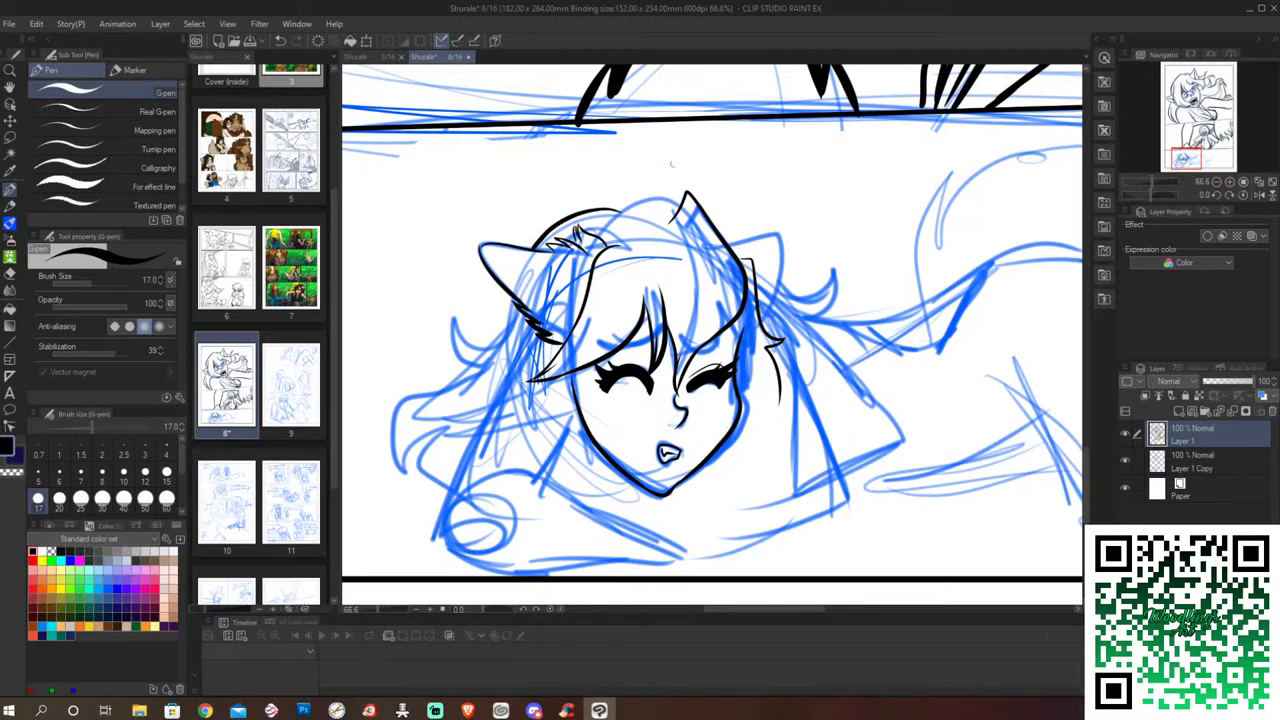
Step: Ink the crown of the lying girl's head and the wavy locks flowing down behind the near ear
{"action": "mouse_move", "coordinate": [681, 198]}
{"action": "left_mouse_down"}
{"action": "mouse_move", "coordinate": [640, 196]}
{"action": "mouse_move", "coordinate": [598, 240]}
{"action": "left_mouse_up"}
{"action": "left_click_drag", "start_coordinate": [457, 308], "coordinate": [478, 370]}
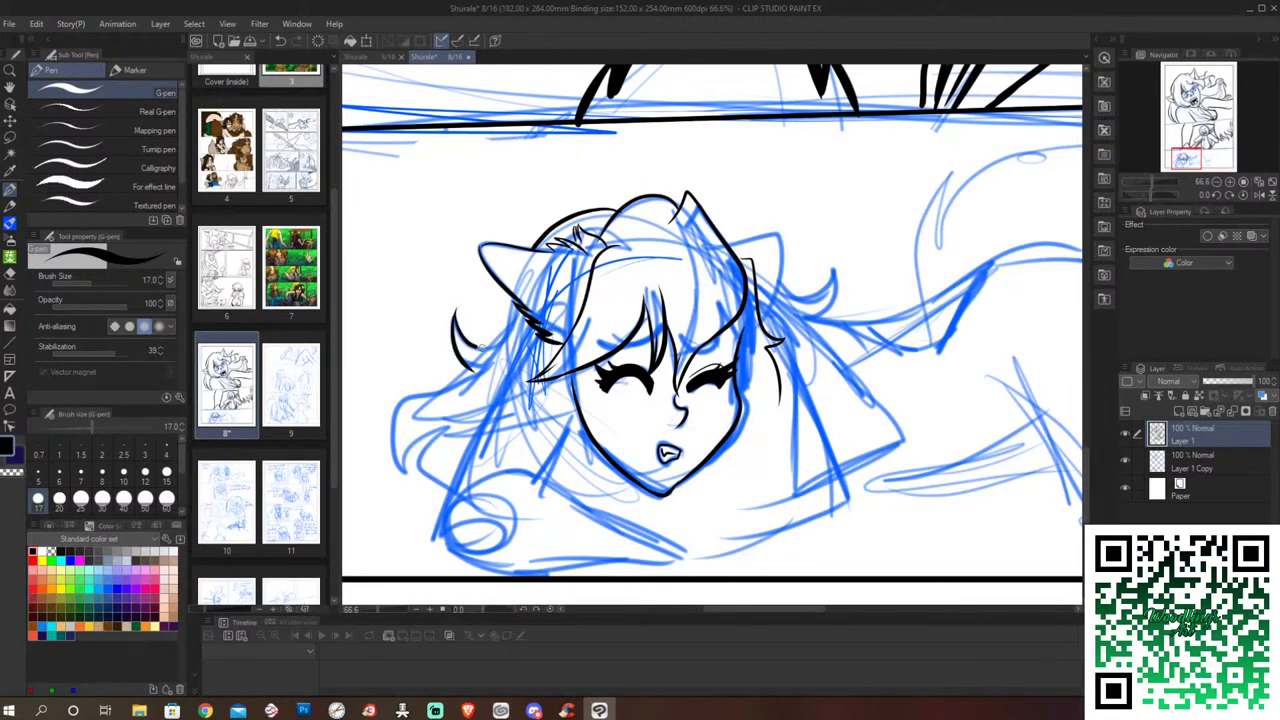
{"action": "mouse_move", "coordinate": [510, 300]}
{"action": "left_mouse_down"}
{"action": "mouse_move", "coordinate": [474, 378]}
{"action": "mouse_move", "coordinate": [434, 386]}
{"action": "mouse_move", "coordinate": [415, 471]}
{"action": "mouse_move", "coordinate": [411, 438]}
{"action": "mouse_move", "coordinate": [437, 430]}
{"action": "mouse_move", "coordinate": [448, 491]}
{"action": "left_mouse_up"}
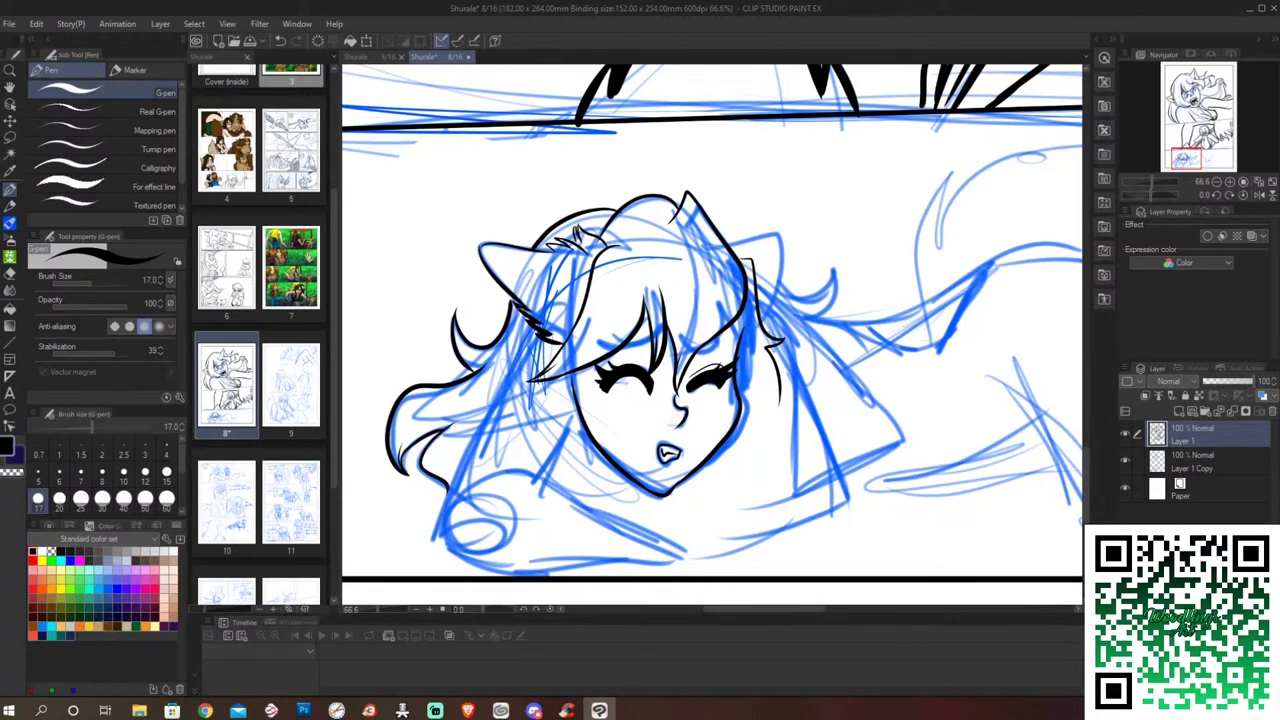
Step: Ink the lying girl's near upper arm and the top of the forearm, plus the curled lock beside her chin
{"action": "mouse_move", "coordinate": [544, 336]}
{"action": "left_mouse_down"}
{"action": "mouse_move", "coordinate": [460, 484]}
{"action": "mouse_move", "coordinate": [440, 546]}
{"action": "mouse_move", "coordinate": [458, 556]}
{"action": "left_mouse_up"}
{"action": "left_click_drag", "start_coordinate": [574, 398], "coordinate": [538, 461]}
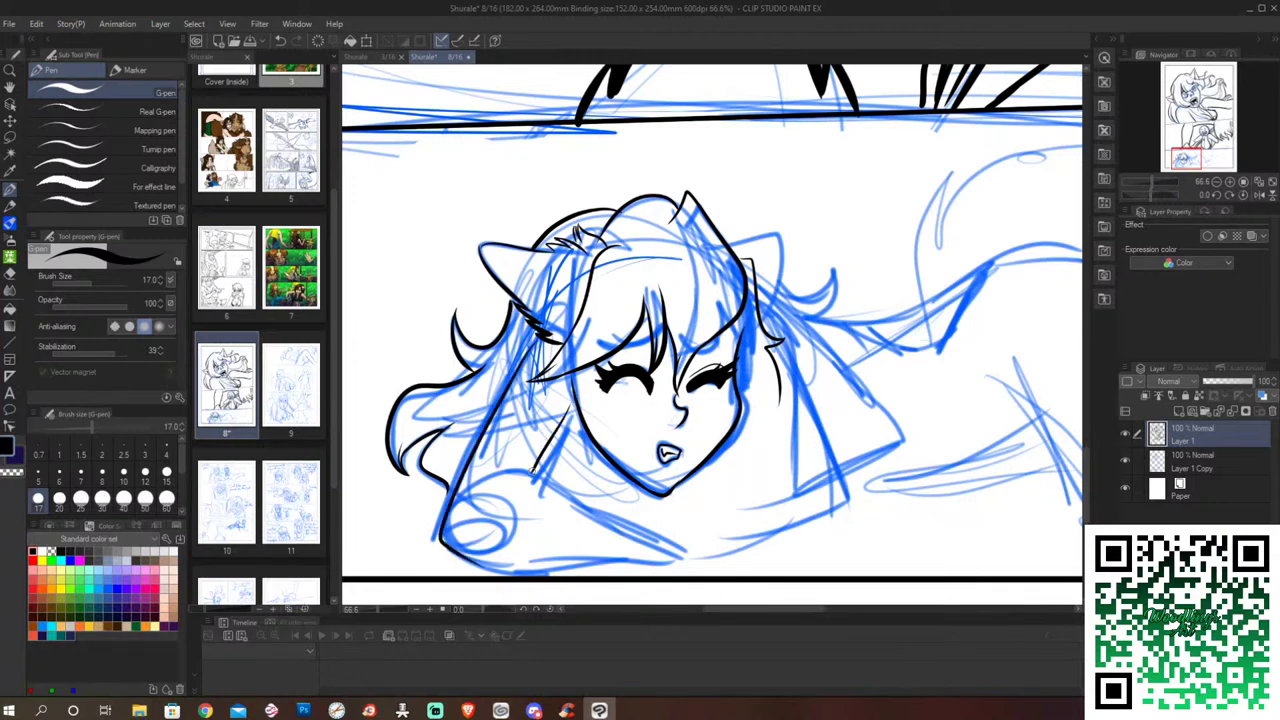
{"action": "left_click_drag", "start_coordinate": [455, 484], "coordinate": [650, 538]}
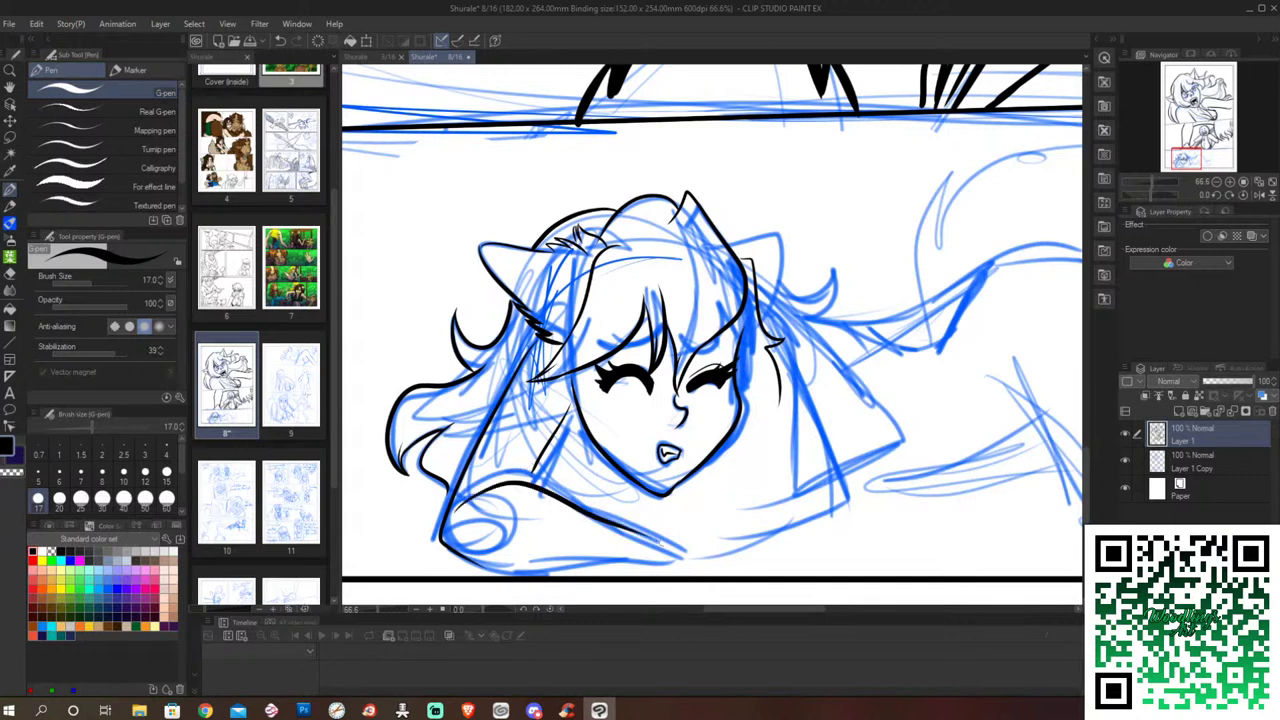
{"action": "left_click_drag", "start_coordinate": [535, 463], "coordinate": [520, 487]}
{"action": "left_click_drag", "start_coordinate": [552, 438], "coordinate": [520, 487]}
{"action": "left_click_drag", "start_coordinate": [570, 408], "coordinate": [546, 450]}
{"action": "mouse_move", "coordinate": [781, 402]}
{"action": "left_mouse_down"}
{"action": "mouse_move", "coordinate": [700, 484]}
{"action": "mouse_move", "coordinate": [732, 500]}
{"action": "left_mouse_up"}
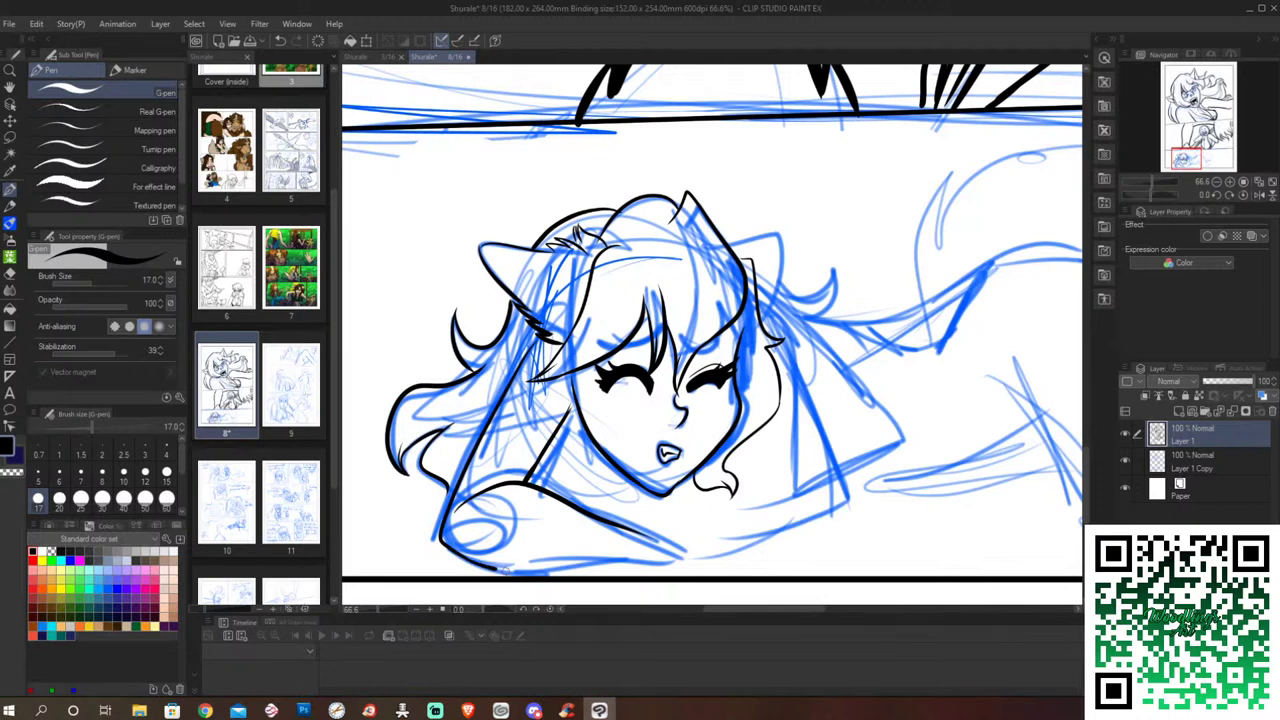
Step: Ink the underside of the near forearm, the wrist and the resting hand with its fingers
{"action": "left_click_drag", "start_coordinate": [500, 572], "coordinate": [660, 554]}
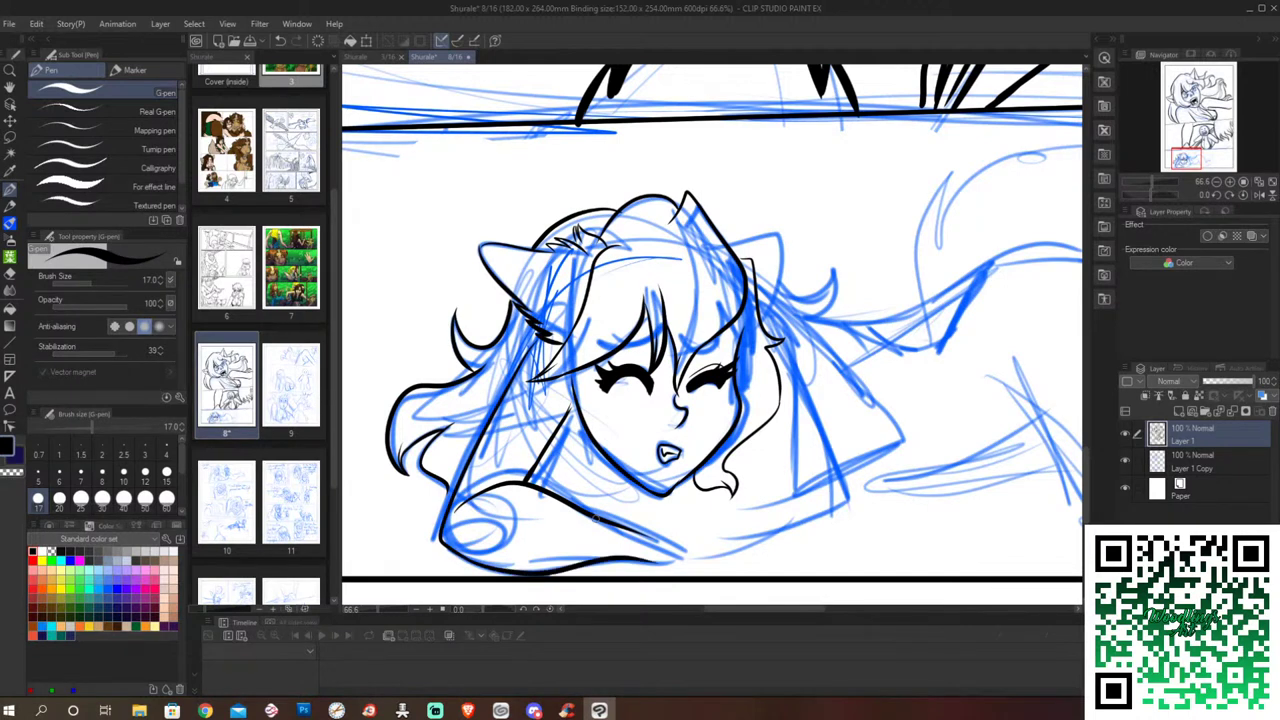
{"action": "left_click_drag", "start_coordinate": [600, 520], "coordinate": [671, 537]}
{"action": "key", "text": "ctrl+z"}
{"action": "mouse_move", "coordinate": [577, 506]}
{"action": "left_mouse_down"}
{"action": "mouse_move", "coordinate": [668, 530]}
{"action": "mouse_move", "coordinate": [699, 577]}
{"action": "left_mouse_up"}
{"action": "left_click_drag", "start_coordinate": [658, 526], "coordinate": [724, 545]}
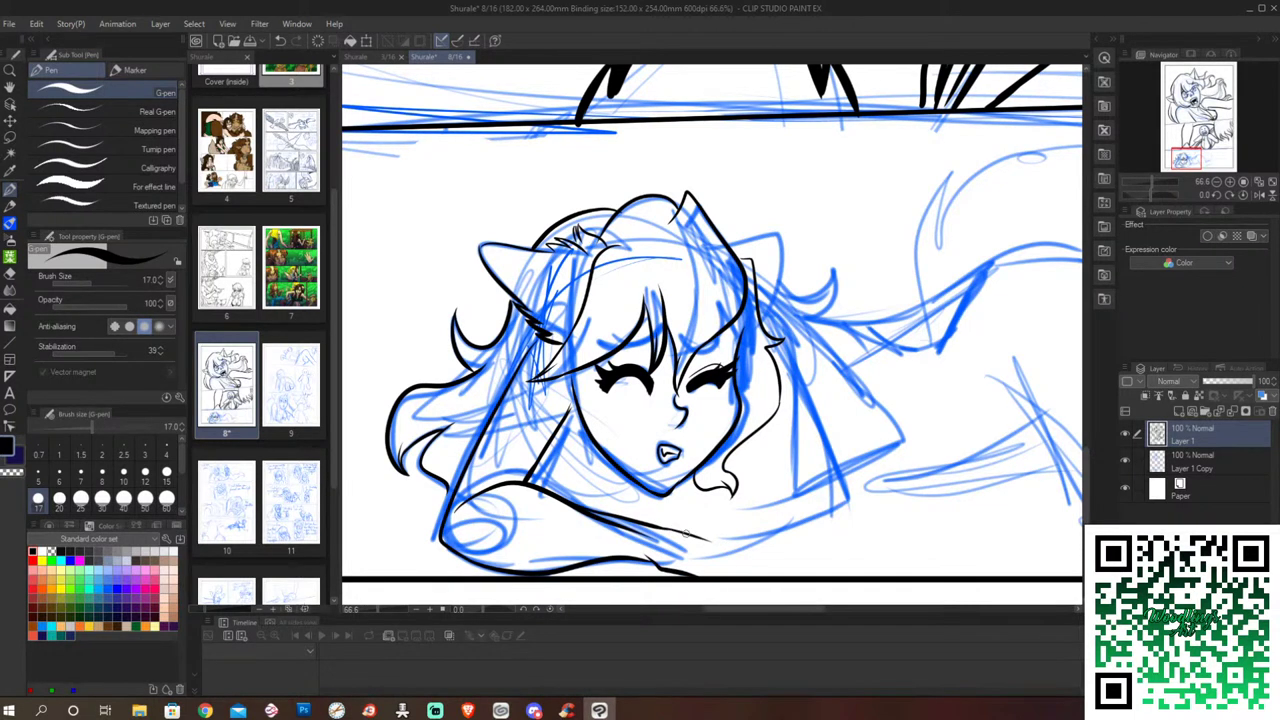
{"action": "mouse_move", "coordinate": [686, 533]}
{"action": "left_mouse_down"}
{"action": "mouse_move", "coordinate": [745, 546]}
{"action": "mouse_move", "coordinate": [720, 547]}
{"action": "mouse_move", "coordinate": [766, 569]}
{"action": "left_mouse_up"}
{"action": "mouse_move", "coordinate": [701, 567]}
{"action": "left_mouse_down"}
{"action": "mouse_move", "coordinate": [745, 556]}
{"action": "mouse_move", "coordinate": [773, 571]}
{"action": "left_mouse_up"}
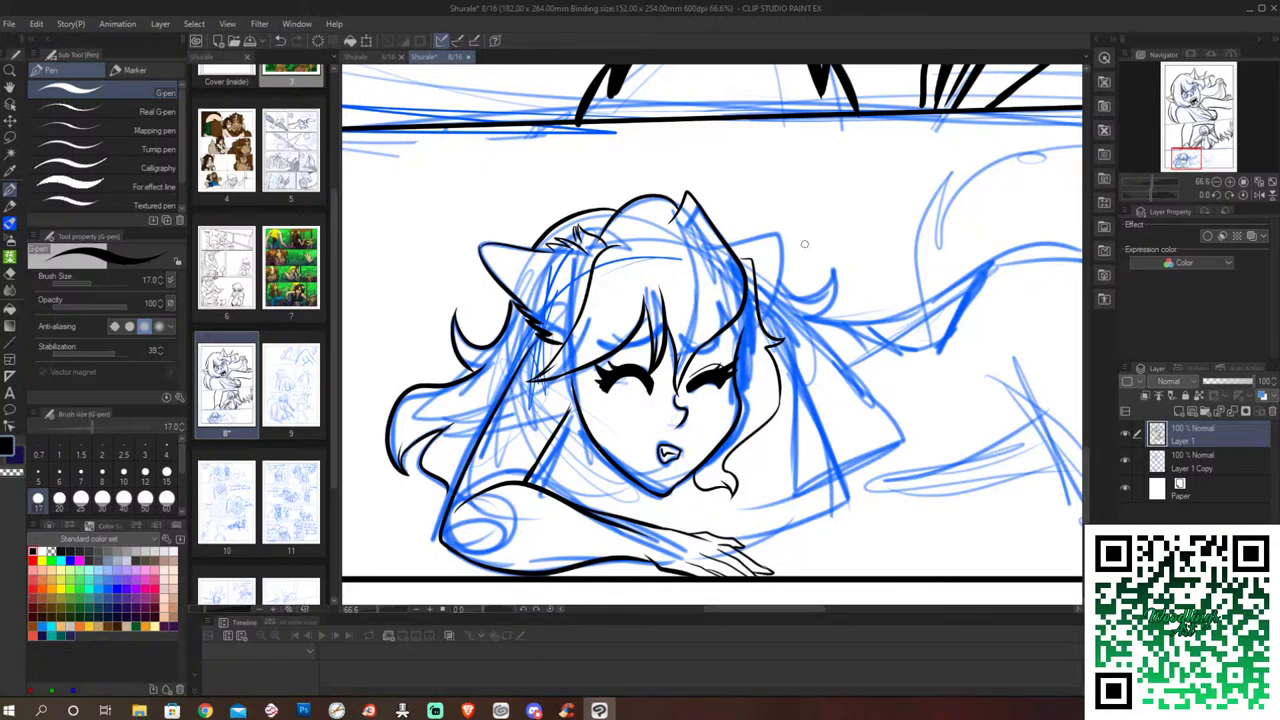
Step: Ink the lying girl's far ear, the curled lock beside it and the head contour joining the ear to the crown
{"action": "mouse_move", "coordinate": [731, 241]}
{"action": "left_mouse_down"}
{"action": "mouse_move", "coordinate": [789, 225]}
{"action": "mouse_move", "coordinate": [756, 328]}
{"action": "left_mouse_up"}
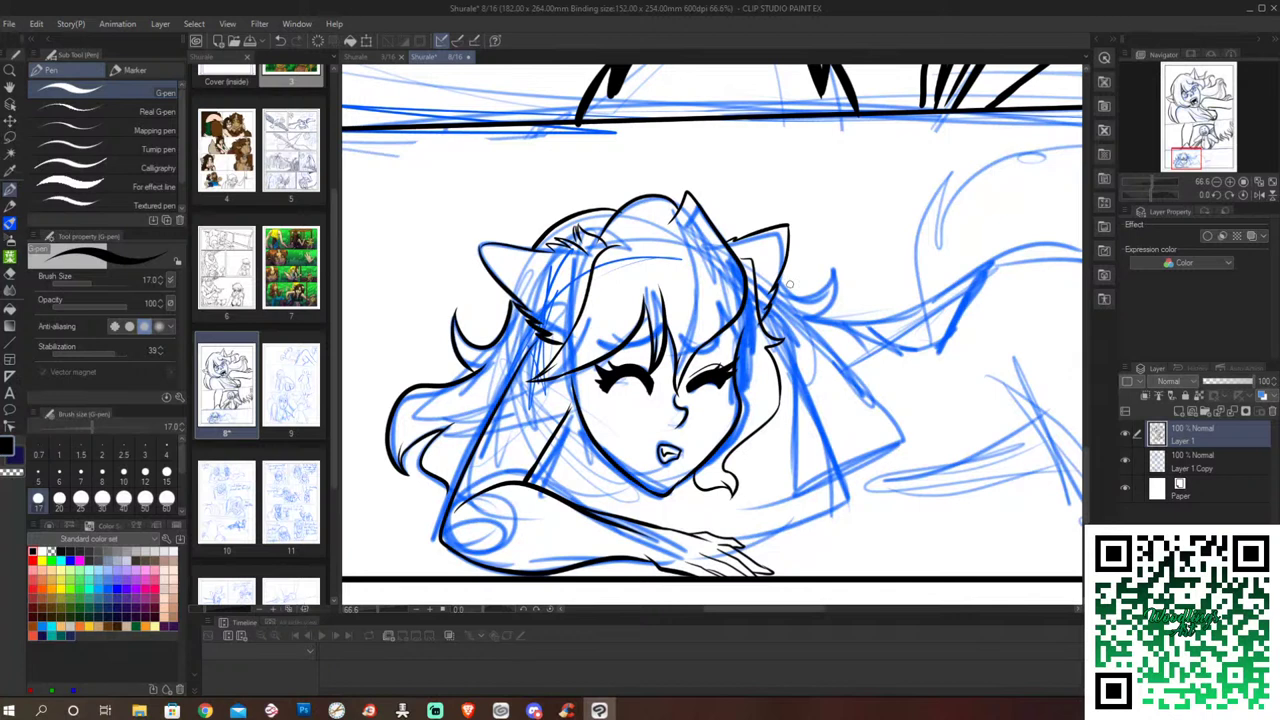
{"action": "left_click_drag", "start_coordinate": [789, 285], "coordinate": [816, 270]}
{"action": "left_click_drag", "start_coordinate": [816, 270], "coordinate": [828, 300]}
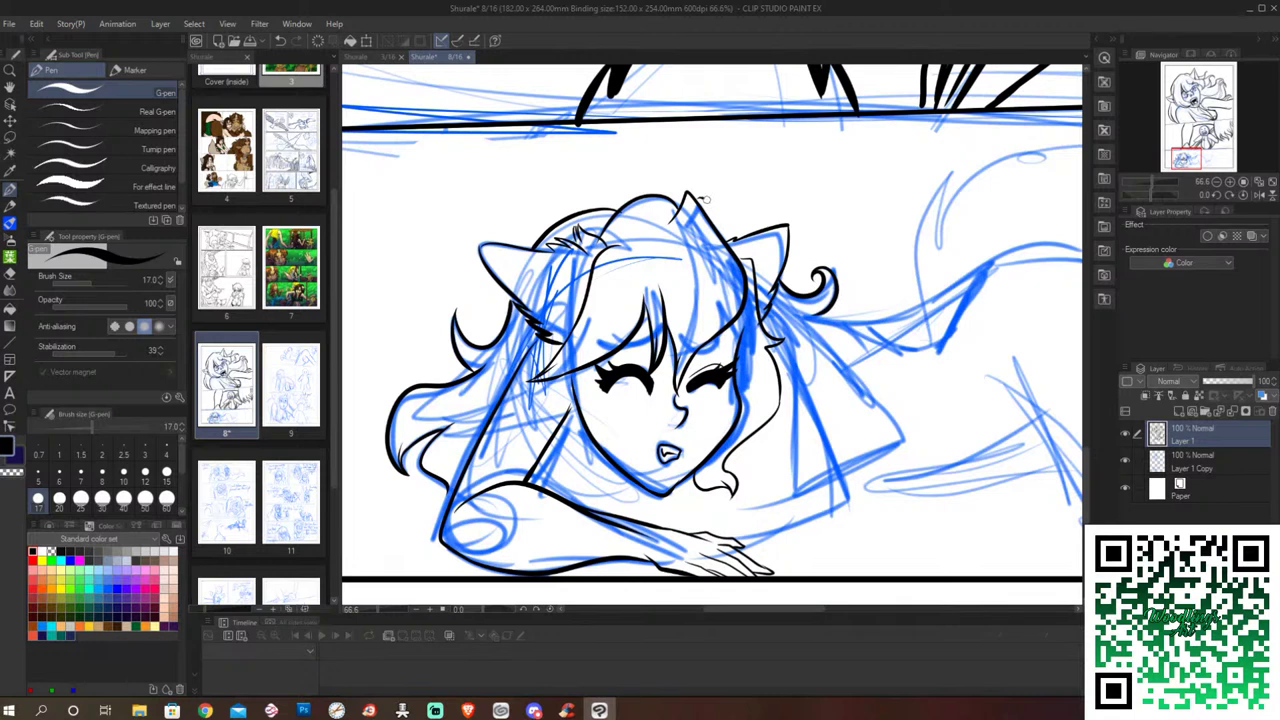
{"action": "left_click_drag", "start_coordinate": [740, 238], "coordinate": [698, 195]}
Step: Ink the far arm, with its upper arm, bent elbow and forearm folded behind the near hand
{"action": "mouse_move", "coordinate": [768, 296]}
{"action": "left_mouse_down"}
{"action": "mouse_move", "coordinate": [800, 332]}
{"action": "mouse_move", "coordinate": [865, 508]}
{"action": "left_mouse_up"}
{"action": "mouse_move", "coordinate": [838, 478]}
{"action": "left_mouse_down"}
{"action": "mouse_move", "coordinate": [812, 472]}
{"action": "mouse_move", "coordinate": [696, 523]}
{"action": "left_mouse_up"}
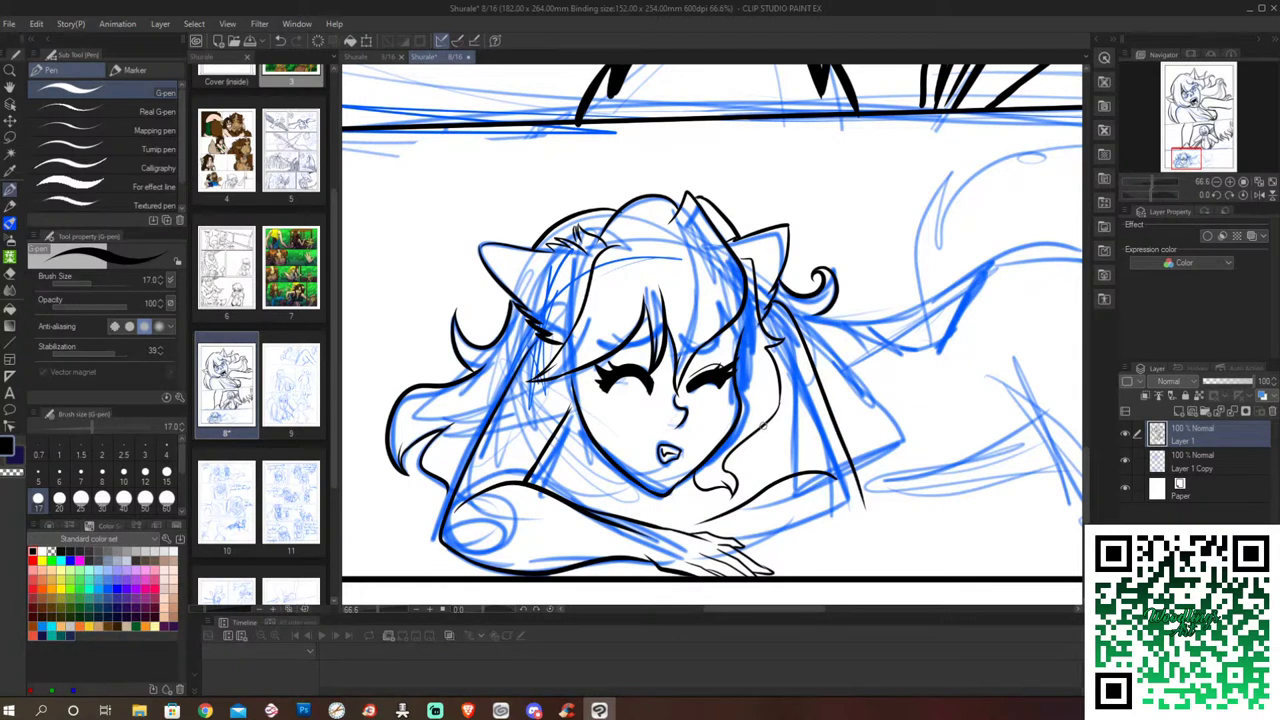
{"action": "left_click_drag", "start_coordinate": [766, 476], "coordinate": [775, 412]}
{"action": "mouse_move", "coordinate": [866, 508]}
{"action": "left_mouse_down"}
{"action": "mouse_move", "coordinate": [820, 537]}
{"action": "mouse_move", "coordinate": [746, 537]}
{"action": "left_mouse_up"}
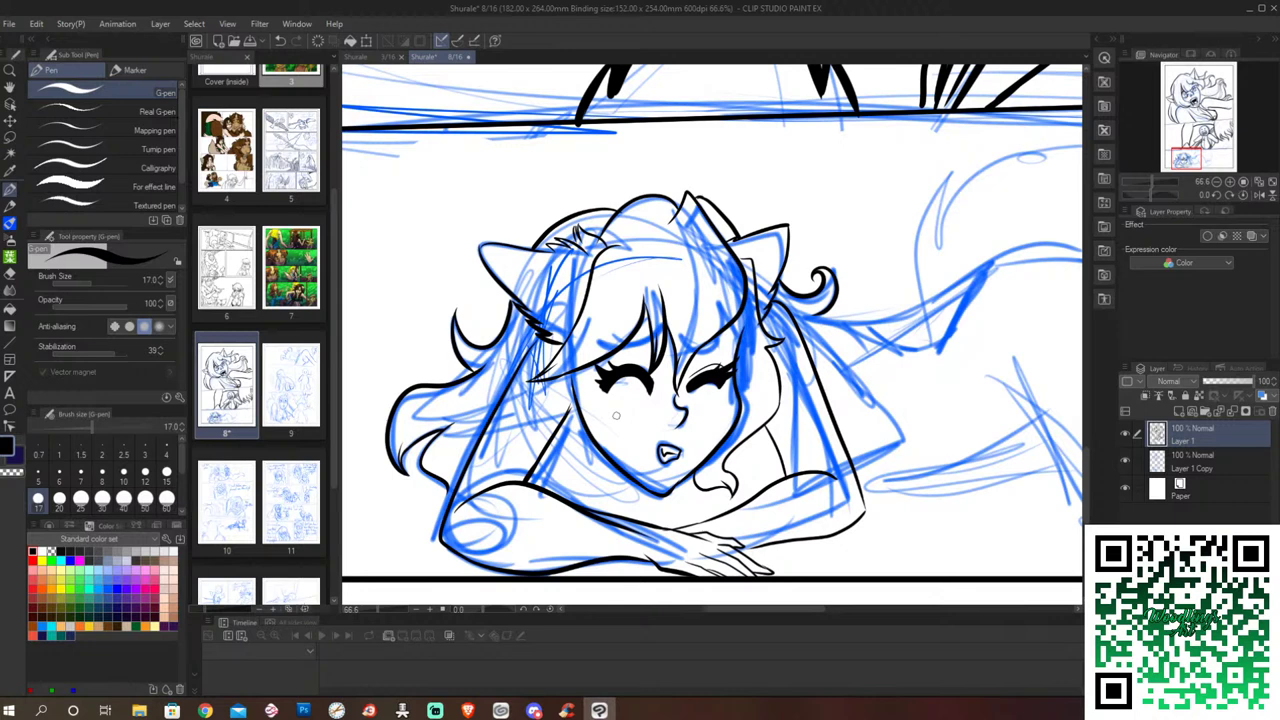
Step: Ink the lying girl's back from shoulder to rising hip, and the curved line across her waist
{"action": "left_click_drag", "start_coordinate": [790, 313], "coordinate": [886, 354]}
{"action": "left_click_drag", "start_coordinate": [773, 615], "coordinate": [795, 615]}
{"action": "mouse_move", "coordinate": [936, 236]}
{"action": "left_mouse_down"}
{"action": "mouse_move", "coordinate": [836, 276]}
{"action": "mouse_move", "coordinate": [800, 341]}
{"action": "mouse_move", "coordinate": [874, 452]}
{"action": "left_mouse_up"}
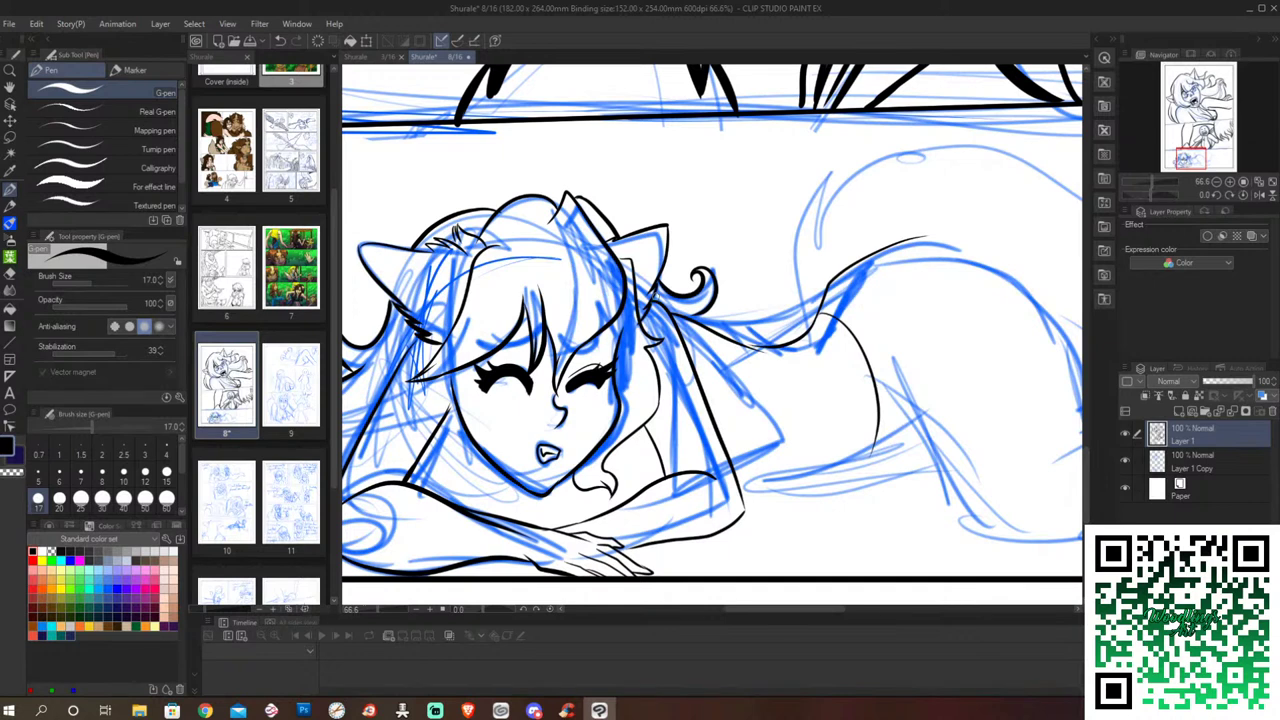
{"action": "left_click_drag", "start_coordinate": [655, 300], "coordinate": [776, 352]}
Step: Ink the raised fluffy tail from its base along the pointed fur tufts to the curled tip and around its underside
{"action": "left_click_drag", "start_coordinate": [832, 170], "coordinate": [820, 228]}
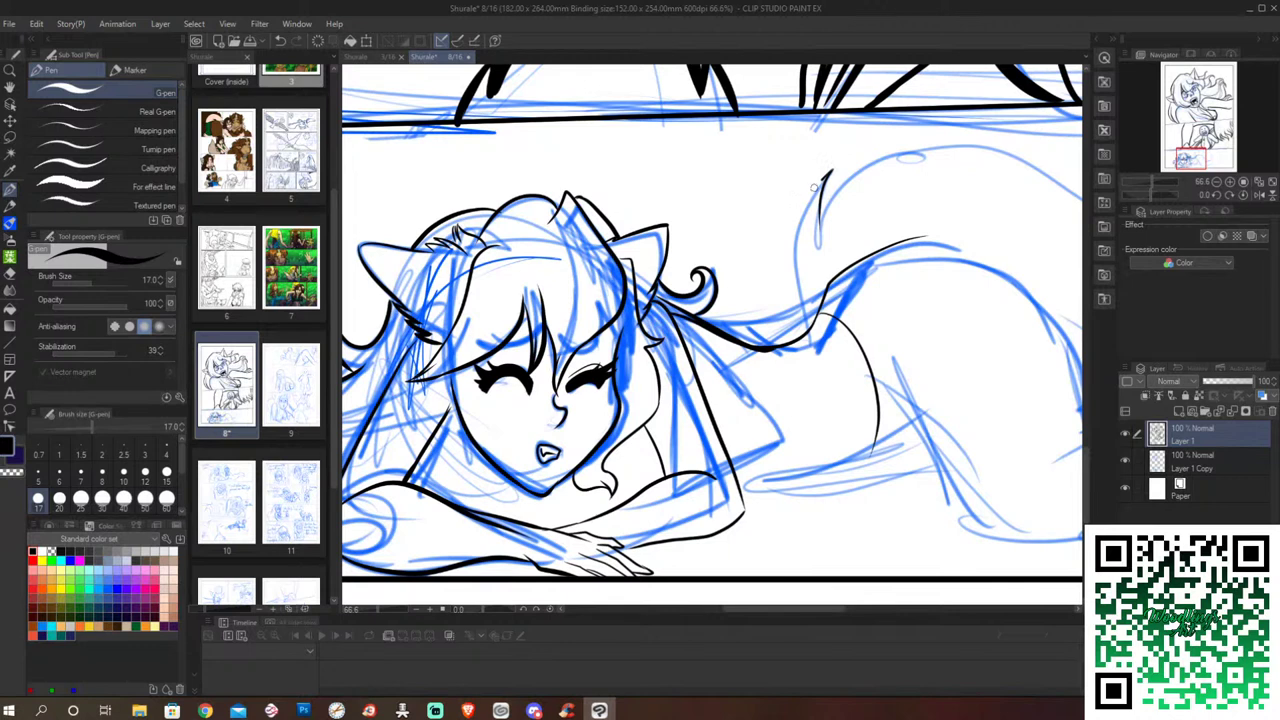
{"action": "left_click_drag", "start_coordinate": [829, 173], "coordinate": [800, 337]}
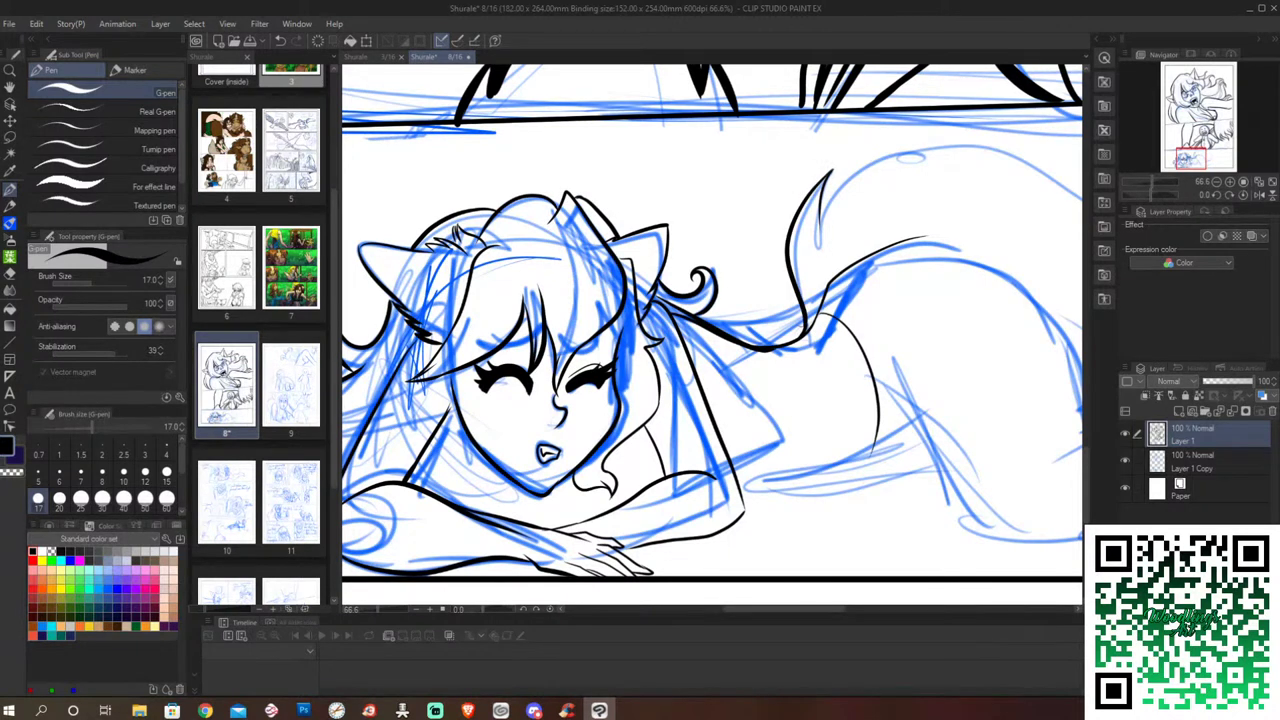
{"action": "left_click_drag", "start_coordinate": [820, 238], "coordinate": [1018, 152]}
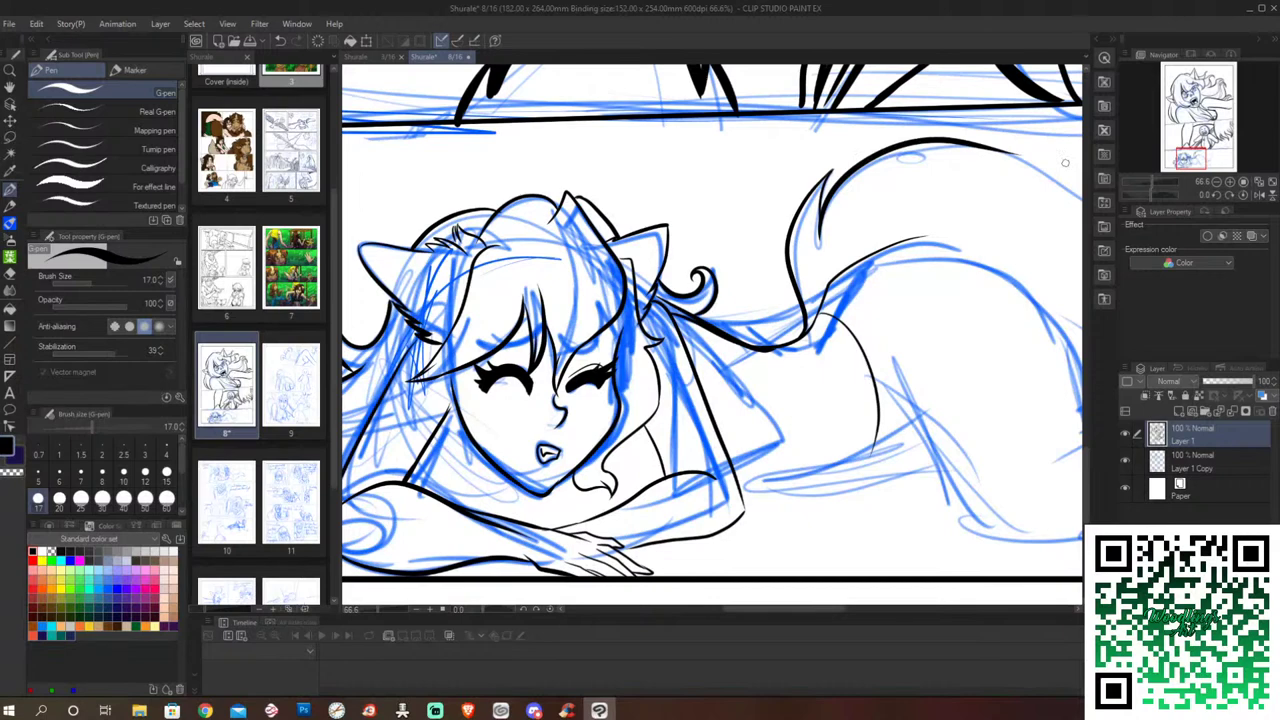
{"action": "left_click_drag", "start_coordinate": [817, 609], "coordinate": [857, 609]}
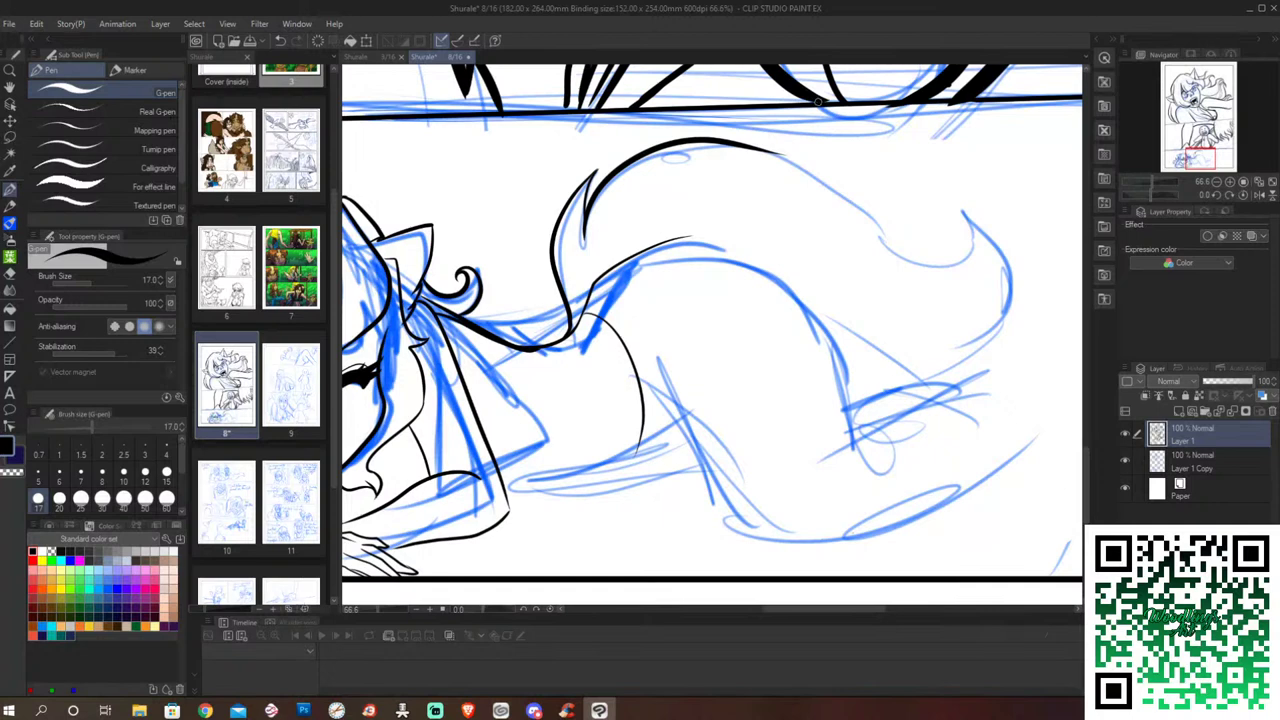
{"action": "mouse_move", "coordinate": [736, 155]}
{"action": "left_mouse_down"}
{"action": "mouse_move", "coordinate": [797, 149]}
{"action": "mouse_move", "coordinate": [878, 234]}
{"action": "mouse_move", "coordinate": [893, 231]}
{"action": "left_mouse_up"}
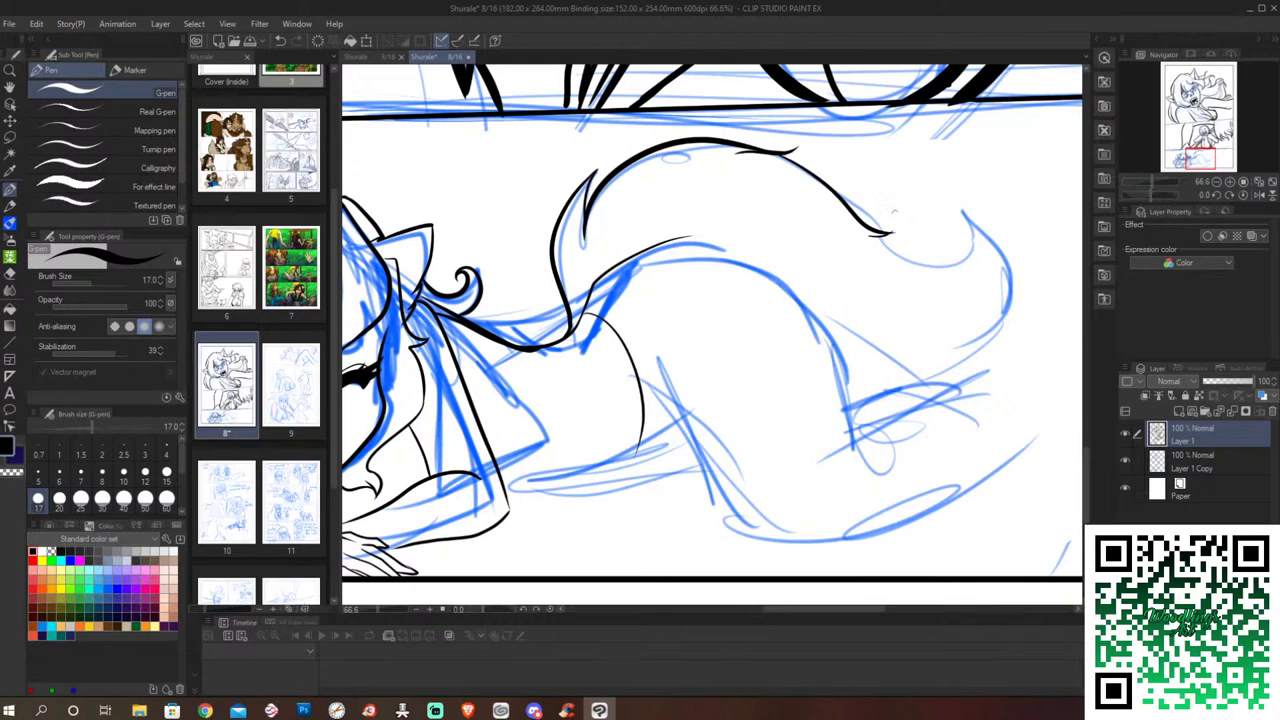
{"action": "key", "text": "ctrl+z"}
{"action": "left_click_drag", "start_coordinate": [895, 234], "coordinate": [874, 236]}
{"action": "mouse_move", "coordinate": [880, 237]}
{"action": "left_mouse_down"}
{"action": "mouse_move", "coordinate": [975, 222]}
{"action": "mouse_move", "coordinate": [1015, 300]}
{"action": "mouse_move", "coordinate": [905, 385]}
{"action": "left_mouse_up"}
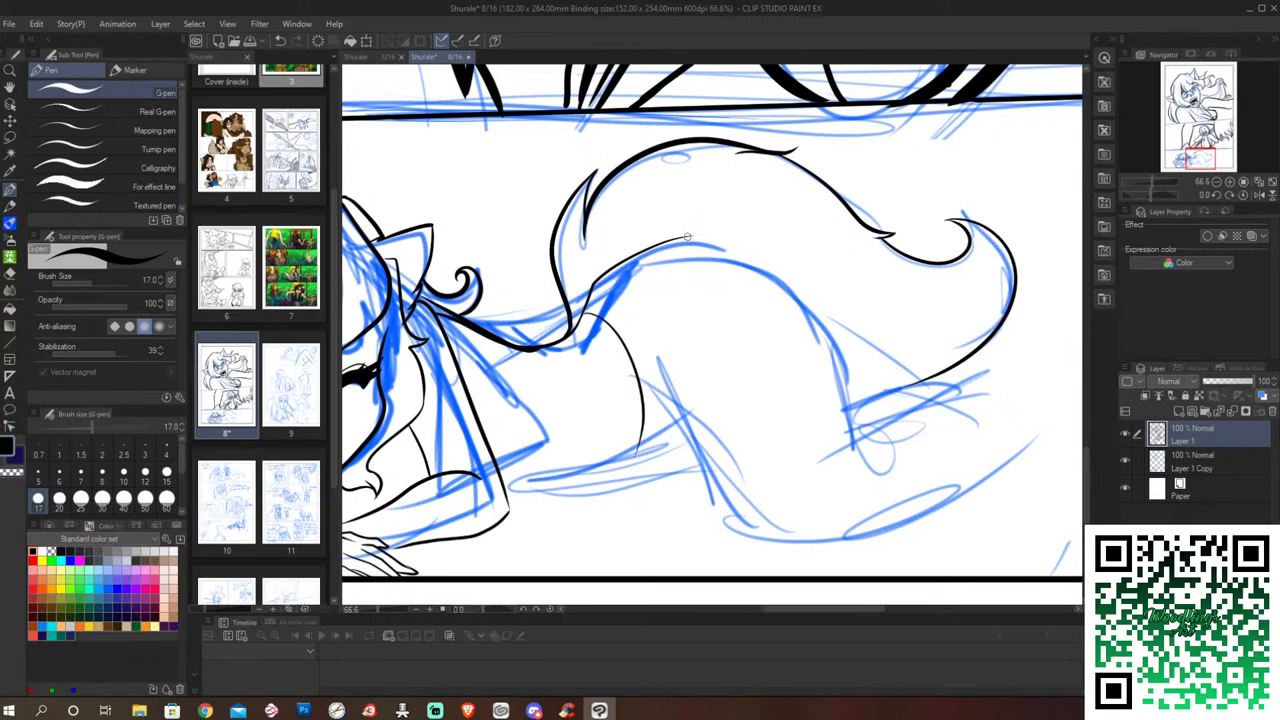
Step: Ink the hip, the back and front of the thigh, and the bent lower leg
{"action": "left_click_drag", "start_coordinate": [687, 237], "coordinate": [858, 440]}
{"action": "mouse_move", "coordinate": [655, 353]}
{"action": "left_mouse_down"}
{"action": "mouse_move", "coordinate": [715, 510]}
{"action": "mouse_move", "coordinate": [818, 538]}
{"action": "left_mouse_up"}
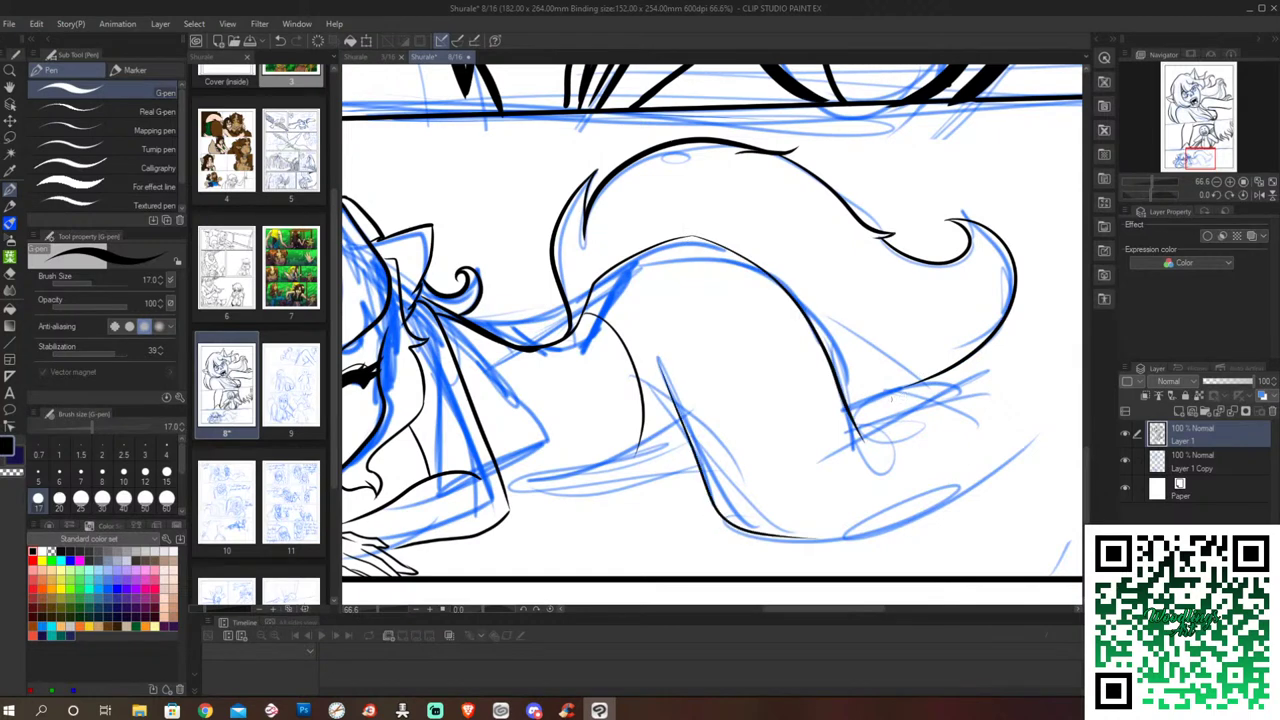
{"action": "mouse_move", "coordinate": [852, 413]}
{"action": "left_mouse_down"}
{"action": "mouse_move", "coordinate": [1003, 374]}
{"action": "mouse_move", "coordinate": [1031, 480]}
{"action": "mouse_move", "coordinate": [858, 537]}
{"action": "mouse_move", "coordinate": [728, 522]}
{"action": "left_mouse_up"}
Step: Clean up the line at the thigh's lower bend with the hard eraser at size 20, and return to the G-pen
{"action": "key", "text": "e"}
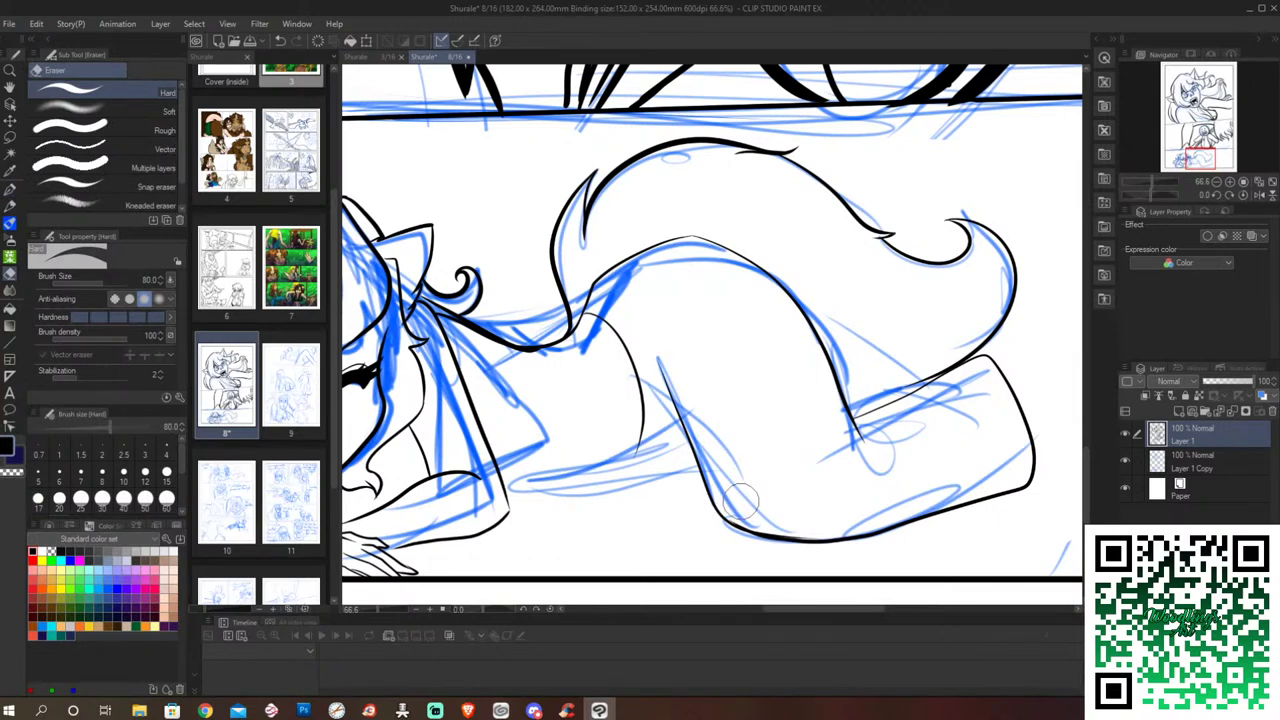
{"action": "key", "text": "bracketleft"}
{"action": "key", "text": "bracketleft"}
{"action": "key", "text": "bracketleft"}
{"action": "key", "text": "bracketleft"}
{"action": "key", "text": "bracketleft"}
{"action": "key", "text": "bracketleft"}
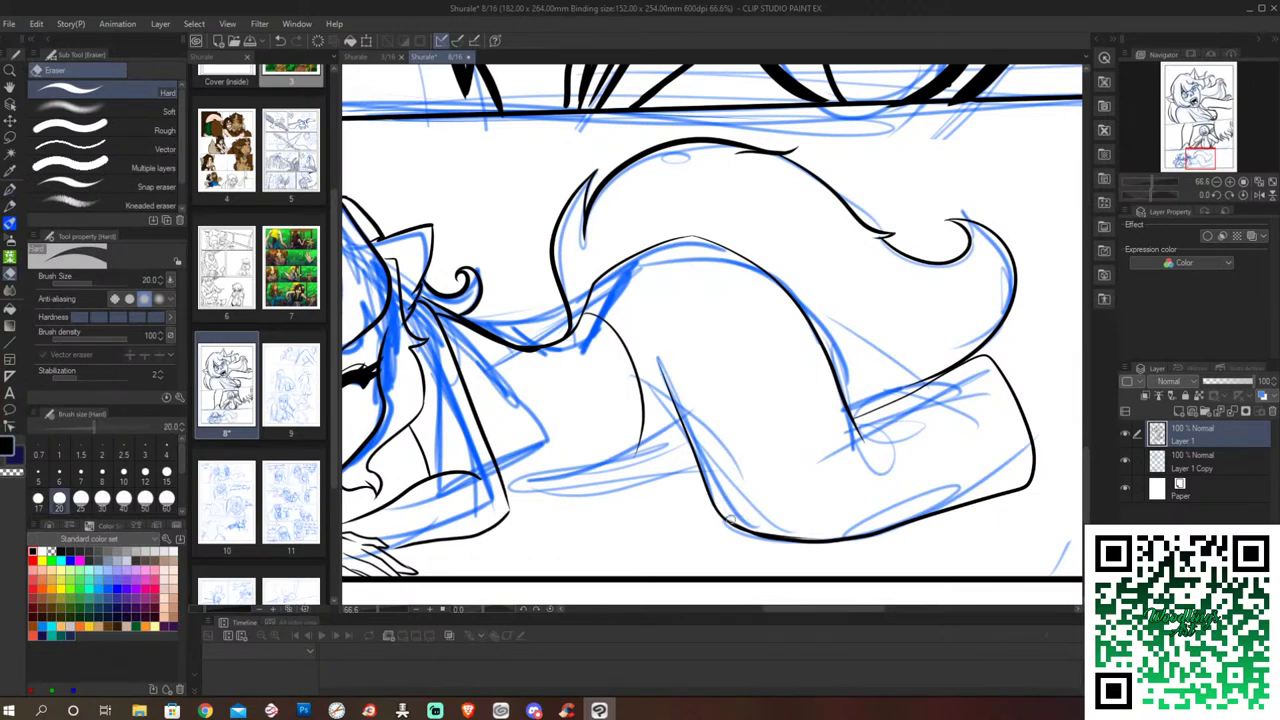
{"action": "left_click_drag", "start_coordinate": [731, 520], "coordinate": [785, 534]}
{"action": "key", "text": "p"}
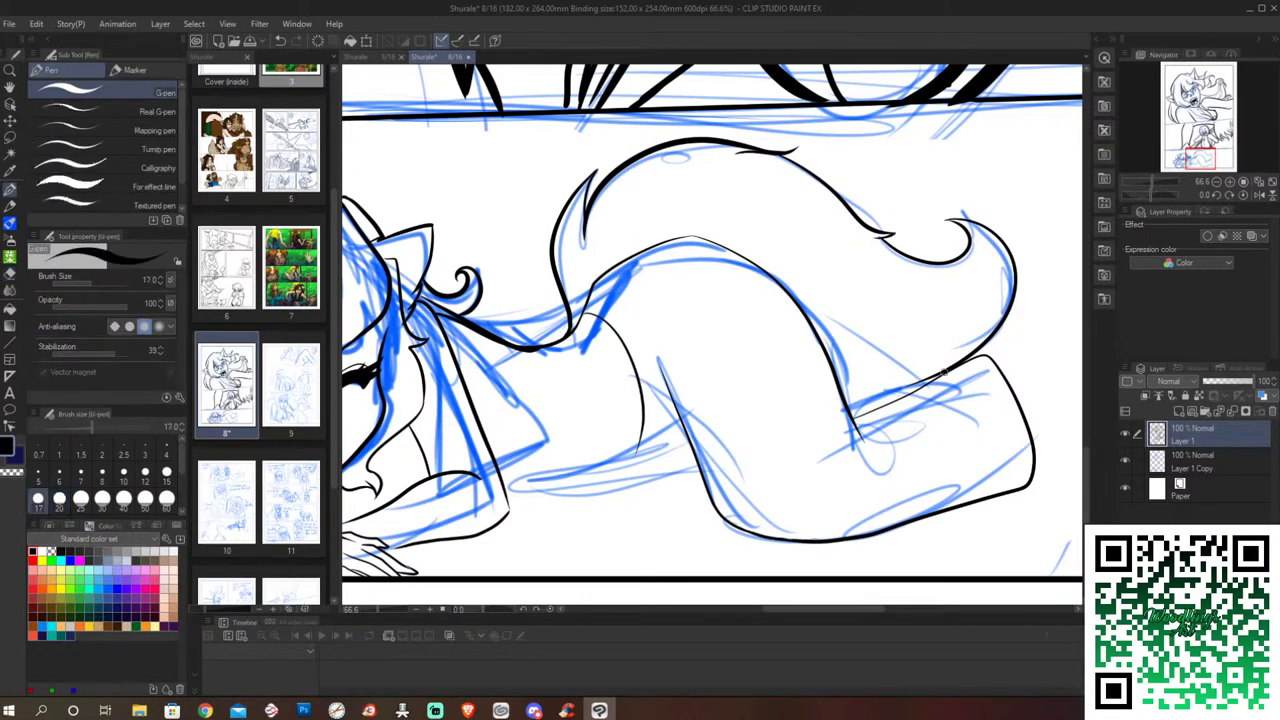
Step: Ink the tail's lower edge and fur tufts where it rests over the leg, and refine the curled tip
{"action": "left_click_drag", "start_coordinate": [943, 372], "coordinate": [988, 357]}
{"action": "left_click_drag", "start_coordinate": [860, 368], "coordinate": [930, 377]}
{"action": "scroll", "coordinate": [930, 377], "scroll_direction": "right", "scroll_amount": 3}
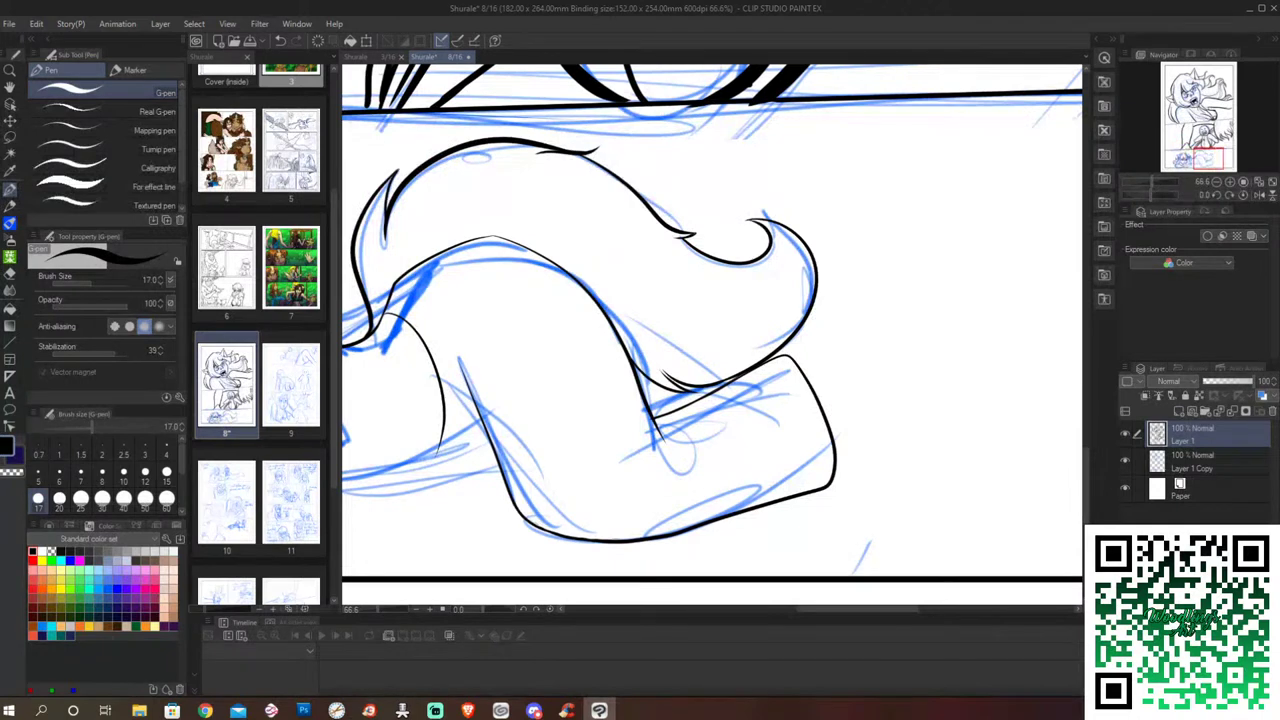
{"action": "left_click_drag", "start_coordinate": [672, 382], "coordinate": [662, 368]}
{"action": "left_click_drag", "start_coordinate": [740, 224], "coordinate": [764, 216]}
Step: Ink the lying girl's foot with its heel, sole and toes beyond the bent leg
{"action": "mouse_move", "coordinate": [808, 364]}
{"action": "left_mouse_down"}
{"action": "mouse_move", "coordinate": [856, 381]}
{"action": "mouse_move", "coordinate": [868, 420]}
{"action": "mouse_move", "coordinate": [902, 439]}
{"action": "left_mouse_up"}
{"action": "left_click_drag", "start_coordinate": [880, 421], "coordinate": [941, 448]}
{"action": "key", "text": "ctrl+z"}
{"action": "mouse_move", "coordinate": [842, 455]}
{"action": "left_mouse_down"}
{"action": "mouse_move", "coordinate": [855, 470]}
{"action": "mouse_move", "coordinate": [934, 458]}
{"action": "left_mouse_up"}
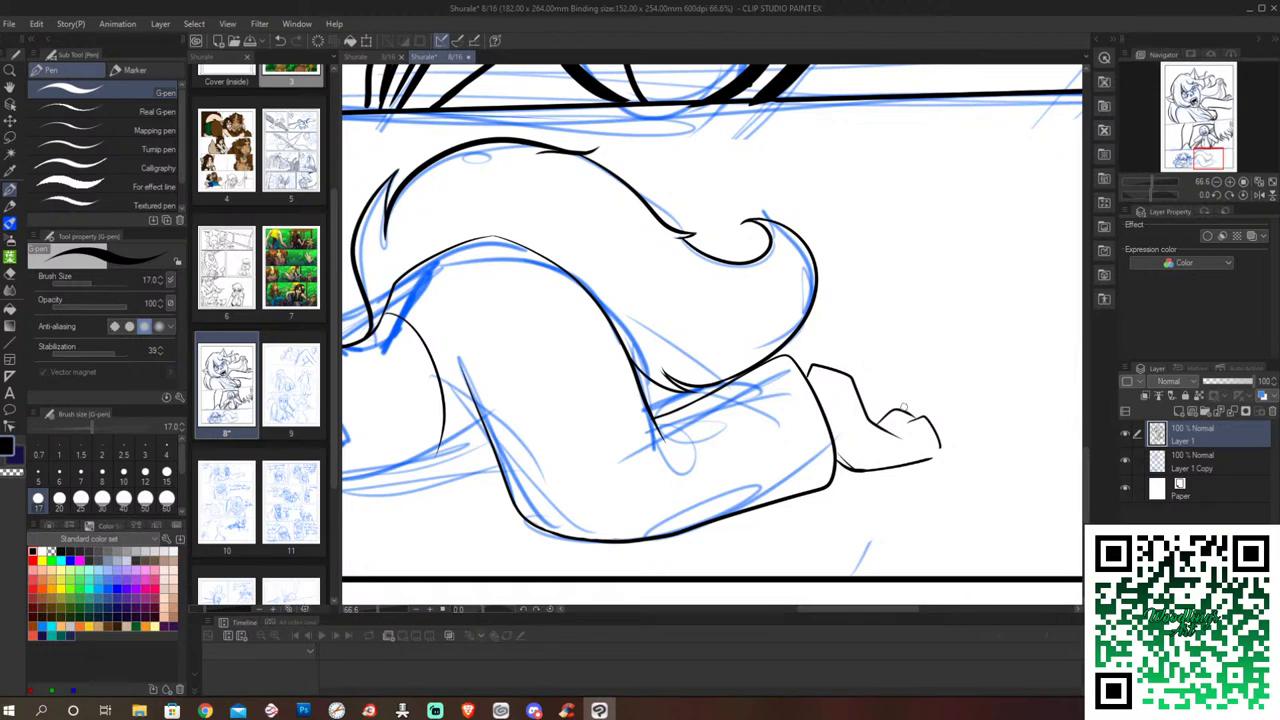
{"action": "mouse_move", "coordinate": [902, 408]}
{"action": "left_mouse_down"}
{"action": "mouse_move", "coordinate": [946, 419]}
{"action": "mouse_move", "coordinate": [950, 450]}
{"action": "mouse_move", "coordinate": [930, 459]}
{"action": "left_mouse_up"}
Step: Ink the belly line between the far elbow and the thigh, redrawing it slightly lower
{"action": "left_click_drag", "start_coordinate": [858, 608], "coordinate": [792, 608]}
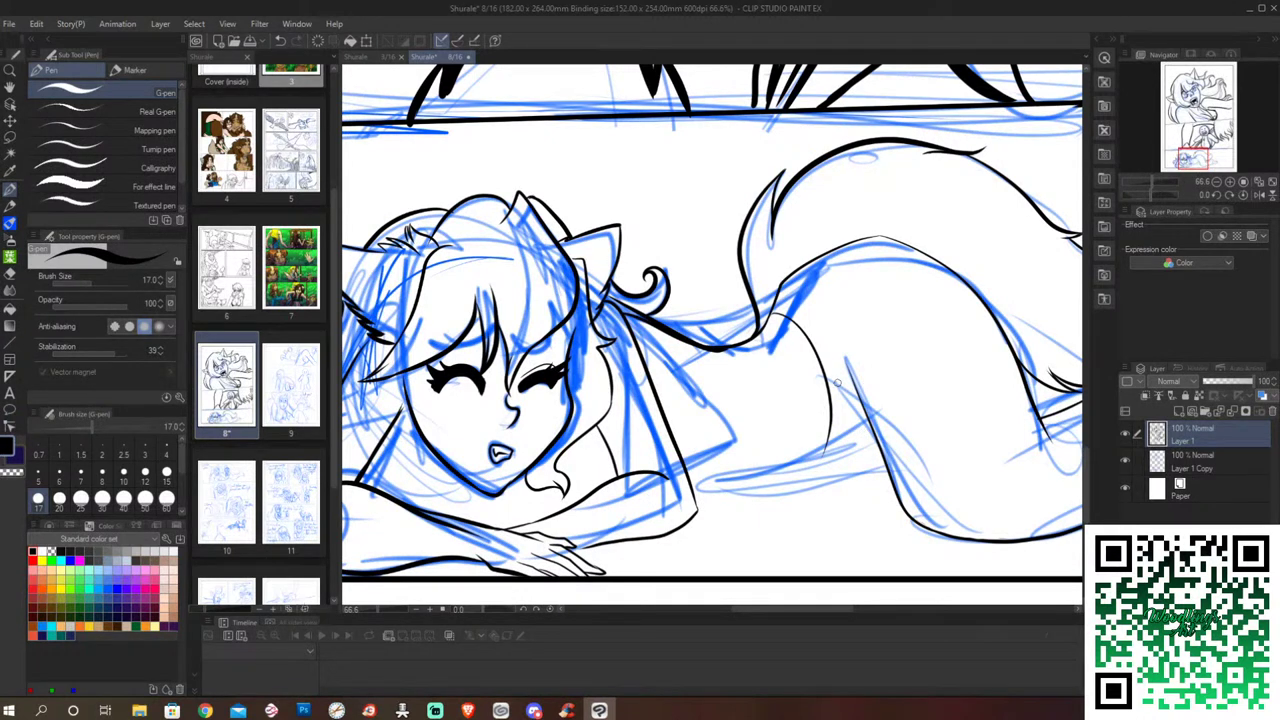
{"action": "mouse_move", "coordinate": [850, 360]}
{"action": "left_mouse_down"}
{"action": "mouse_move", "coordinate": [884, 463]}
{"action": "mouse_move", "coordinate": [700, 490]}
{"action": "left_mouse_up"}
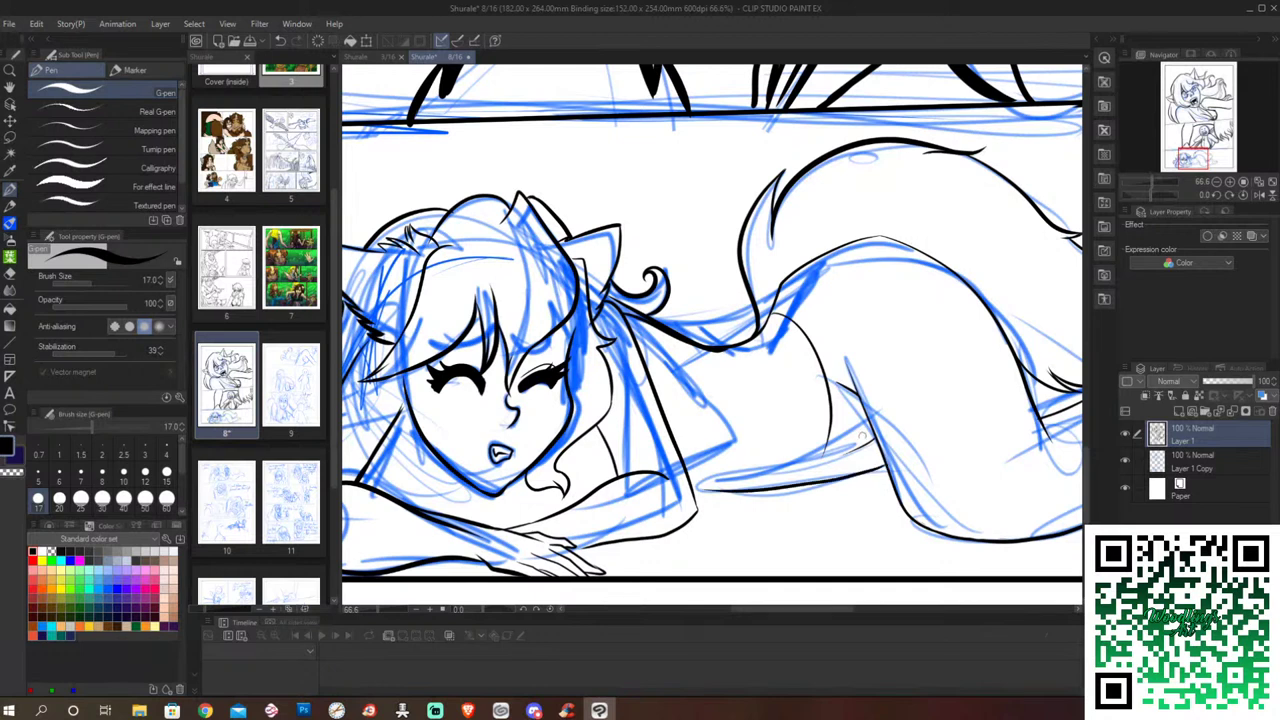
{"action": "key", "text": "ctrl+z"}
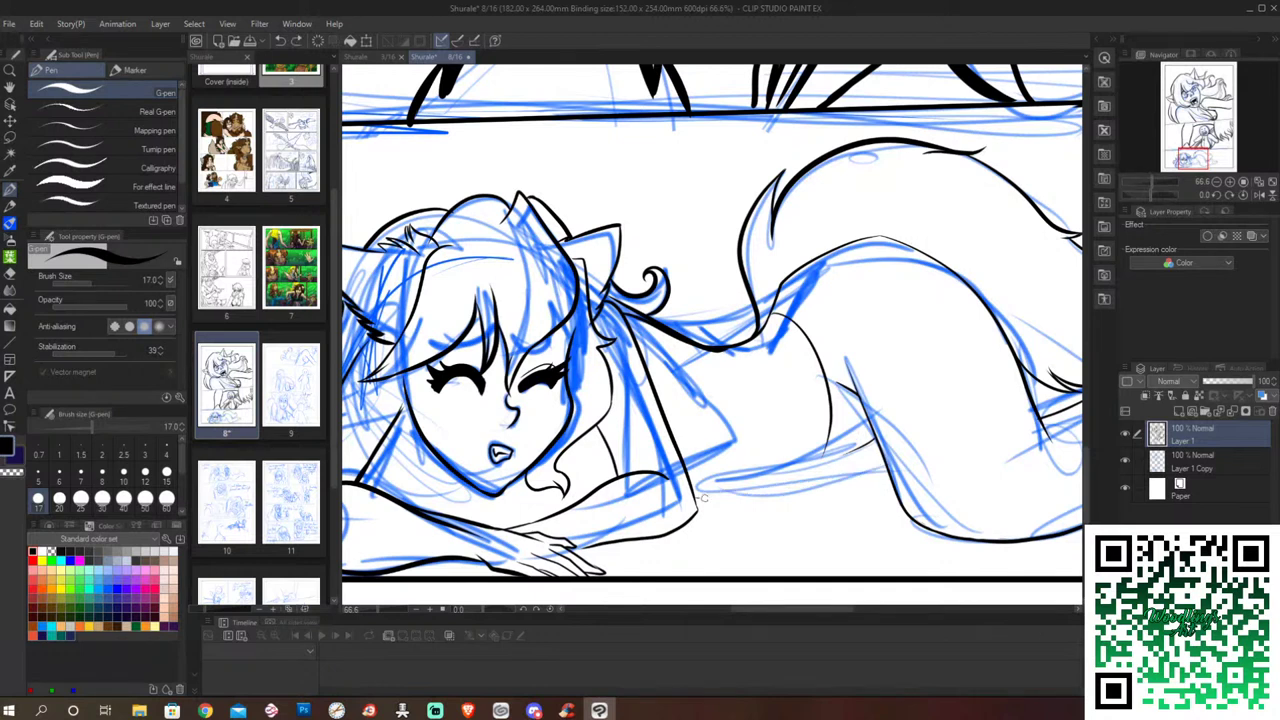
{"action": "left_click_drag", "start_coordinate": [703, 497], "coordinate": [882, 452]}
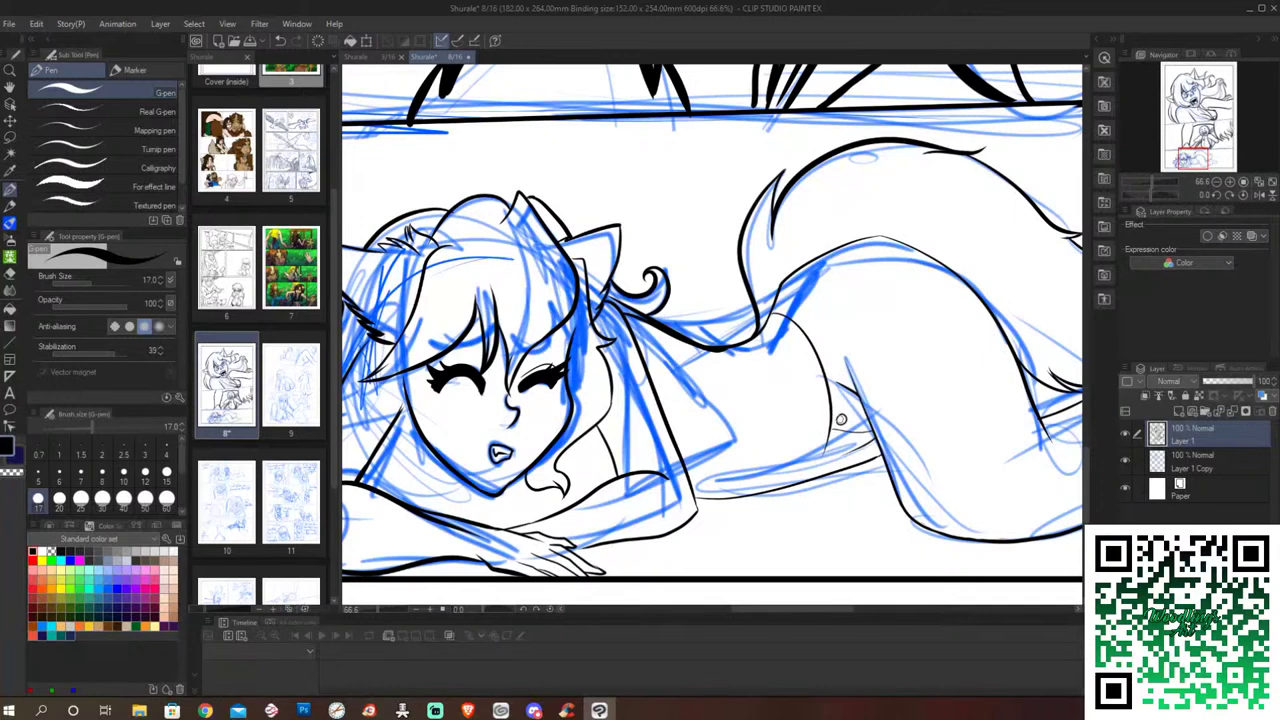
Step: Ink the navel and extend the curved waist line down to the belly outline
{"action": "left_click_drag", "start_coordinate": [836, 406], "coordinate": [837, 429]}
{"action": "left_click_drag", "start_coordinate": [838, 426], "coordinate": [816, 476]}
{"action": "key", "text": "ctrl+z"}
{"action": "left_click_drag", "start_coordinate": [818, 466], "coordinate": [815, 477]}
{"action": "key", "text": "ctrl+z"}
{"action": "key", "text": "bracketright"}
{"action": "key", "text": "bracketright"}
{"action": "key", "text": "bracketright"}
{"action": "key", "text": "bracketright"}
{"action": "key", "text": "bracketright"}
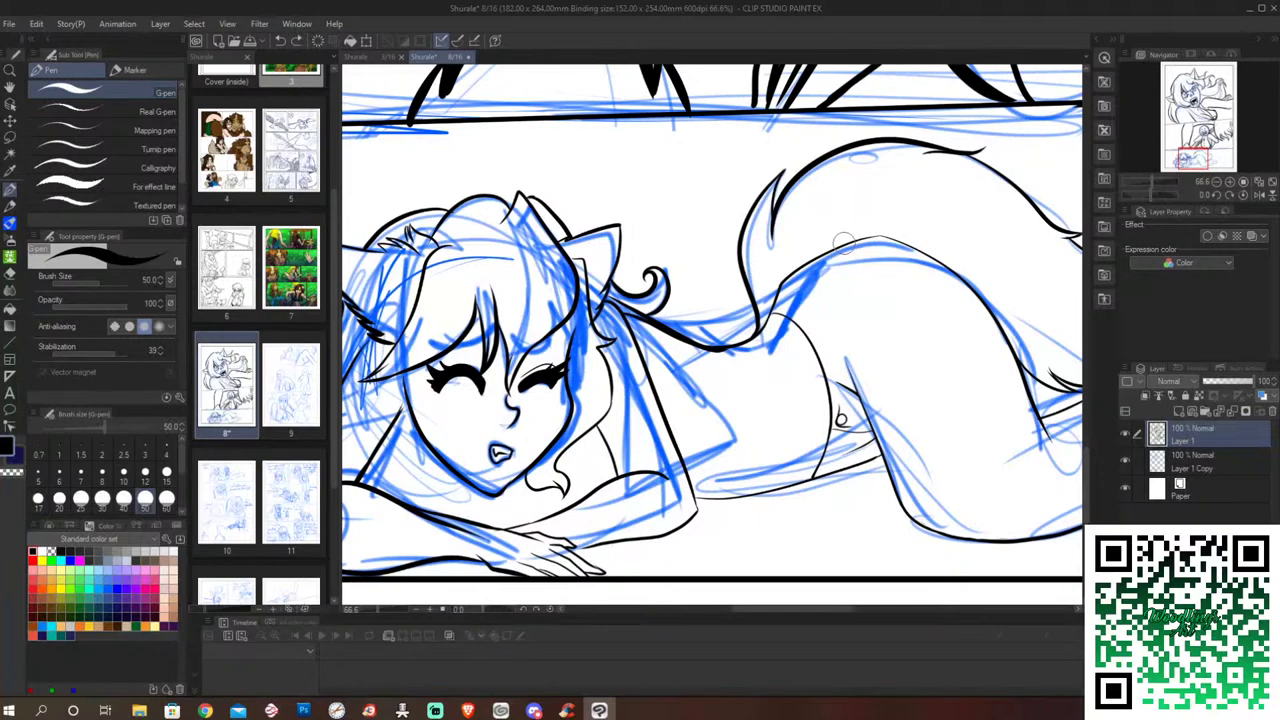
{"action": "left_click_drag", "start_coordinate": [843, 243], "coordinate": [929, 253]}
{"action": "key", "text": "ctrl+z"}
Step: Thicken the outline from the tail base over the top of the hip with the G-pen at size 20
{"action": "scroll", "coordinate": [789, 412], "scroll_direction": "right", "scroll_amount": 3}
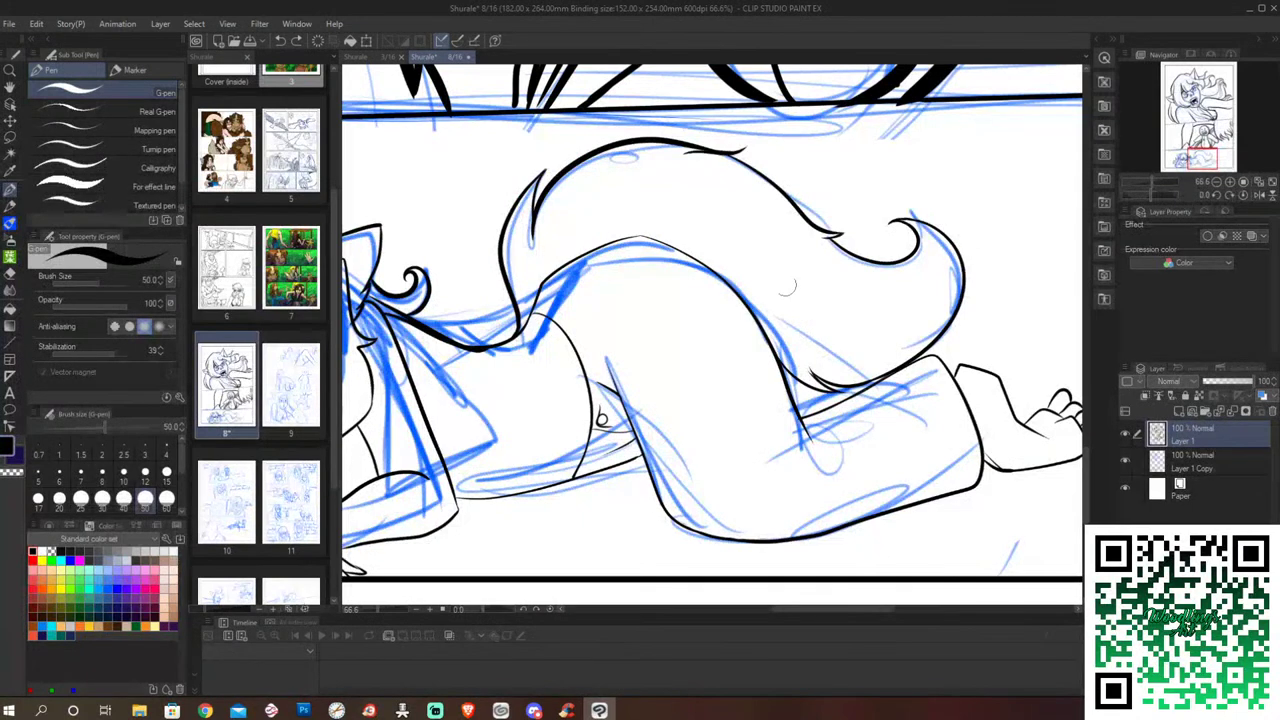
{"action": "left_click", "coordinate": [60, 500]}
{"action": "mouse_move", "coordinate": [599, 247]}
{"action": "left_mouse_down"}
{"action": "mouse_move", "coordinate": [550, 283]}
{"action": "mouse_move", "coordinate": [520, 330]}
{"action": "left_mouse_up"}
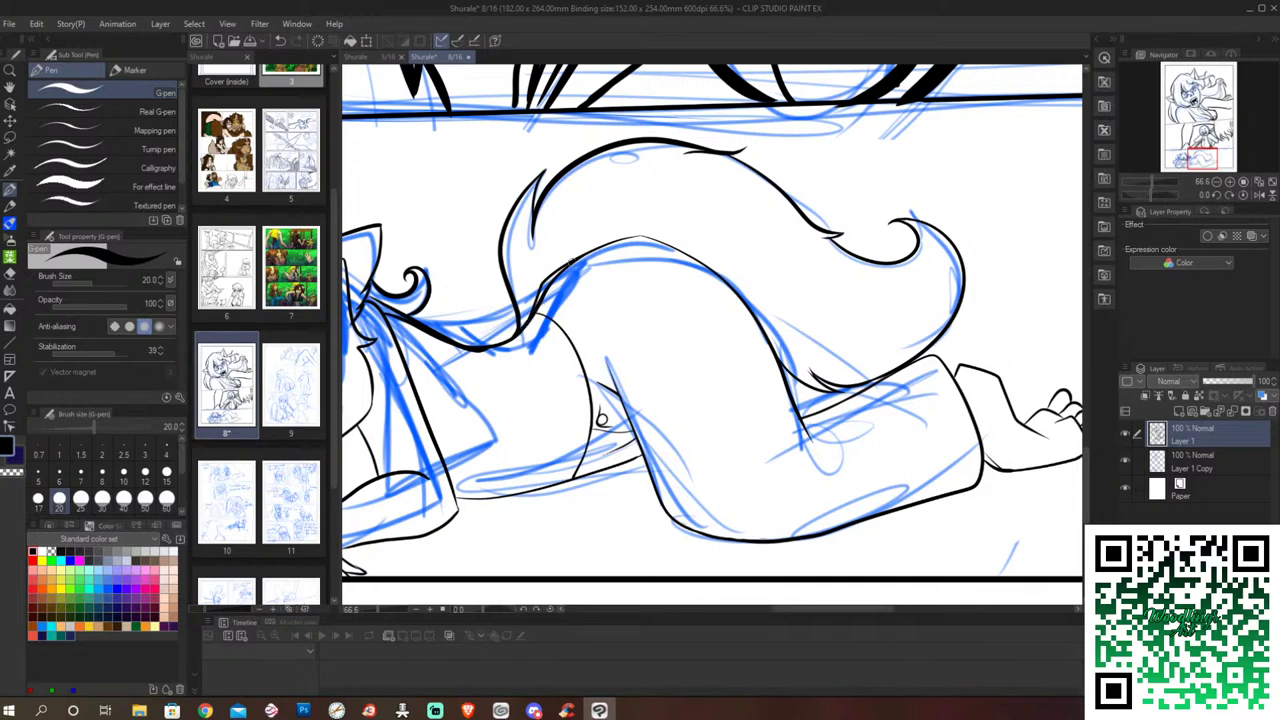
{"action": "mouse_move", "coordinate": [580, 240]}
{"action": "left_mouse_down"}
{"action": "mouse_move", "coordinate": [672, 246]}
{"action": "mouse_move", "coordinate": [722, 282]}
{"action": "left_mouse_up"}
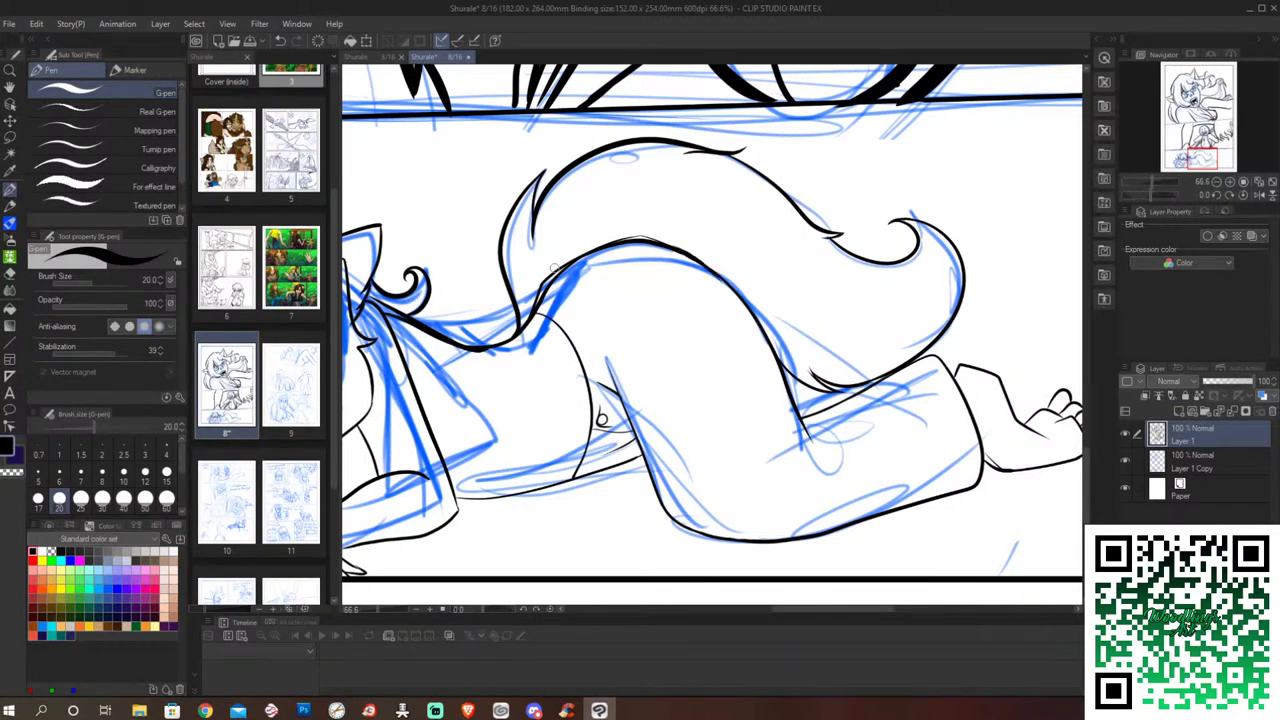
Step: Erase the stray ink edges along the hip outline and the back line near the tail base
{"action": "key", "text": "e"}
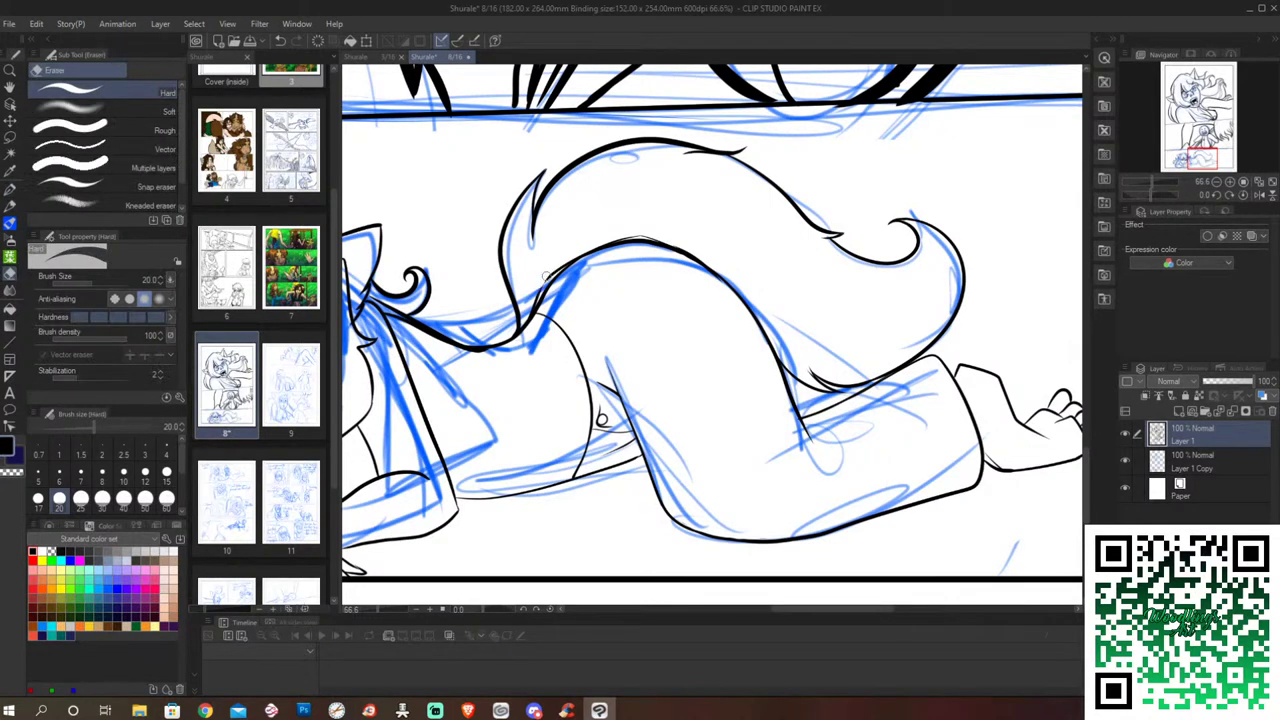
{"action": "mouse_move", "coordinate": [548, 265]}
{"action": "left_mouse_down"}
{"action": "mouse_move", "coordinate": [564, 280]}
{"action": "mouse_move", "coordinate": [570, 262]}
{"action": "mouse_move", "coordinate": [634, 237]}
{"action": "mouse_move", "coordinate": [702, 259]}
{"action": "left_mouse_up"}
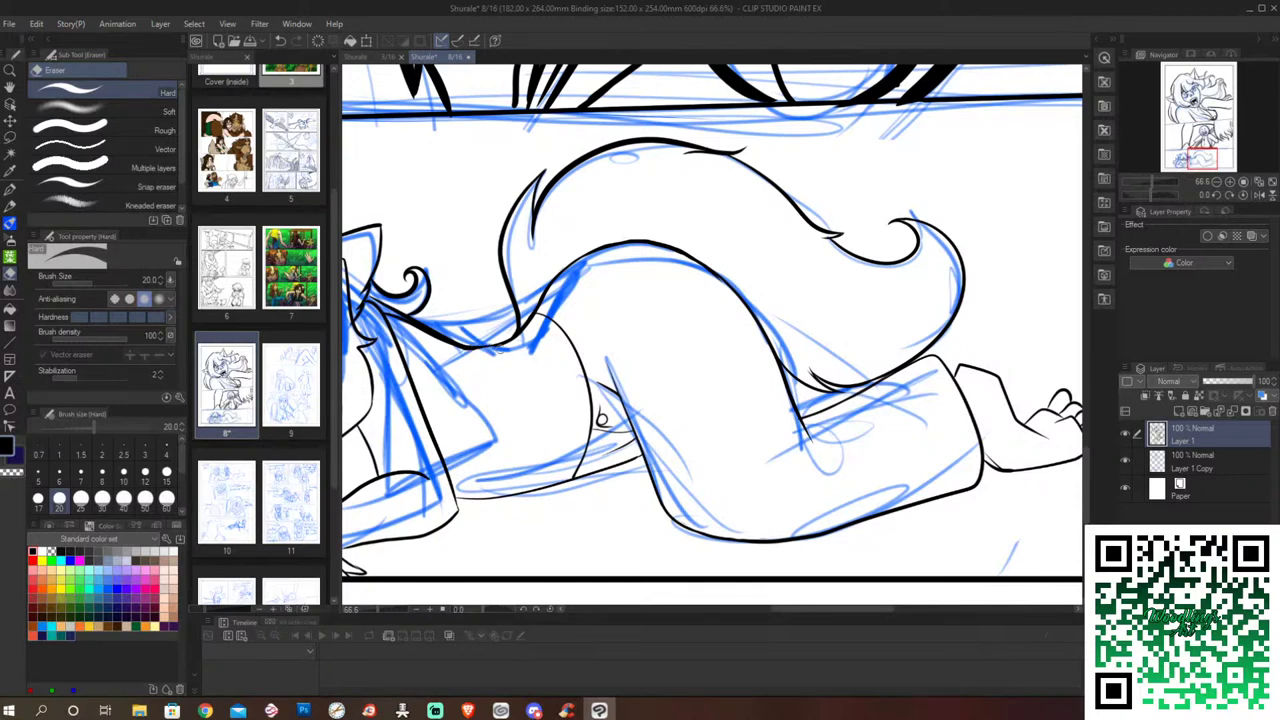
{"action": "mouse_move", "coordinate": [500, 351]}
{"action": "left_mouse_down"}
{"action": "mouse_move", "coordinate": [464, 349]}
{"action": "mouse_move", "coordinate": [514, 342]}
{"action": "left_mouse_up"}
Step: Thicken the lying girl's far upper arm line and ink the pointed strand between her chin and forearm
{"action": "key", "text": "p"}
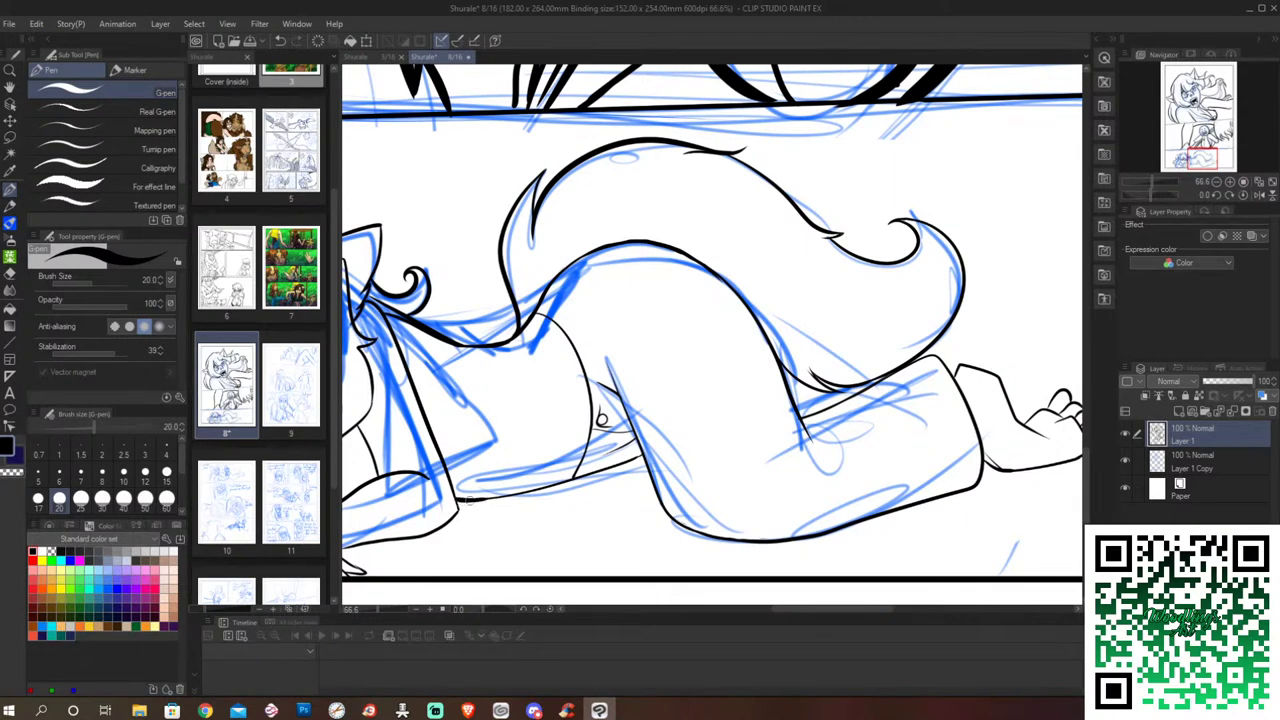
{"action": "left_click_drag", "start_coordinate": [784, 608], "coordinate": [743, 608]}
{"action": "left_click_drag", "start_coordinate": [690, 394], "coordinate": [702, 496]}
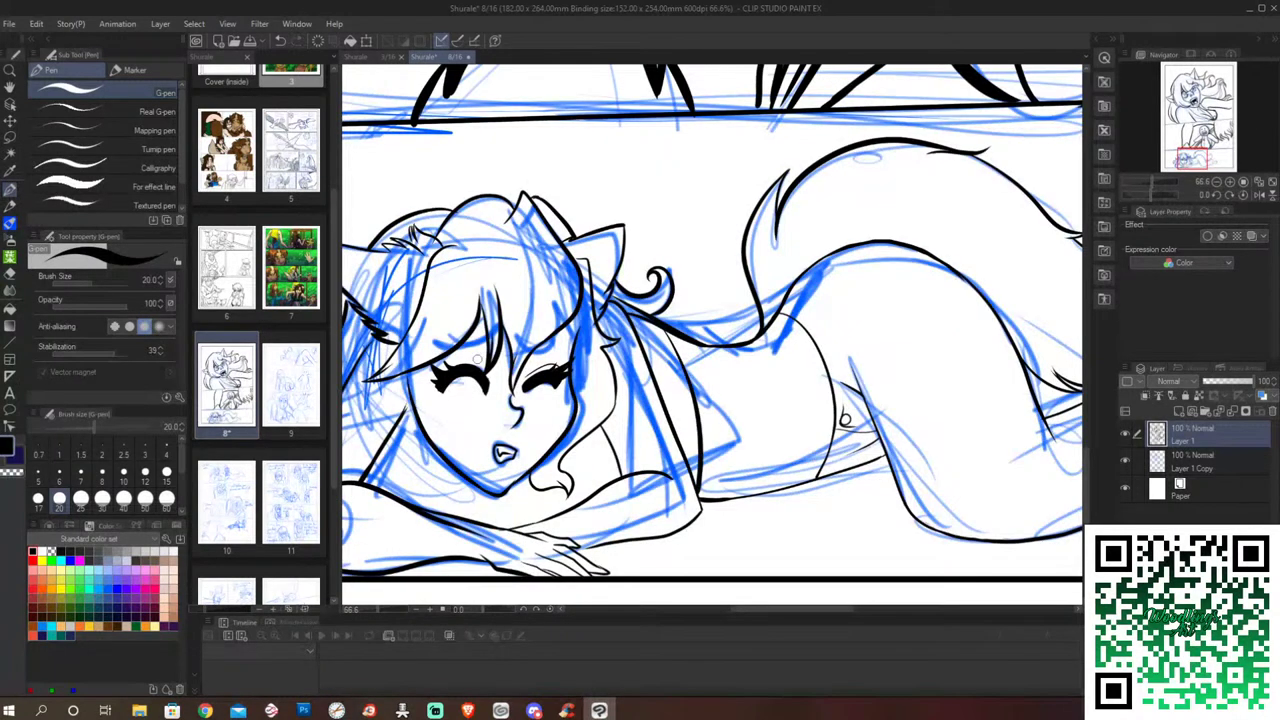
{"action": "left_click_drag", "start_coordinate": [388, 444], "coordinate": [380, 494]}
{"action": "left_click_drag", "start_coordinate": [597, 443], "coordinate": [592, 456]}
{"action": "left_click_drag", "start_coordinate": [590, 430], "coordinate": [600, 490]}
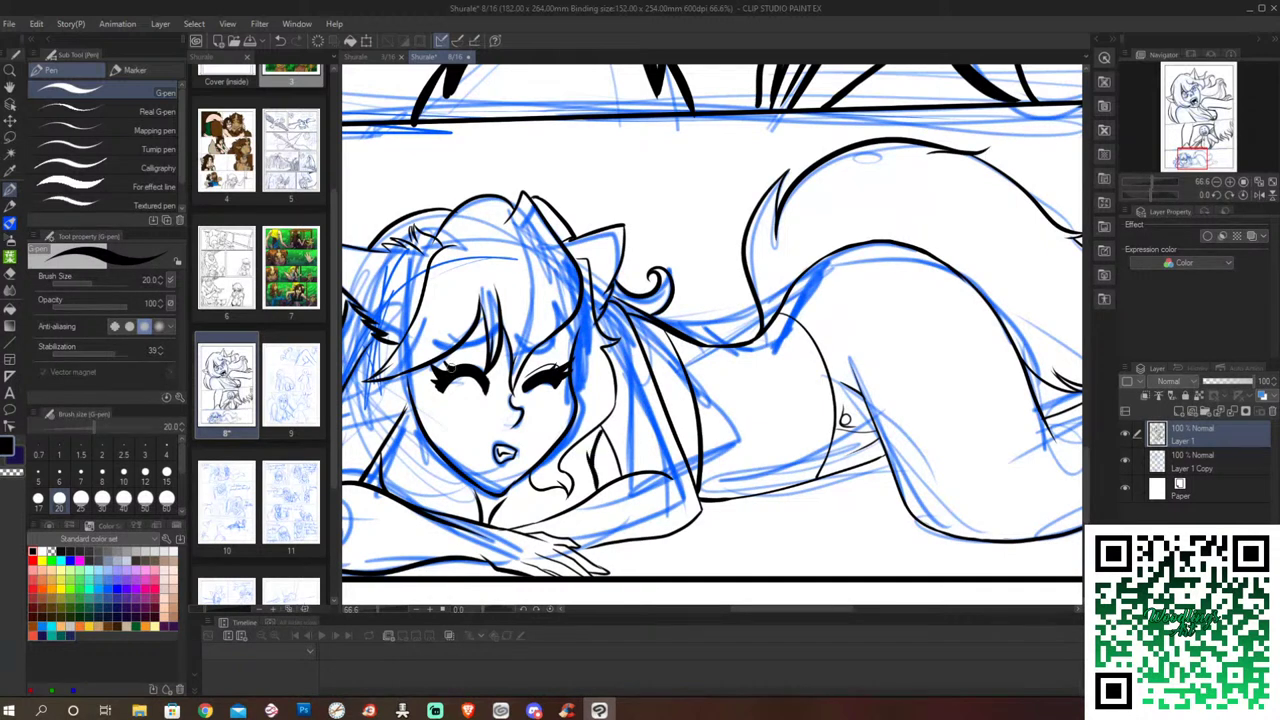
Step: Ink the neck lines under the chin and thicken the hair lines on both sides of the face
{"action": "left_click_drag", "start_coordinate": [410, 398], "coordinate": [384, 466]}
{"action": "left_click_drag", "start_coordinate": [468, 492], "coordinate": [484, 522]}
{"action": "left_click_drag", "start_coordinate": [468, 480], "coordinate": [486, 520]}
{"action": "left_click_drag", "start_coordinate": [520, 476], "coordinate": [484, 520]}
{"action": "left_click_drag", "start_coordinate": [522, 474], "coordinate": [504, 494]}
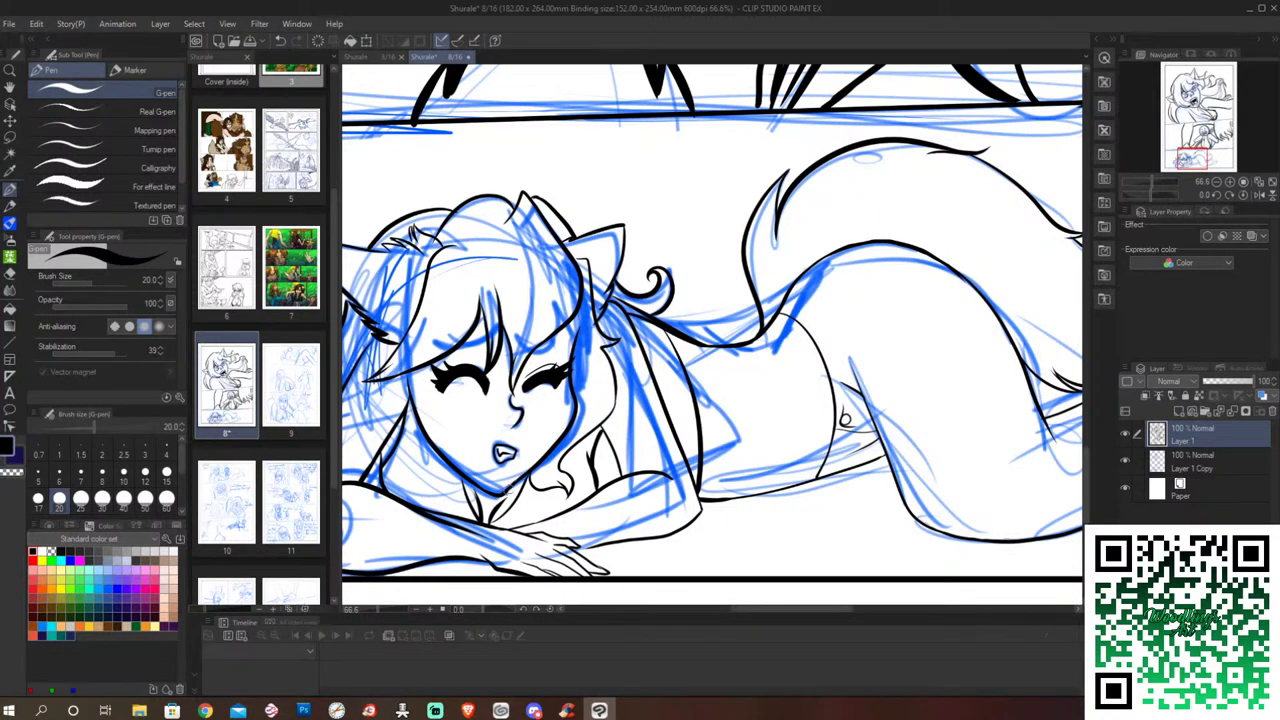
{"action": "left_click_drag", "start_coordinate": [595, 431], "coordinate": [594, 488]}
Step: Ink the hair strand beside the far ear and trim its excess with the Hard eraser
{"action": "mouse_move", "coordinate": [594, 304]}
{"action": "left_mouse_down"}
{"action": "mouse_move", "coordinate": [590, 338]}
{"action": "mouse_move", "coordinate": [572, 352]}
{"action": "left_mouse_up"}
{"action": "left_click_drag", "start_coordinate": [567, 251], "coordinate": [598, 318]}
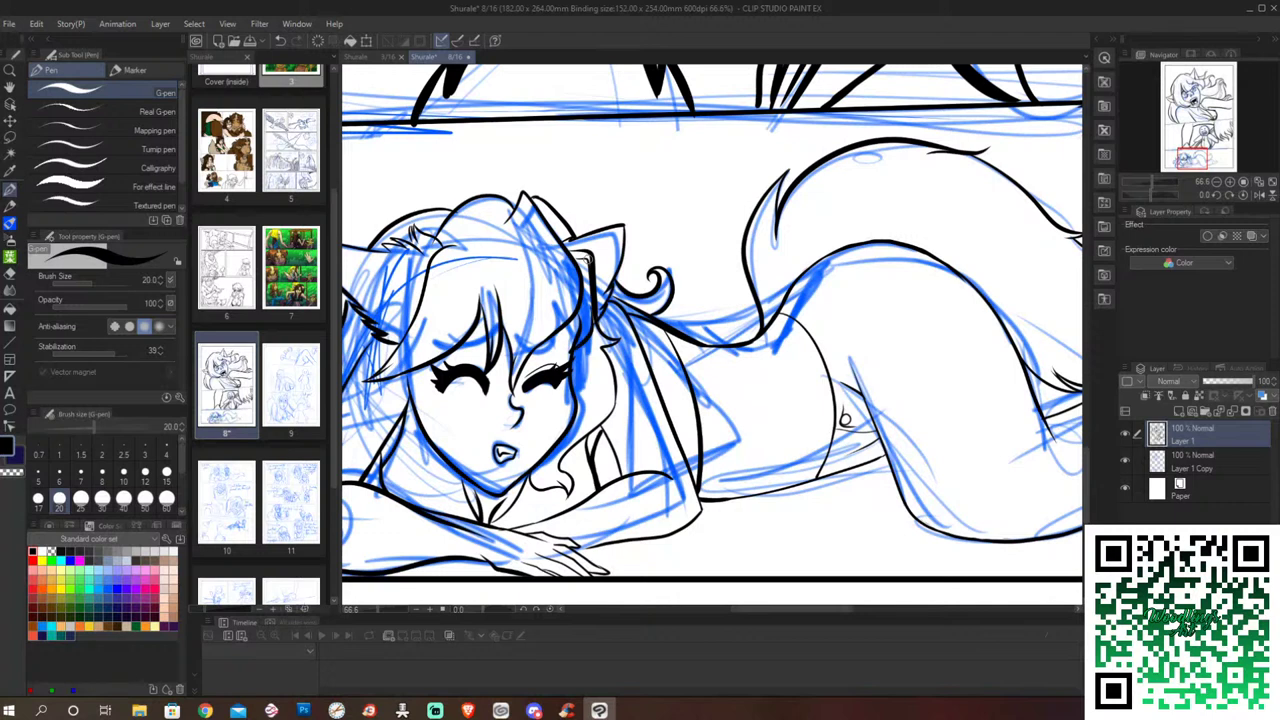
{"action": "key", "text": "e"}
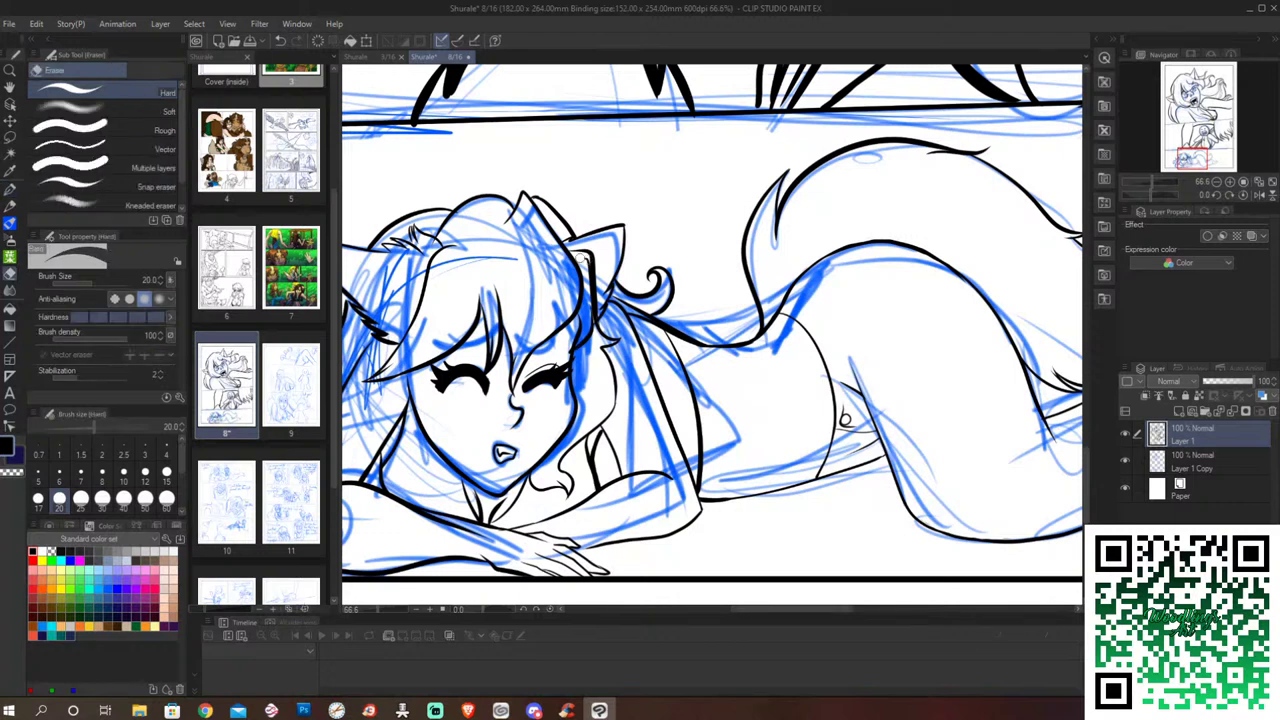
{"action": "left_click_drag", "start_coordinate": [583, 257], "coordinate": [594, 327]}
{"action": "mouse_move", "coordinate": [587, 262]}
{"action": "left_mouse_down"}
{"action": "mouse_move", "coordinate": [603, 340]}
{"action": "mouse_move", "coordinate": [574, 348]}
{"action": "left_mouse_up"}
Step: Ink fine eyelid lines above both closed eyes with the G-pen
{"action": "key", "text": "p"}
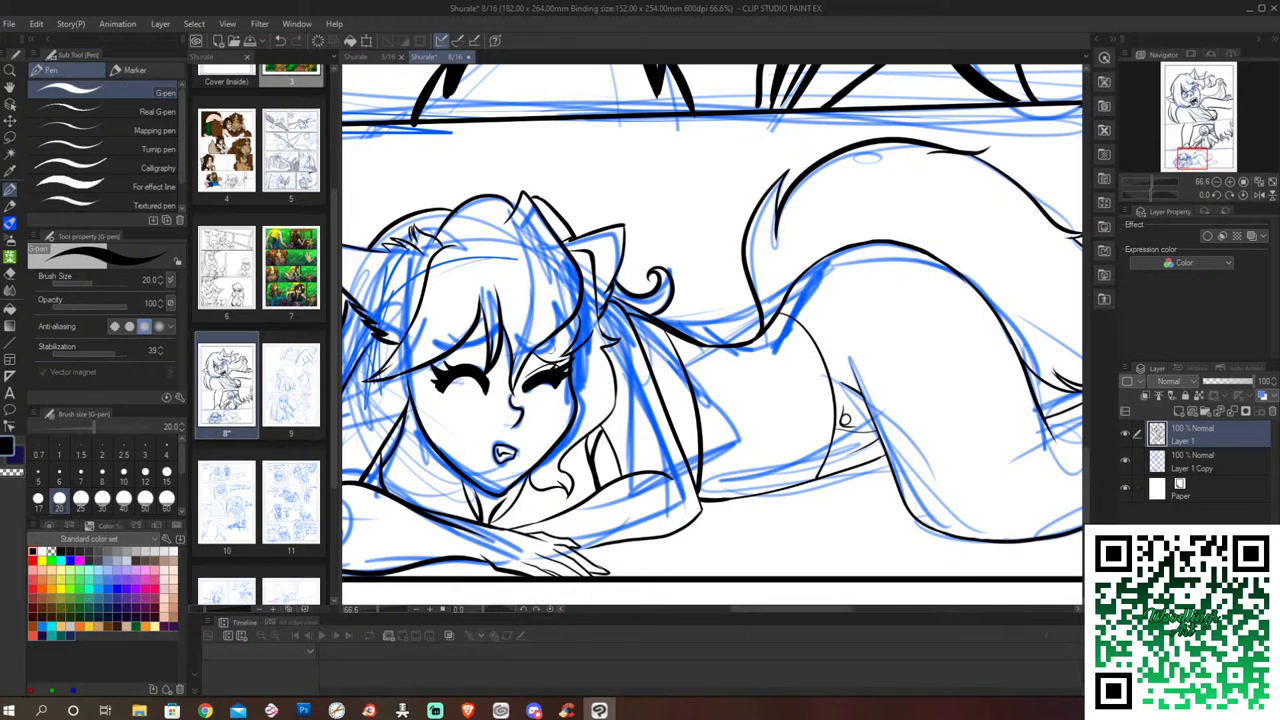
{"action": "left_click_drag", "start_coordinate": [538, 353], "coordinate": [570, 362]}
{"action": "mouse_move", "coordinate": [462, 355]}
{"action": "left_mouse_down"}
{"action": "mouse_move", "coordinate": [484, 348]}
{"action": "mouse_move", "coordinate": [491, 371]}
{"action": "left_mouse_up"}
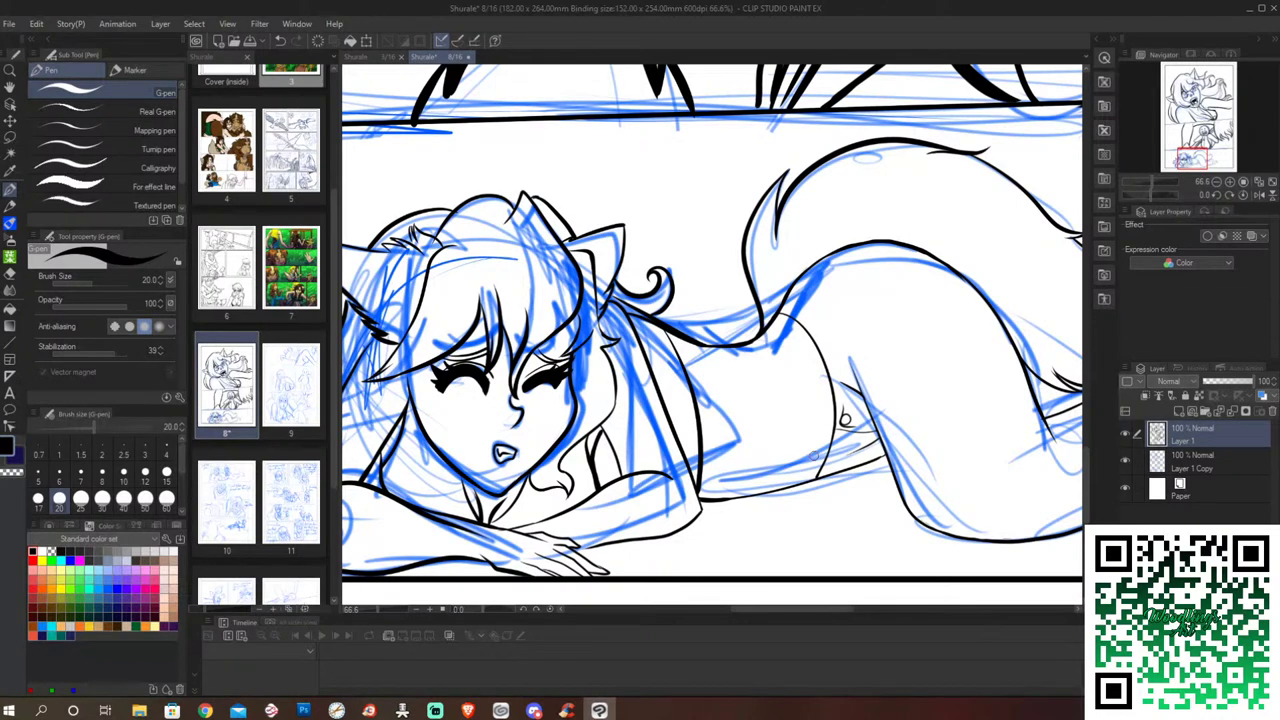
Step: Redraw the belly line slightly higher between the far elbow and the thigh and erase the old lower line
{"action": "left_click_drag", "start_coordinate": [703, 495], "coordinate": [886, 446]}
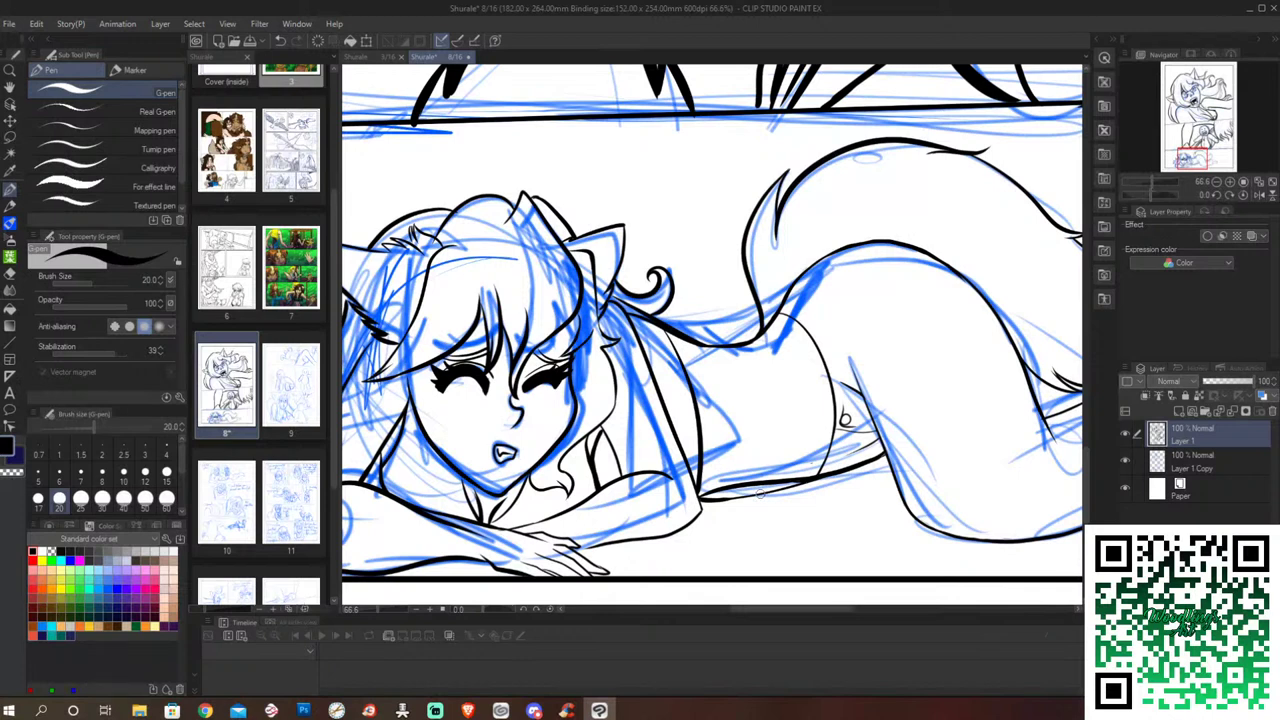
{"action": "key", "text": "e"}
{"action": "mouse_move", "coordinate": [783, 487]}
{"action": "left_mouse_down"}
{"action": "mouse_move", "coordinate": [833, 479]}
{"action": "mouse_move", "coordinate": [708, 497]}
{"action": "left_mouse_up"}
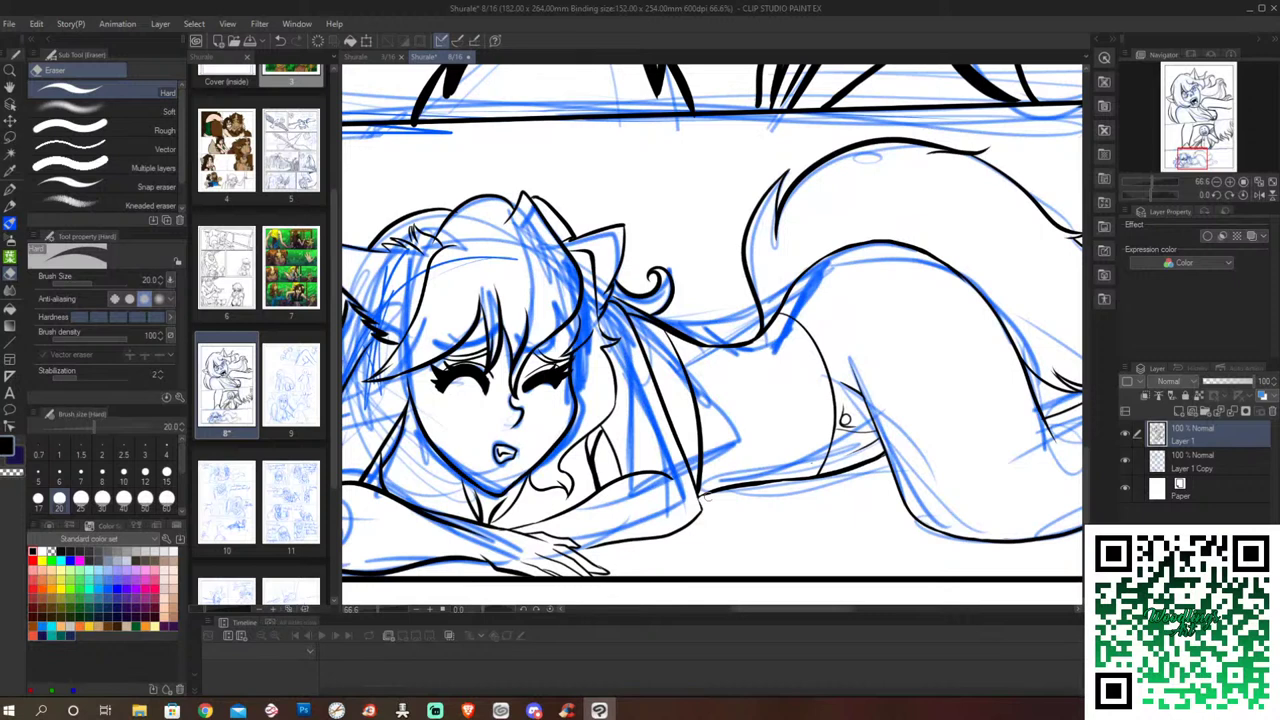
{"action": "key", "text": "p"}
{"action": "left_click_drag", "start_coordinate": [713, 491], "coordinate": [700, 498]}
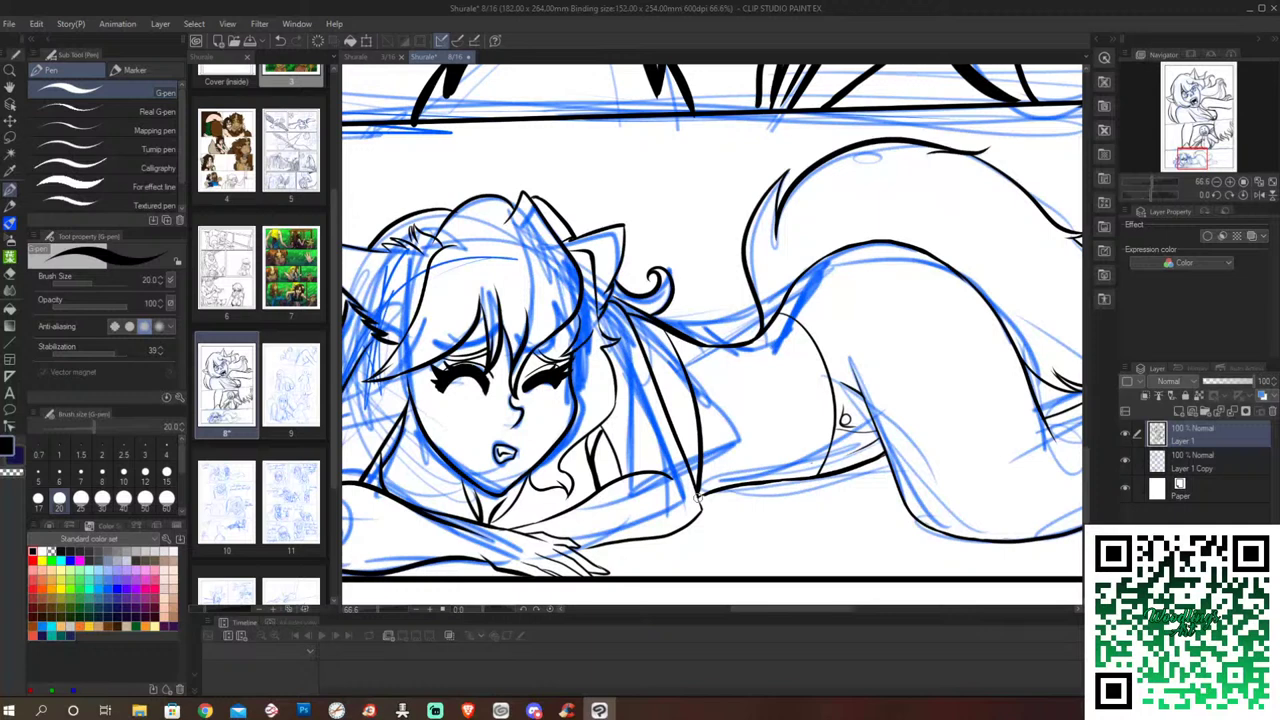
Step: Thicken the belly line from the elbow to the thigh and ink the thigh's upper tip beside the navel
{"action": "mouse_move", "coordinate": [698, 496]}
{"action": "left_mouse_down"}
{"action": "mouse_move", "coordinate": [706, 512]}
{"action": "mouse_move", "coordinate": [842, 476]}
{"action": "left_mouse_up"}
{"action": "key", "text": "ctrl+z"}
{"action": "left_click_drag", "start_coordinate": [703, 492], "coordinate": [886, 452]}
{"action": "left_click_drag", "start_coordinate": [843, 372], "coordinate": [868, 414]}
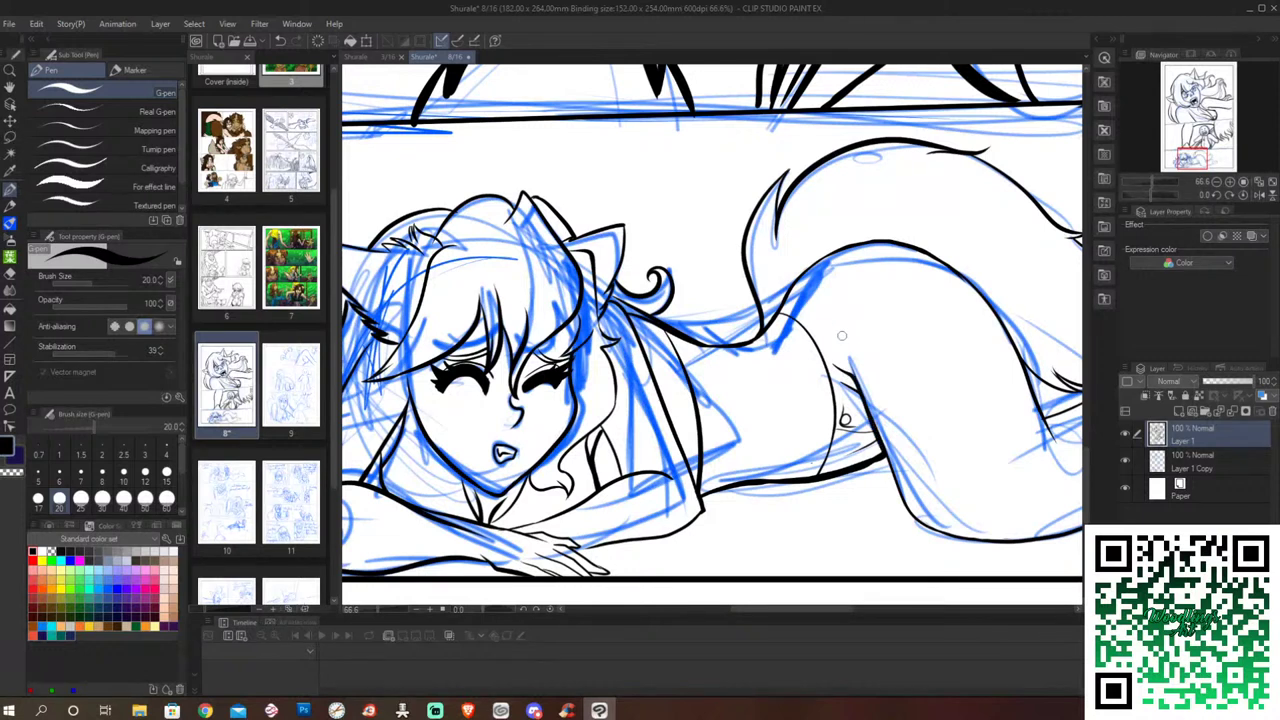
Step: Erase the excess ink beside the thigh tip and along the underside of the belly line
{"action": "key", "text": "e"}
{"action": "mouse_move", "coordinate": [847, 385]}
{"action": "left_mouse_down"}
{"action": "mouse_move", "coordinate": [860, 402]}
{"action": "mouse_move", "coordinate": [843, 469]}
{"action": "left_mouse_up"}
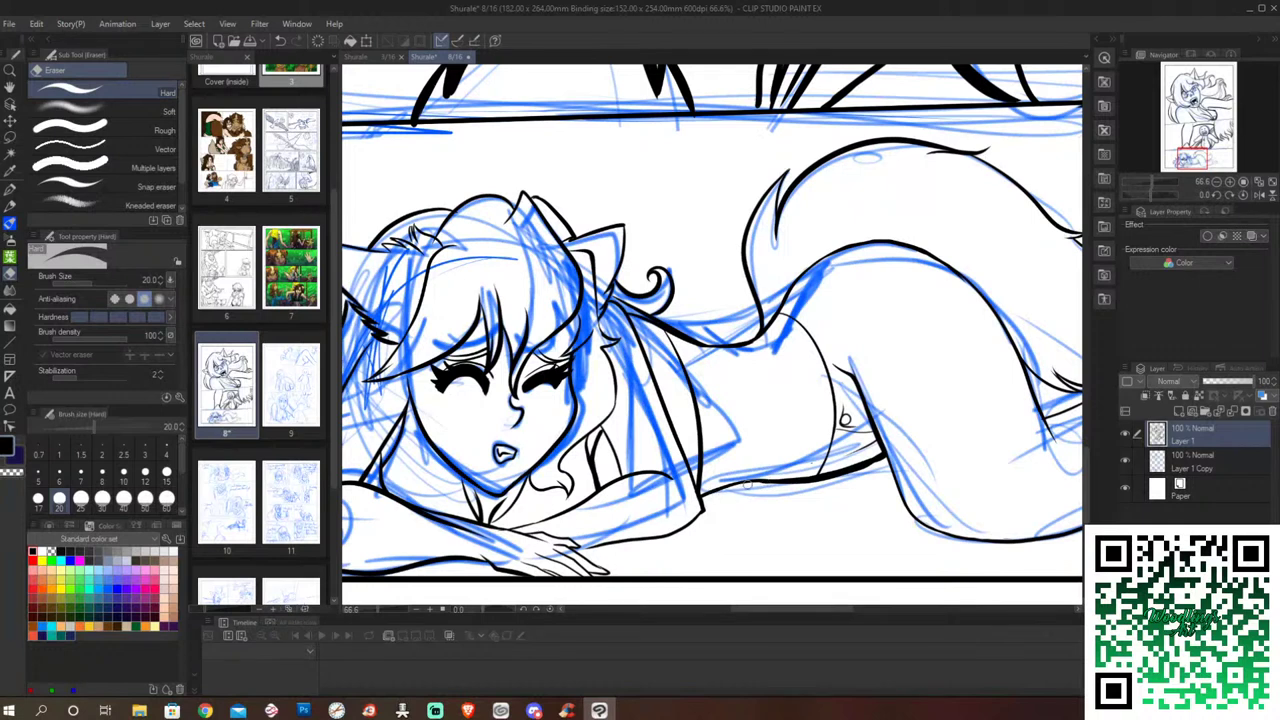
{"action": "left_click_drag", "start_coordinate": [747, 484], "coordinate": [873, 464]}
{"action": "left_click_drag", "start_coordinate": [875, 466], "coordinate": [823, 480]}
{"action": "key", "text": "p"}
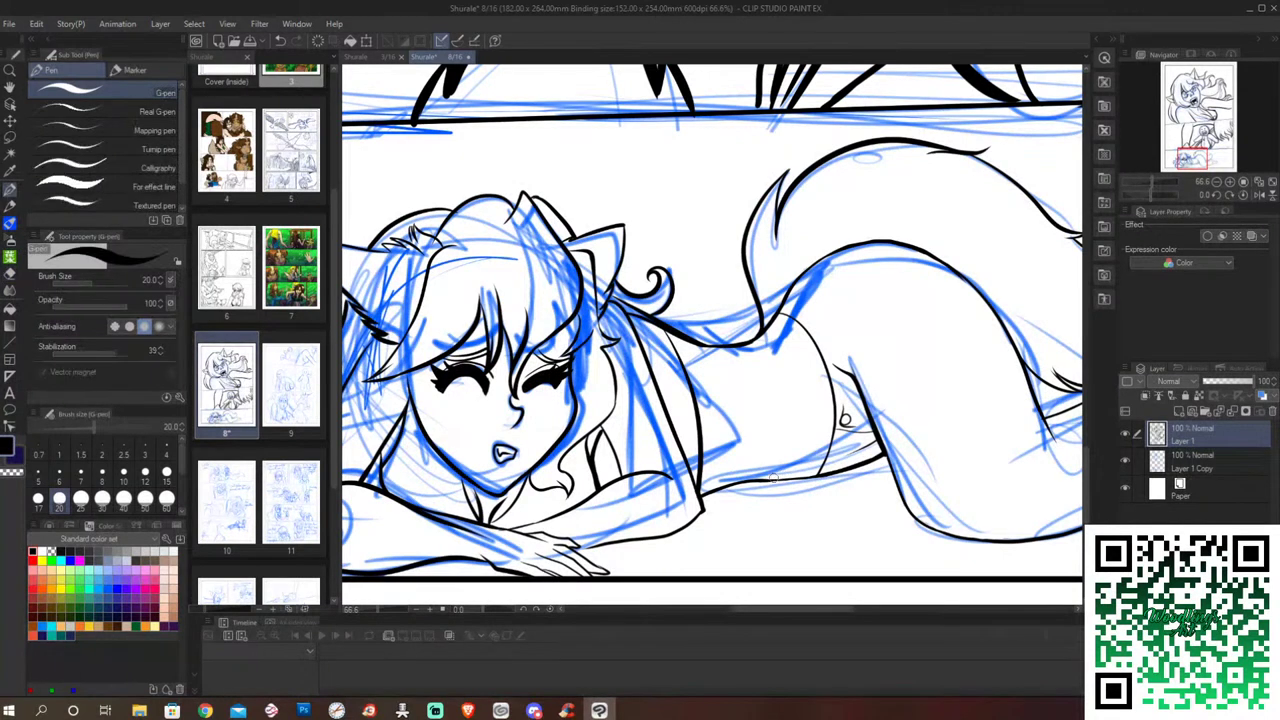
Step: Touch up the belly outline toward the thigh and the toes of the foot
{"action": "mouse_move", "coordinate": [773, 480]}
{"action": "left_mouse_down"}
{"action": "mouse_move", "coordinate": [883, 460]}
{"action": "mouse_move", "coordinate": [919, 510]}
{"action": "left_mouse_up"}
{"action": "scroll", "coordinate": [919, 510], "scroll_direction": "right", "scroll_amount": 5}
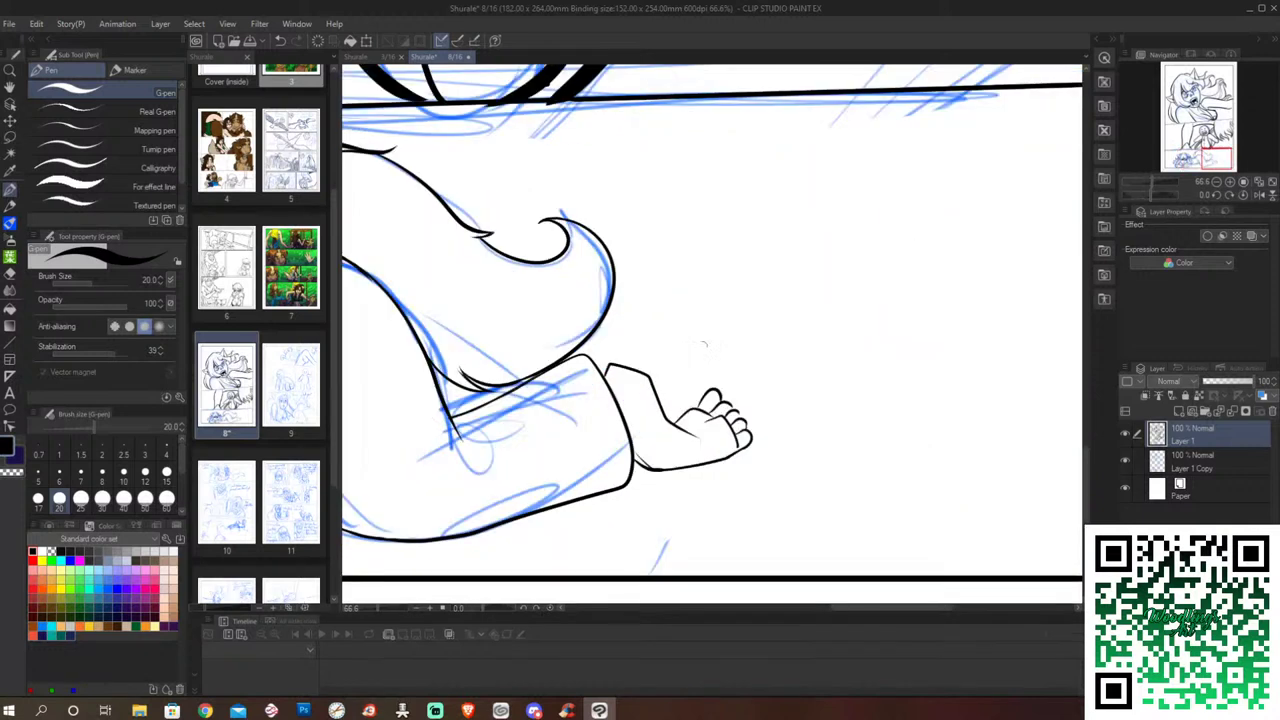
{"action": "left_click_drag", "start_coordinate": [731, 406], "coordinate": [745, 427]}
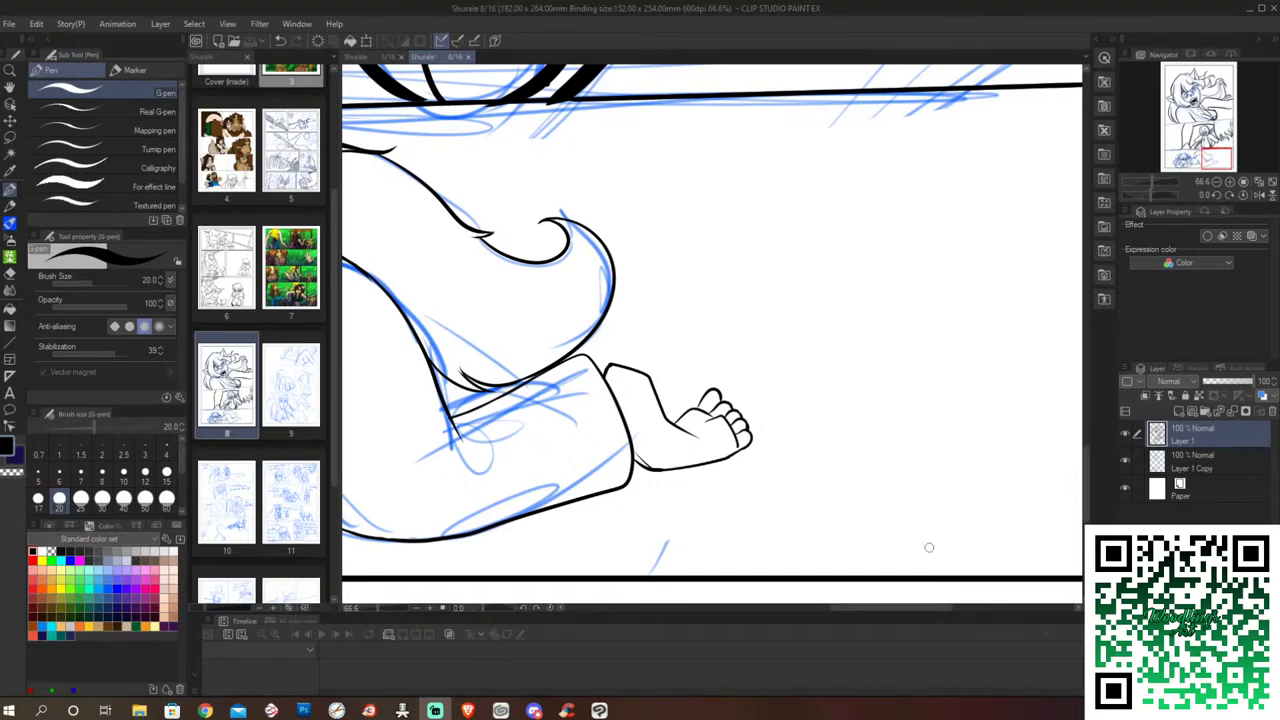
Step: Open page 9 of the comic and place Layer 1 above Layer 1 Copy
{"action": "double_click", "coordinate": [287, 408]}
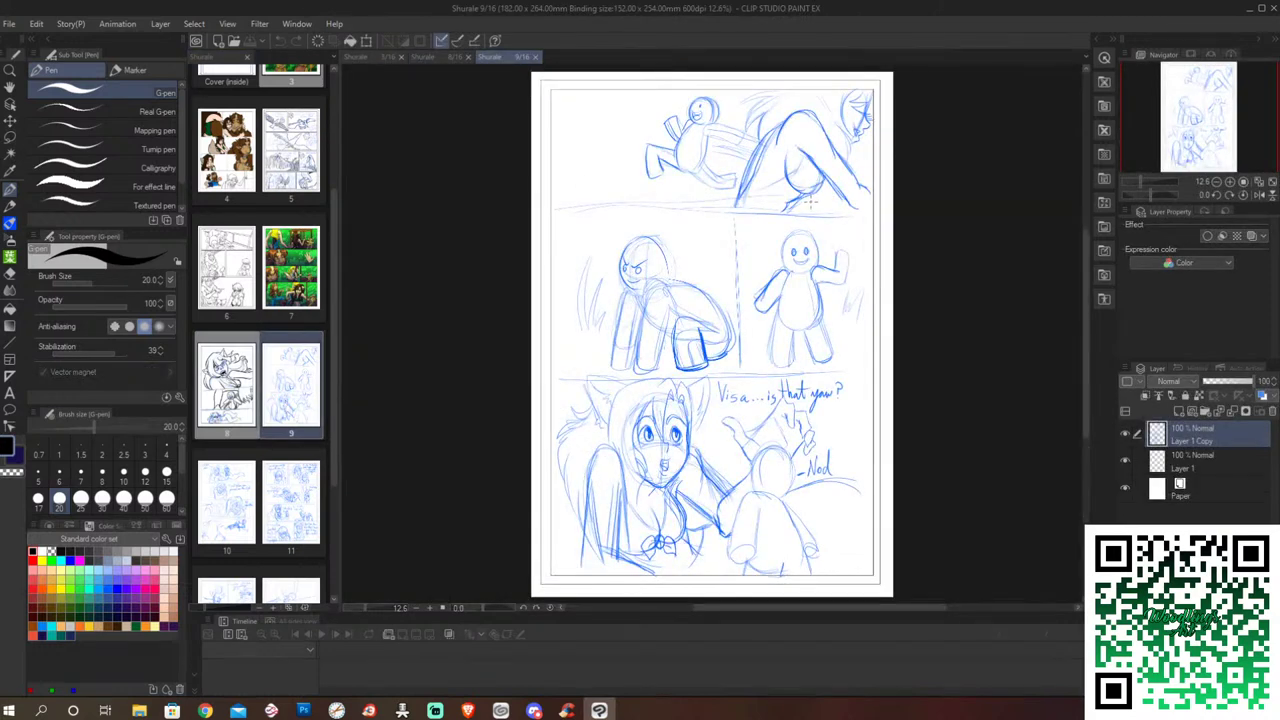
{"action": "left_click_drag", "start_coordinate": [1198, 462], "coordinate": [1200, 435]}
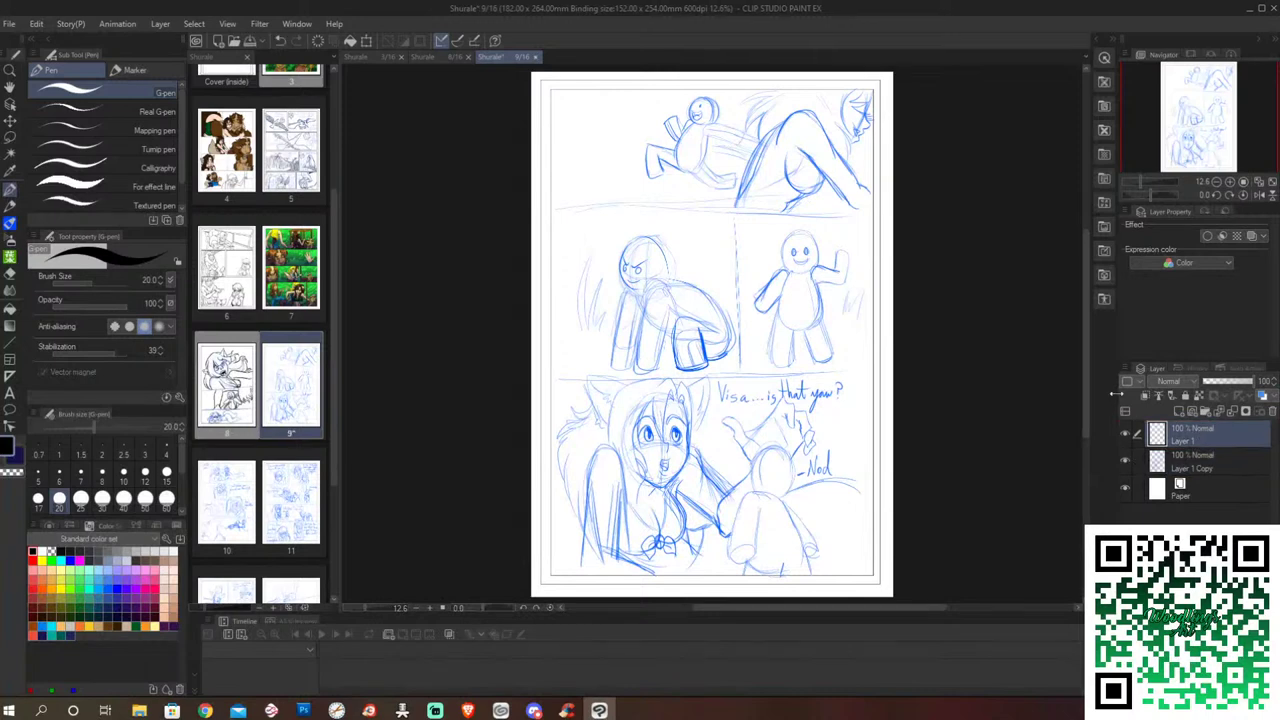
{"action": "left_click", "coordinate": [1125, 433]}
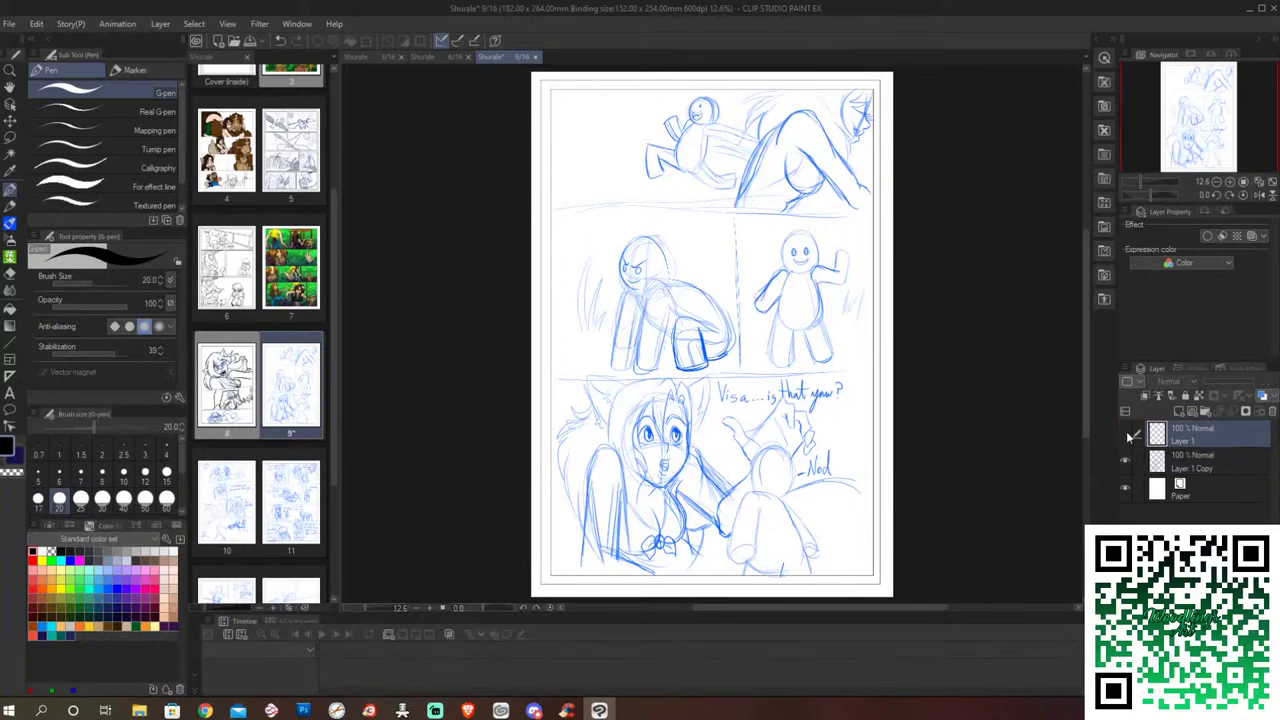
{"action": "left_click", "coordinate": [1126, 431]}
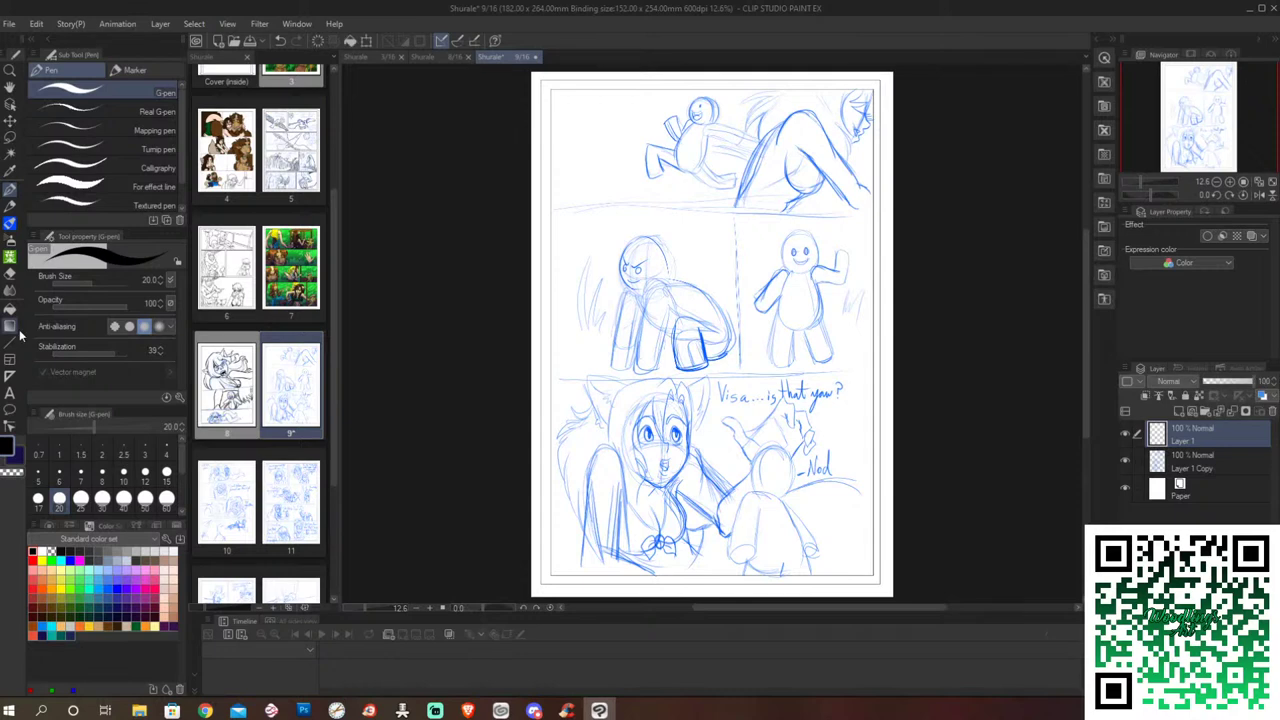
Step: Draw a rectangle frame at brush size 15 along page 9's inner border guide
{"action": "left_click", "coordinate": [10, 341]}
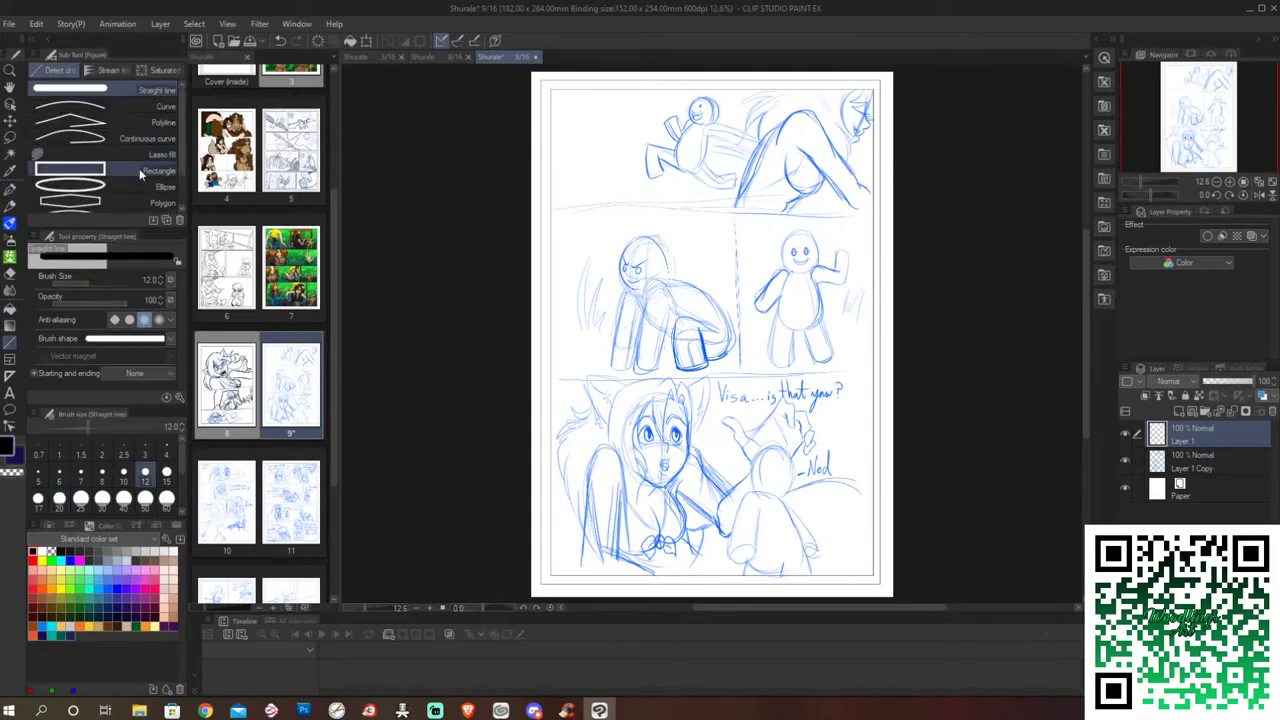
{"action": "left_click", "coordinate": [140, 169]}
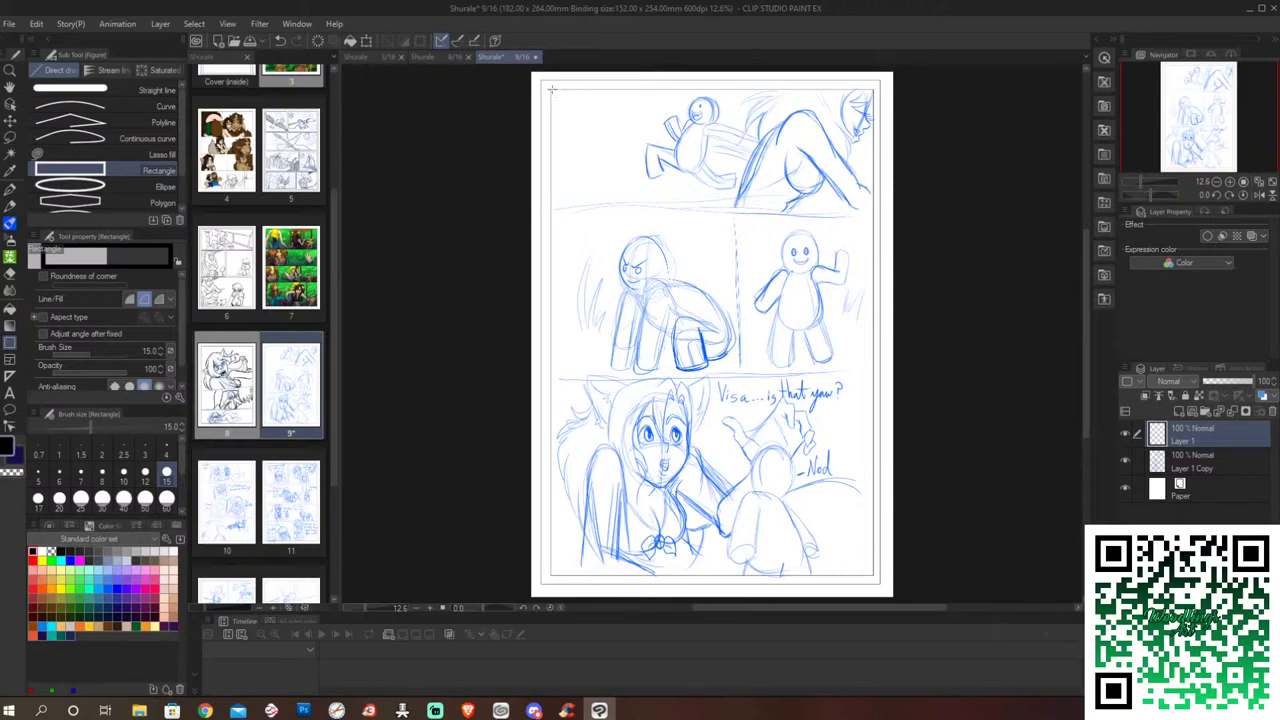
{"action": "left_click_drag", "start_coordinate": [551, 89], "coordinate": [799, 496]}
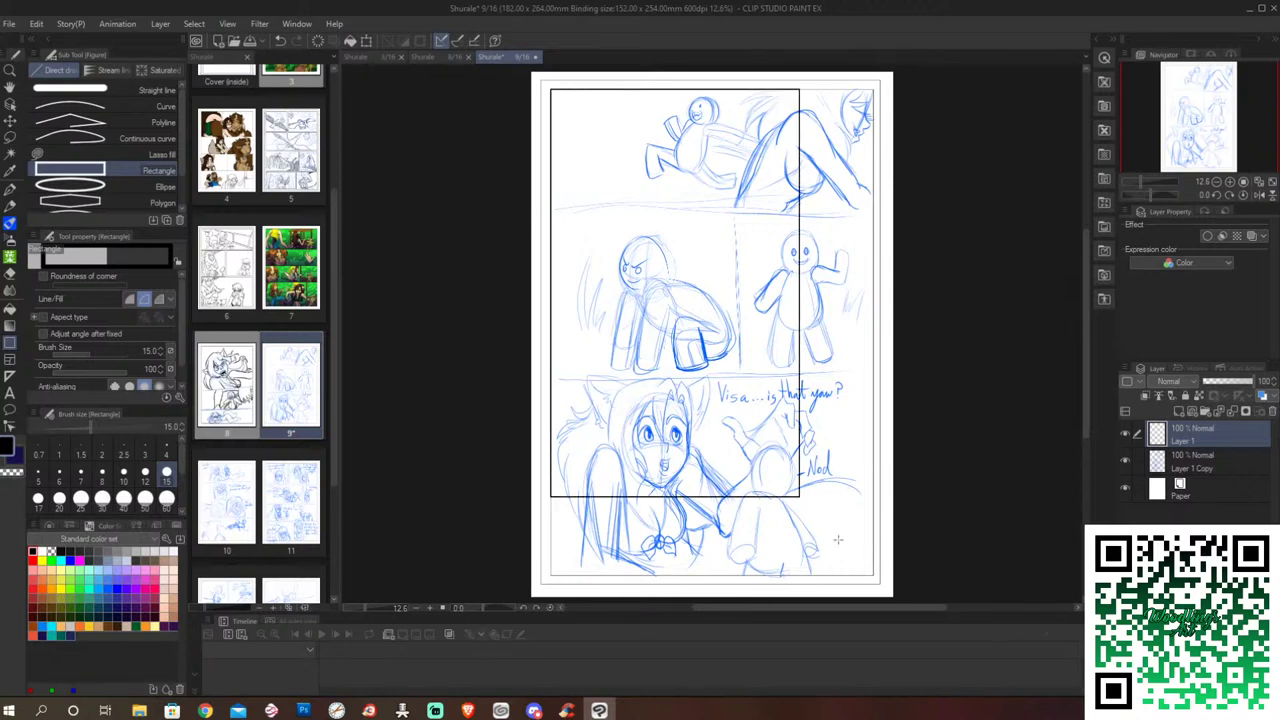
{"action": "left_click_drag", "start_coordinate": [838, 540], "coordinate": [874, 575]}
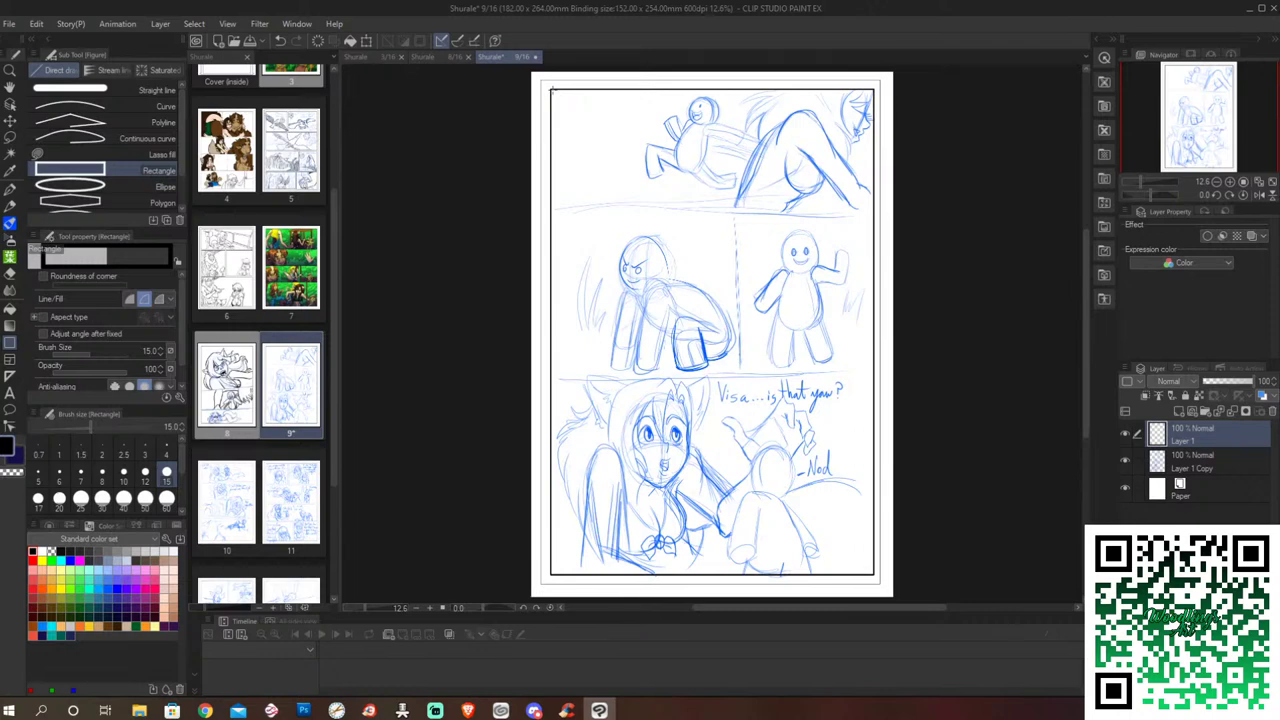
Step: Draw three full-width panel rectangles stacked down the page, leaving narrow gutters between them
{"action": "left_click_drag", "start_coordinate": [551, 88], "coordinate": [877, 213]}
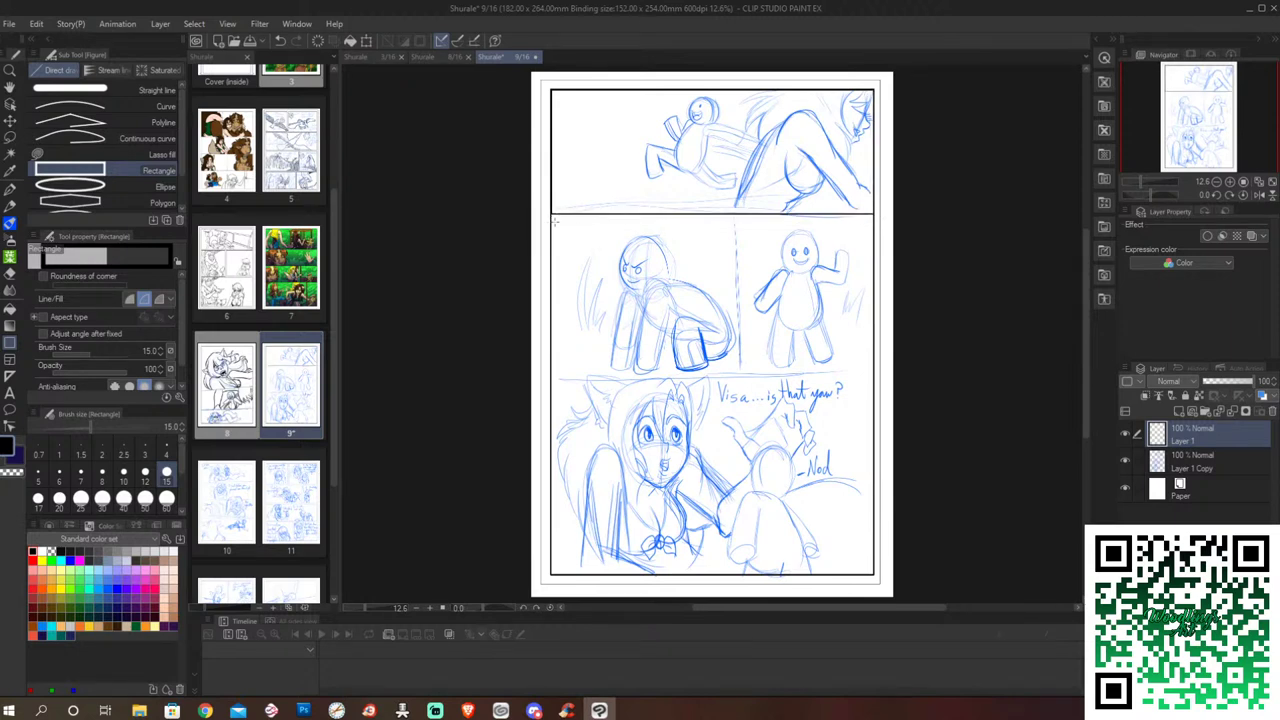
{"action": "left_click_drag", "start_coordinate": [554, 221], "coordinate": [874, 372]}
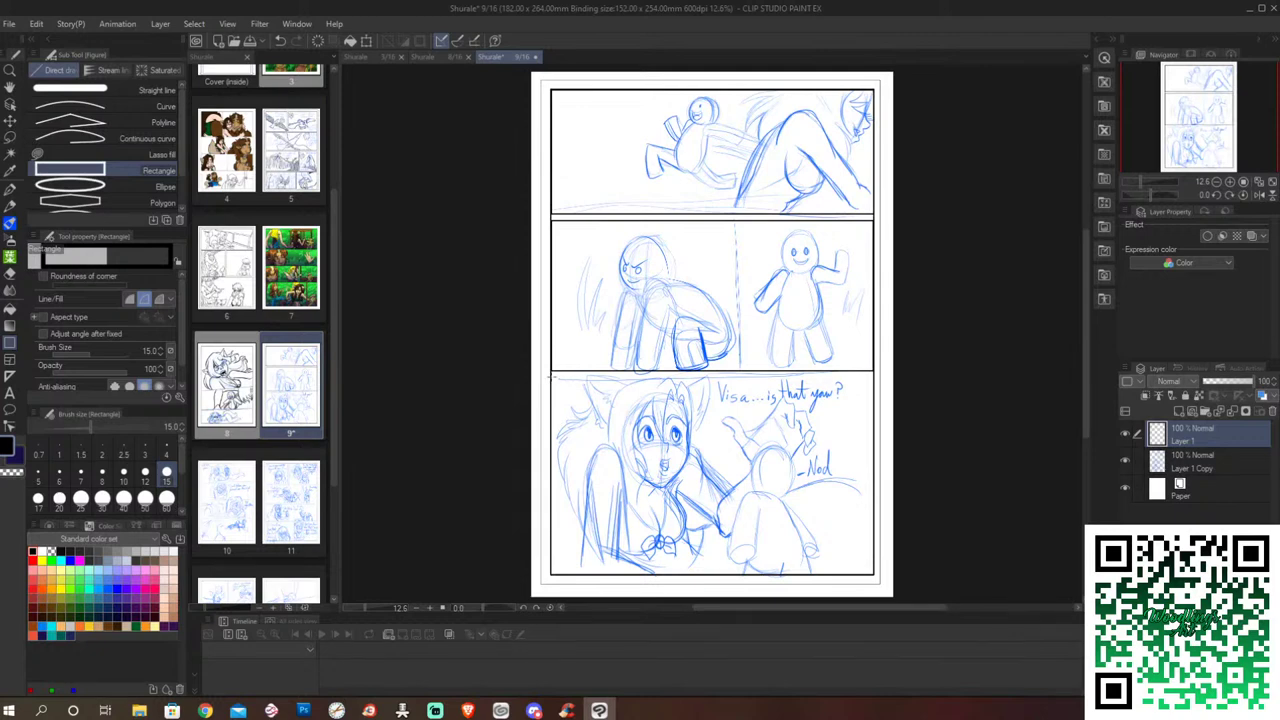
{"action": "left_click_drag", "start_coordinate": [550, 376], "coordinate": [875, 578]}
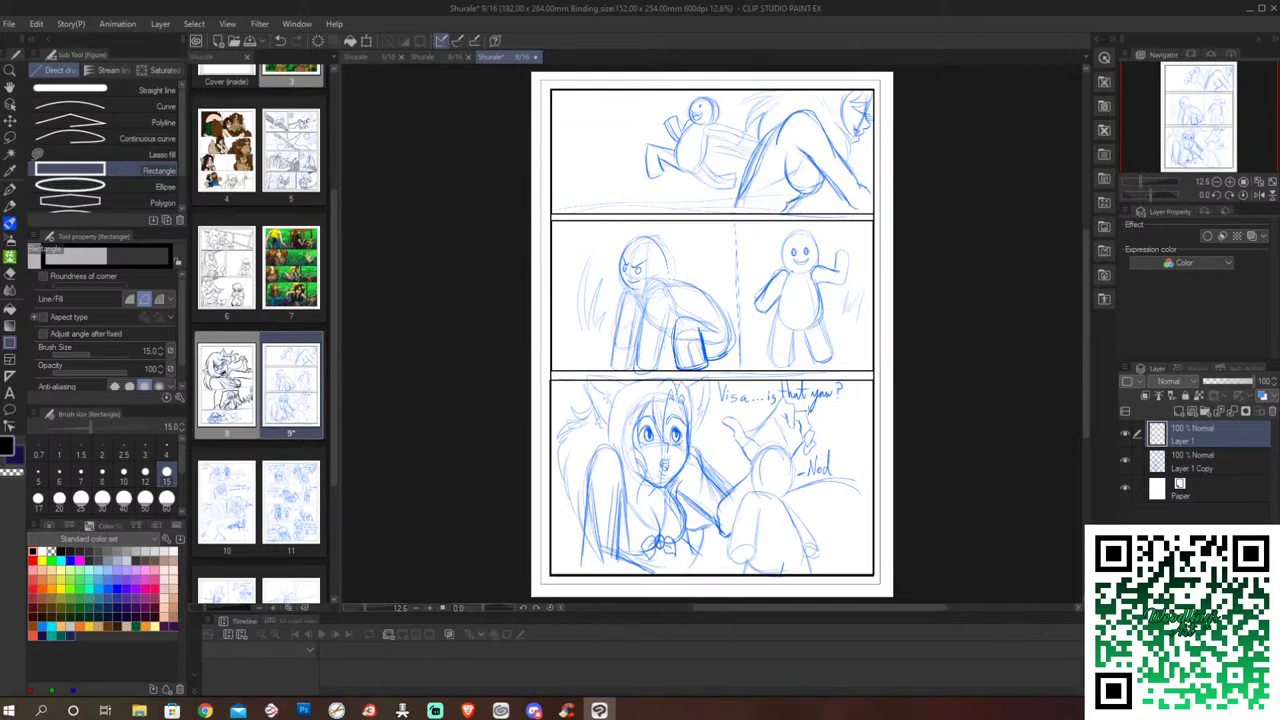
Step: Divide the middle panel with a narrow upright rectangle between the two sketched figures, redrawing it slightly further over
{"action": "left_click_drag", "start_coordinate": [728, 220], "coordinate": [734, 373]}
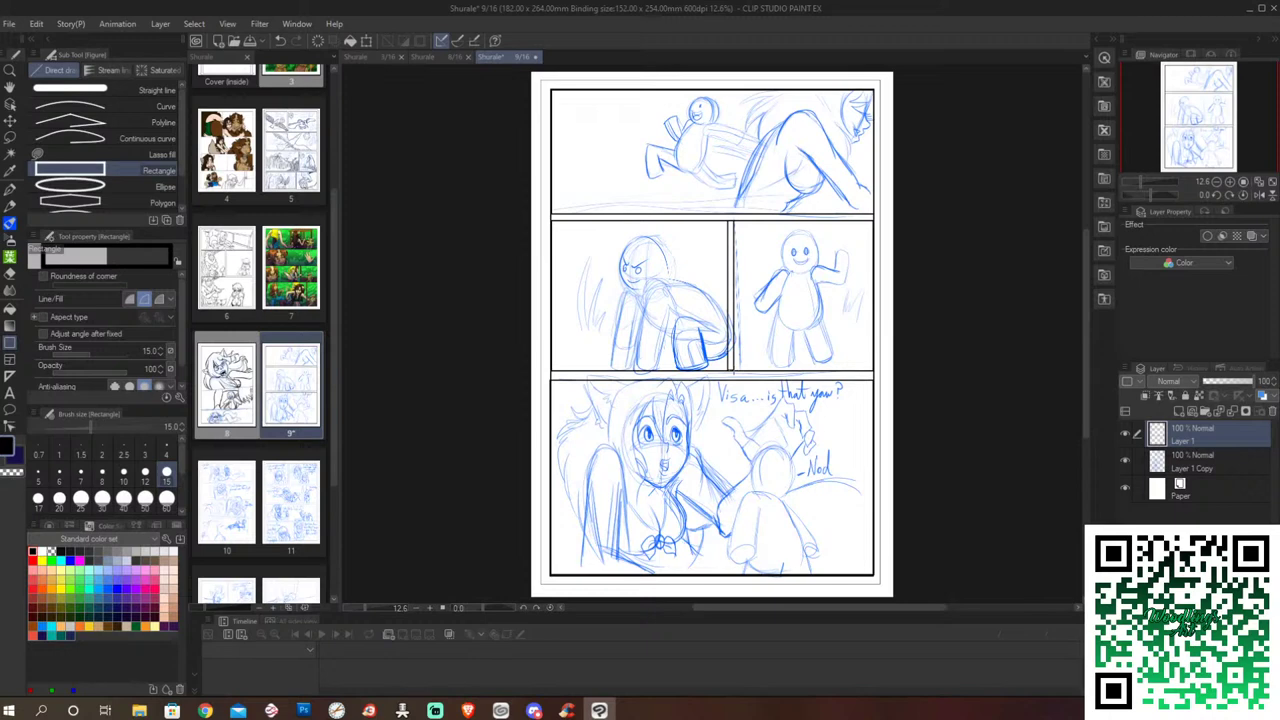
{"action": "key", "text": "ctrl+z"}
{"action": "left_click_drag", "start_coordinate": [729, 221], "coordinate": [738, 373]}
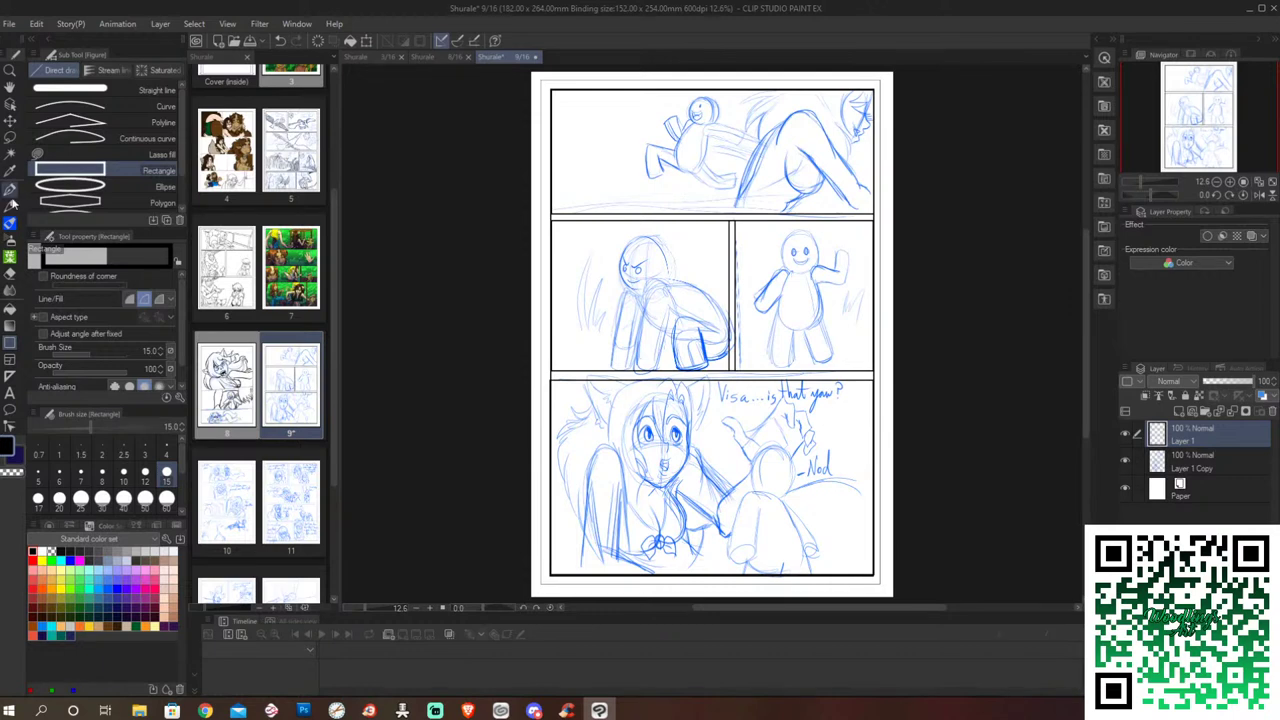
Step: Set the G-pen's brush size to 70
{"action": "left_click", "coordinate": [10, 187]}
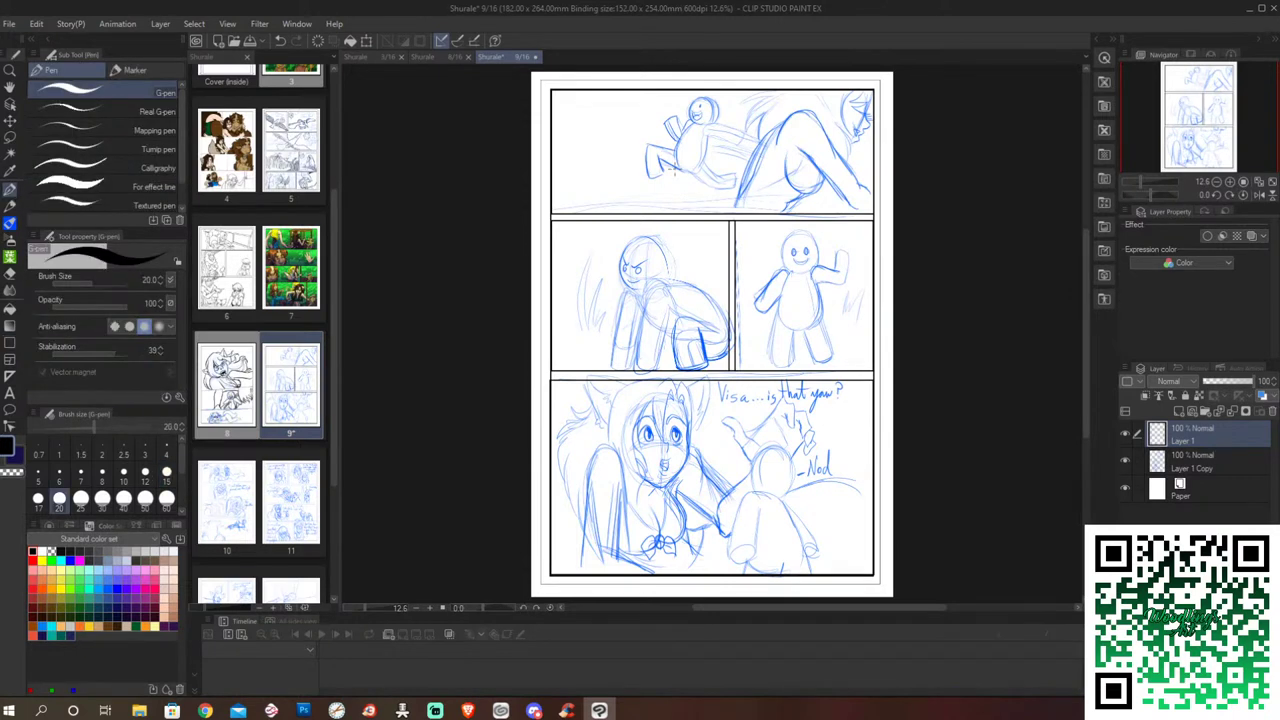
{"action": "key", "text": "bracketright"}
{"action": "key", "text": "bracketright"}
{"action": "key", "text": "bracketright"}
{"action": "key", "text": "bracketright"}
{"action": "key", "text": "bracketright"}
{"action": "key", "text": "bracketright"}
Step: Enlarge the Hard eraser to size 80 and erase the frame lines that cross the panel gutters
{"action": "key", "text": "e"}
{"action": "key", "text": "bracketright"}
{"action": "key", "text": "bracketright"}
{"action": "key", "text": "bracketright"}
{"action": "key", "text": "bracketright"}
{"action": "key", "text": "bracketright"}
{"action": "key", "text": "bracketright"}
{"action": "key", "text": "bracketright"}
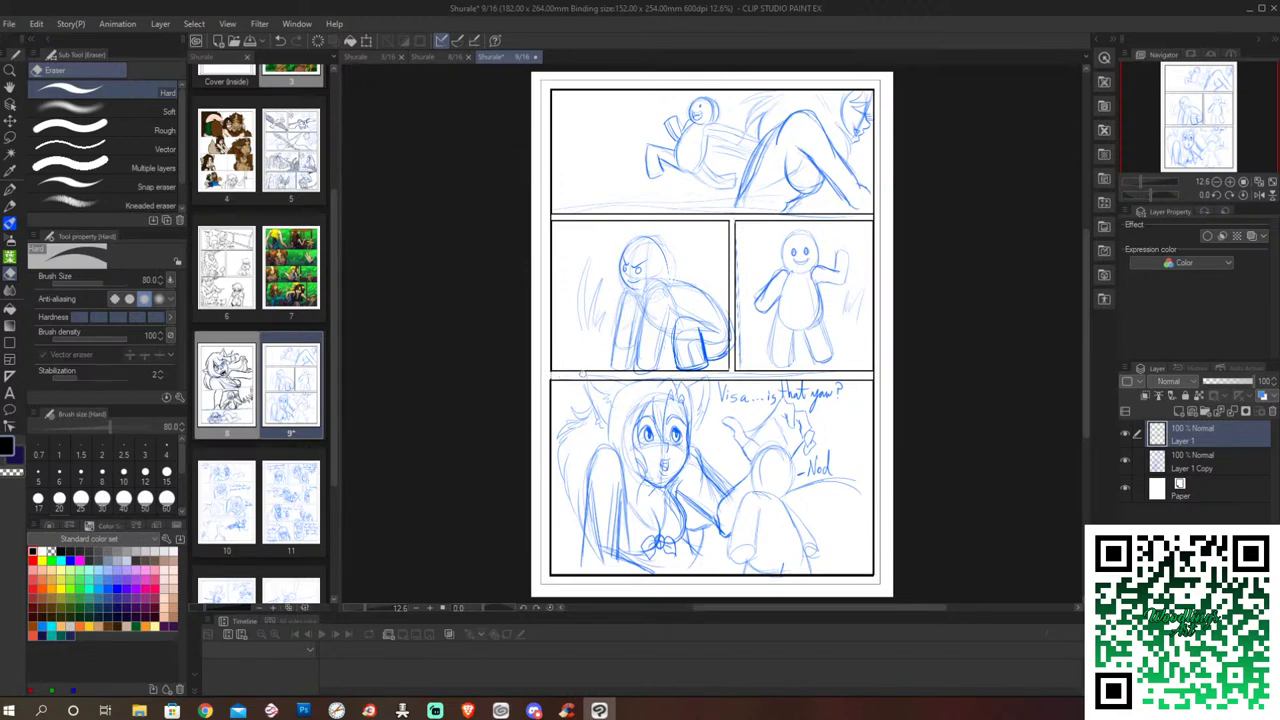
Step: Ink the crouching girl's back, torso, arms and face profile in the top panel with the G-pen at size 70
{"action": "key", "text": "p"}
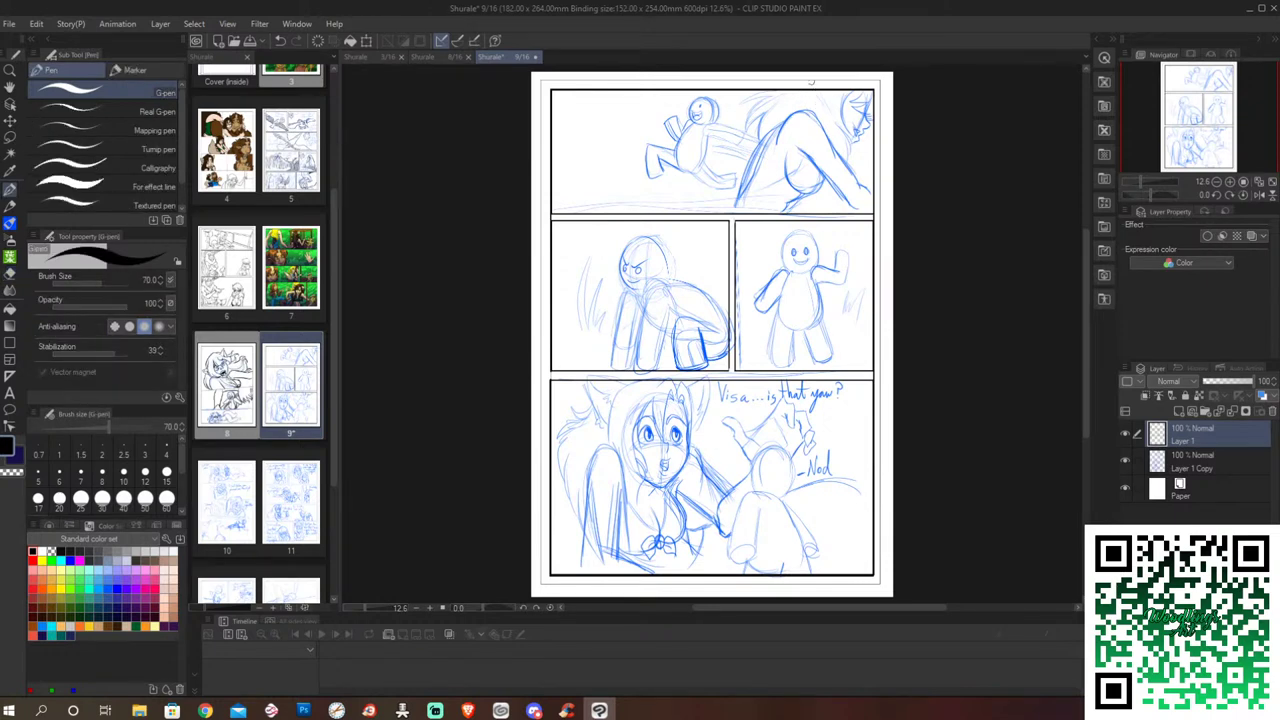
{"action": "mouse_move", "coordinate": [786, 148]}
{"action": "left_mouse_down"}
{"action": "mouse_move", "coordinate": [798, 196]}
{"action": "mouse_move", "coordinate": [810, 194]}
{"action": "left_mouse_up"}
{"action": "mouse_move", "coordinate": [778, 146]}
{"action": "left_mouse_down"}
{"action": "mouse_move", "coordinate": [830, 144]}
{"action": "mouse_move", "coordinate": [745, 168]}
{"action": "mouse_move", "coordinate": [736, 210]}
{"action": "left_mouse_up"}
{"action": "left_click_drag", "start_coordinate": [806, 190], "coordinate": [786, 212]}
{"action": "left_click_drag", "start_coordinate": [823, 124], "coordinate": [857, 179]}
{"action": "mouse_move", "coordinate": [820, 167]}
{"action": "left_mouse_down"}
{"action": "mouse_move", "coordinate": [842, 198]}
{"action": "mouse_move", "coordinate": [871, 184]}
{"action": "mouse_move", "coordinate": [837, 201]}
{"action": "left_mouse_up"}
{"action": "mouse_move", "coordinate": [848, 107]}
{"action": "left_mouse_down"}
{"action": "mouse_move", "coordinate": [866, 93]}
{"action": "mouse_move", "coordinate": [870, 132]}
{"action": "mouse_move", "coordinate": [855, 136]}
{"action": "left_mouse_up"}
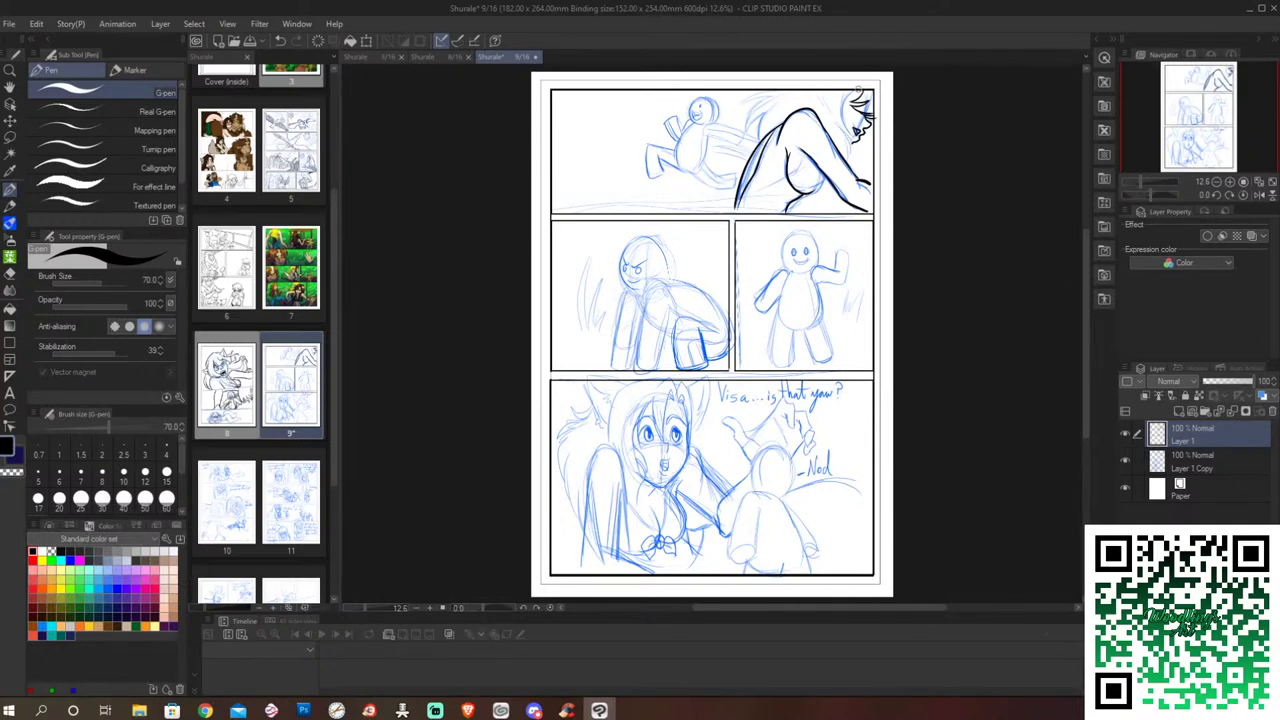
Step: Ink the crouching girl's hair and the small running doll figure behind her in the top panel
{"action": "left_click_drag", "start_coordinate": [857, 89], "coordinate": [848, 166]}
{"action": "mouse_move", "coordinate": [766, 94]}
{"action": "left_mouse_down"}
{"action": "mouse_move", "coordinate": [739, 98]}
{"action": "mouse_move", "coordinate": [765, 97]}
{"action": "mouse_move", "coordinate": [746, 119]}
{"action": "mouse_move", "coordinate": [753, 146]}
{"action": "mouse_move", "coordinate": [692, 172]}
{"action": "left_mouse_up"}
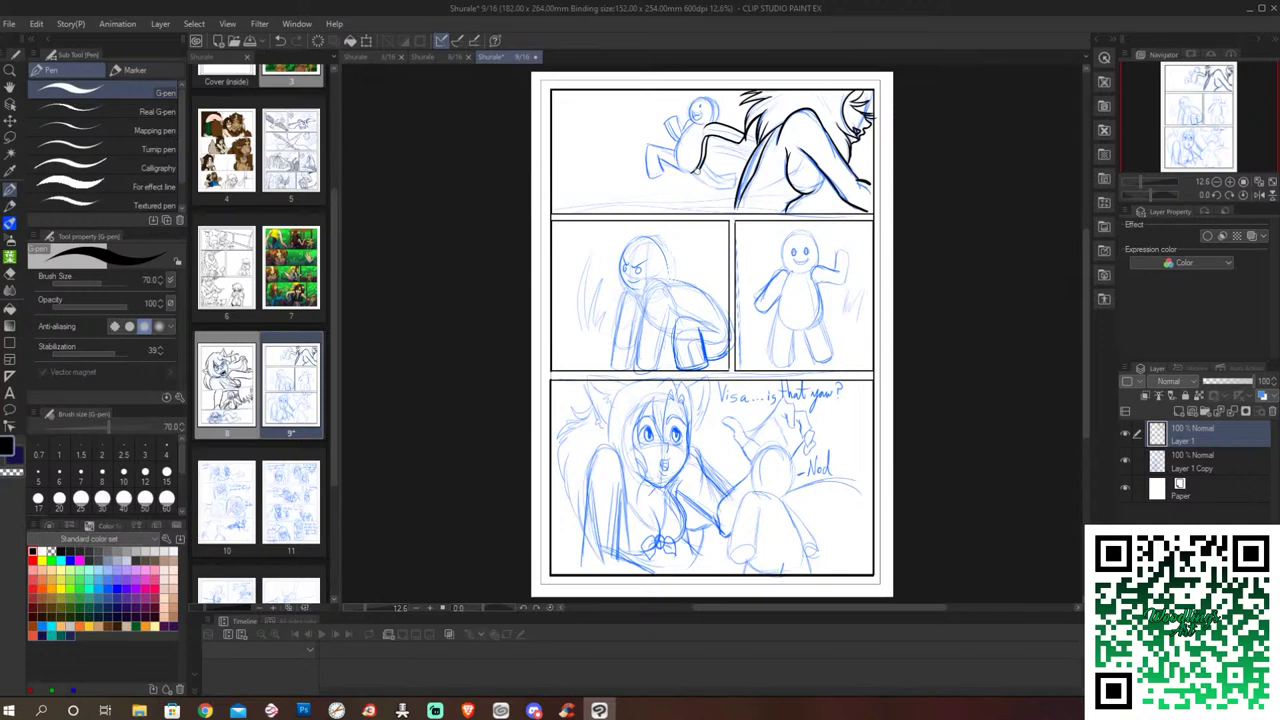
{"action": "mouse_move", "coordinate": [695, 123]}
{"action": "left_mouse_down"}
{"action": "mouse_move", "coordinate": [655, 165]}
{"action": "mouse_move", "coordinate": [661, 178]}
{"action": "mouse_move", "coordinate": [685, 171]}
{"action": "mouse_move", "coordinate": [710, 186]}
{"action": "mouse_move", "coordinate": [738, 172]}
{"action": "left_mouse_up"}
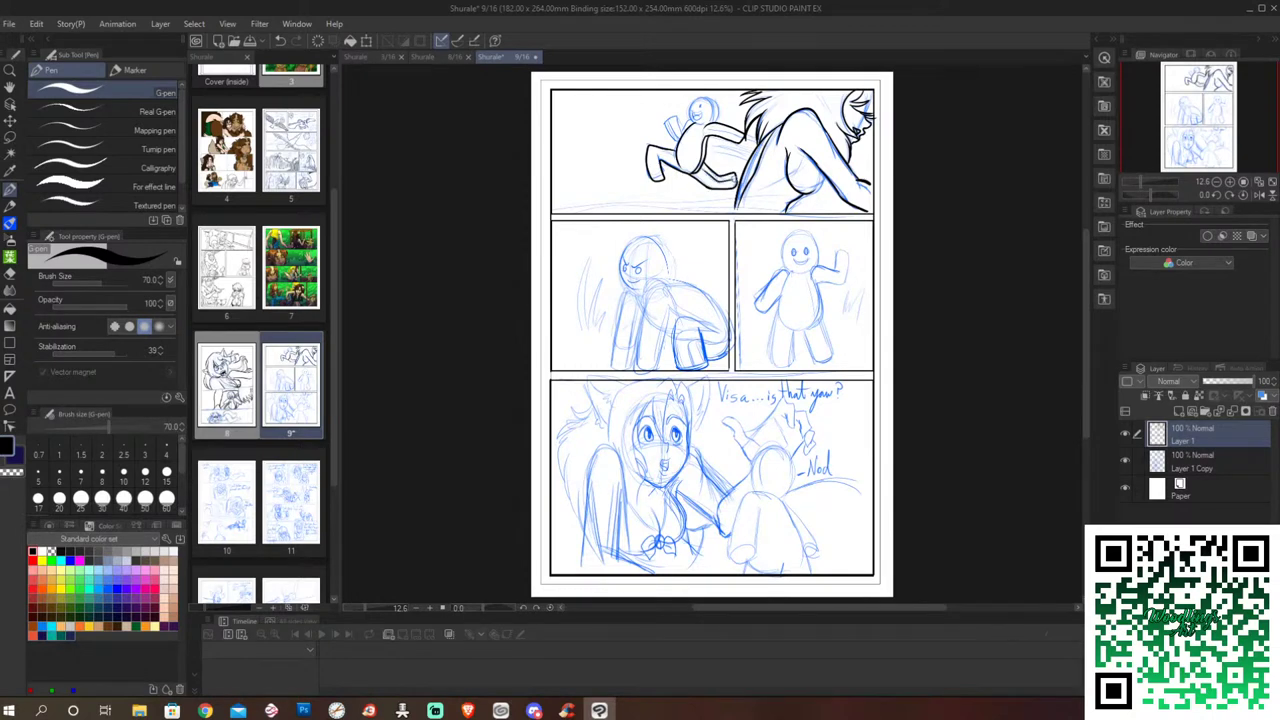
{"action": "mouse_move", "coordinate": [676, 116]}
{"action": "left_mouse_down"}
{"action": "mouse_move", "coordinate": [691, 128]}
{"action": "mouse_move", "coordinate": [664, 142]}
{"action": "mouse_move", "coordinate": [711, 100]}
{"action": "mouse_move", "coordinate": [718, 122]}
{"action": "mouse_move", "coordinate": [689, 118]}
{"action": "mouse_move", "coordinate": [759, 143]}
{"action": "left_mouse_up"}
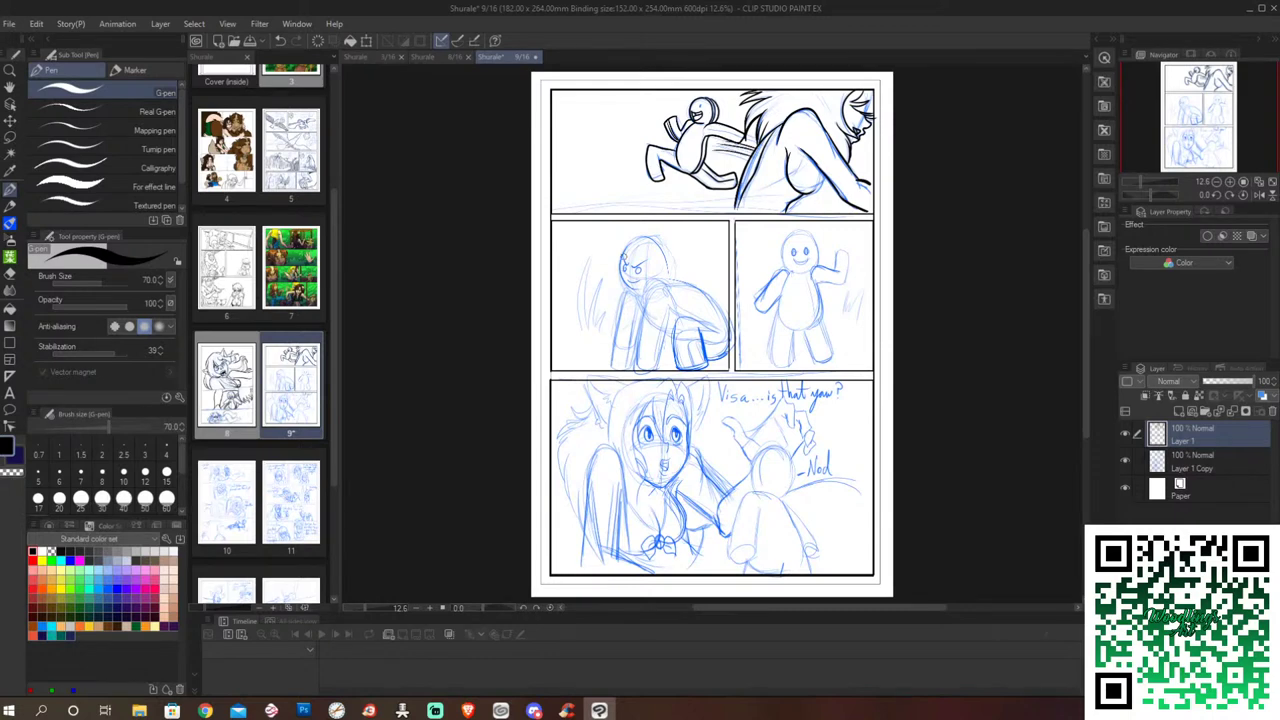
Step: Ink the angry doll's brow, the front of its head and both arms in the first middle panel, redoing unsatisfactory head strokes
{"action": "left_click_drag", "start_coordinate": [622, 255], "coordinate": [636, 270]}
{"action": "left_click_drag", "start_coordinate": [617, 262], "coordinate": [640, 238]}
{"action": "key", "text": "ctrl+z"}
{"action": "left_click_drag", "start_coordinate": [633, 237], "coordinate": [618, 292]}
{"action": "key", "text": "ctrl+z"}
{"action": "left_click_drag", "start_coordinate": [621, 258], "coordinate": [668, 362]}
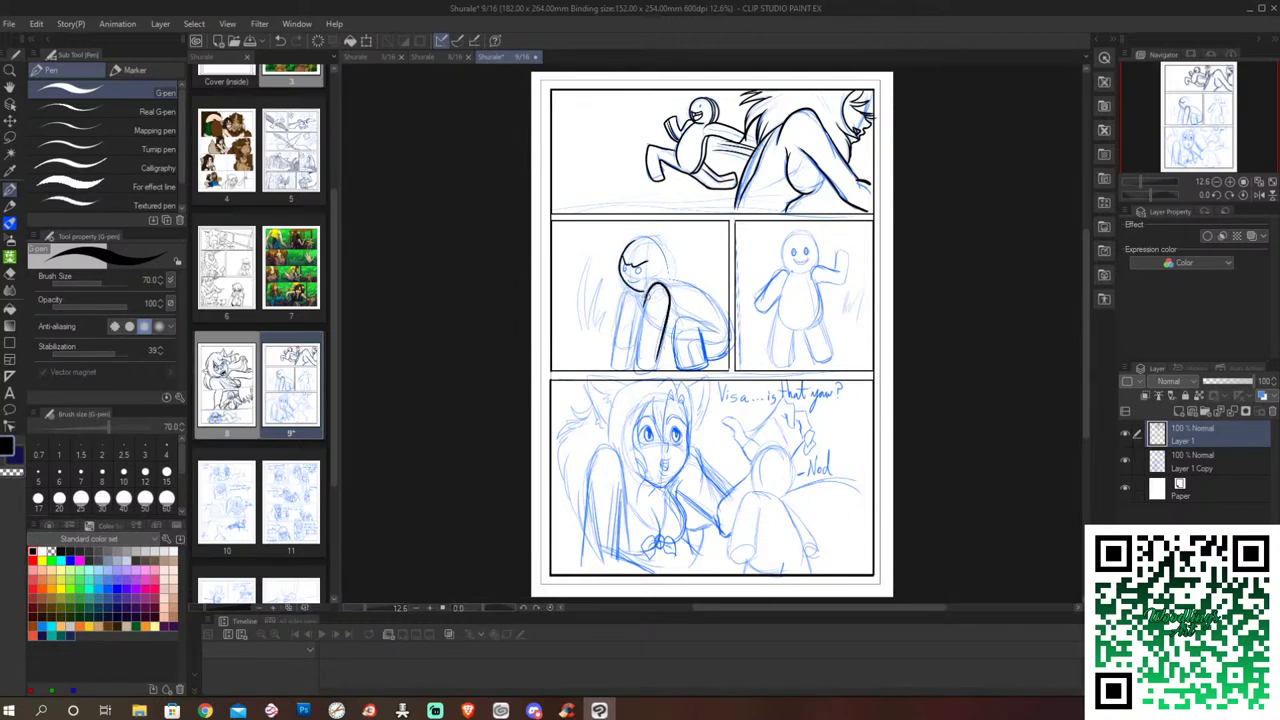
{"action": "left_click_drag", "start_coordinate": [624, 298], "coordinate": [638, 368]}
{"action": "left_click_drag", "start_coordinate": [624, 300], "coordinate": [612, 368]}
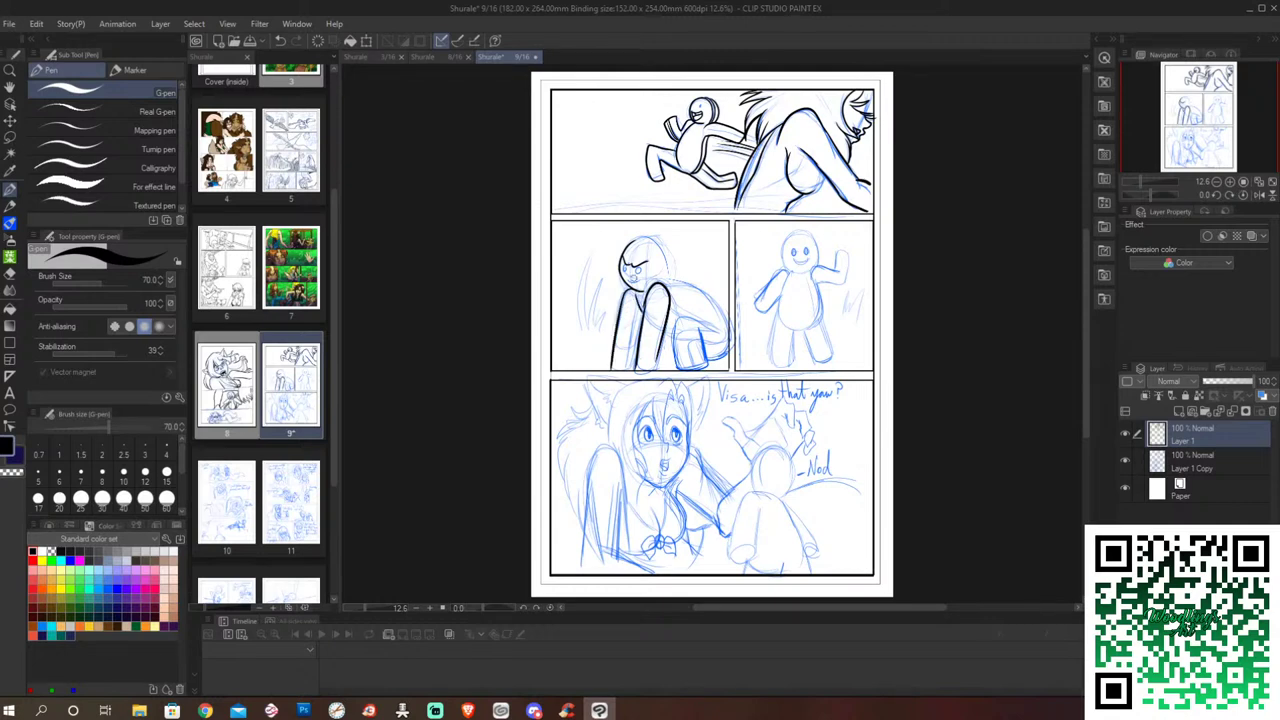
Step: Finish inking the angry doll's face, back of the head, bent legs and curved back in the first middle panel
{"action": "mouse_move", "coordinate": [629, 276]}
{"action": "left_mouse_down"}
{"action": "mouse_move", "coordinate": [641, 283]}
{"action": "mouse_move", "coordinate": [629, 266]}
{"action": "left_mouse_up"}
{"action": "mouse_move", "coordinate": [636, 268]}
{"action": "left_mouse_down"}
{"action": "mouse_move", "coordinate": [667, 250]}
{"action": "mouse_move", "coordinate": [669, 284]}
{"action": "left_mouse_up"}
{"action": "key", "text": "ctrl+z"}
{"action": "mouse_move", "coordinate": [711, 329]}
{"action": "left_mouse_down"}
{"action": "mouse_move", "coordinate": [674, 336]}
{"action": "mouse_move", "coordinate": [672, 367]}
{"action": "left_mouse_up"}
{"action": "mouse_move", "coordinate": [702, 330]}
{"action": "left_mouse_down"}
{"action": "mouse_move", "coordinate": [709, 370]}
{"action": "mouse_move", "coordinate": [729, 355]}
{"action": "left_mouse_up"}
{"action": "left_click_drag", "start_coordinate": [670, 284], "coordinate": [694, 292]}
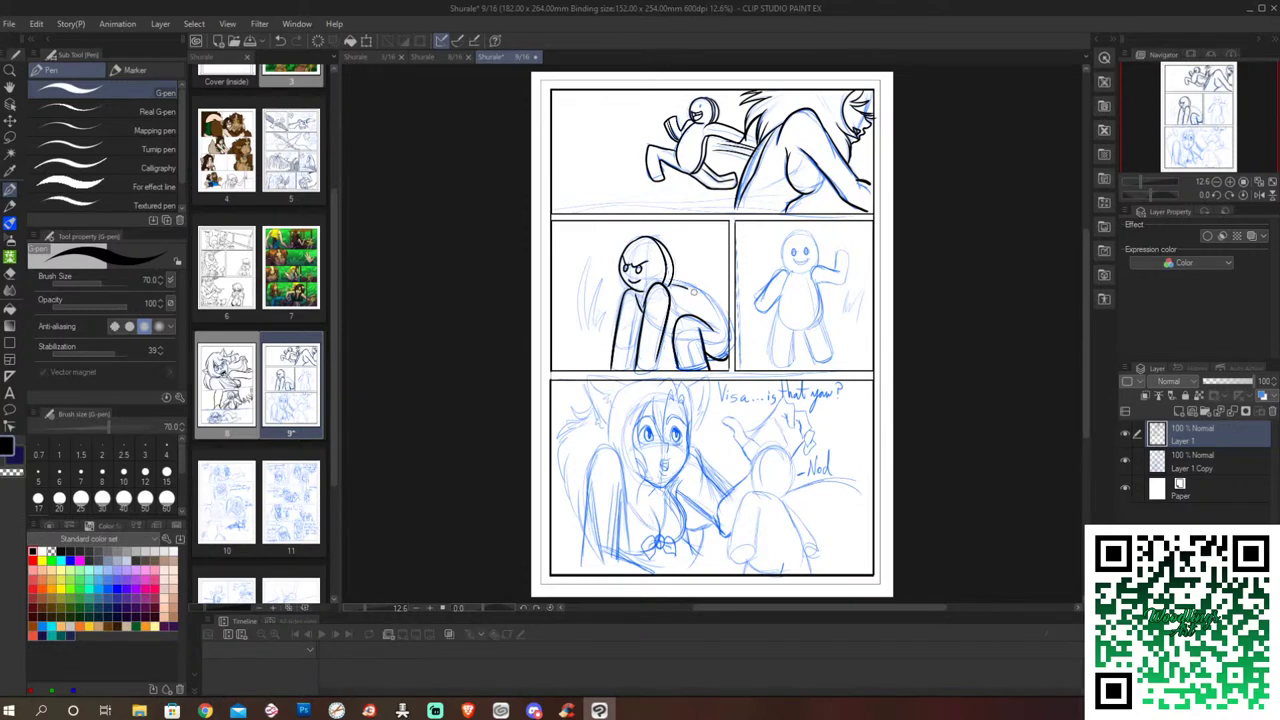
{"action": "key", "text": "ctrl+z"}
{"action": "mouse_move", "coordinate": [676, 283]}
{"action": "left_mouse_down"}
{"action": "mouse_move", "coordinate": [728, 326]}
{"action": "mouse_move", "coordinate": [695, 306]}
{"action": "left_mouse_up"}
{"action": "key", "text": "ctrl+z"}
{"action": "mouse_move", "coordinate": [676, 296]}
{"action": "left_mouse_down"}
{"action": "mouse_move", "coordinate": [728, 344]}
{"action": "mouse_move", "coordinate": [665, 340]}
{"action": "mouse_move", "coordinate": [655, 371]}
{"action": "left_mouse_up"}
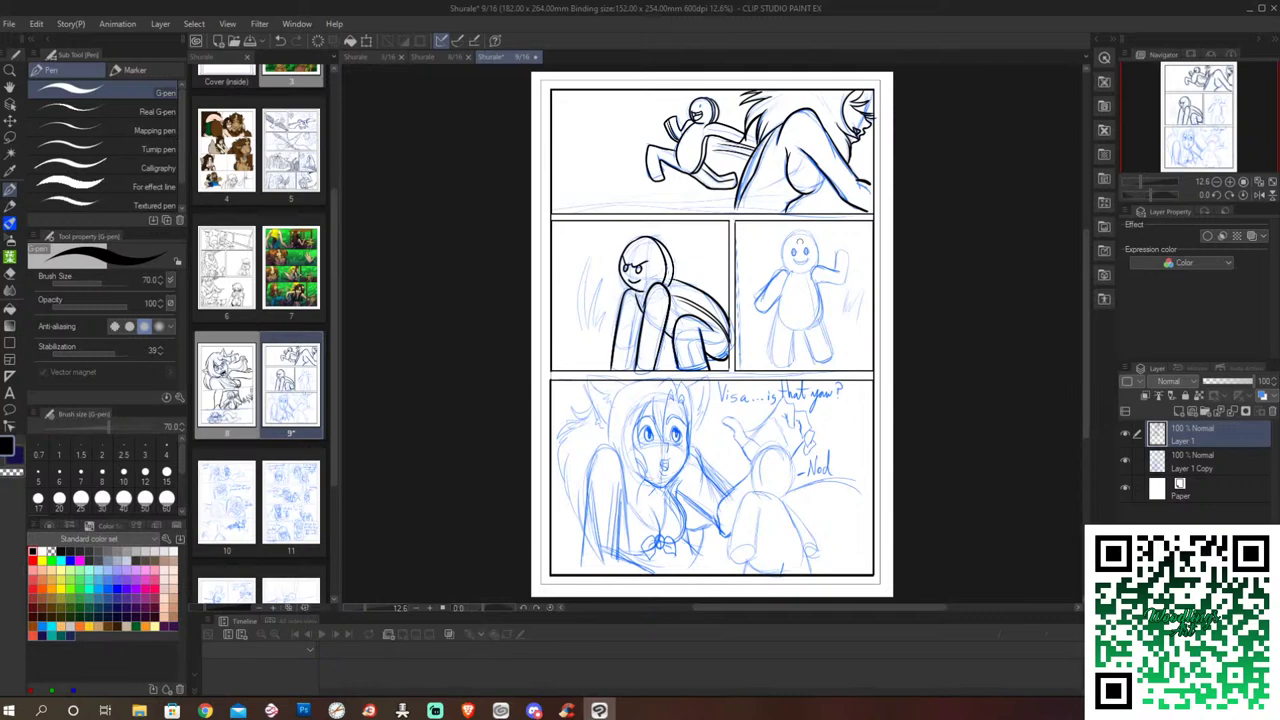
Step: Ink the smiling, waving doll's face, body, limbs and head in the second middle panel
{"action": "left_click_drag", "start_coordinate": [793, 250], "coordinate": [808, 255]}
{"action": "mouse_move", "coordinate": [794, 261]}
{"action": "left_mouse_down"}
{"action": "mouse_move", "coordinate": [806, 260]}
{"action": "mouse_move", "coordinate": [746, 300]}
{"action": "mouse_move", "coordinate": [784, 284]}
{"action": "mouse_move", "coordinate": [769, 362]}
{"action": "mouse_move", "coordinate": [791, 327]}
{"action": "mouse_move", "coordinate": [821, 361]}
{"action": "mouse_move", "coordinate": [820, 282]}
{"action": "mouse_move", "coordinate": [834, 355]}
{"action": "left_mouse_up"}
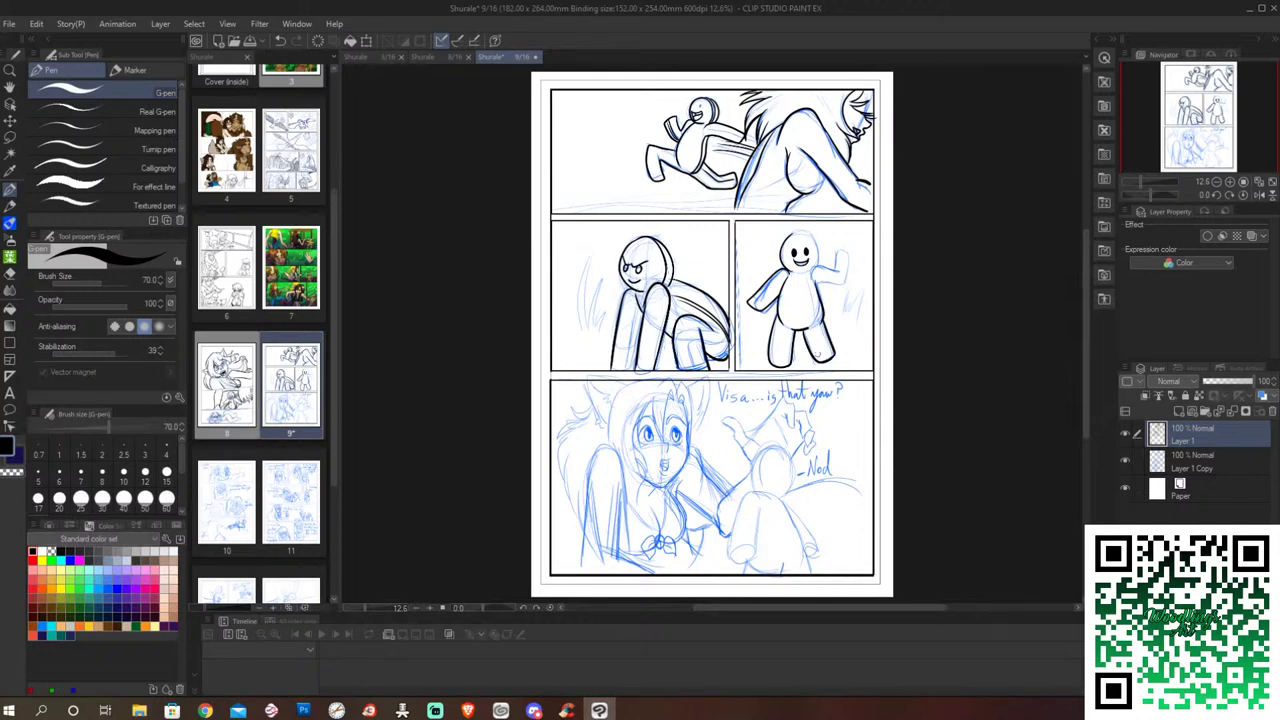
{"action": "mouse_move", "coordinate": [809, 277]}
{"action": "left_mouse_down"}
{"action": "mouse_move", "coordinate": [843, 263]}
{"action": "mouse_move", "coordinate": [847, 279]}
{"action": "left_mouse_up"}
{"action": "key", "text": "ctrl+z"}
{"action": "left_click_drag", "start_coordinate": [791, 235], "coordinate": [801, 275]}
Step: Ink the girl's bangs, first eye, nose, open mouth and the hair framing her face in the bottom panel
{"action": "left_click_drag", "start_coordinate": [663, 394], "coordinate": [651, 443]}
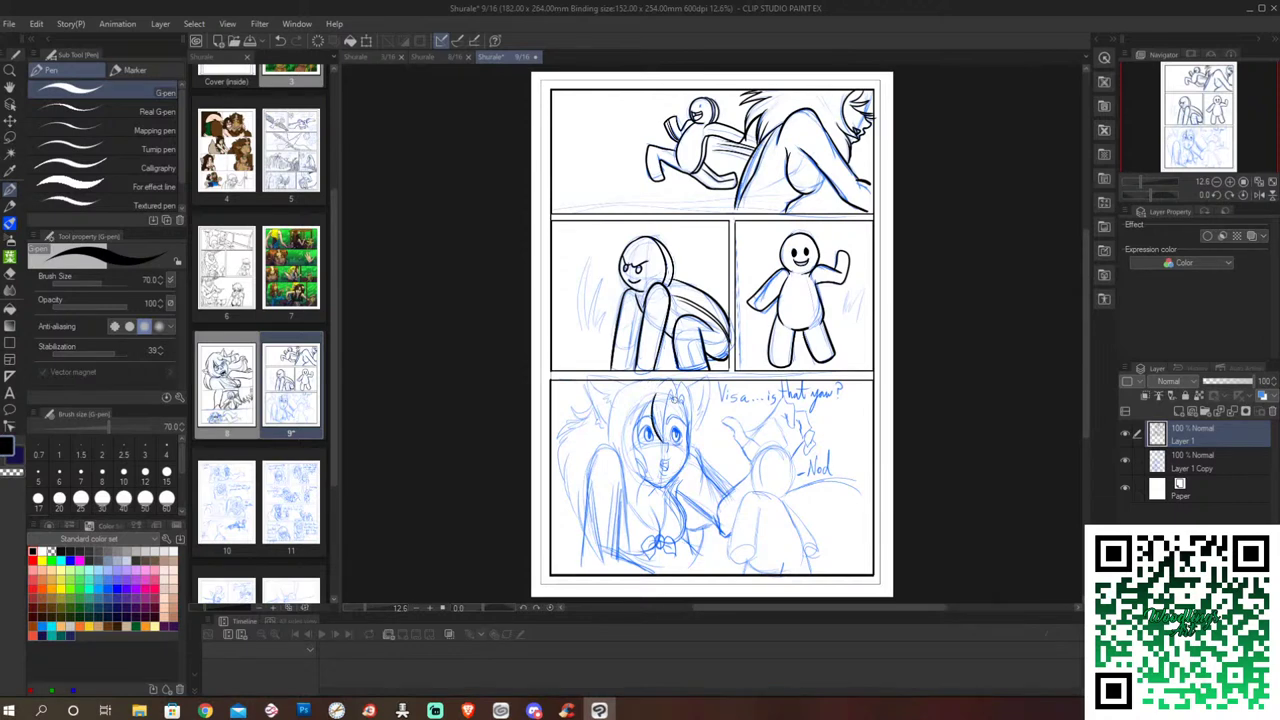
{"action": "left_click_drag", "start_coordinate": [663, 391], "coordinate": [676, 441]}
{"action": "mouse_move", "coordinate": [655, 395]}
{"action": "left_mouse_down"}
{"action": "mouse_move", "coordinate": [631, 449]}
{"action": "mouse_move", "coordinate": [645, 509]}
{"action": "left_mouse_up"}
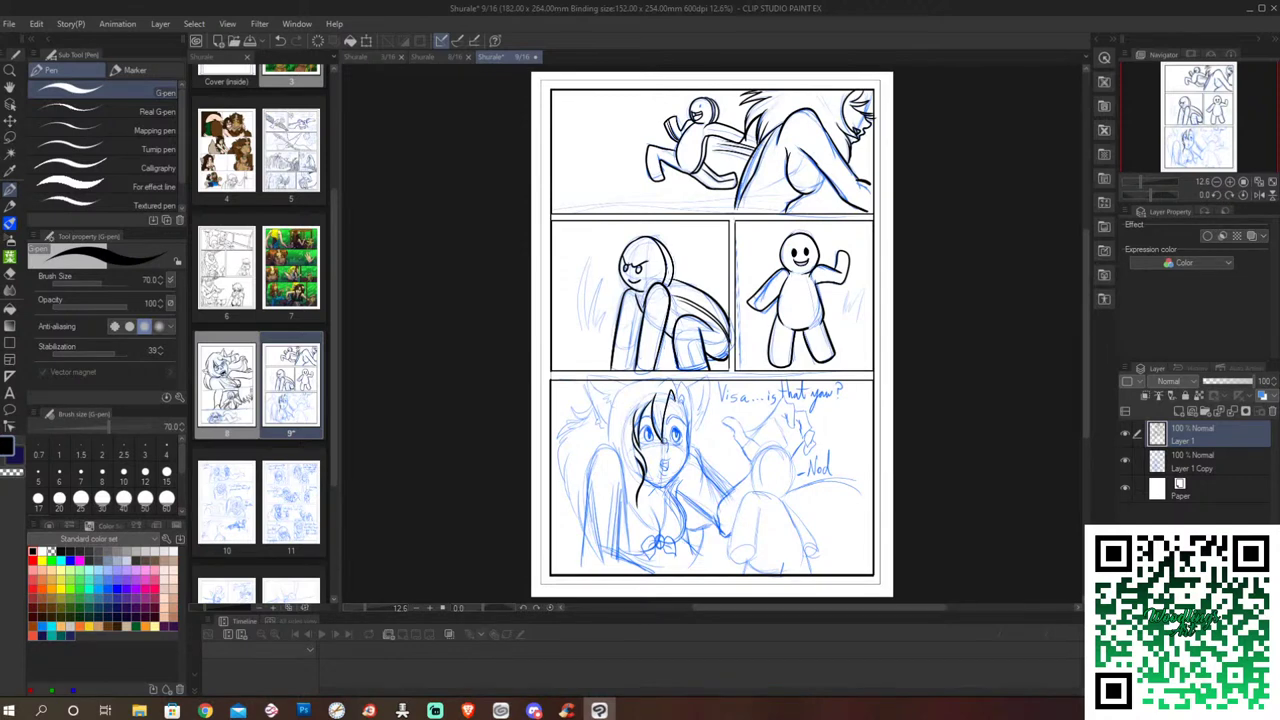
{"action": "left_click_drag", "start_coordinate": [662, 437], "coordinate": [668, 476]}
{"action": "left_click_drag", "start_coordinate": [638, 426], "coordinate": [653, 443]}
{"action": "key", "text": "ctrl+z"}
{"action": "left_click_drag", "start_coordinate": [640, 423], "coordinate": [648, 414]}
{"action": "mouse_move", "coordinate": [676, 381]}
{"action": "left_mouse_down"}
{"action": "mouse_move", "coordinate": [672, 405]}
{"action": "mouse_move", "coordinate": [682, 402]}
{"action": "mouse_move", "coordinate": [670, 404]}
{"action": "mouse_move", "coordinate": [694, 432]}
{"action": "mouse_move", "coordinate": [694, 460]}
{"action": "left_mouse_up"}
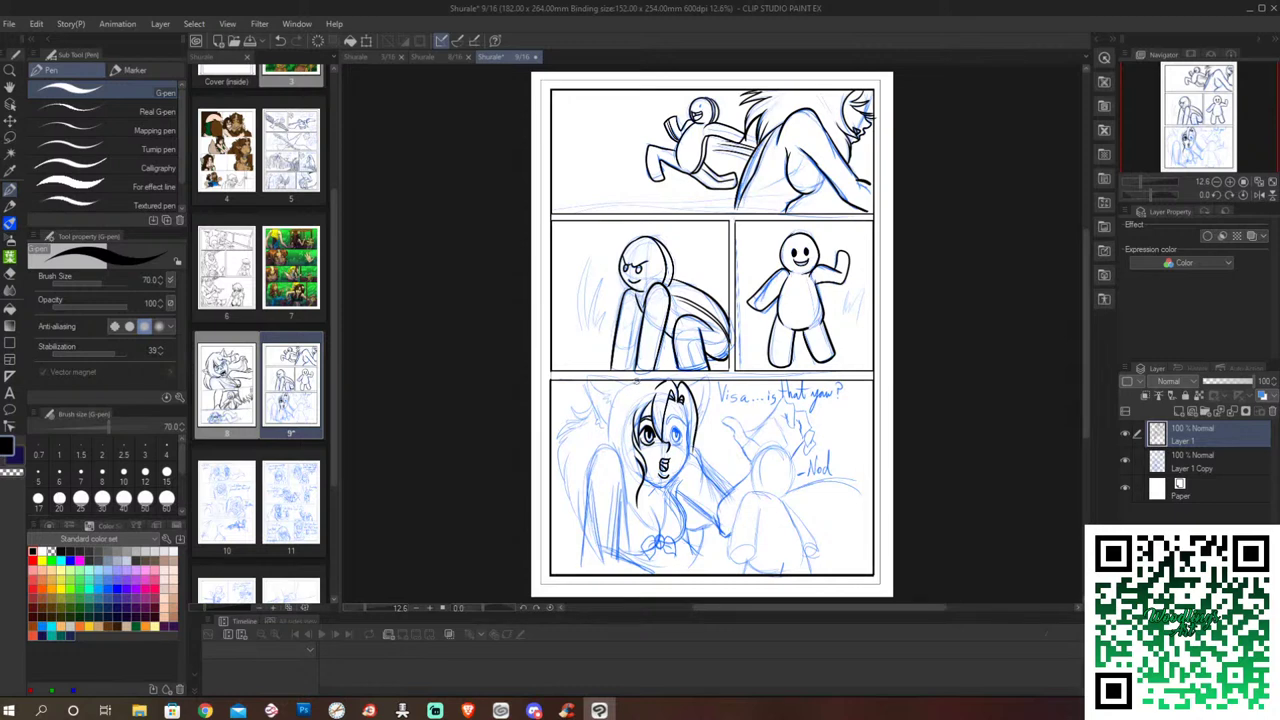
Step: Ink the girl's first pointed ear, the bushy outer hair and her near arm in the bottom panel
{"action": "left_click_drag", "start_coordinate": [638, 378], "coordinate": [608, 444]}
{"action": "left_click_drag", "start_coordinate": [584, 382], "coordinate": [598, 418]}
{"action": "left_click_drag", "start_coordinate": [593, 421], "coordinate": [608, 434]}
{"action": "mouse_move", "coordinate": [586, 383]}
{"action": "left_mouse_down"}
{"action": "mouse_move", "coordinate": [610, 394]}
{"action": "mouse_move", "coordinate": [606, 407]}
{"action": "mouse_move", "coordinate": [630, 386]}
{"action": "mouse_move", "coordinate": [581, 414]}
{"action": "mouse_move", "coordinate": [592, 411]}
{"action": "mouse_move", "coordinate": [582, 402]}
{"action": "mouse_move", "coordinate": [558, 438]}
{"action": "mouse_move", "coordinate": [576, 428]}
{"action": "mouse_move", "coordinate": [556, 482]}
{"action": "mouse_move", "coordinate": [574, 514]}
{"action": "left_mouse_up"}
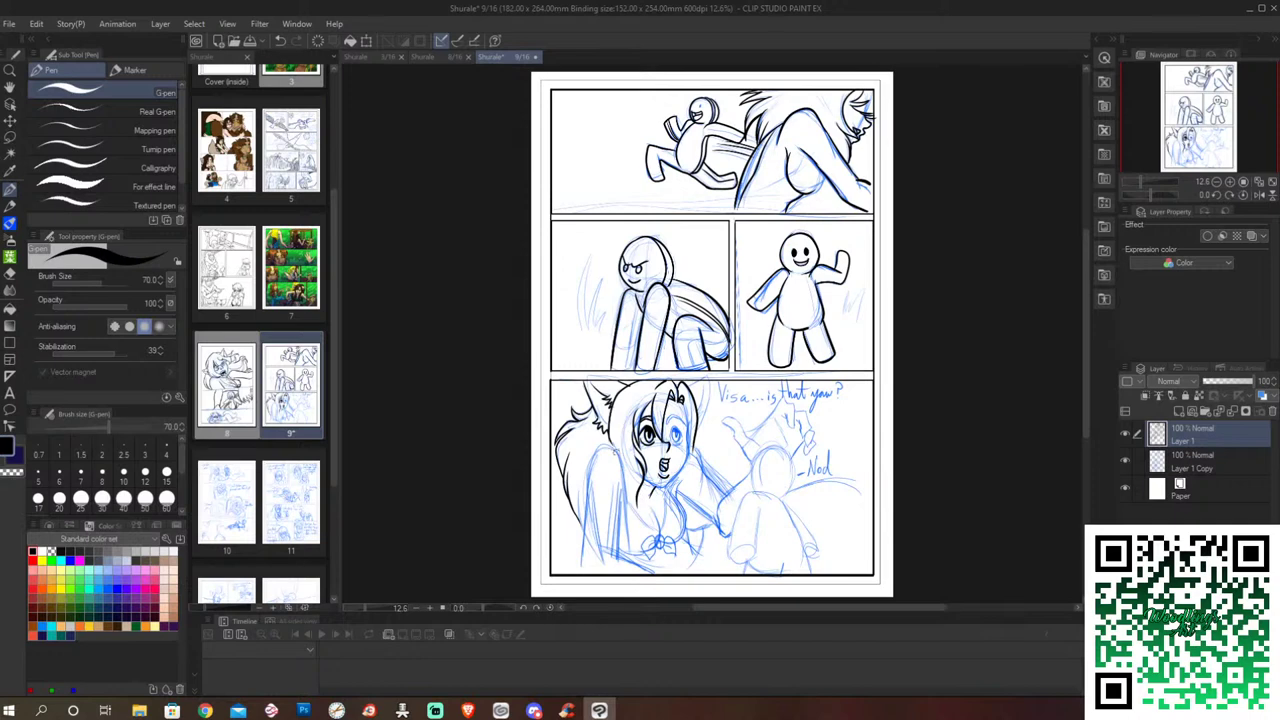
{"action": "left_click_drag", "start_coordinate": [605, 419], "coordinate": [622, 552]}
{"action": "mouse_move", "coordinate": [603, 449]}
{"action": "left_mouse_down"}
{"action": "mouse_move", "coordinate": [580, 560]}
{"action": "mouse_move", "coordinate": [582, 575]}
{"action": "mouse_move", "coordinate": [610, 574]}
{"action": "left_mouse_up"}
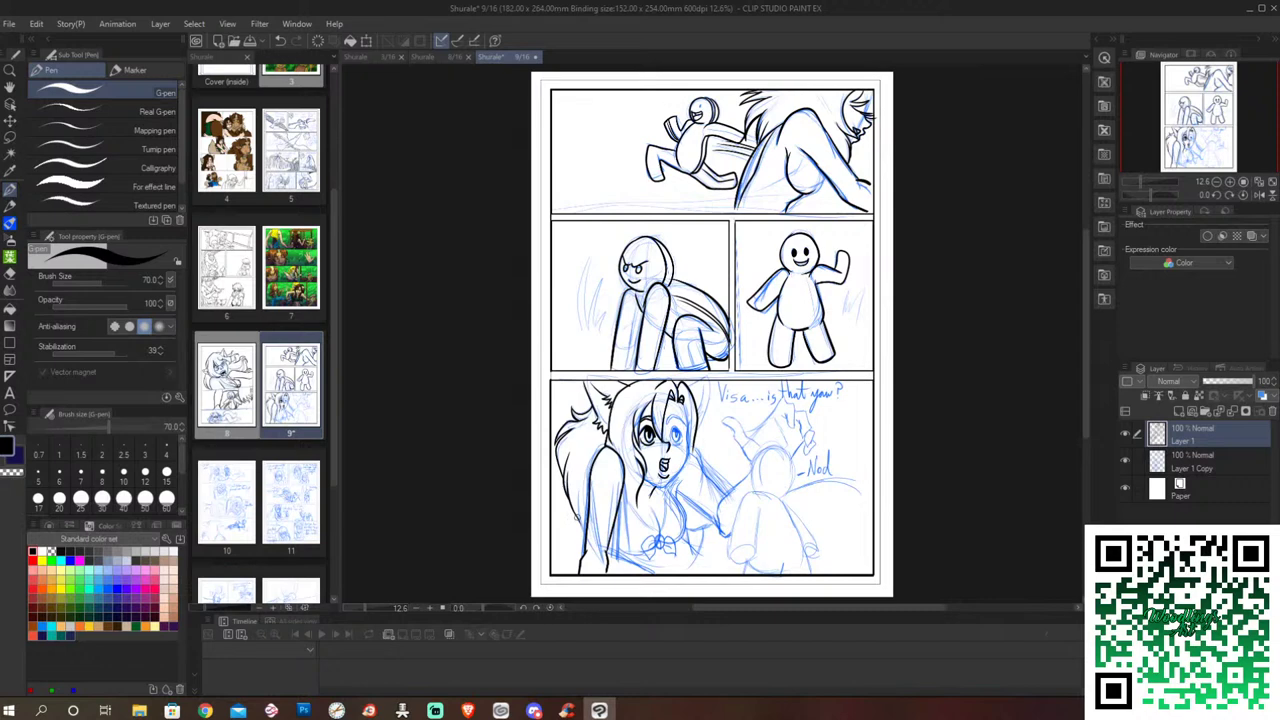
Step: Ink the curled hair end, lower arm, neckline, second eye and second ear of the girl in the bottom panel
{"action": "left_click_drag", "start_coordinate": [580, 516], "coordinate": [577, 552]}
{"action": "left_click_drag", "start_coordinate": [626, 553], "coordinate": [611, 575]}
{"action": "left_click_drag", "start_coordinate": [650, 507], "coordinate": [655, 530]}
{"action": "left_click_drag", "start_coordinate": [666, 487], "coordinate": [650, 539]}
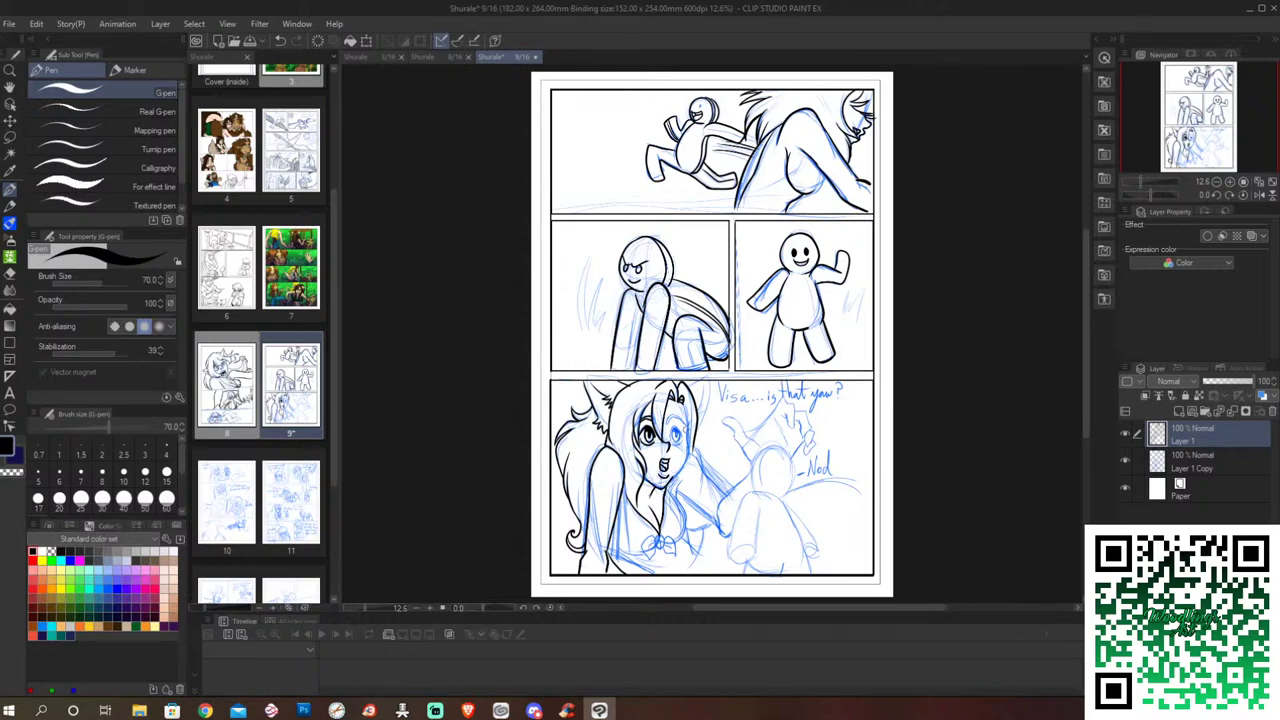
{"action": "left_click_drag", "start_coordinate": [687, 426], "coordinate": [675, 480]}
{"action": "left_click_drag", "start_coordinate": [710, 381], "coordinate": [697, 418]}
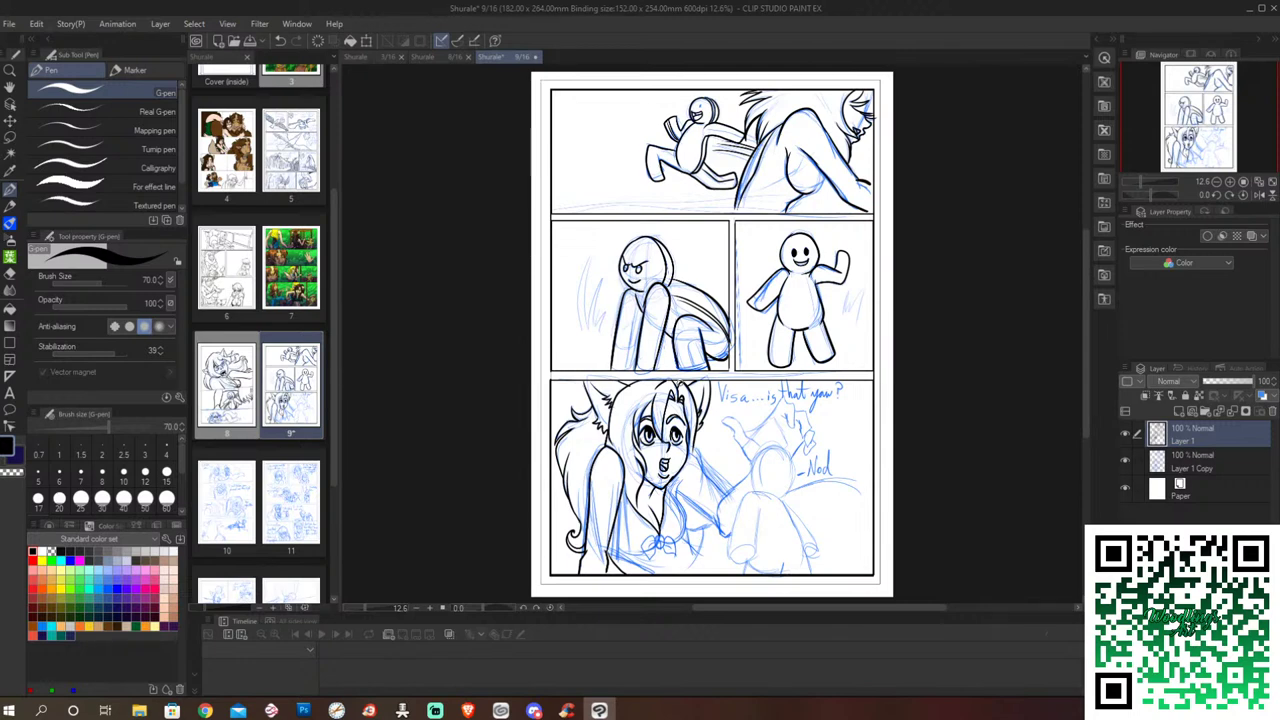
Step: Ink the girl's raised hand and forearm reaching above the doll, plus her far shoulder line in the bottom panel
{"action": "key", "text": "alt+Tab"}
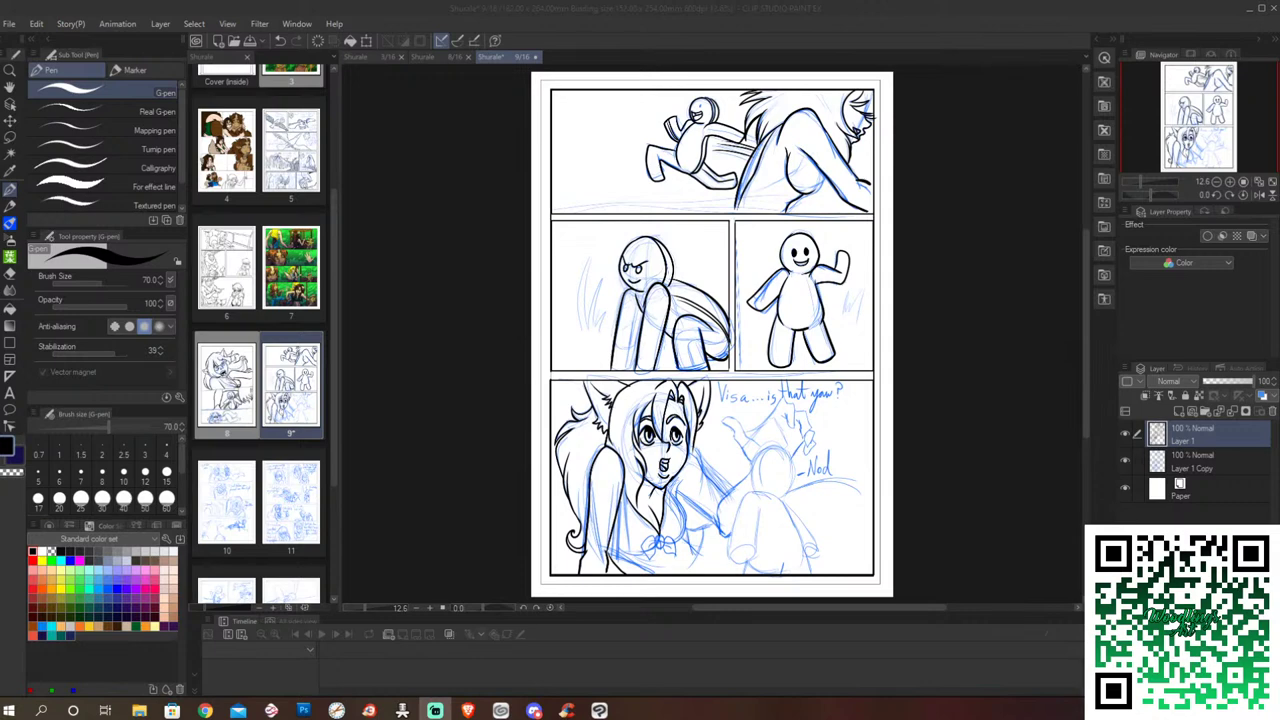
{"action": "left_click", "coordinate": [788, 420]}
{"action": "mouse_move", "coordinate": [784, 403]}
{"action": "left_mouse_down"}
{"action": "mouse_move", "coordinate": [801, 437]}
{"action": "mouse_move", "coordinate": [798, 406]}
{"action": "mouse_move", "coordinate": [747, 436]}
{"action": "mouse_move", "coordinate": [740, 422]}
{"action": "mouse_move", "coordinate": [744, 454]}
{"action": "mouse_move", "coordinate": [760, 452]}
{"action": "mouse_move", "coordinate": [720, 537]}
{"action": "left_mouse_up"}
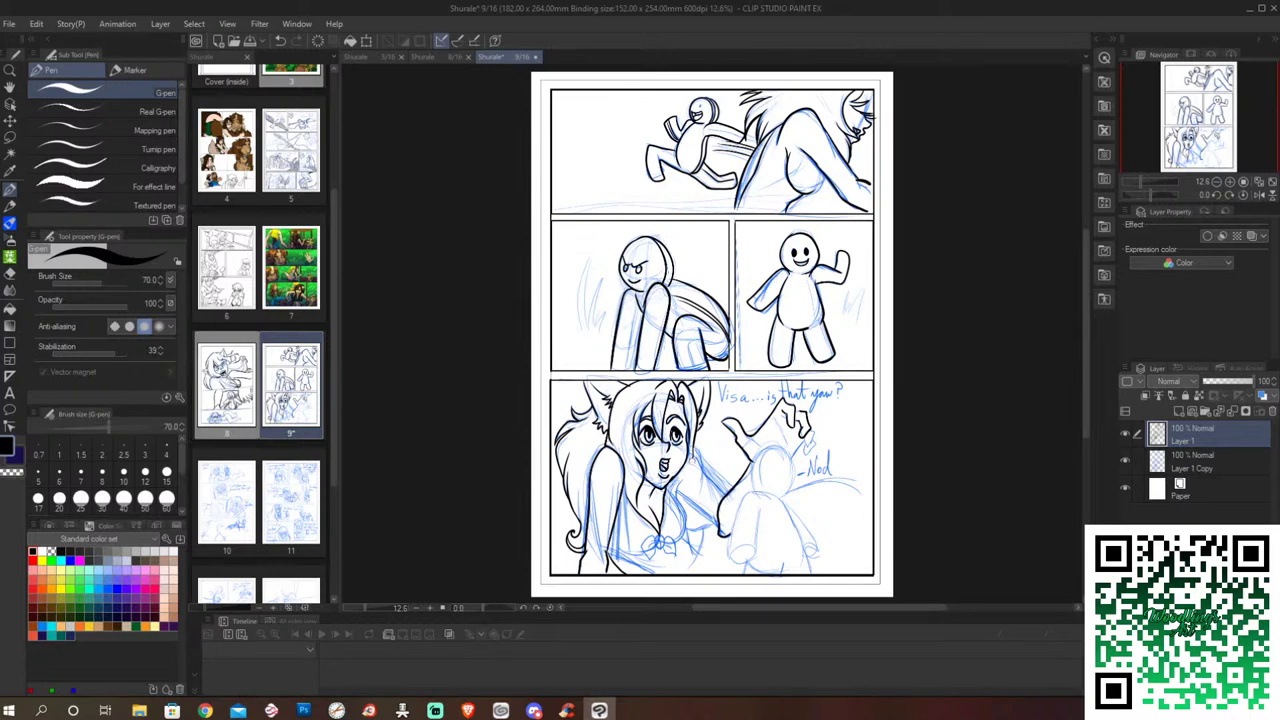
{"action": "left_click_drag", "start_coordinate": [691, 455], "coordinate": [679, 488]}
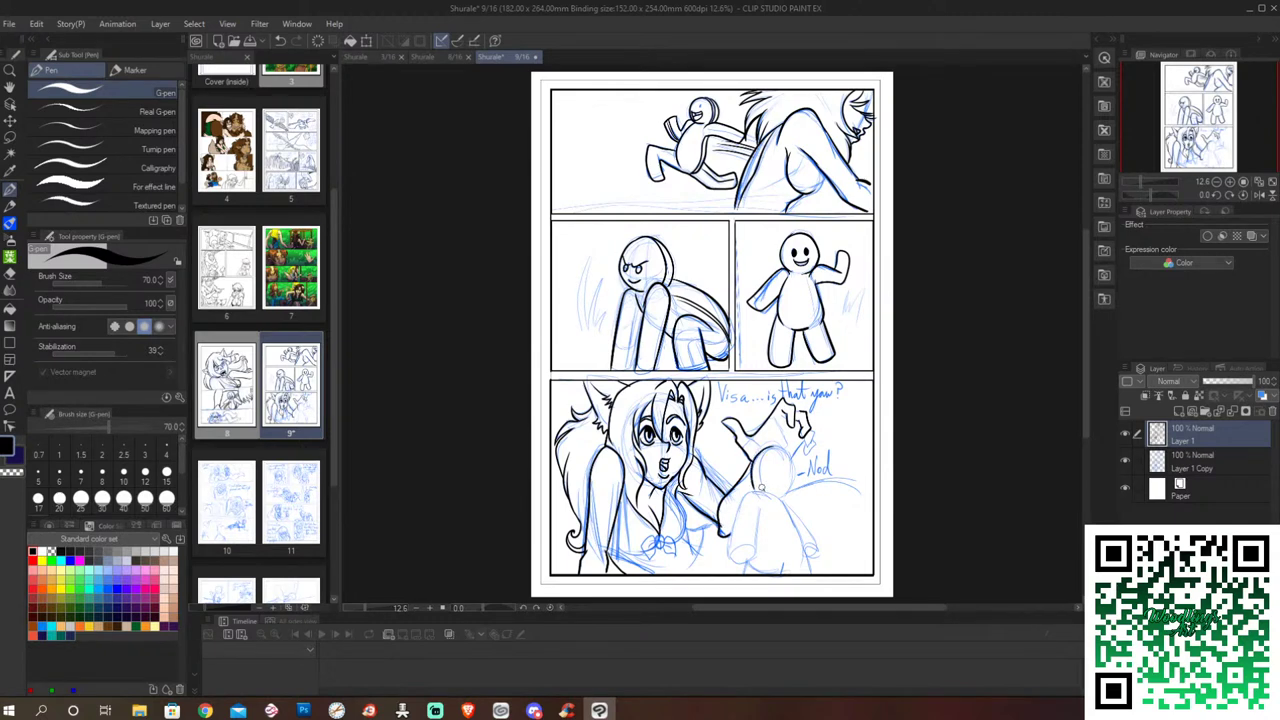
Step: Ink the doll seen from behind in the bottom panel, including its head, arms, torso and legs
{"action": "mouse_move", "coordinate": [761, 489]}
{"action": "left_mouse_down"}
{"action": "mouse_move", "coordinate": [783, 449]}
{"action": "mouse_move", "coordinate": [790, 494]}
{"action": "mouse_move", "coordinate": [730, 554]}
{"action": "mouse_move", "coordinate": [758, 554]}
{"action": "mouse_move", "coordinate": [737, 549]}
{"action": "left_mouse_up"}
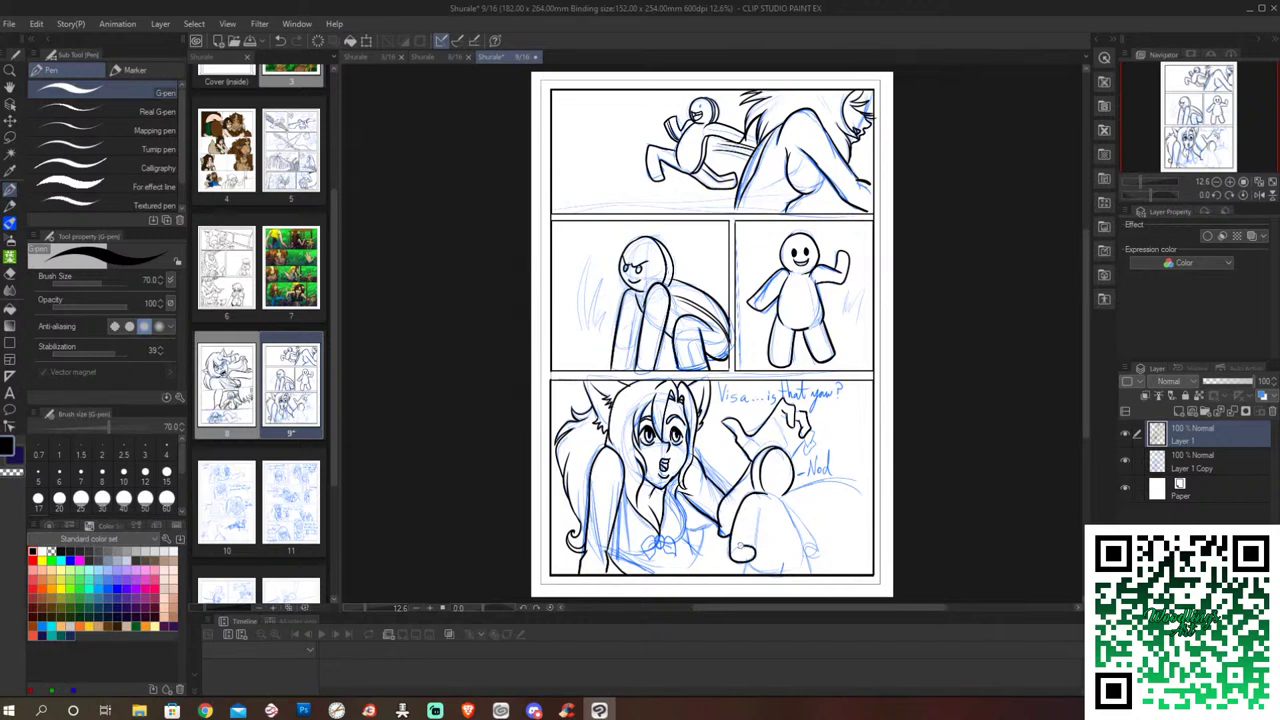
{"action": "mouse_move", "coordinate": [763, 504]}
{"action": "left_mouse_down"}
{"action": "mouse_move", "coordinate": [756, 549]}
{"action": "mouse_move", "coordinate": [806, 530]}
{"action": "mouse_move", "coordinate": [808, 554]}
{"action": "left_mouse_up"}
{"action": "left_click_drag", "start_coordinate": [788, 509], "coordinate": [807, 557]}
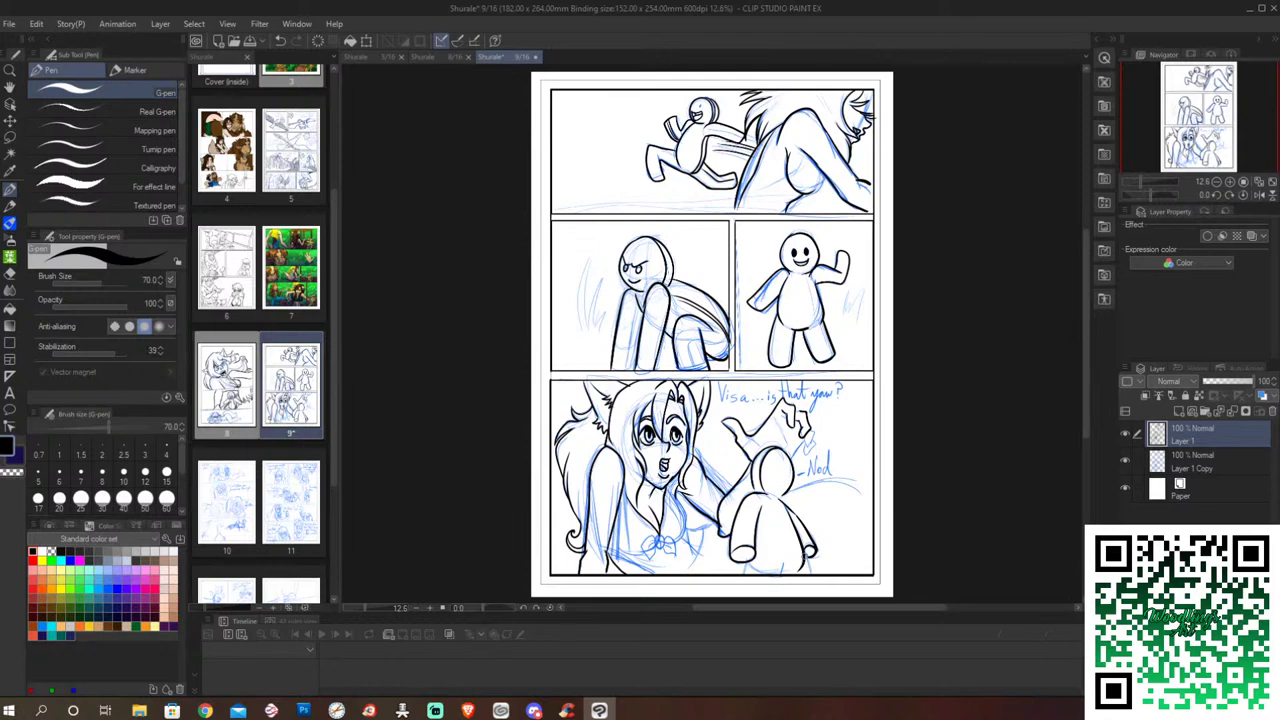
{"action": "left_click_drag", "start_coordinate": [804, 556], "coordinate": [814, 573]}
{"action": "mouse_move", "coordinate": [748, 561]}
{"action": "left_mouse_down"}
{"action": "mouse_move", "coordinate": [742, 574]}
{"action": "mouse_move", "coordinate": [783, 571]}
{"action": "left_mouse_up"}
Step: Ink the girl's chest bow, long hair lock and lower body line, plus the curves extending past the doll to the panel edge
{"action": "mouse_move", "coordinate": [656, 542]}
{"action": "left_mouse_down"}
{"action": "mouse_move", "coordinate": [640, 551]}
{"action": "mouse_move", "coordinate": [649, 561]}
{"action": "mouse_move", "coordinate": [676, 556]}
{"action": "left_mouse_up"}
{"action": "mouse_move", "coordinate": [677, 478]}
{"action": "left_mouse_down"}
{"action": "mouse_move", "coordinate": [668, 542]}
{"action": "mouse_move", "coordinate": [643, 557]}
{"action": "left_mouse_up"}
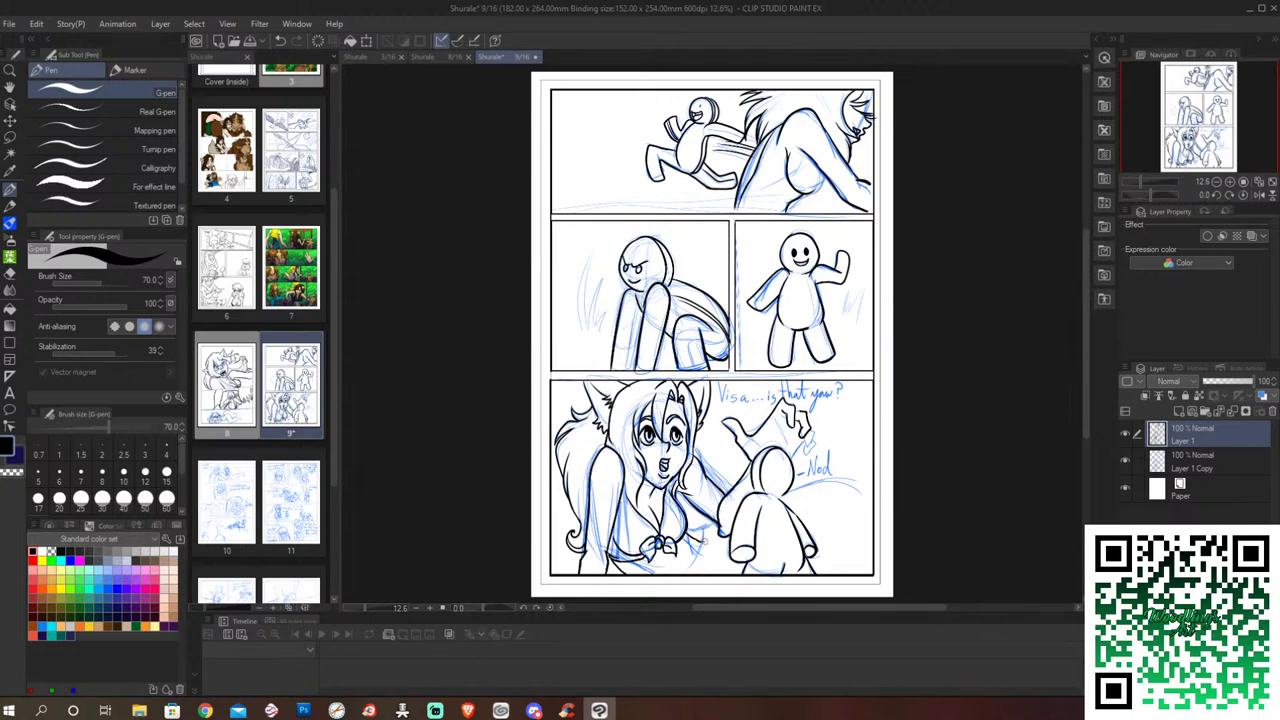
{"action": "left_click_drag", "start_coordinate": [704, 538], "coordinate": [720, 576]}
{"action": "mouse_move", "coordinate": [789, 490]}
{"action": "left_mouse_down"}
{"action": "mouse_move", "coordinate": [783, 501]}
{"action": "mouse_move", "coordinate": [858, 481]}
{"action": "mouse_move", "coordinate": [872, 490]}
{"action": "left_mouse_up"}
{"action": "mouse_move", "coordinate": [855, 537]}
{"action": "left_mouse_down"}
{"action": "mouse_move", "coordinate": [822, 548]}
{"action": "mouse_move", "coordinate": [874, 530]}
{"action": "left_mouse_up"}
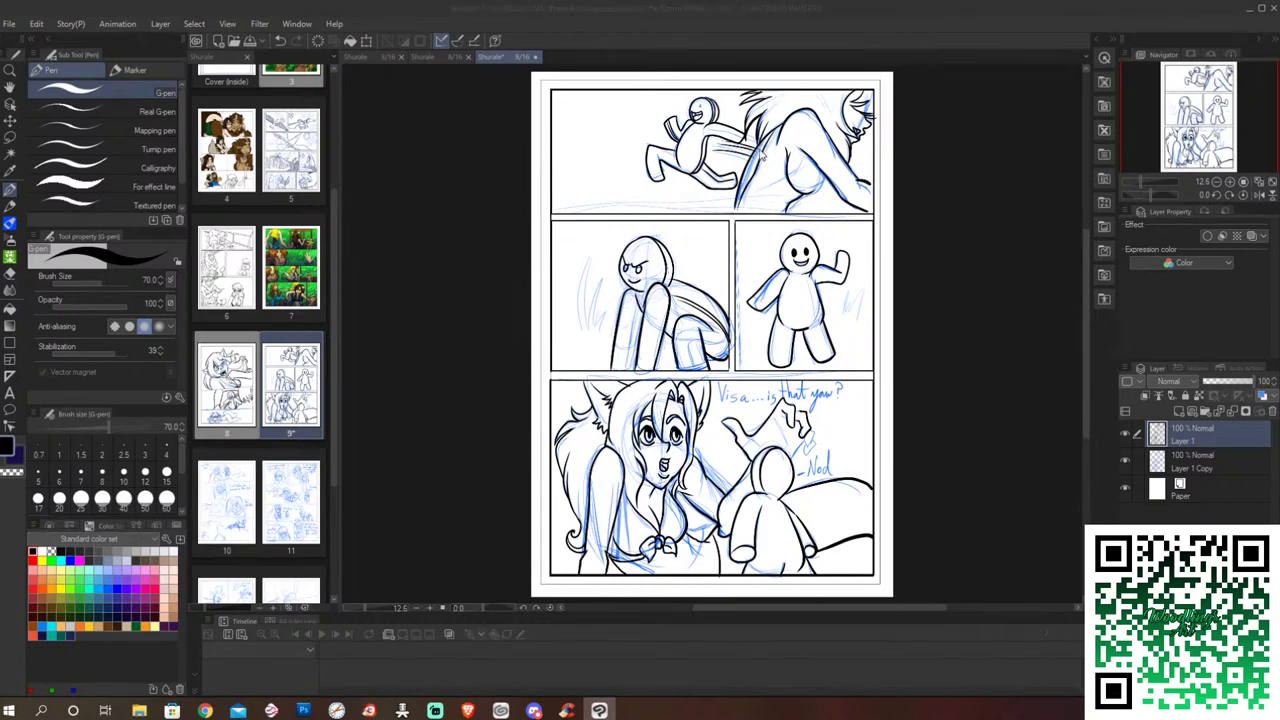
Step: Add short ink strokes beside the crouching girl and at the top panel's lower edge, and save page 9
{"action": "mouse_move", "coordinate": [768, 137]}
{"action": "left_mouse_down"}
{"action": "mouse_move", "coordinate": [749, 168]}
{"action": "mouse_move", "coordinate": [757, 151]}
{"action": "left_mouse_up"}
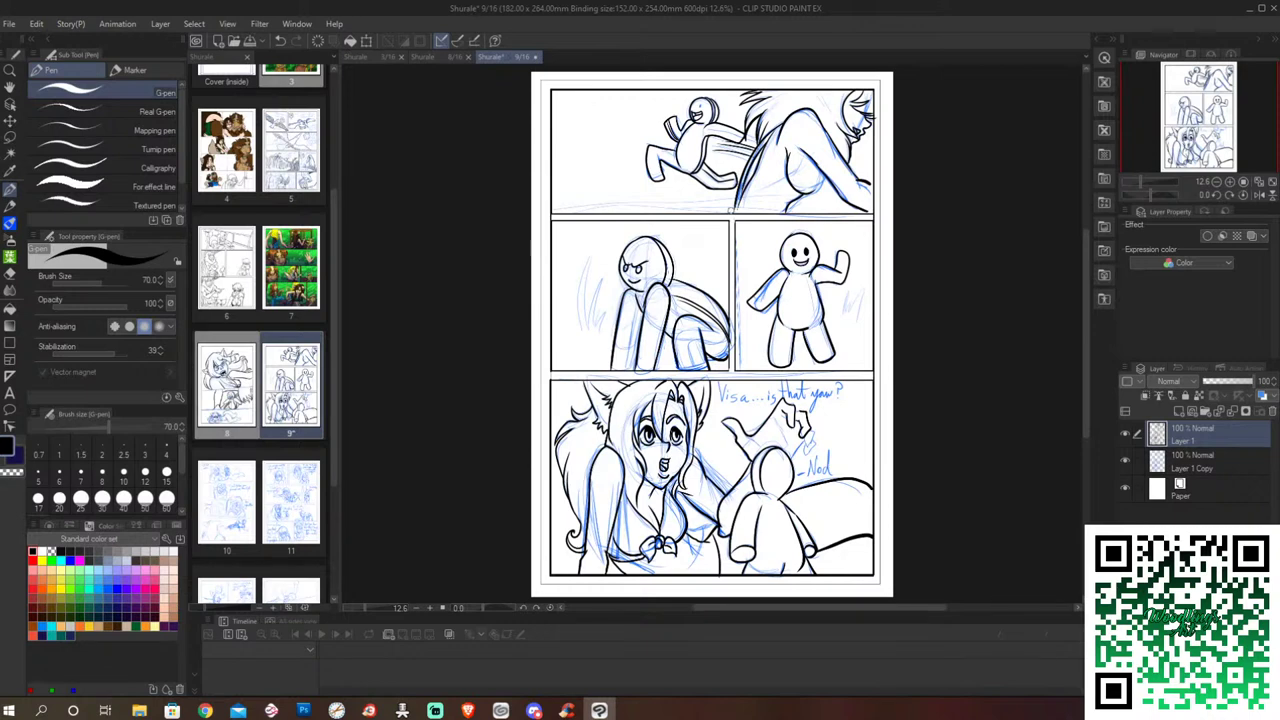
{"action": "mouse_move", "coordinate": [736, 212]}
{"action": "left_mouse_down"}
{"action": "mouse_move", "coordinate": [734, 197]}
{"action": "mouse_move", "coordinate": [723, 203]}
{"action": "left_mouse_up"}
{"action": "left_click_drag", "start_coordinate": [729, 200], "coordinate": [715, 211]}
{"action": "key", "text": "ctrl+s"}
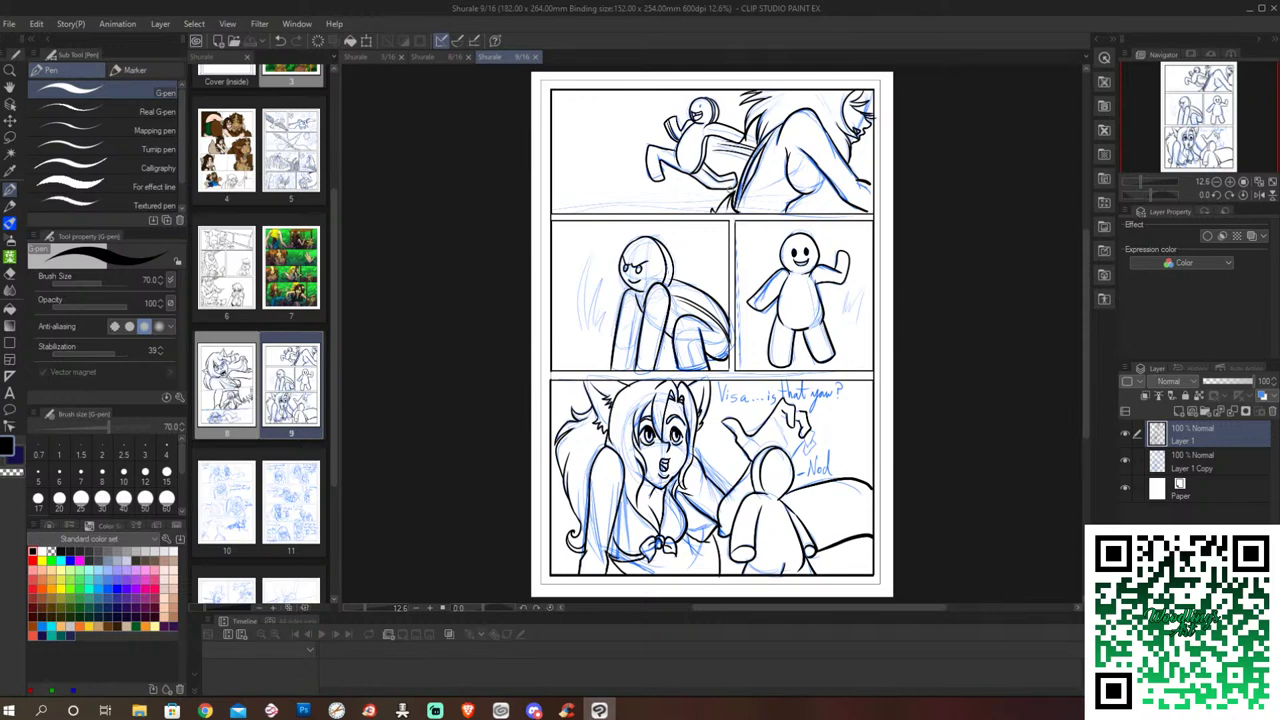
Step: Open page 10 and check what its sketch layers contain by toggling their visibility
{"action": "double_click", "coordinate": [230, 500]}
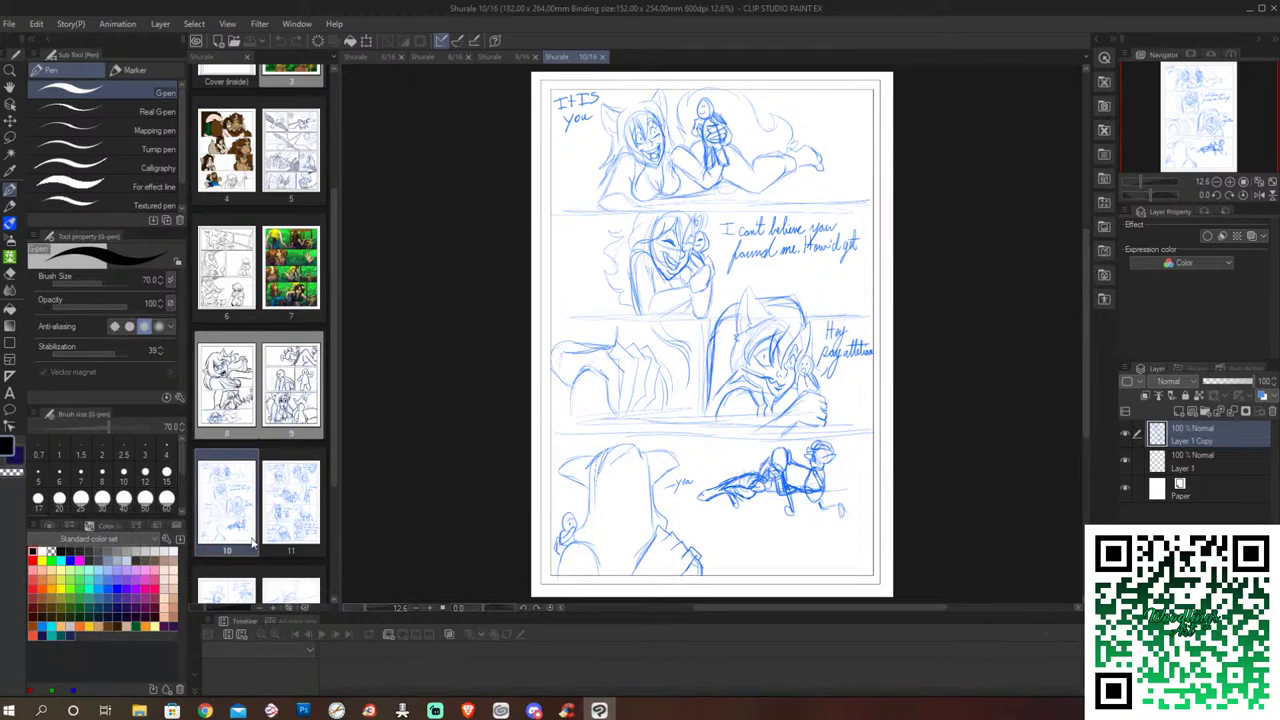
{"action": "double_click", "coordinate": [296, 503]}
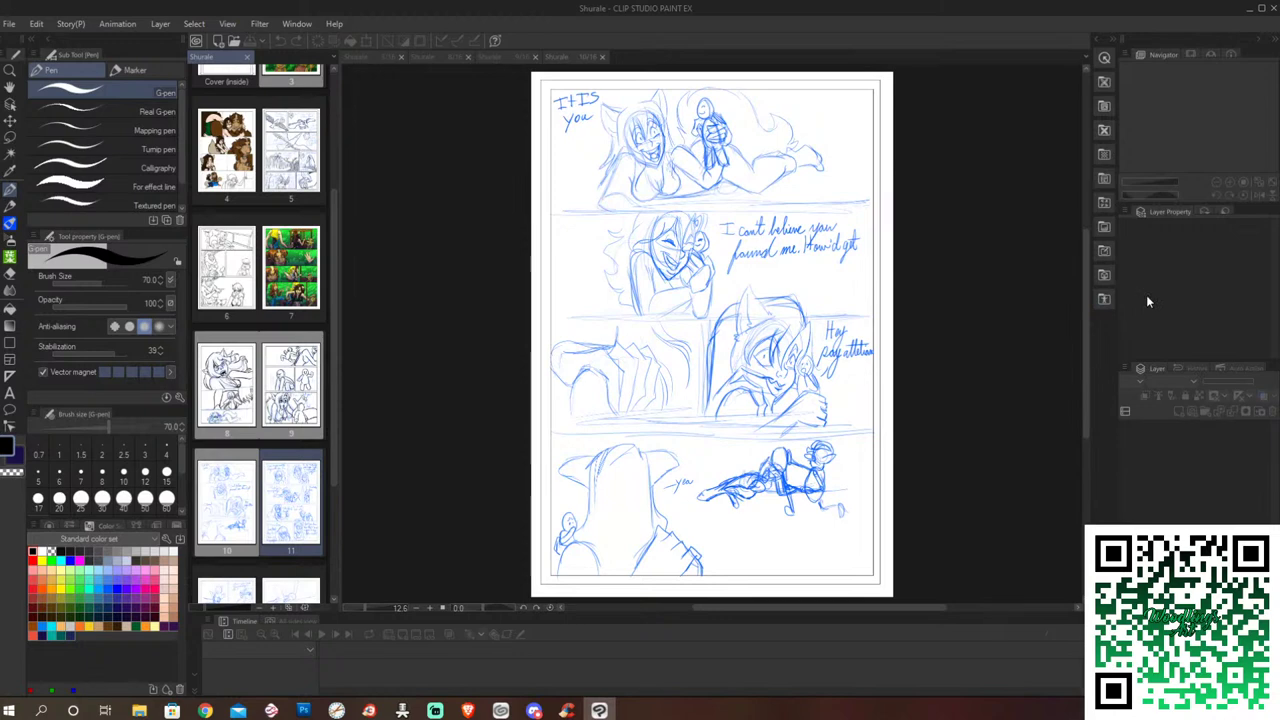
{"action": "left_click", "coordinate": [236, 498]}
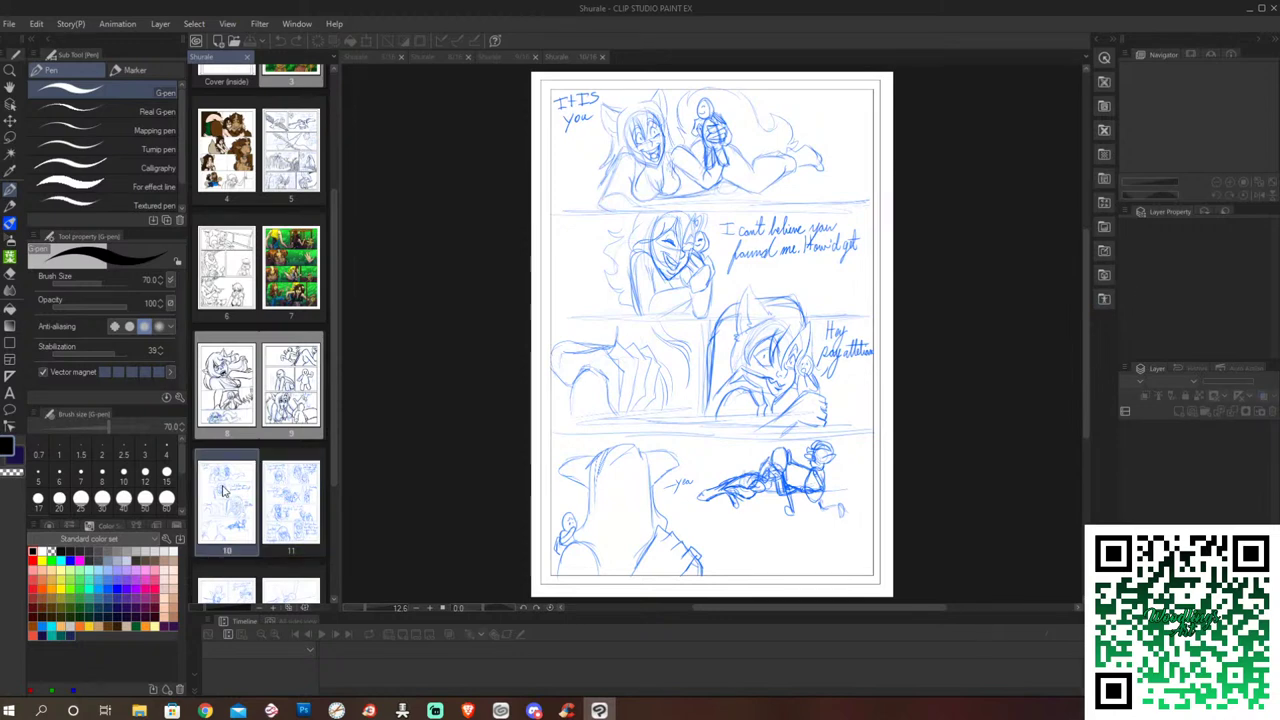
{"action": "double_click", "coordinate": [224, 490]}
{"action": "left_click", "coordinate": [1125, 461]}
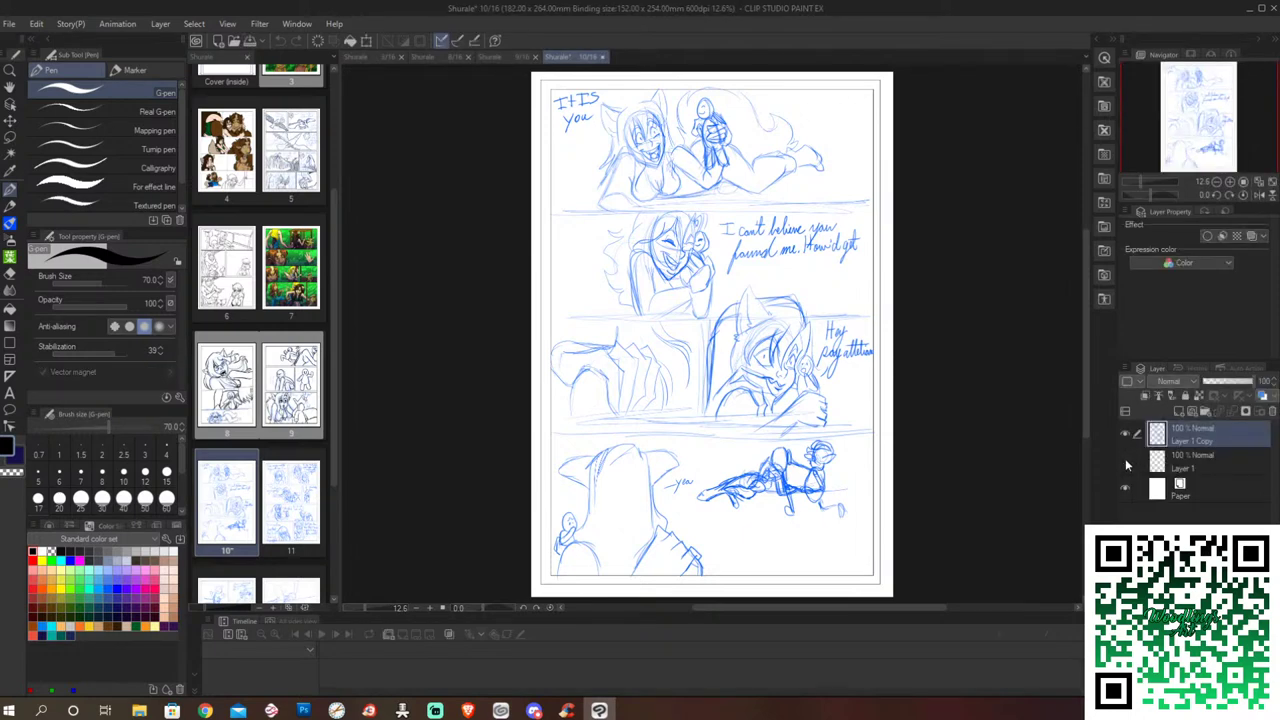
{"action": "left_click", "coordinate": [1125, 458]}
{"action": "left_click", "coordinate": [1125, 432]}
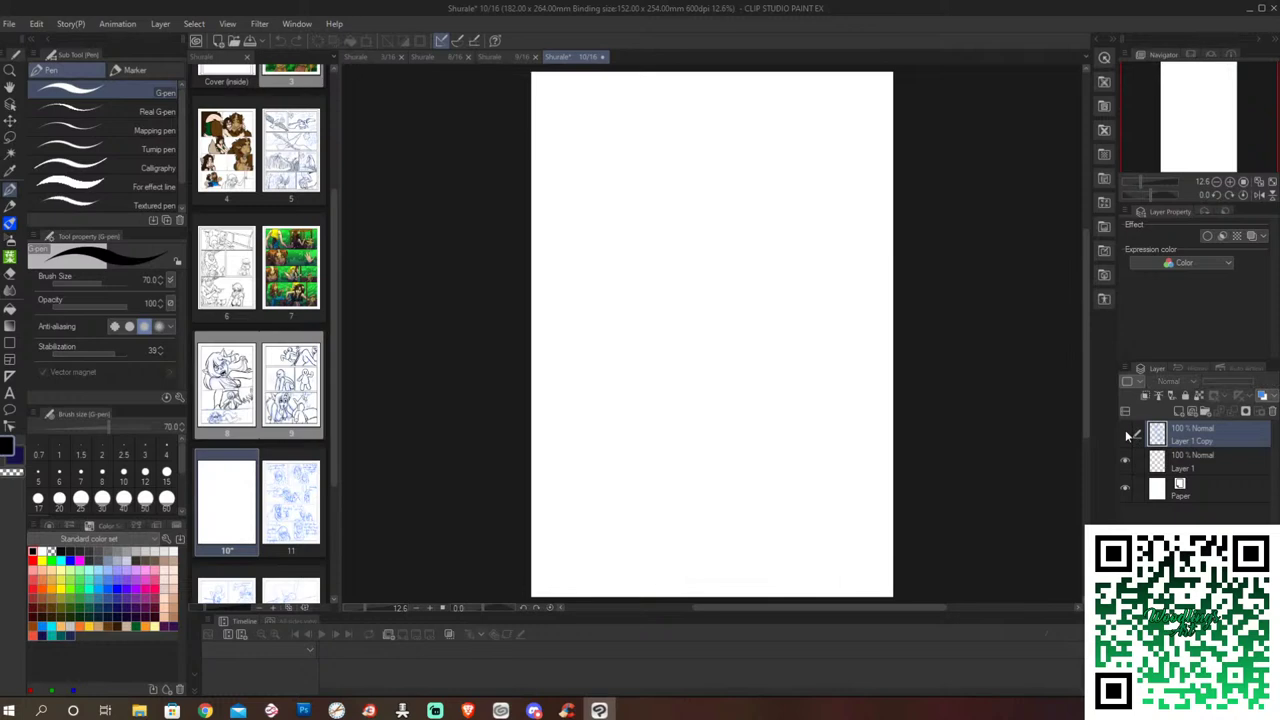
{"action": "left_click", "coordinate": [1125, 433]}
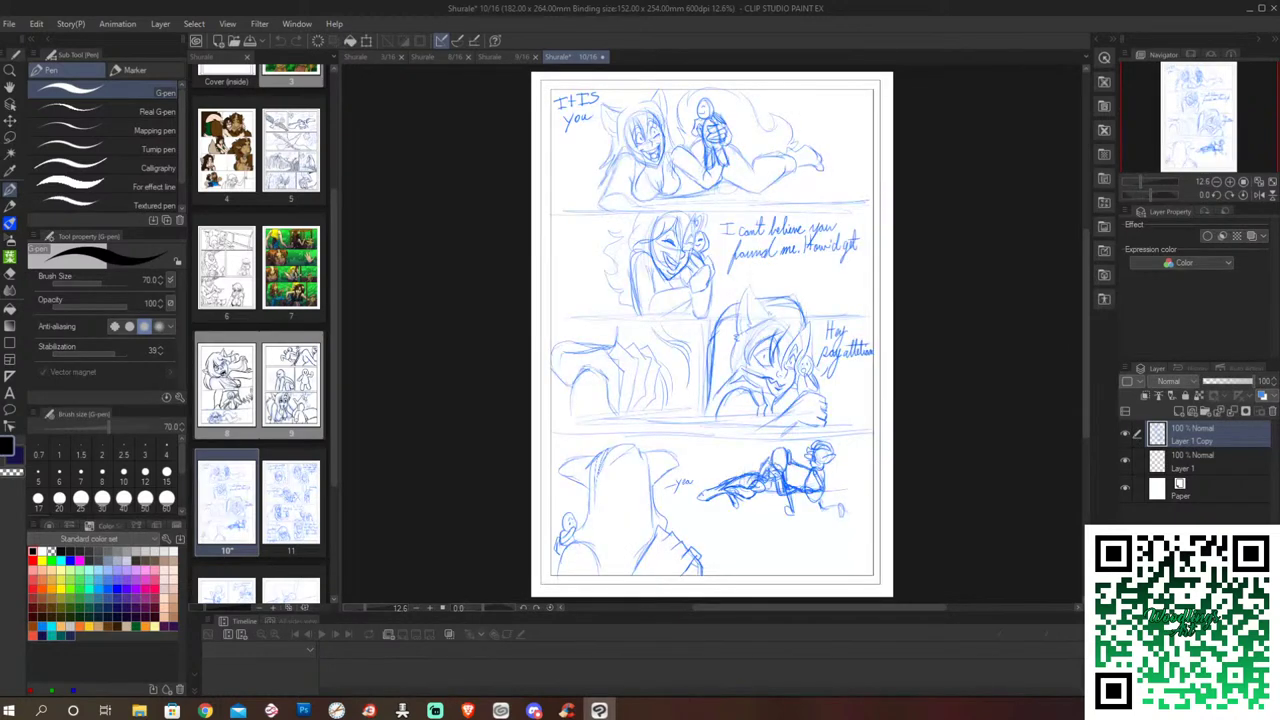
Step: Open page 3, sample the goblin's yellow-green skin color and add it to the Standard color set
{"action": "double_click", "coordinate": [281, 147]}
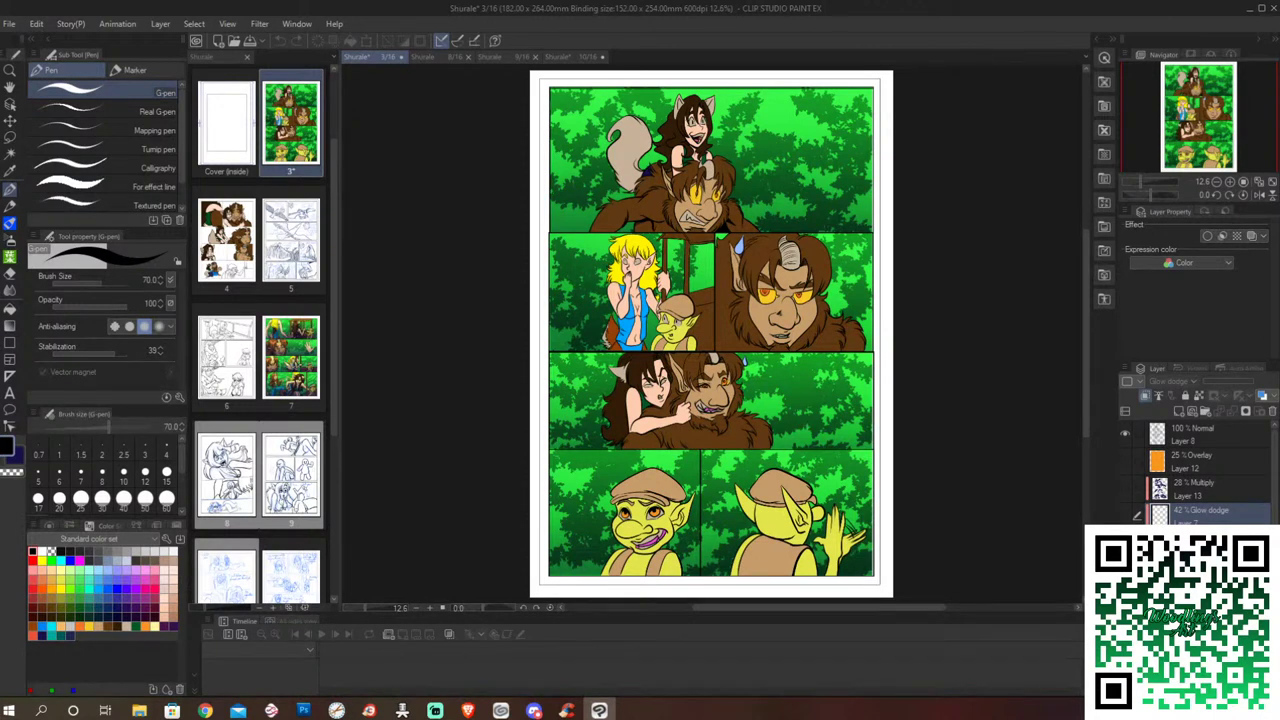
{"action": "left_click", "coordinate": [776, 516], "text": "alt"}
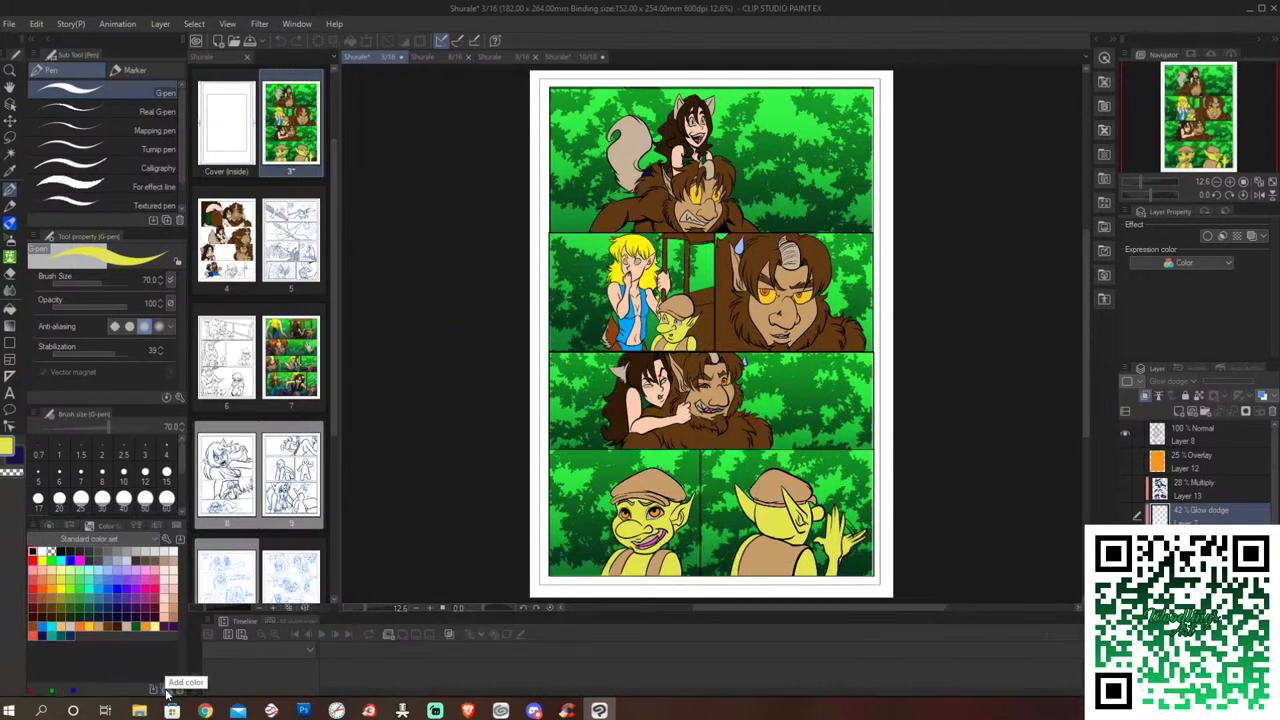
{"action": "left_click", "coordinate": [167, 690]}
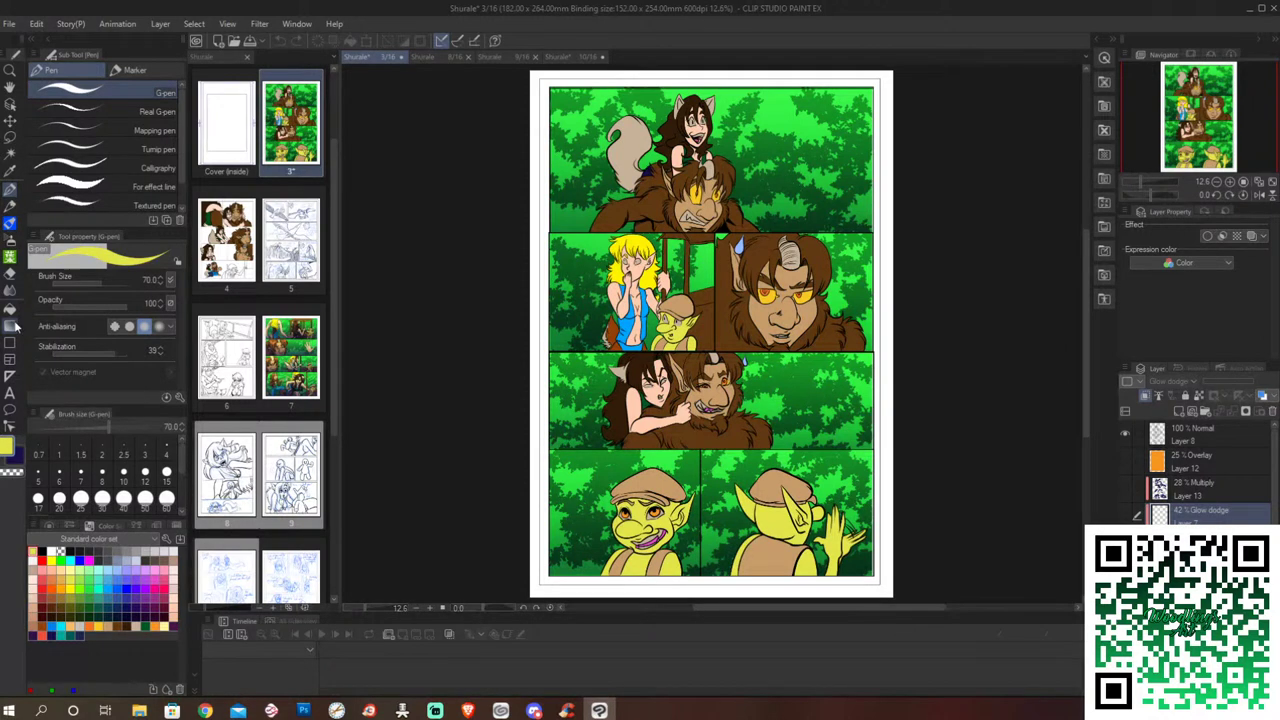
Step: Open page 4 and fill the goblin's face, ear, arm, hand and suspenders in the last panel with yellow-green using the Fill tool
{"action": "left_click", "coordinate": [10, 309]}
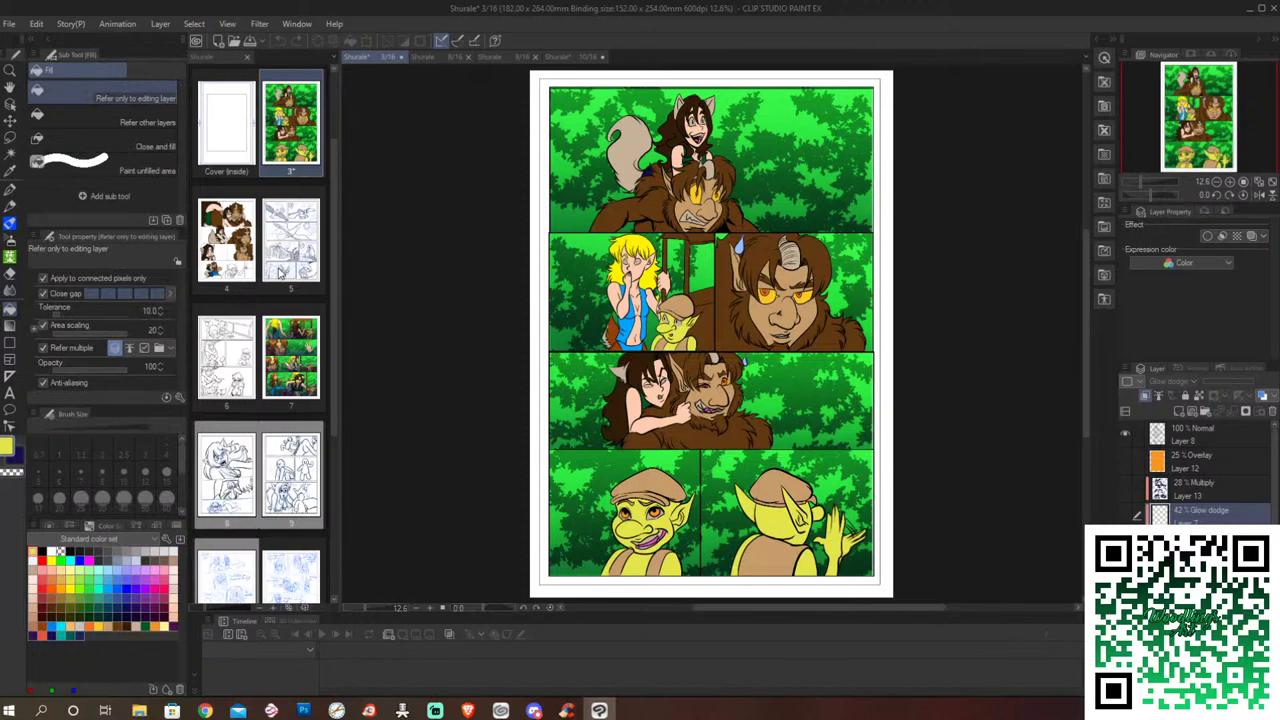
{"action": "left_click", "coordinate": [282, 272]}
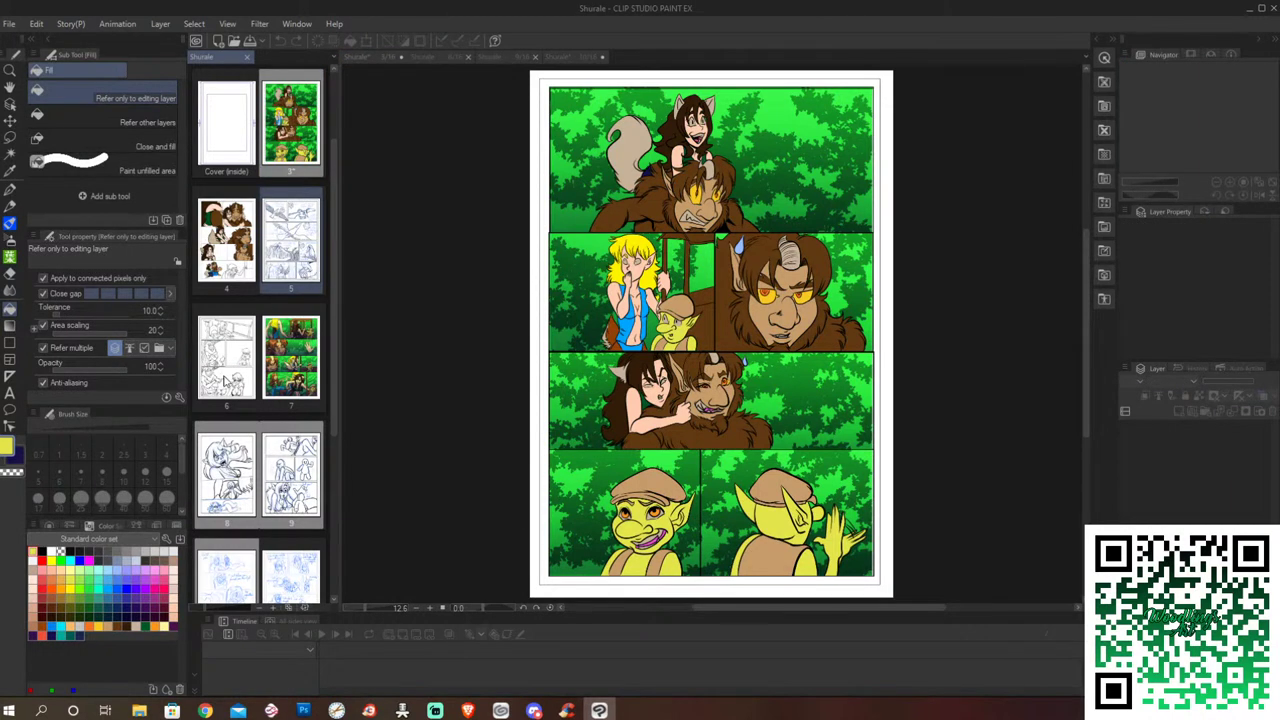
{"action": "left_click", "coordinate": [226, 380]}
{"action": "double_click", "coordinate": [228, 258]}
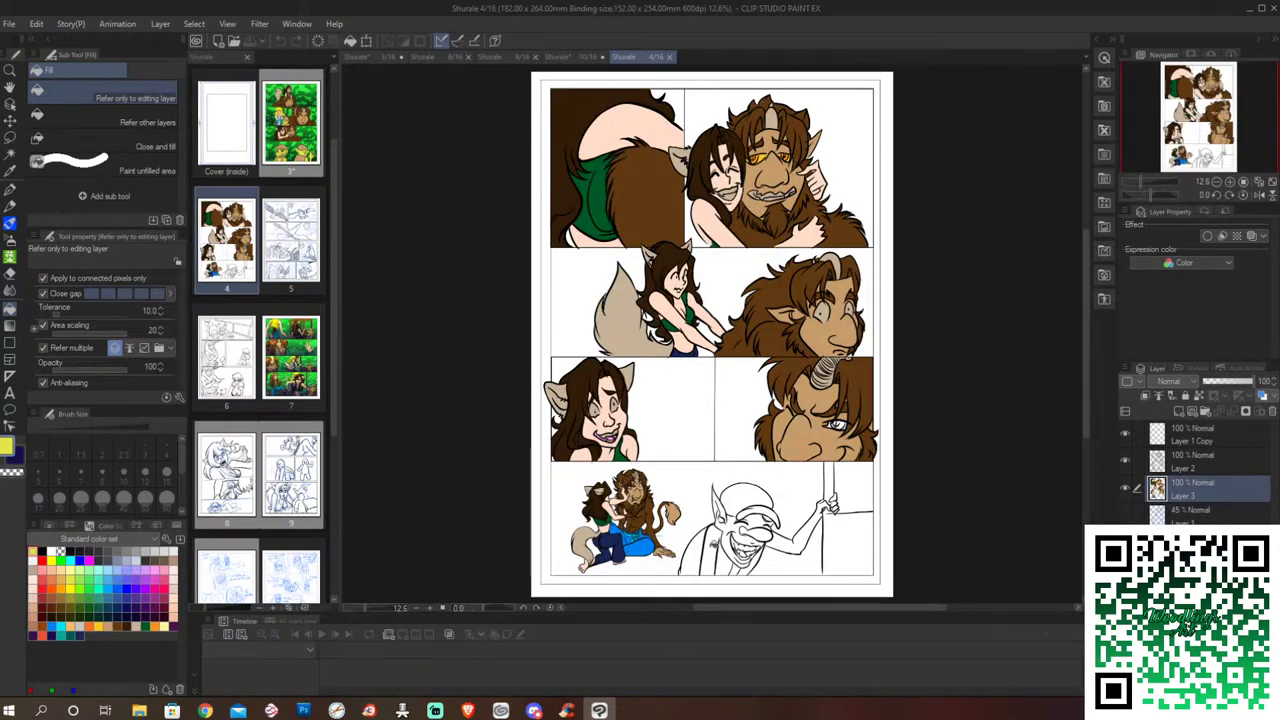
{"action": "left_click", "coordinate": [724, 512]}
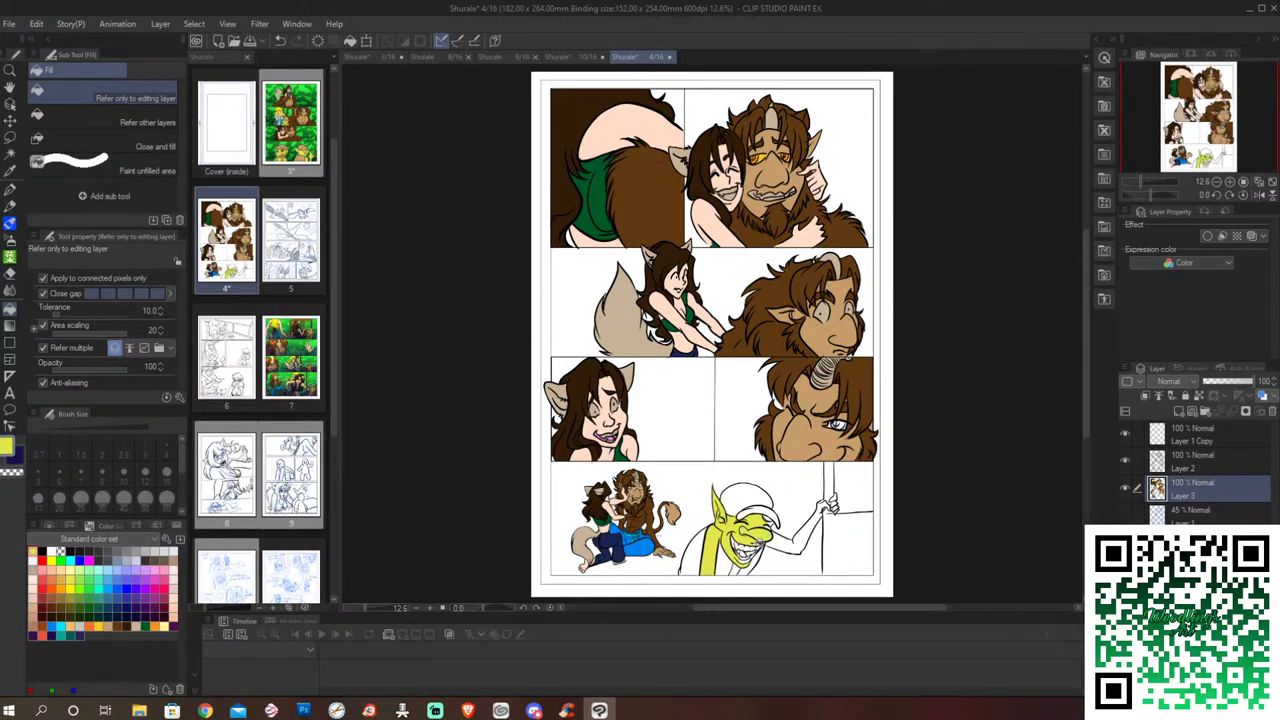
{"action": "left_click", "coordinate": [739, 570]}
{"action": "left_click", "coordinate": [829, 506]}
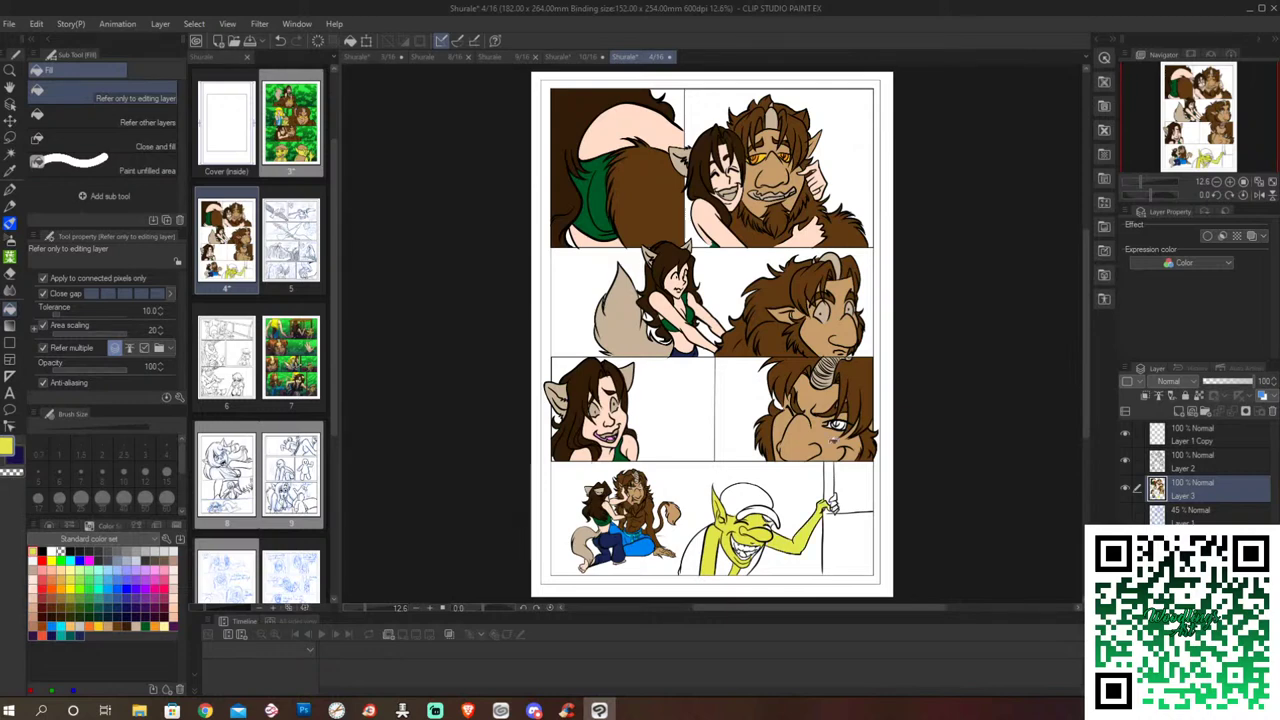
{"action": "left_click", "coordinate": [836, 503]}
{"action": "left_click", "coordinate": [827, 495]}
{"action": "left_click", "coordinate": [771, 520]}
Step: Sample the tan clothing color from page 3, fill the goblin's cap and clothes on page 4 with it, and color his mouth pink
{"action": "double_click", "coordinate": [303, 150]}
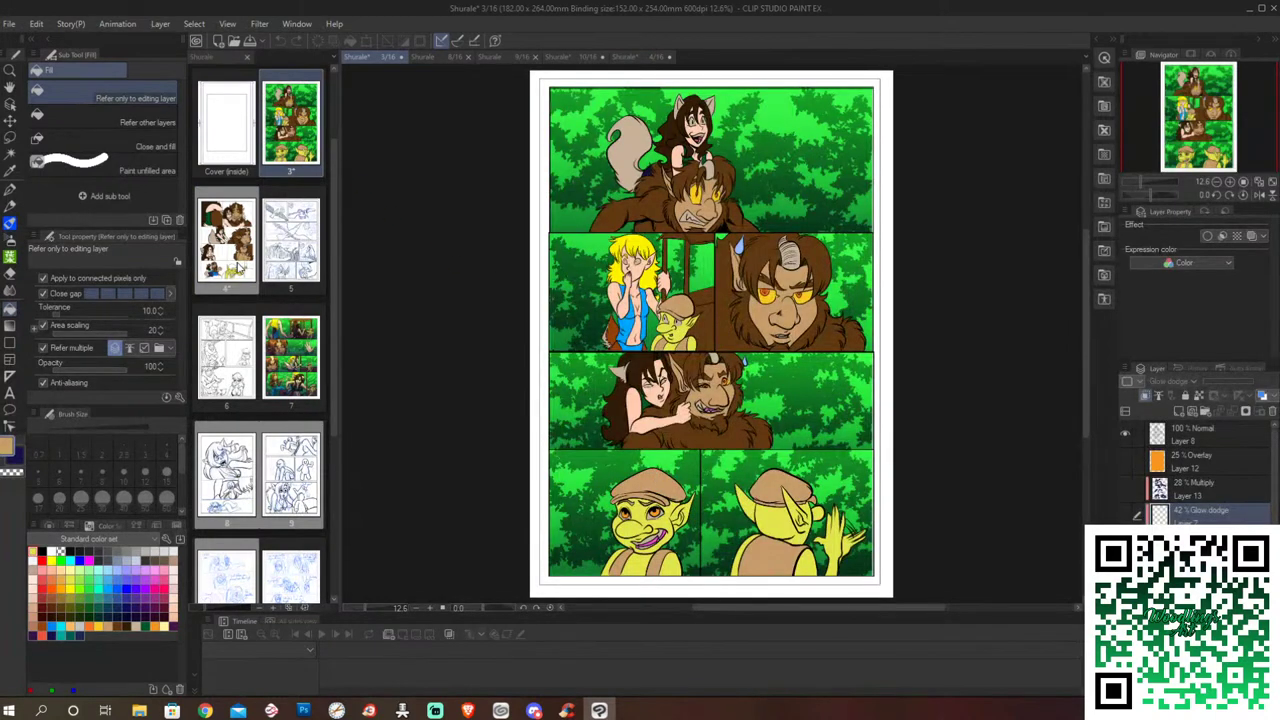
{"action": "double_click", "coordinate": [240, 265]}
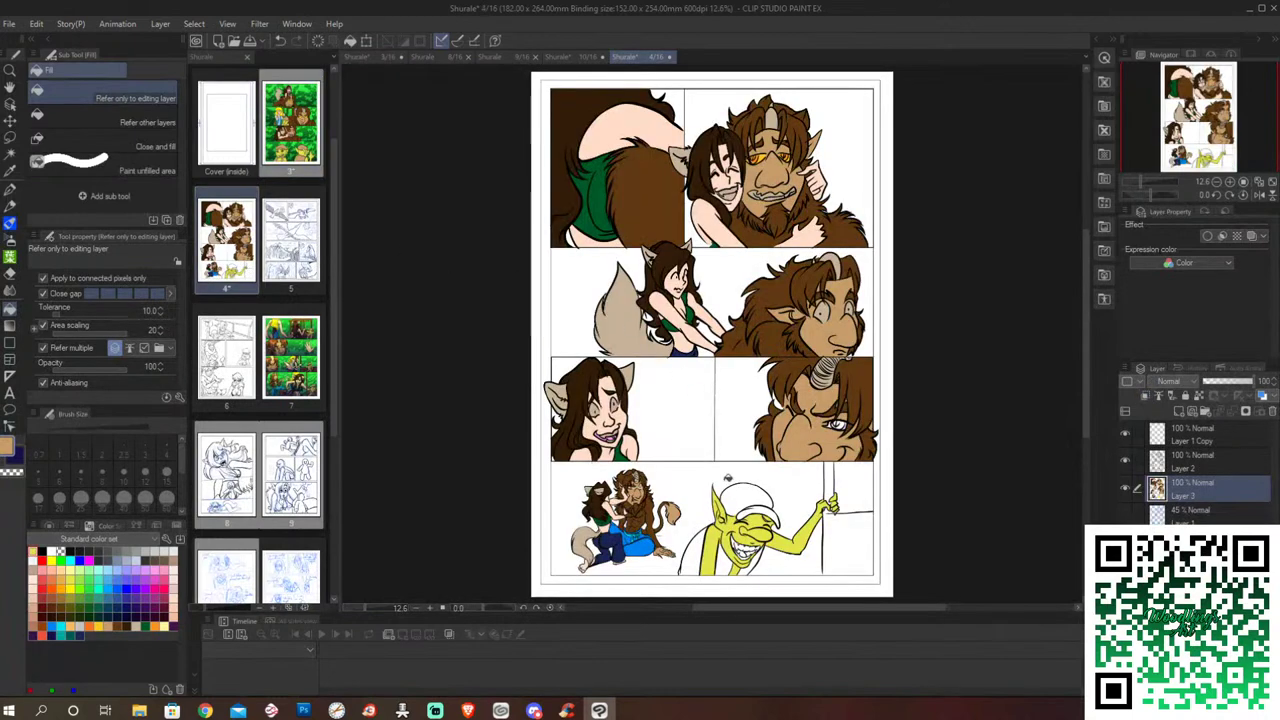
{"action": "left_click", "coordinate": [741, 494]}
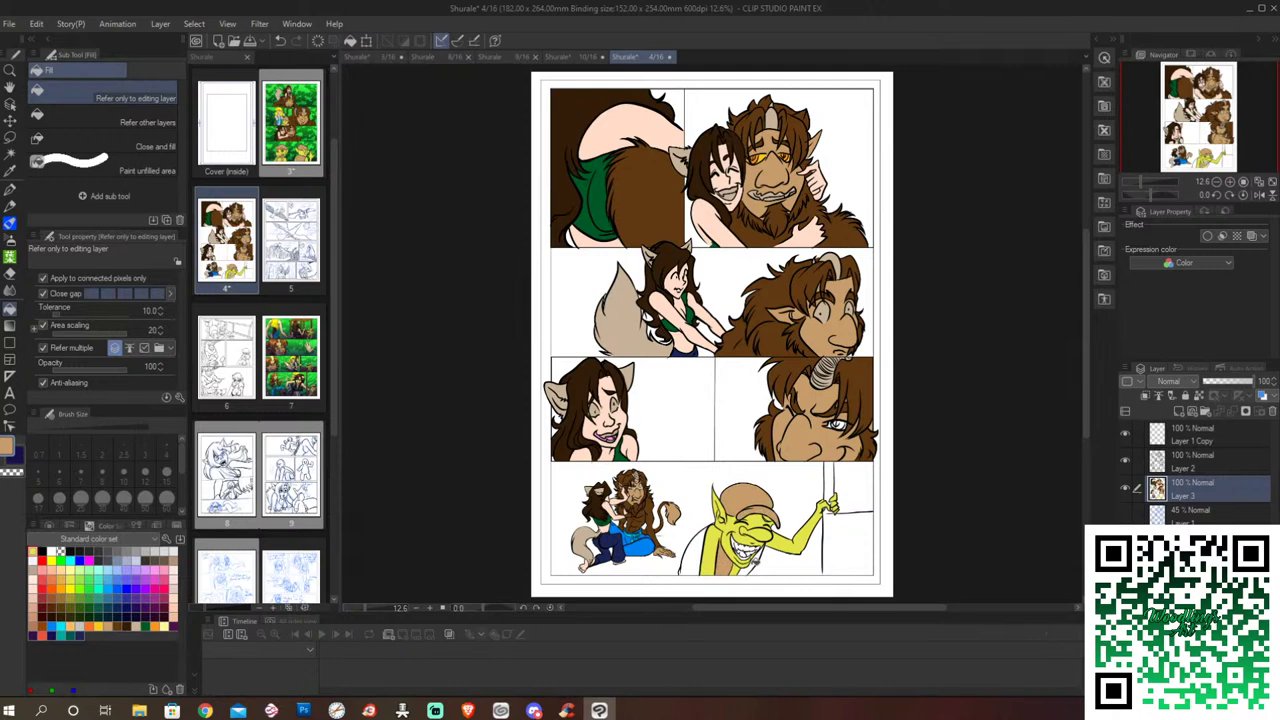
{"action": "left_click", "coordinate": [752, 562]}
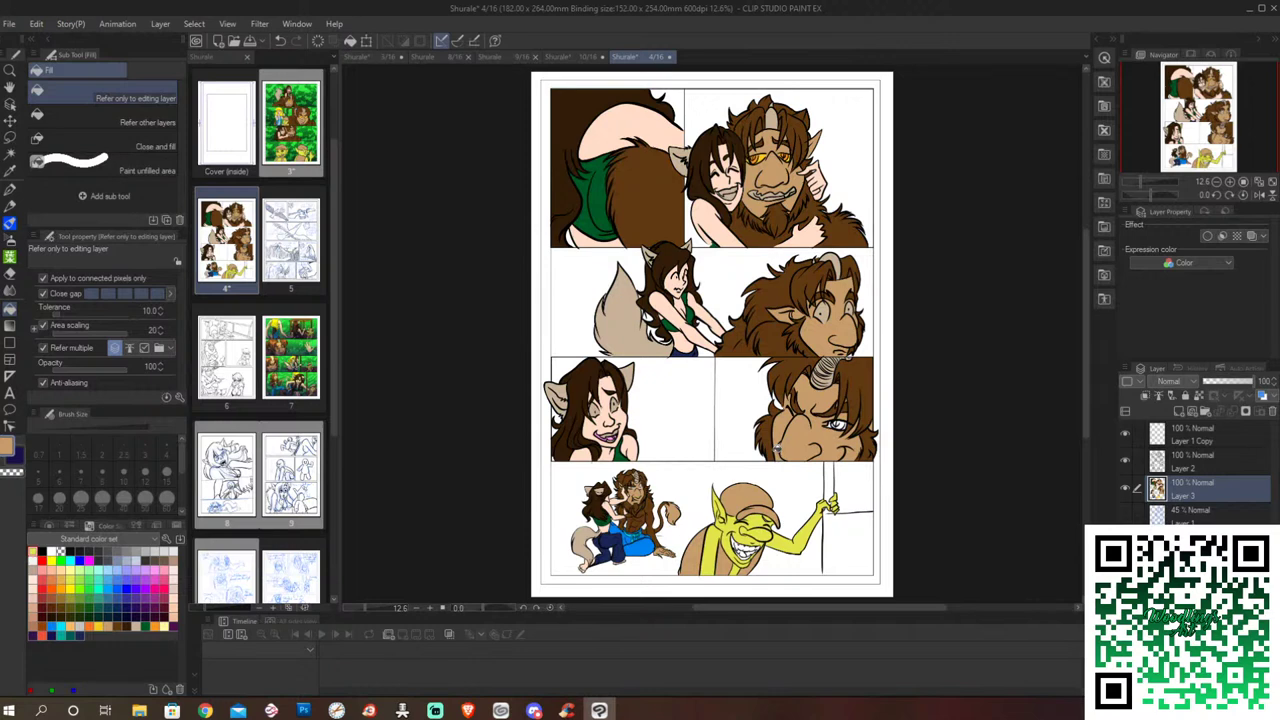
{"action": "left_click", "coordinate": [138, 622]}
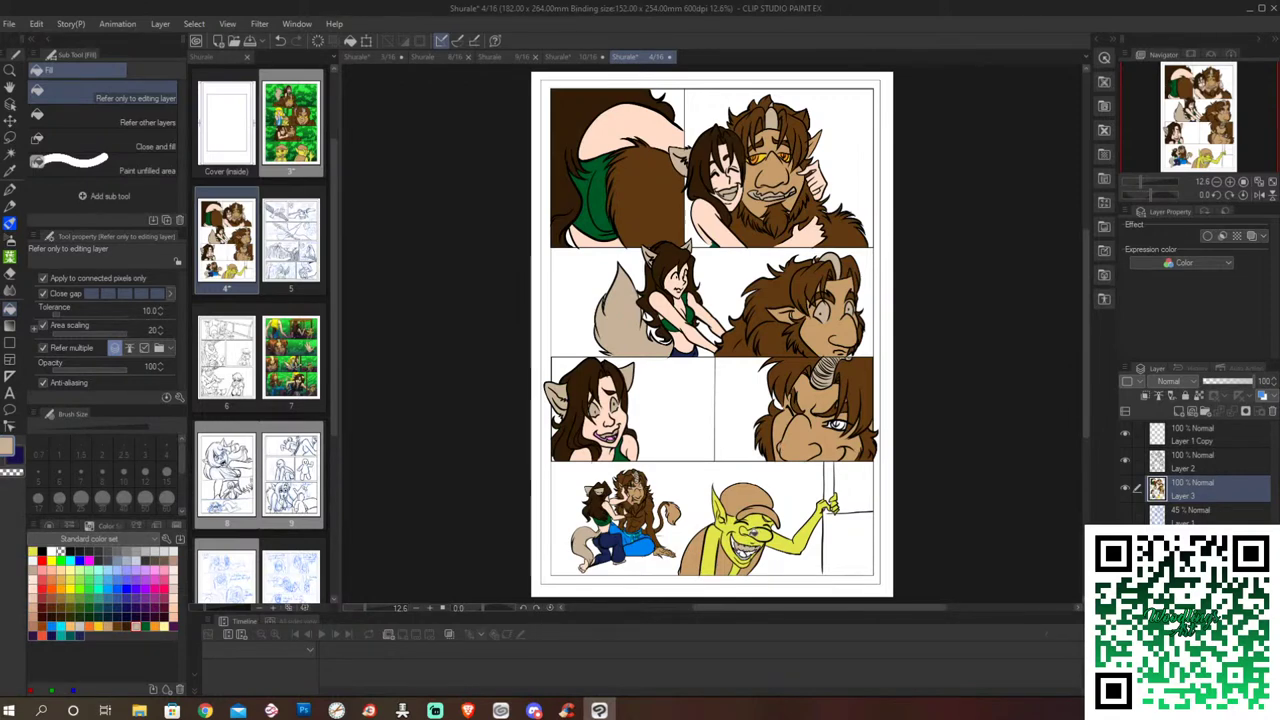
{"action": "left_click", "coordinate": [164, 572]}
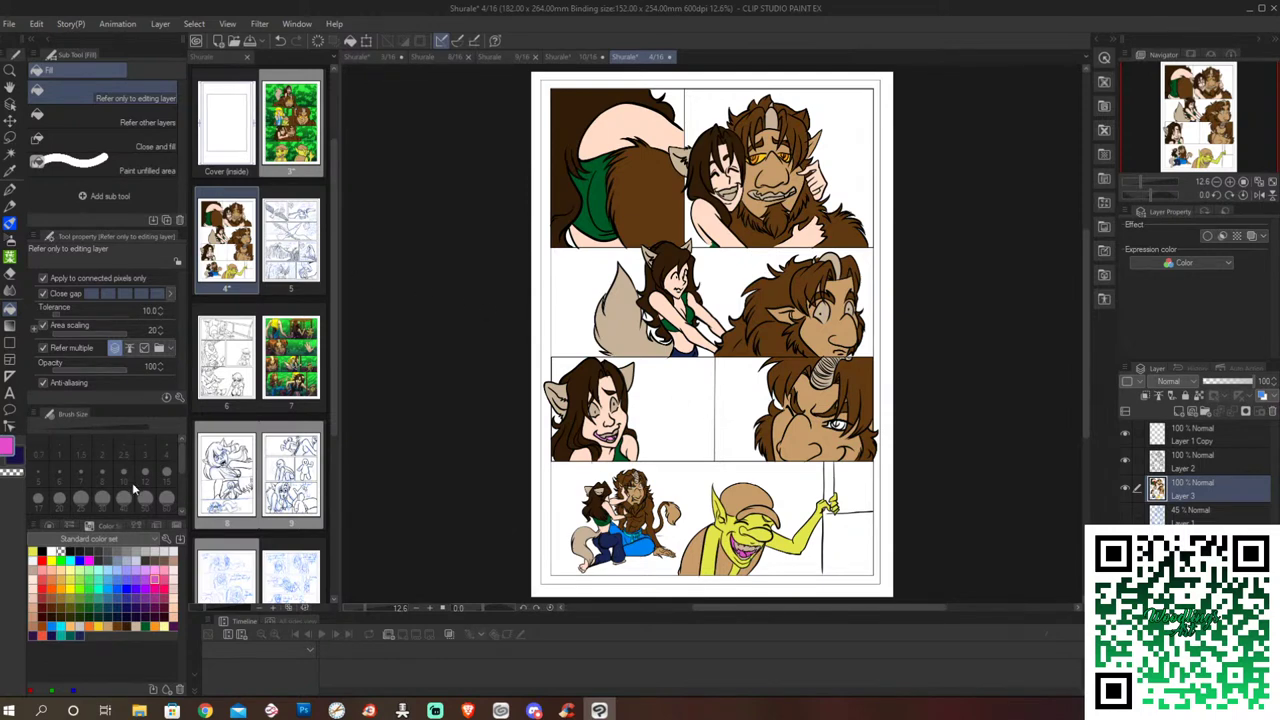
Step: Fill the horned beast's eyes yellow in the second row, and color his eye in the third row with sampled orange
{"action": "left_click", "coordinate": [160, 622]}
{"action": "left_click", "coordinate": [822, 313]}
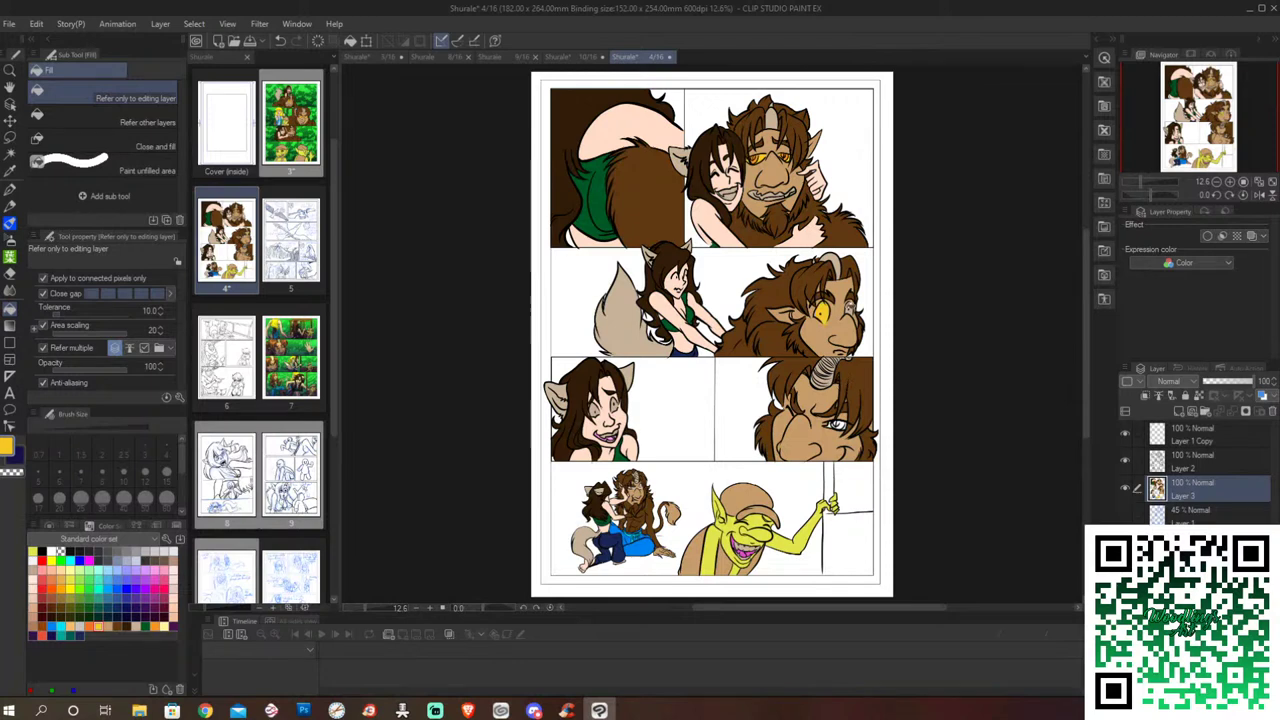
{"action": "left_click", "coordinate": [850, 308]}
{"action": "left_click", "coordinate": [760, 158], "text": "alt"}
{"action": "left_click", "coordinate": [841, 423]}
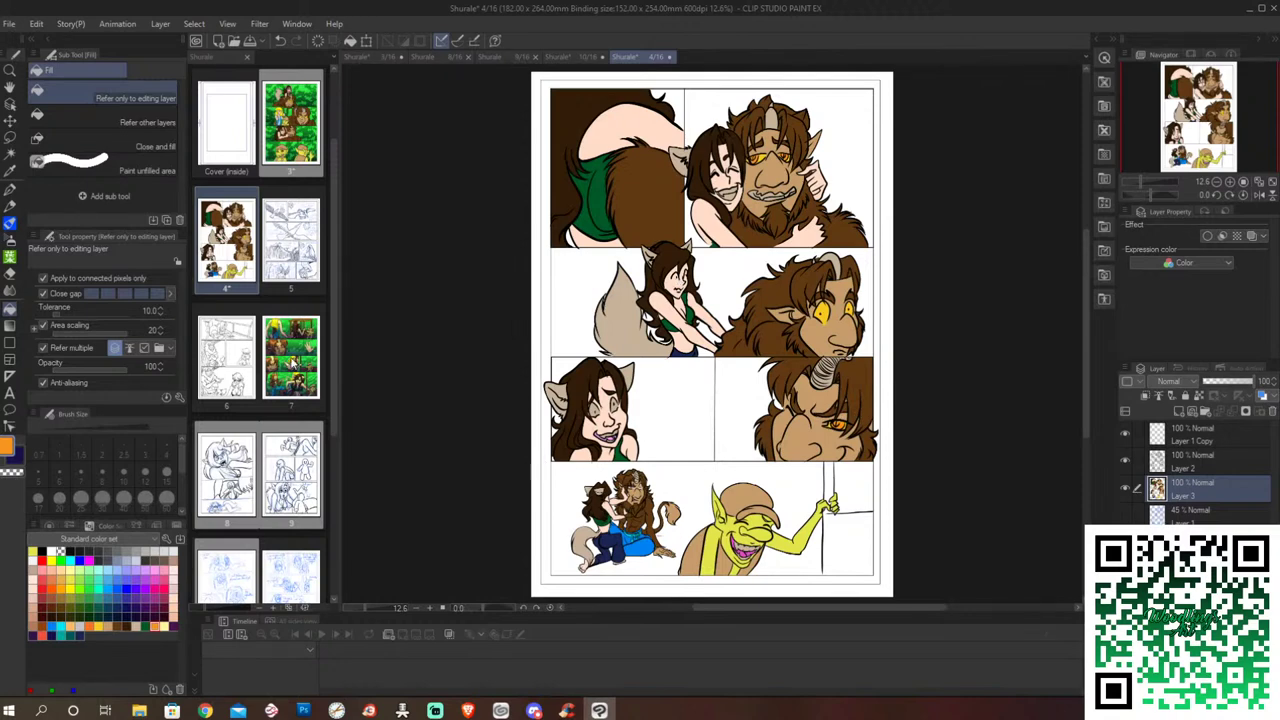
Step: Copy the flat green background layer from page 3, paste it into page 4 and place it beneath the character color layer
{"action": "double_click", "coordinate": [295, 130]}
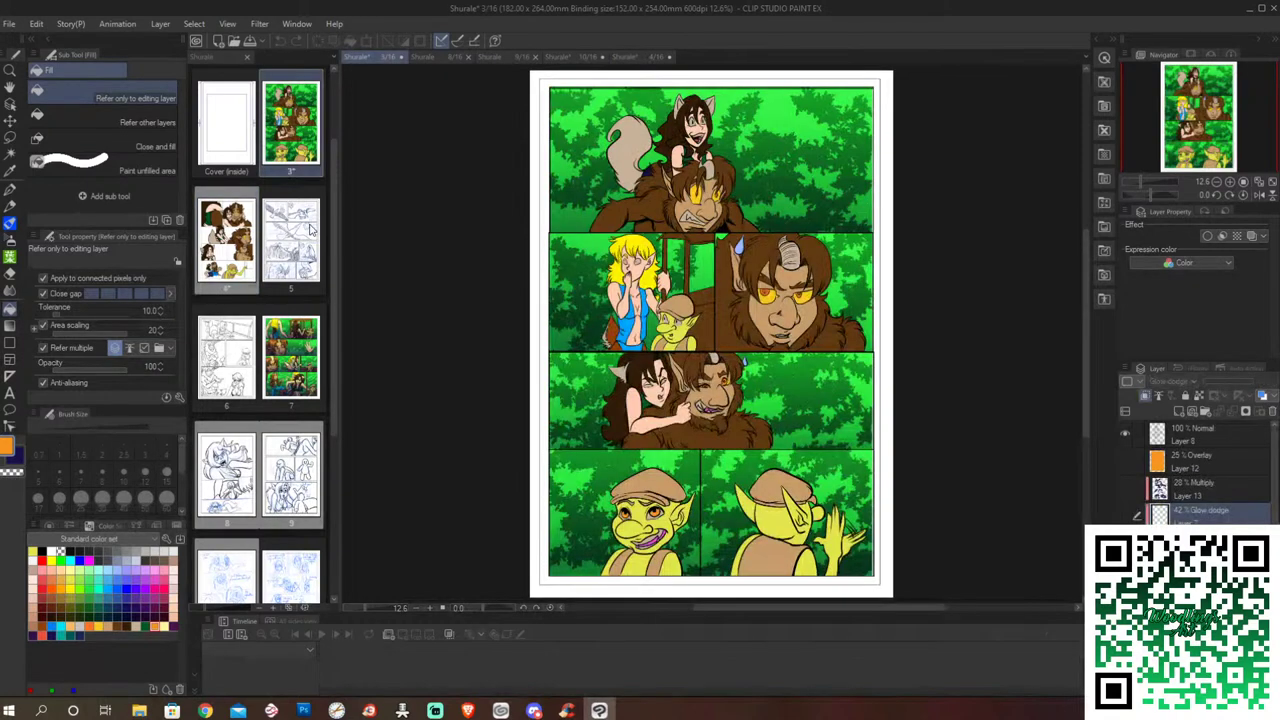
{"action": "scroll", "coordinate": [1200, 475], "scroll_direction": "down", "scroll_amount": 3}
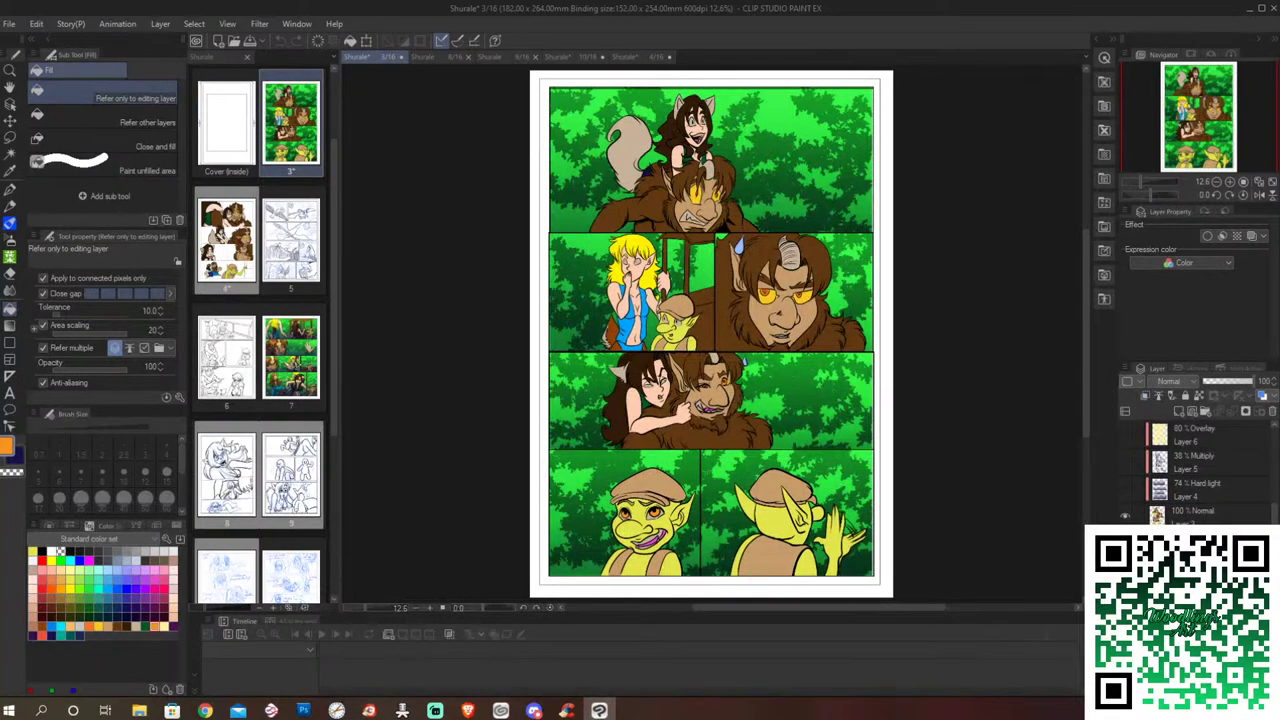
{"action": "key", "text": "ctrl+a"}
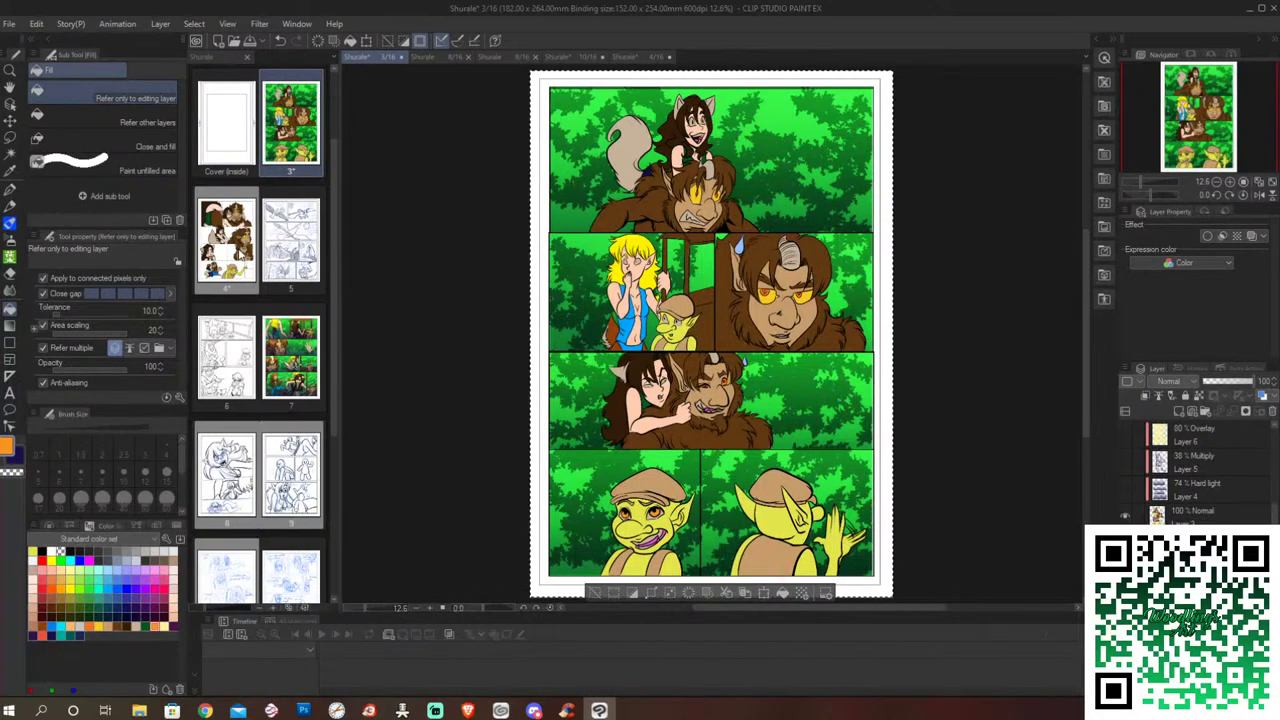
{"action": "double_click", "coordinate": [243, 270]}
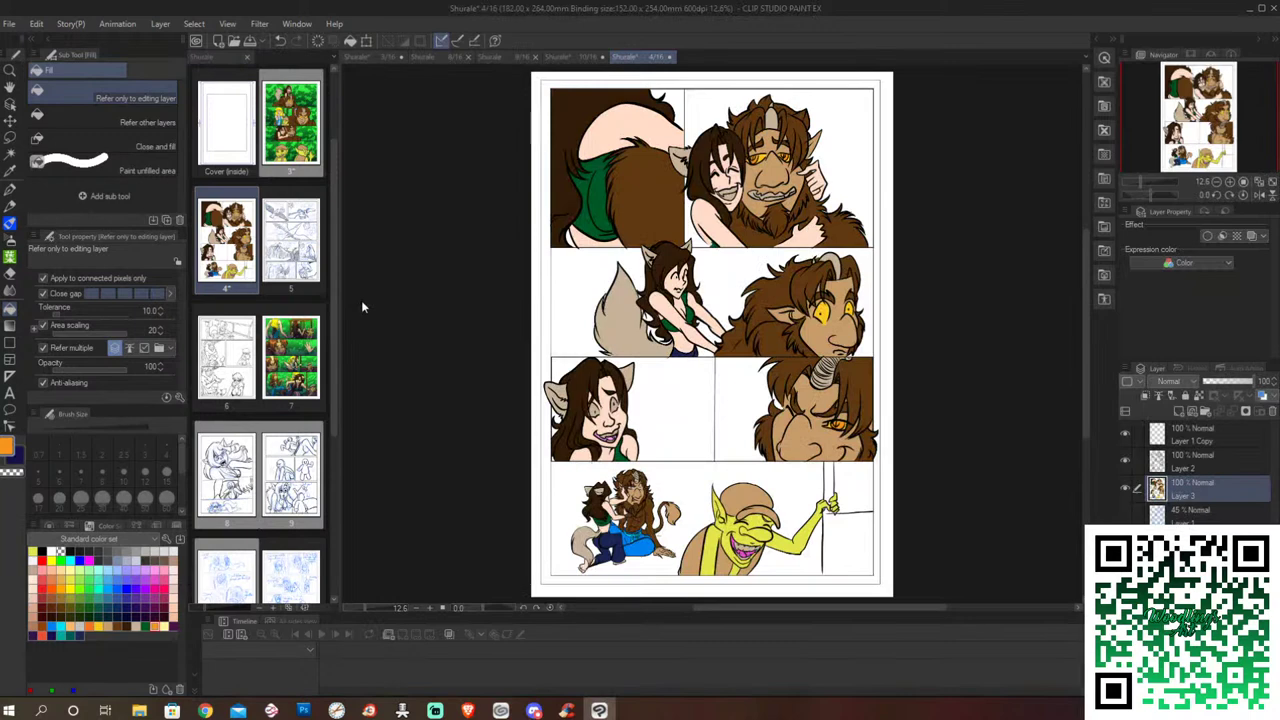
{"action": "key", "text": "ctrl+v"}
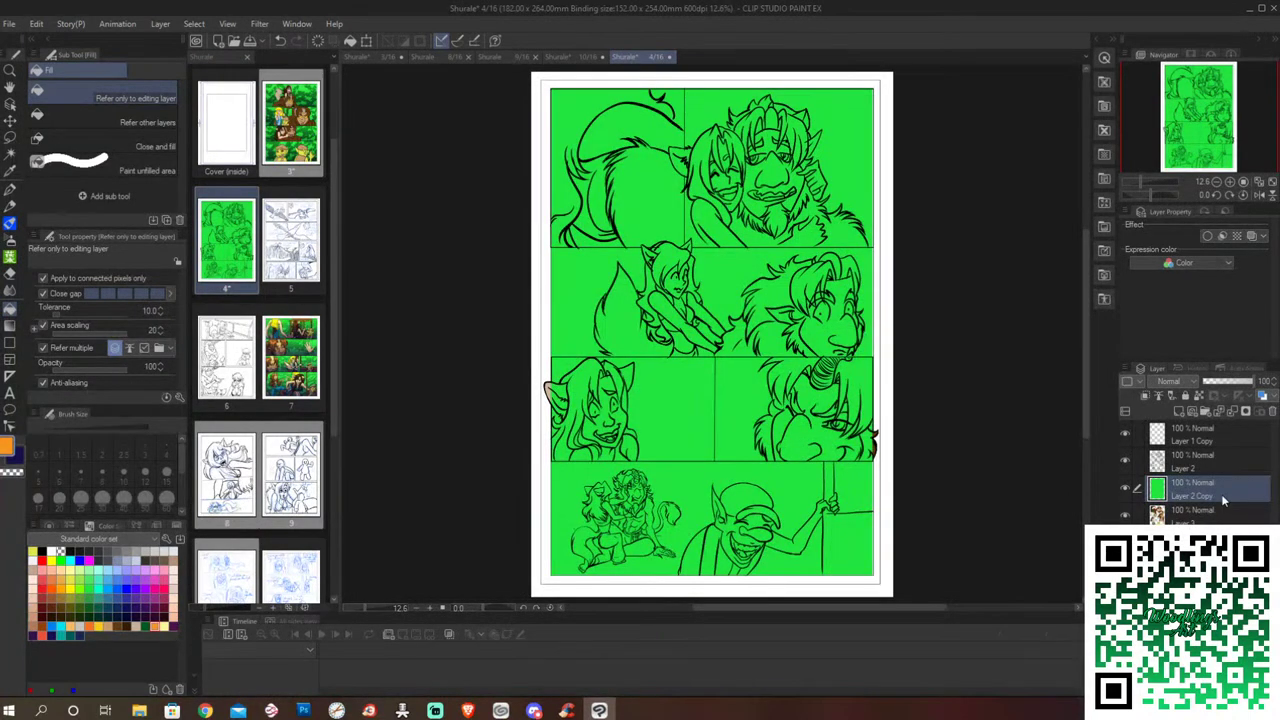
{"action": "left_click_drag", "start_coordinate": [1221, 494], "coordinate": [1215, 522]}
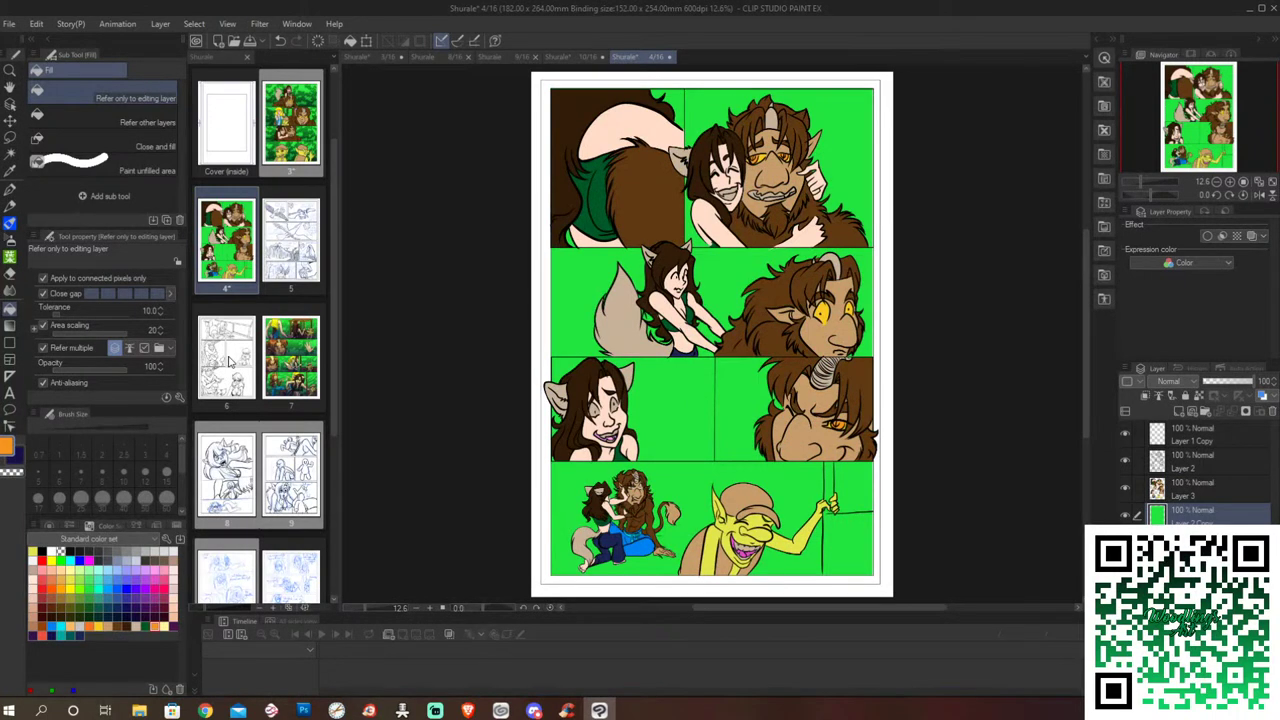
Step: Open page 6, paste the flat green background layer and place it beneath the line art in Layer 1
{"action": "double_click", "coordinate": [222, 357]}
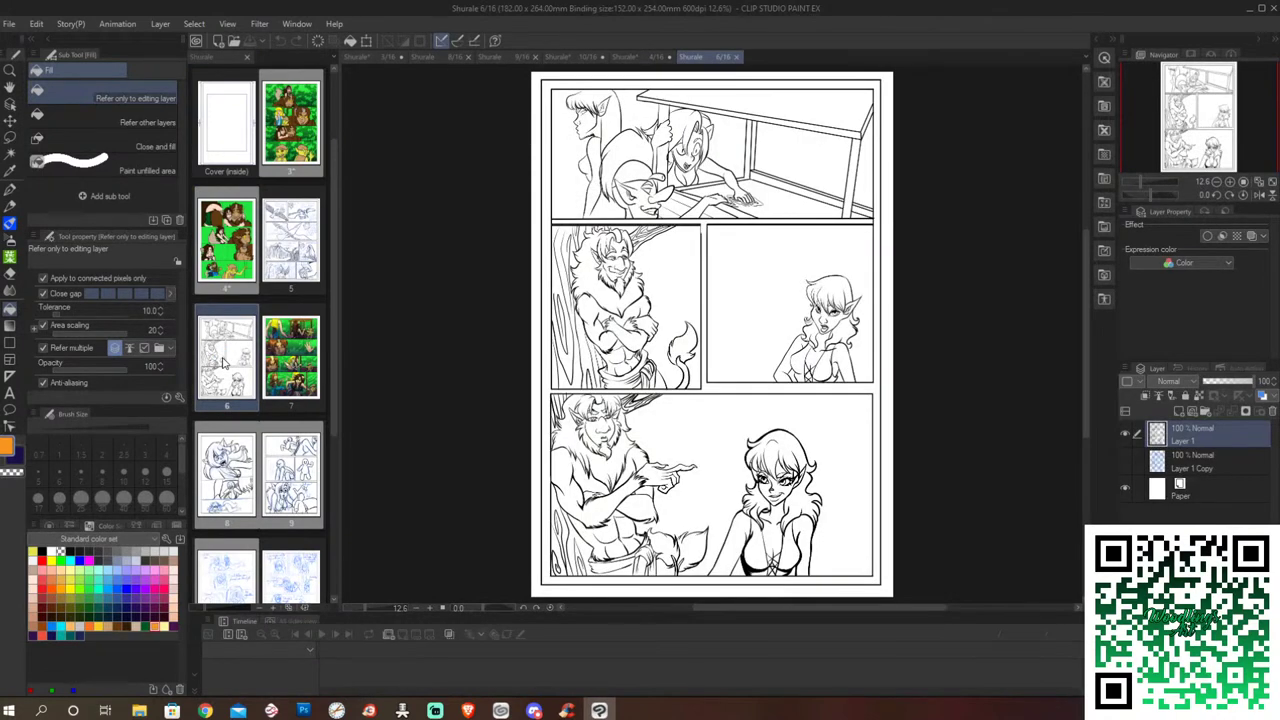
{"action": "key", "text": "ctrl+v"}
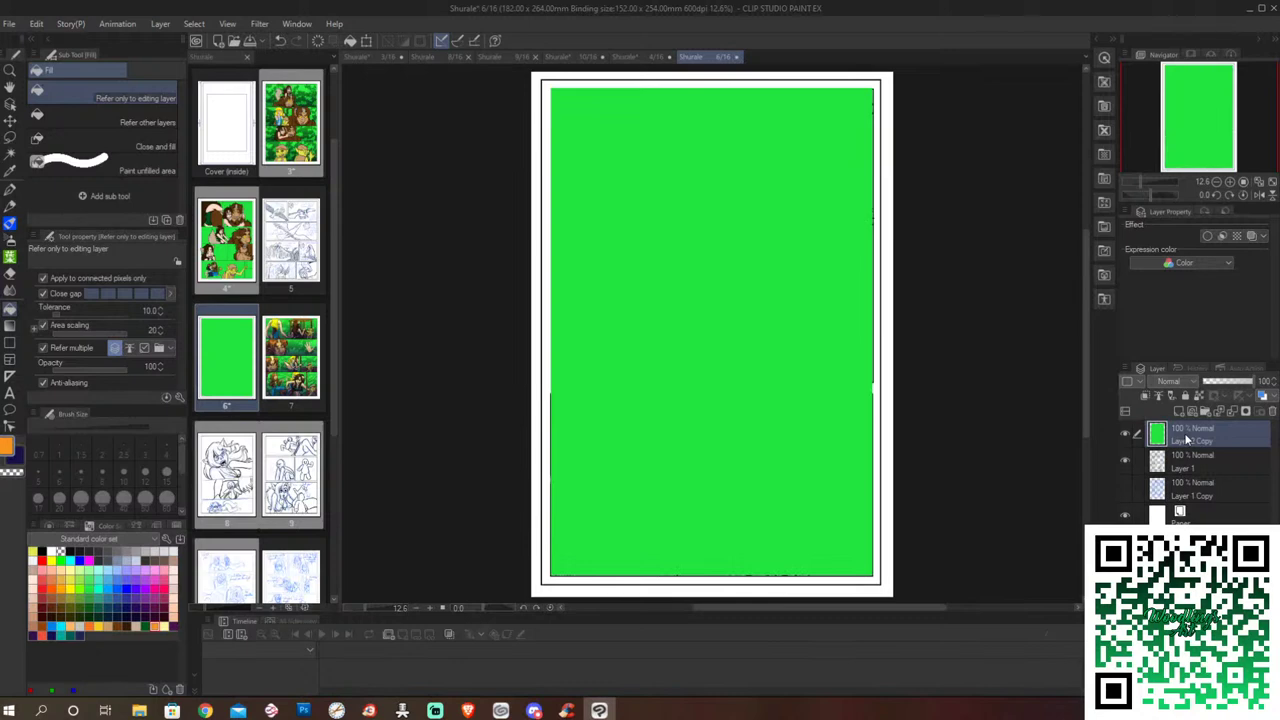
{"action": "left_click_drag", "start_coordinate": [1187, 439], "coordinate": [1187, 471]}
{"action": "left_click", "coordinate": [1179, 411]}
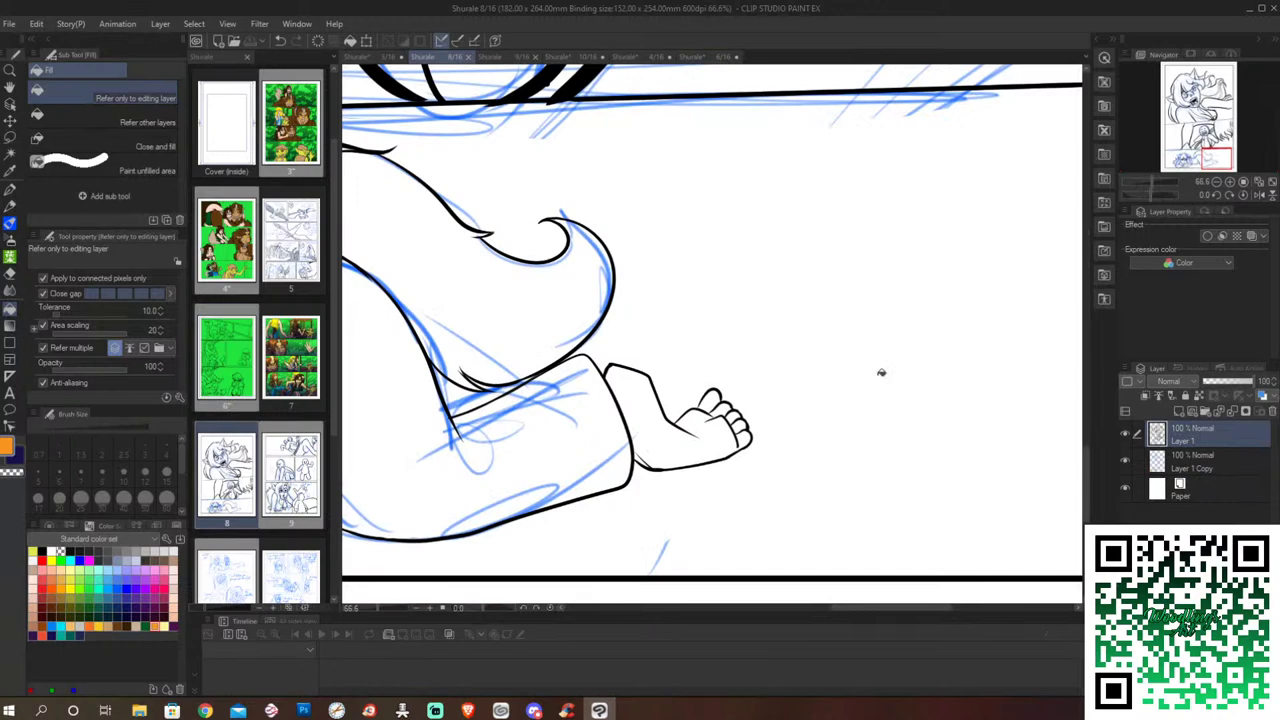
Step: Hide the blue sketch layer on page 8 and paste the flat green background between the sketch and the line art
{"action": "scroll", "coordinate": [495, 291], "scroll_direction": "down", "scroll_amount": 2}
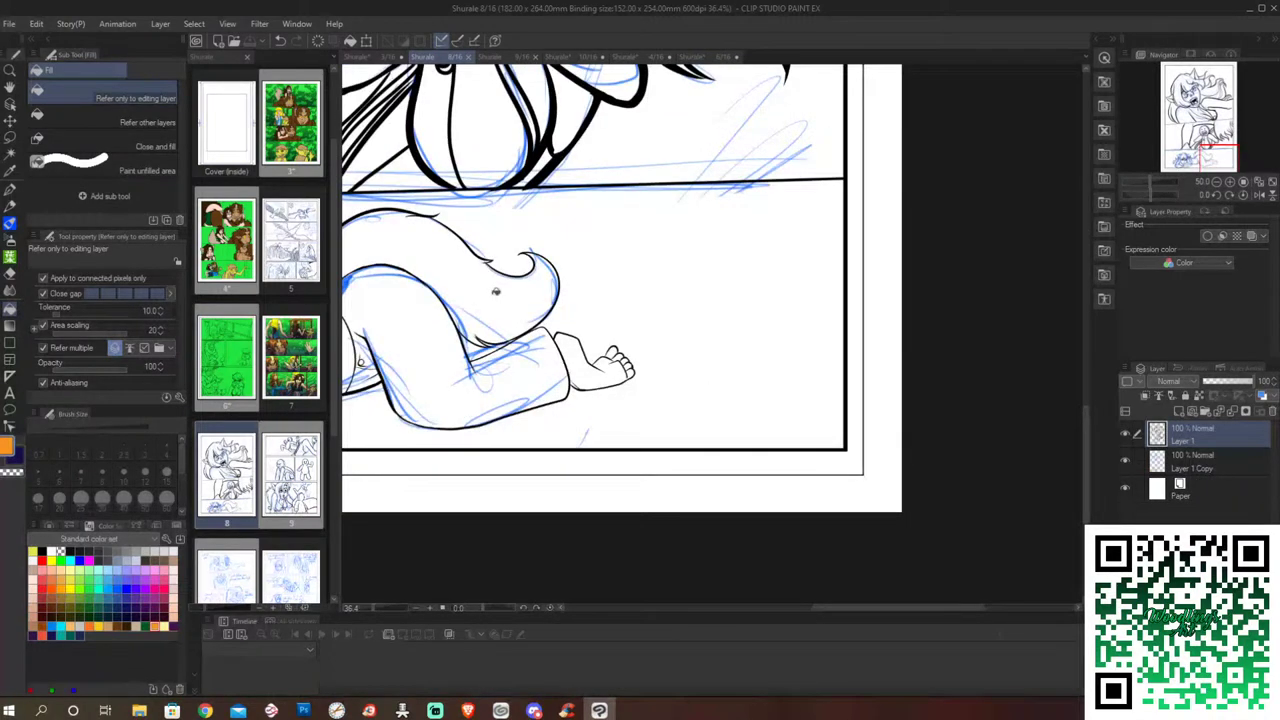
{"action": "double_click", "coordinate": [10, 90]}
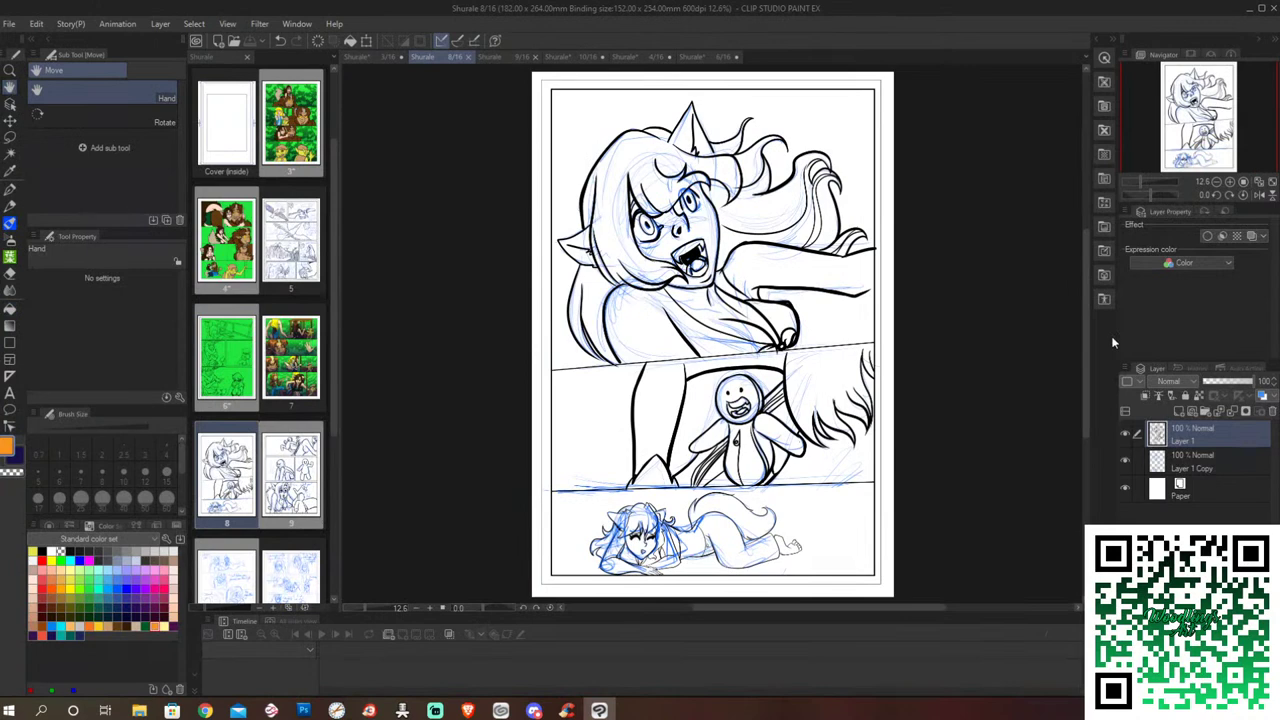
{"action": "left_click", "coordinate": [1124, 460]}
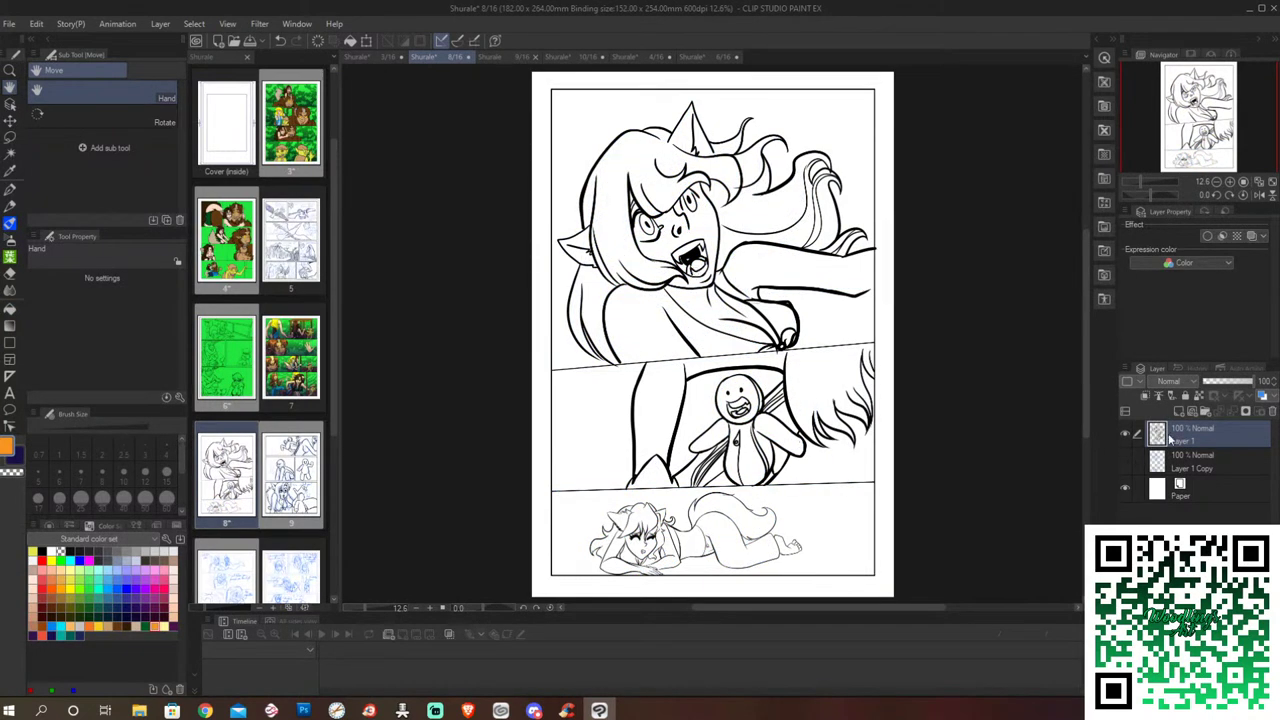
{"action": "left_click", "coordinate": [1180, 462]}
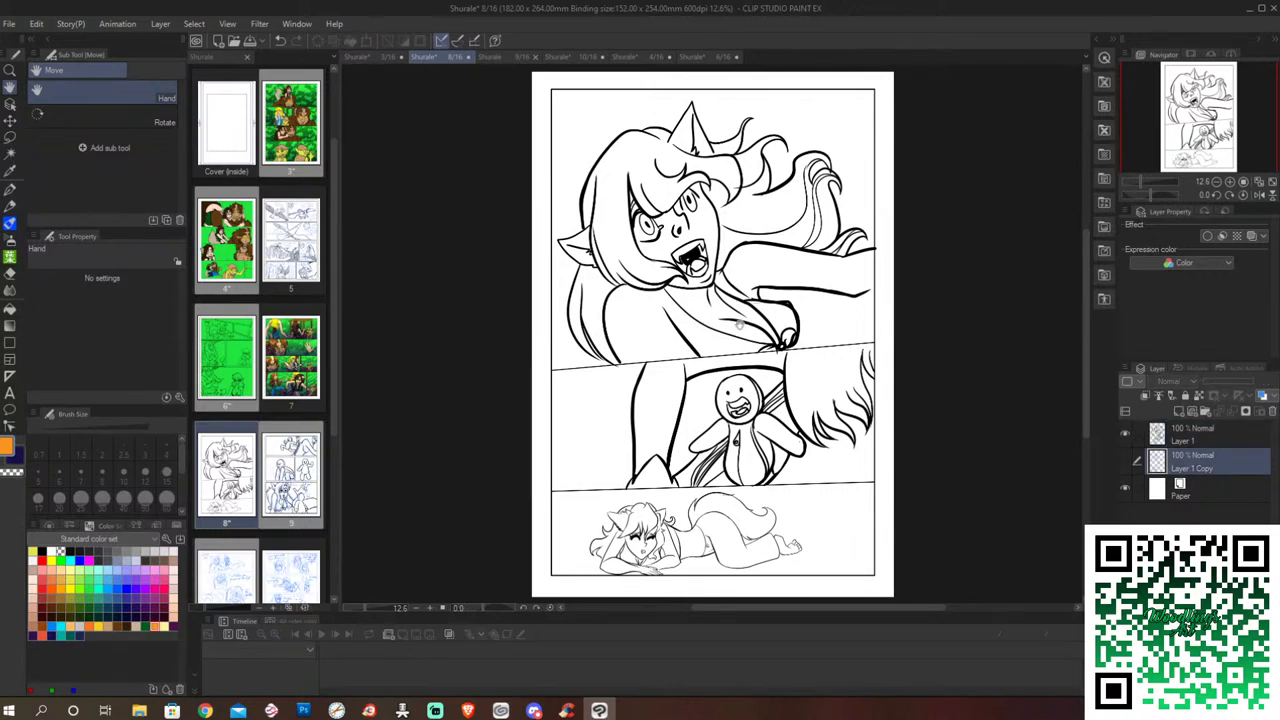
{"action": "key", "text": "ctrl+v"}
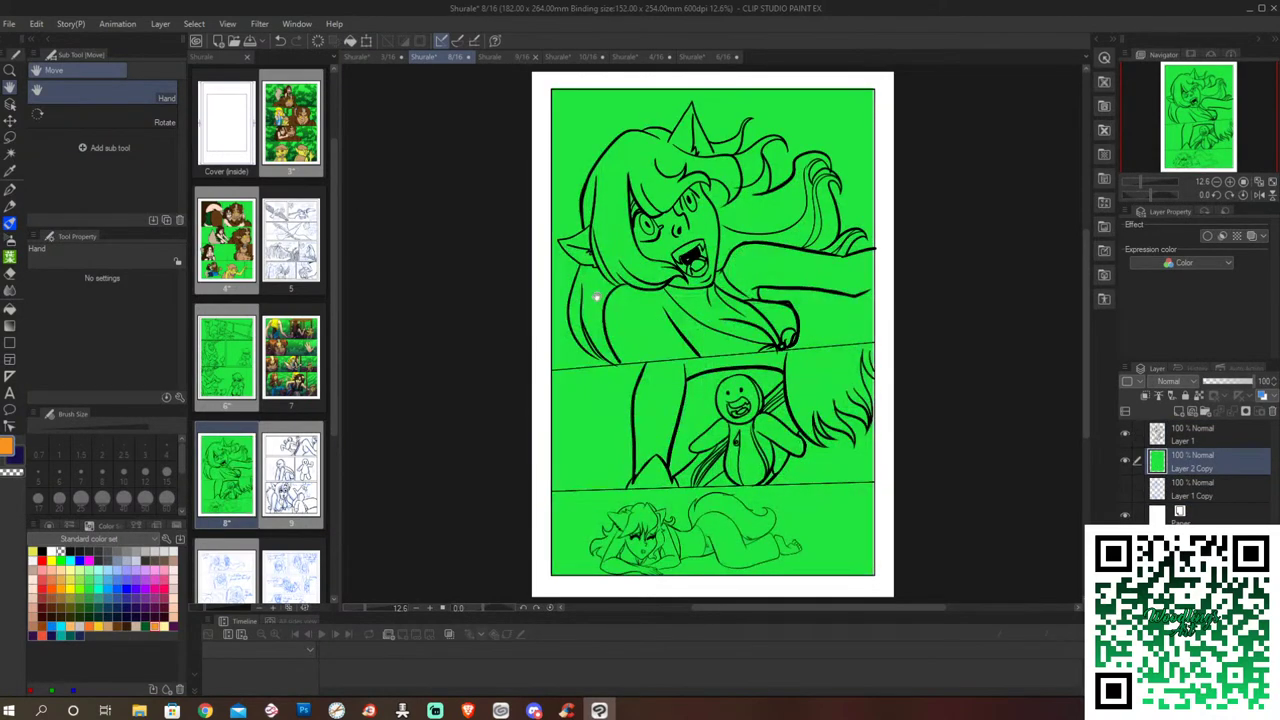
Step: Open page 9, paste the flat green background layer and place it beneath the inked line art
{"action": "double_click", "coordinate": [308, 490]}
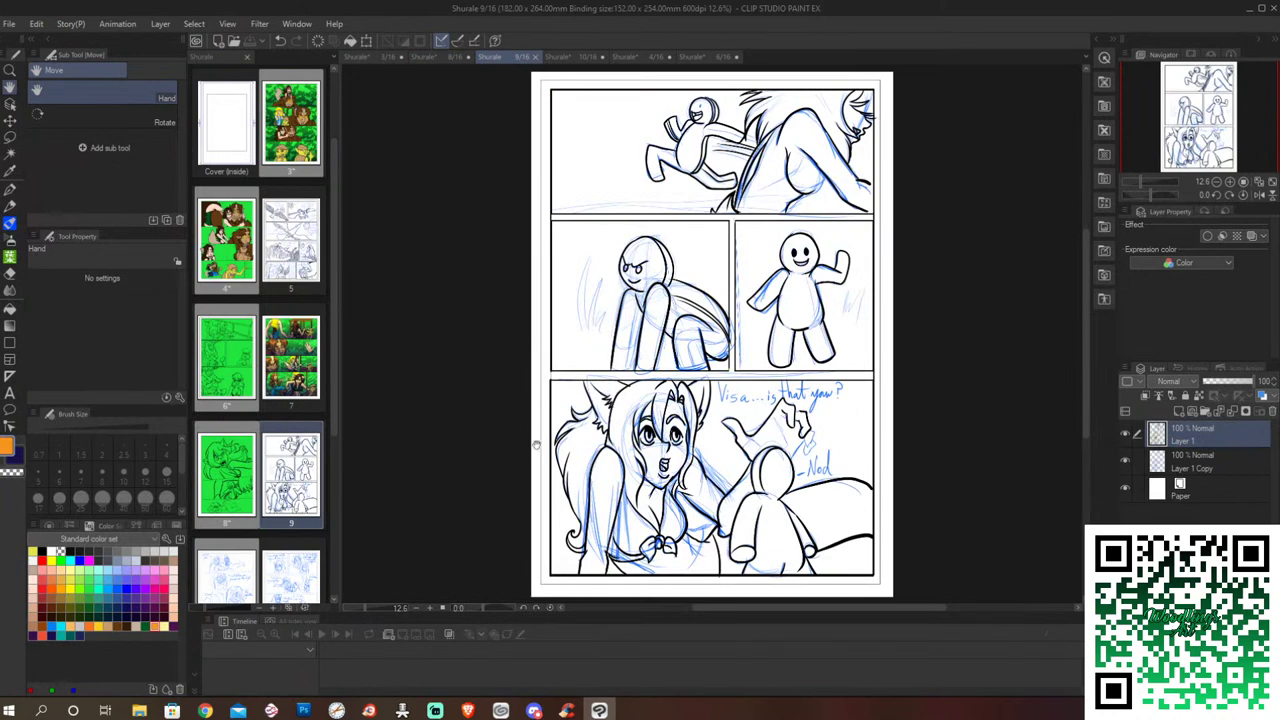
{"action": "key", "text": "ctrl+v"}
{"action": "left_click_drag", "start_coordinate": [1212, 435], "coordinate": [1215, 475]}
Step: Open page 10 and paste the flat green background layer directly above Layer 1, beneath the Layer 1 Copy sketch
{"action": "left_click_drag", "start_coordinate": [333, 349], "coordinate": [332, 457]}
{"action": "left_click_drag", "start_coordinate": [332, 403], "coordinate": [334, 432]}
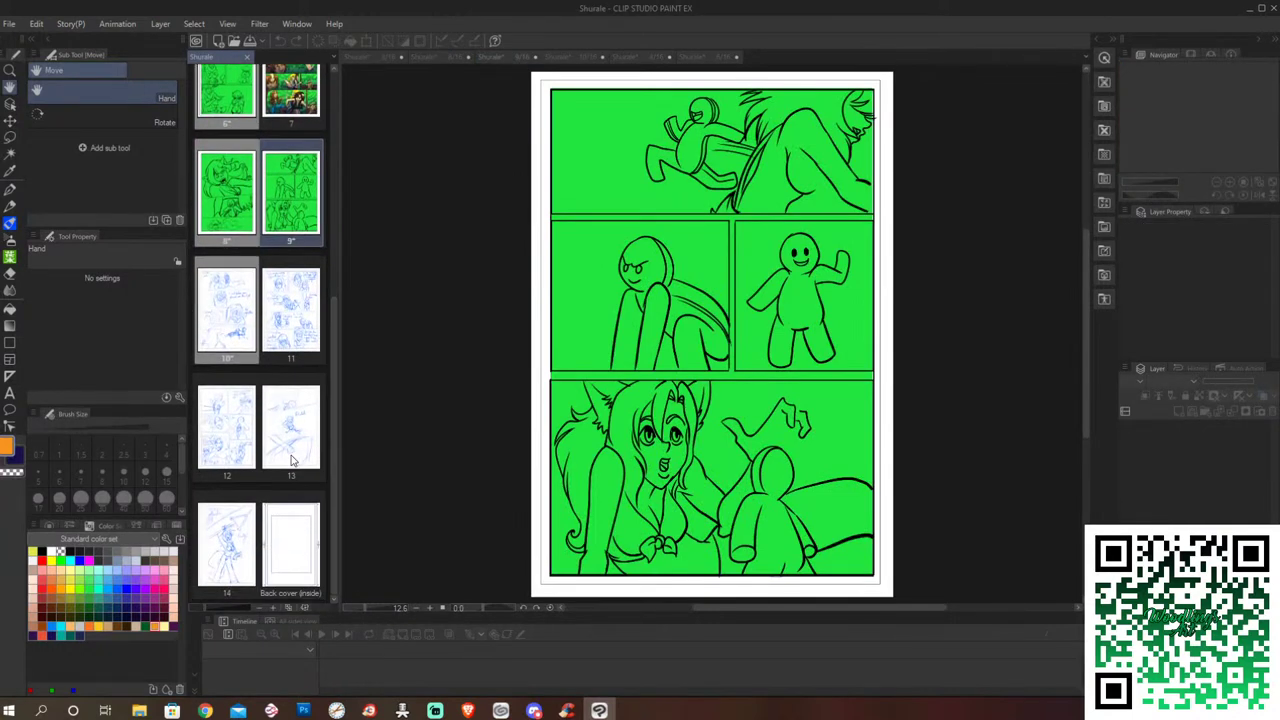
{"action": "left_click", "coordinate": [232, 320]}
{"action": "double_click", "coordinate": [232, 320]}
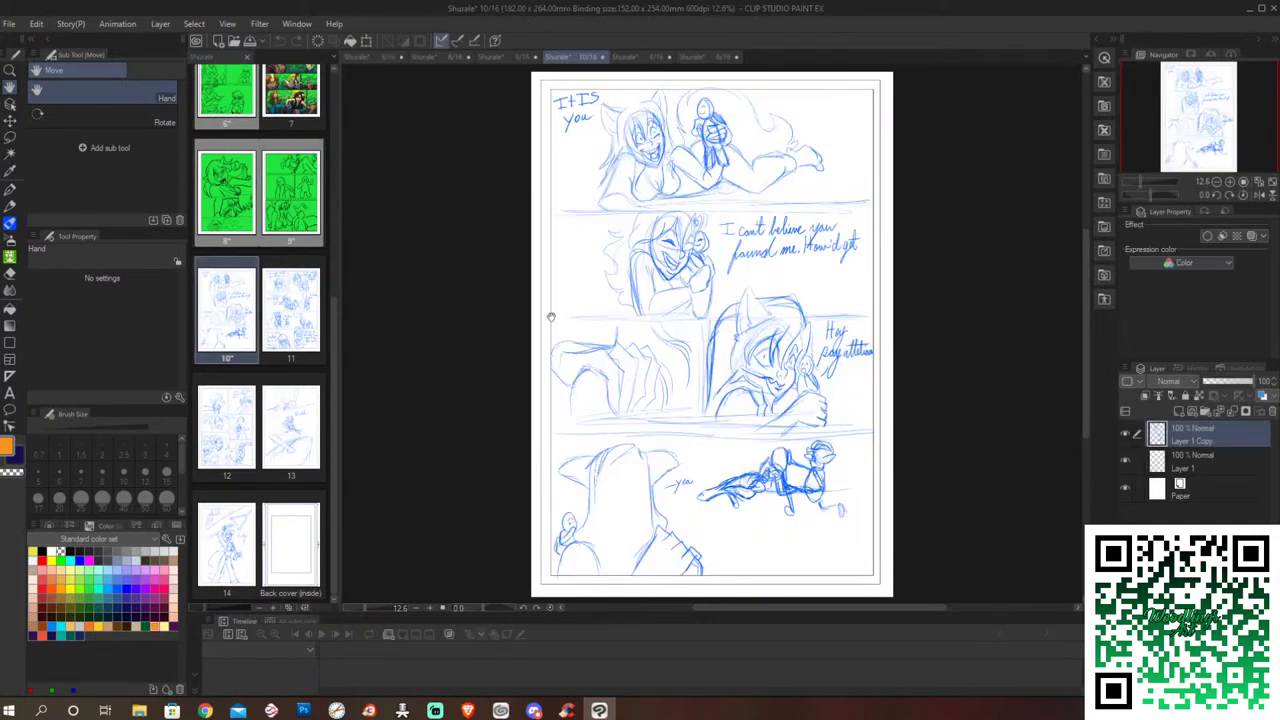
{"action": "left_click", "coordinate": [1222, 458]}
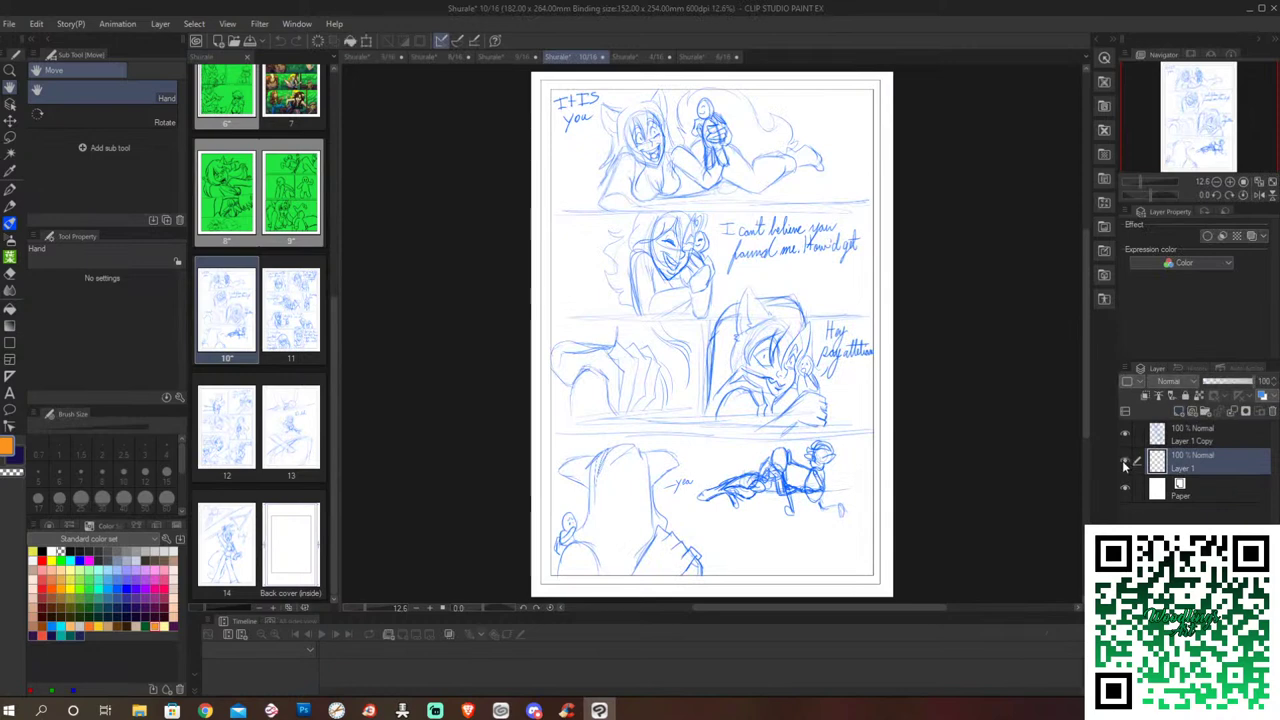
{"action": "key", "text": "ctrl+v"}
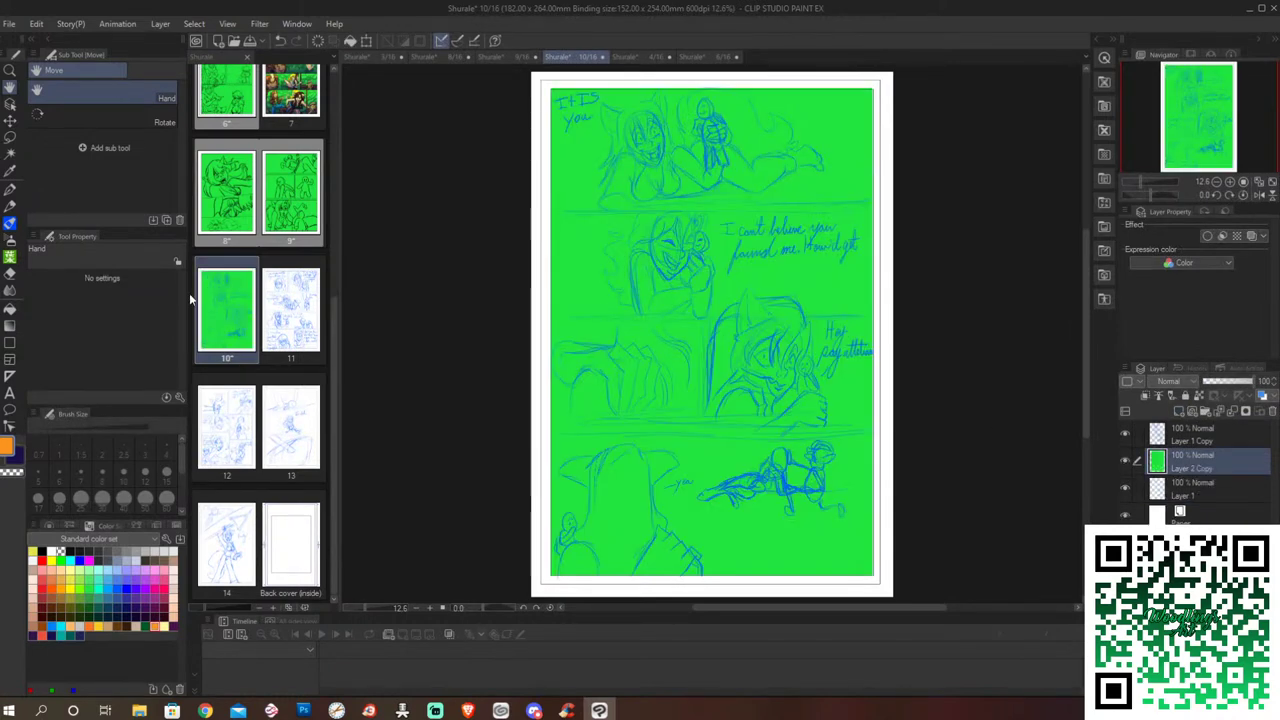
Step: Open page 11, paste the flat green background layer and move it beneath the sketch in Layer 1
{"action": "double_click", "coordinate": [279, 326]}
{"action": "double_click", "coordinate": [291, 316]}
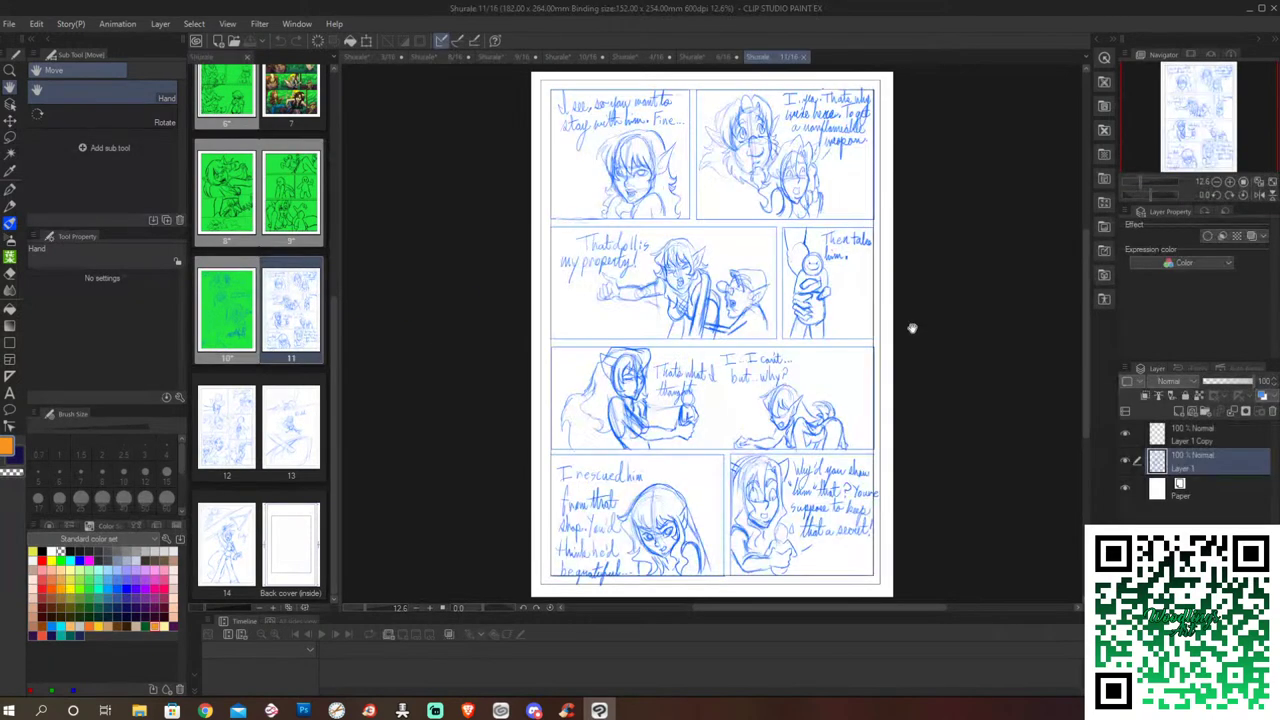
{"action": "key", "text": "ctrl+v"}
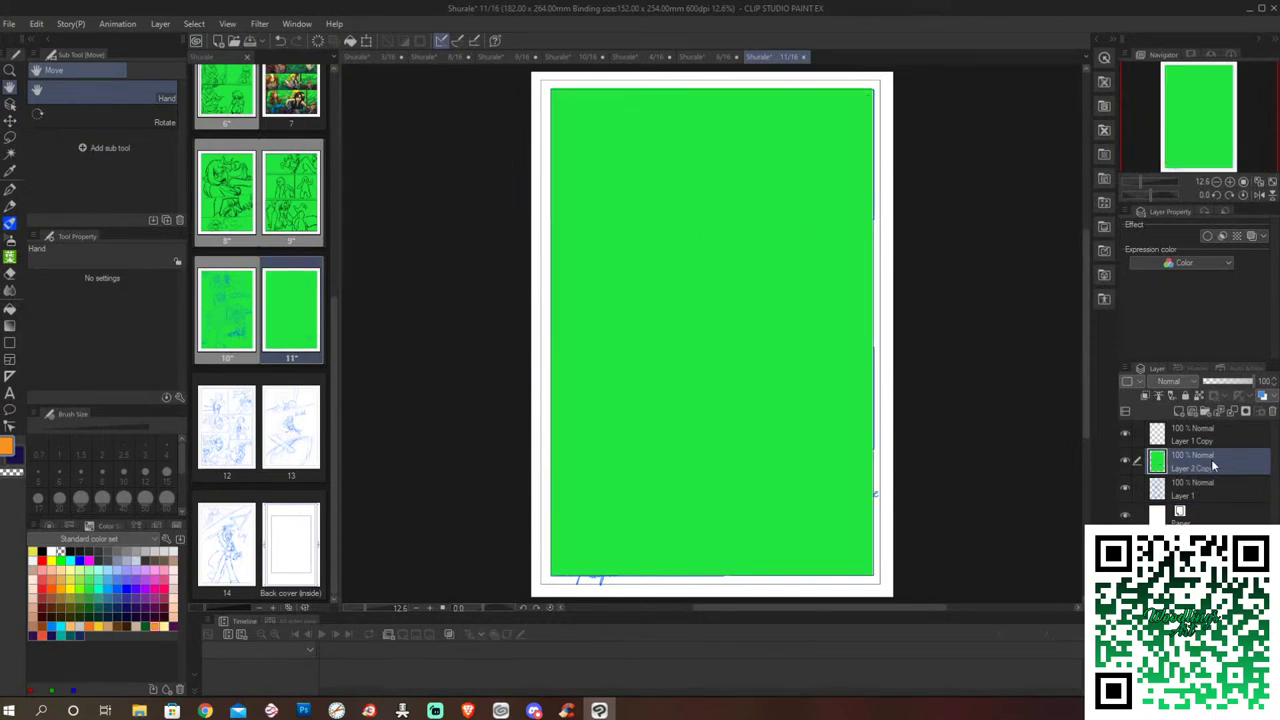
{"action": "left_click_drag", "start_coordinate": [1213, 465], "coordinate": [1212, 498]}
Step: Open page 12, add a new layer above Layer 1, and paste the flat green background, placing it beneath the Layer 1 sketch
{"action": "double_click", "coordinate": [229, 436]}
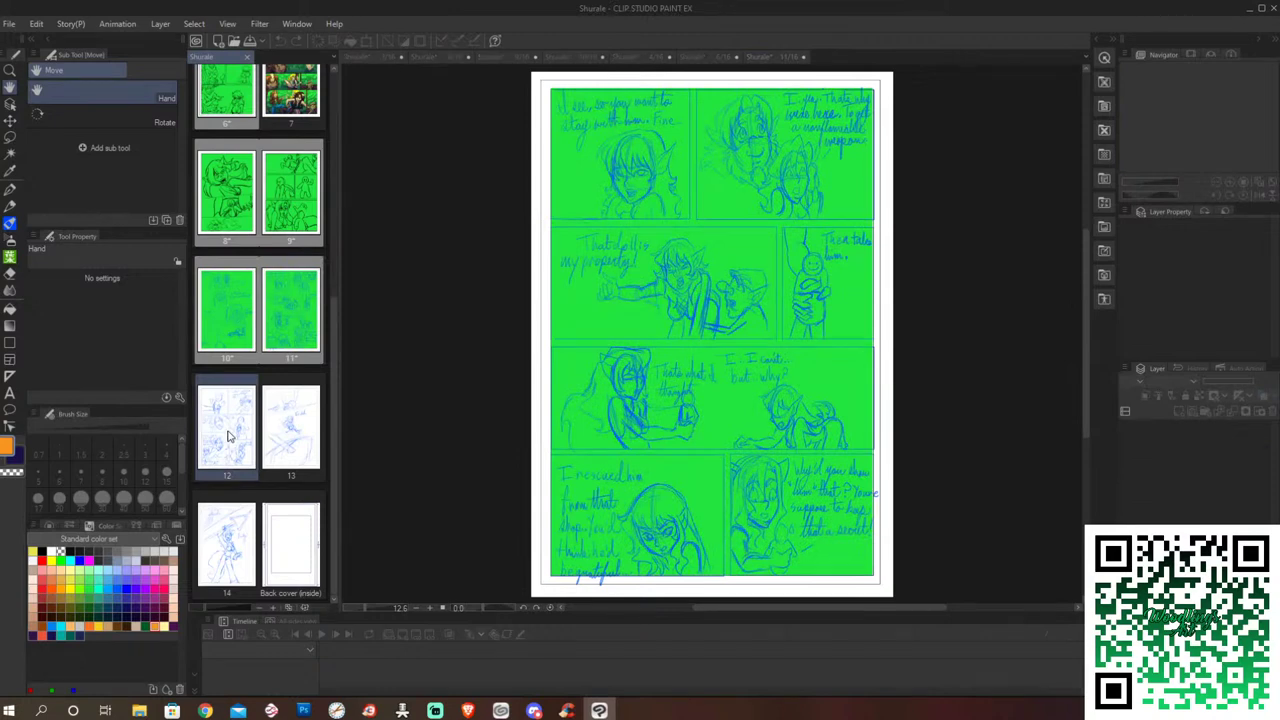
{"action": "double_click", "coordinate": [228, 436]}
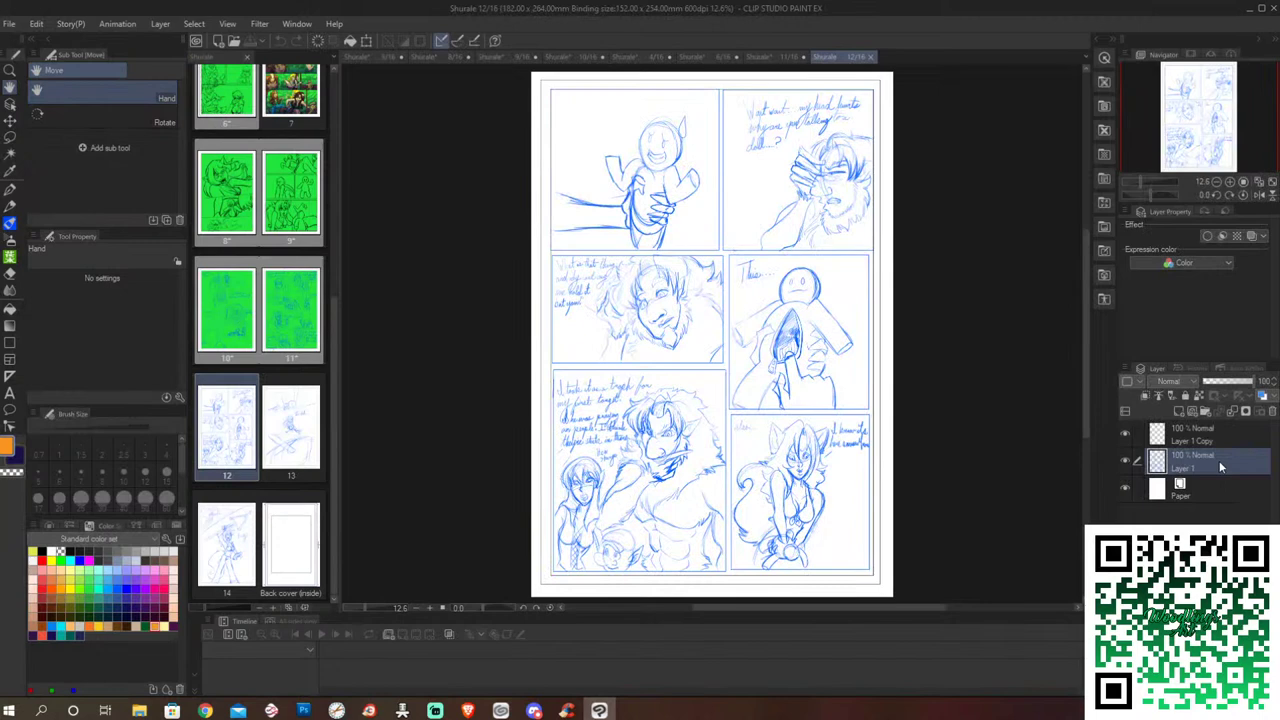
{"action": "left_click", "coordinate": [1175, 411]}
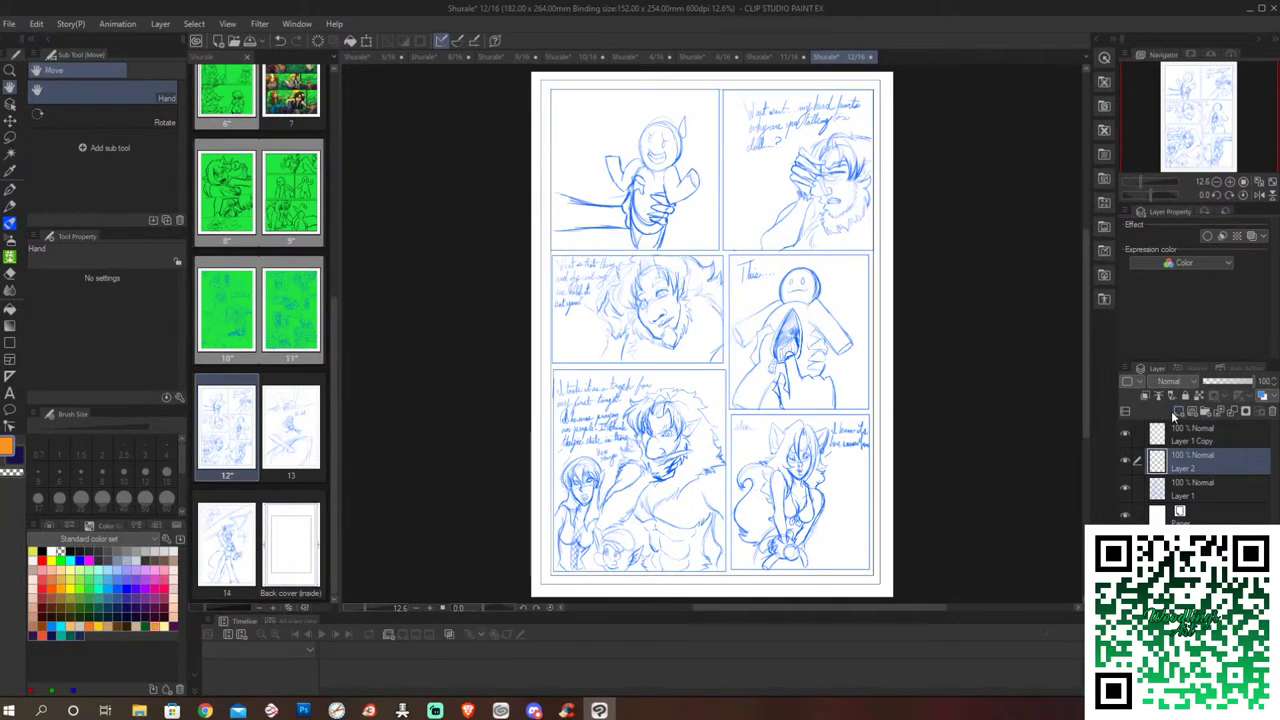
{"action": "key", "text": "ctrl+v"}
{"action": "left_click_drag", "start_coordinate": [1196, 463], "coordinate": [1198, 496]}
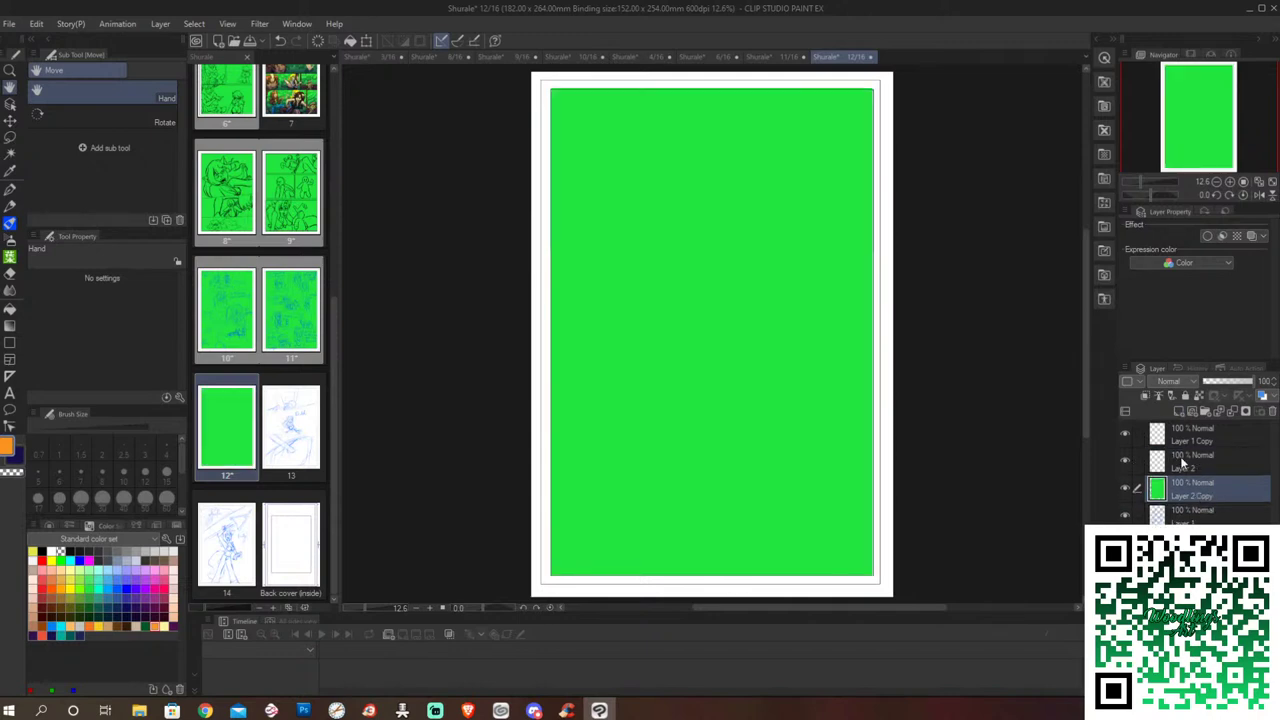
{"action": "left_click_drag", "start_coordinate": [1194, 491], "coordinate": [1198, 521]}
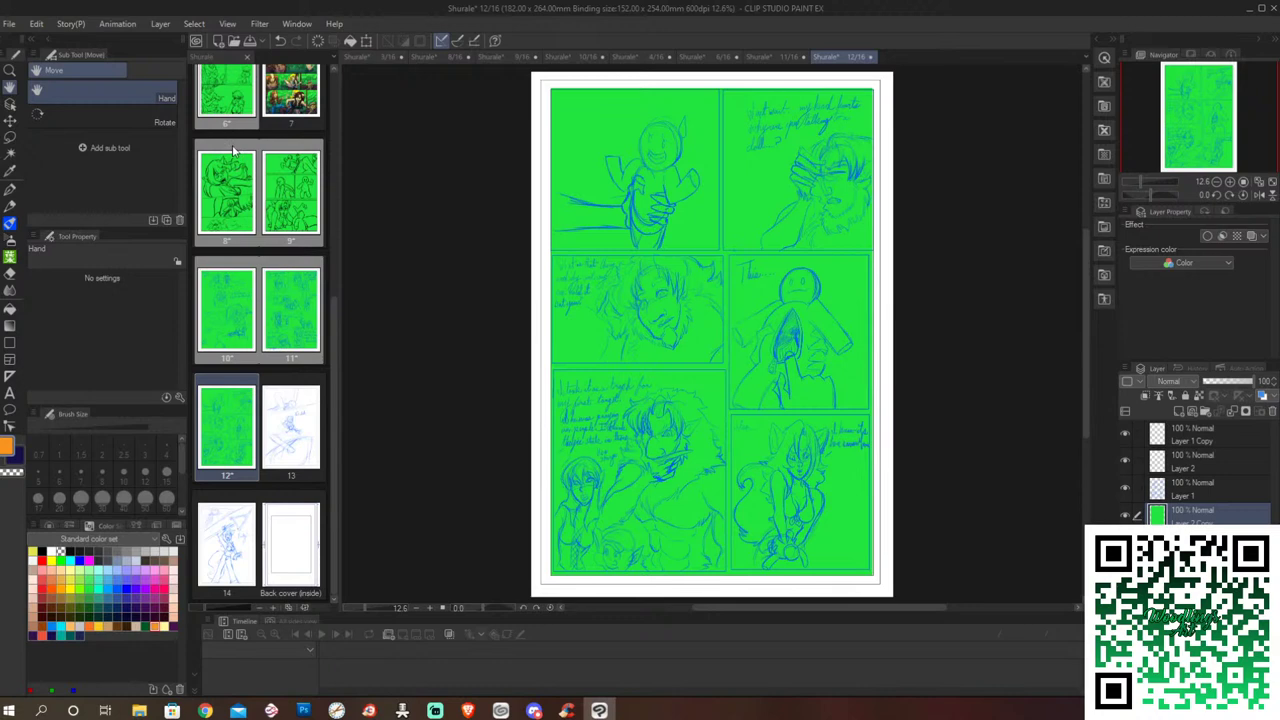
Step: Open the finished page 7, hide its glow dodge, overlay and multiply layers to show the flat colors, and choose bright yellow
{"action": "double_click", "coordinate": [287, 95]}
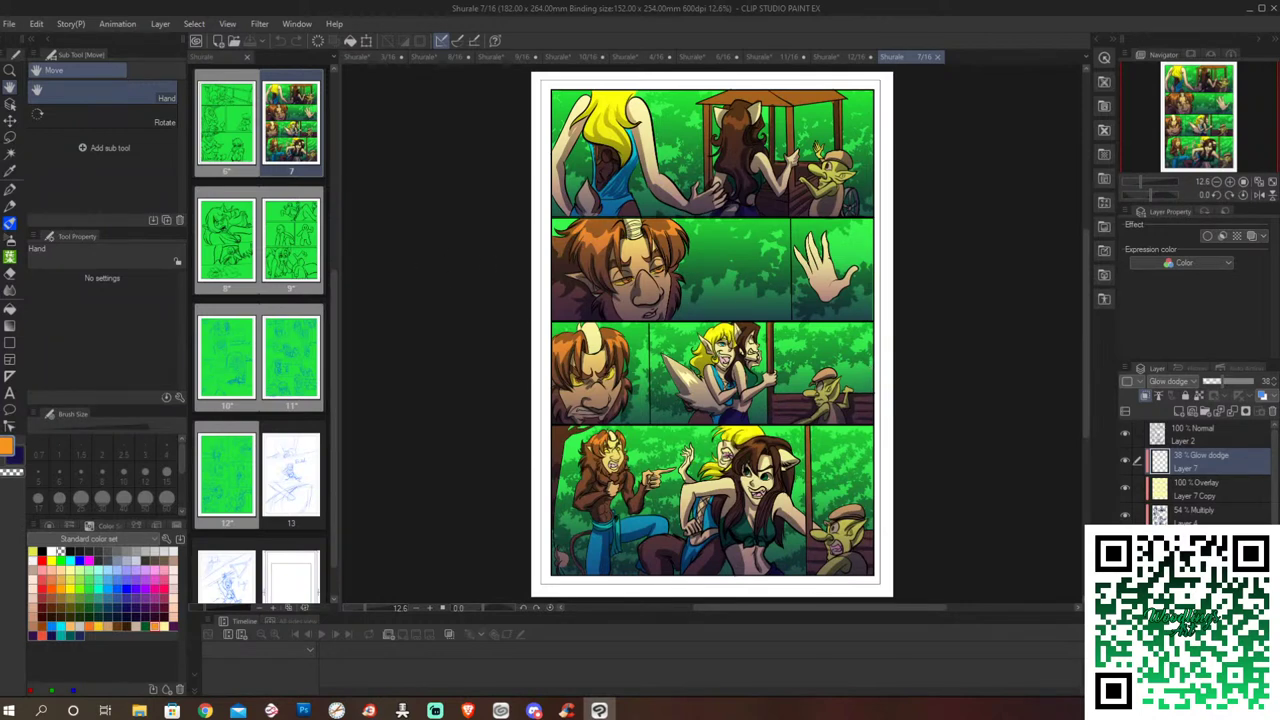
{"action": "left_click", "coordinate": [1126, 461]}
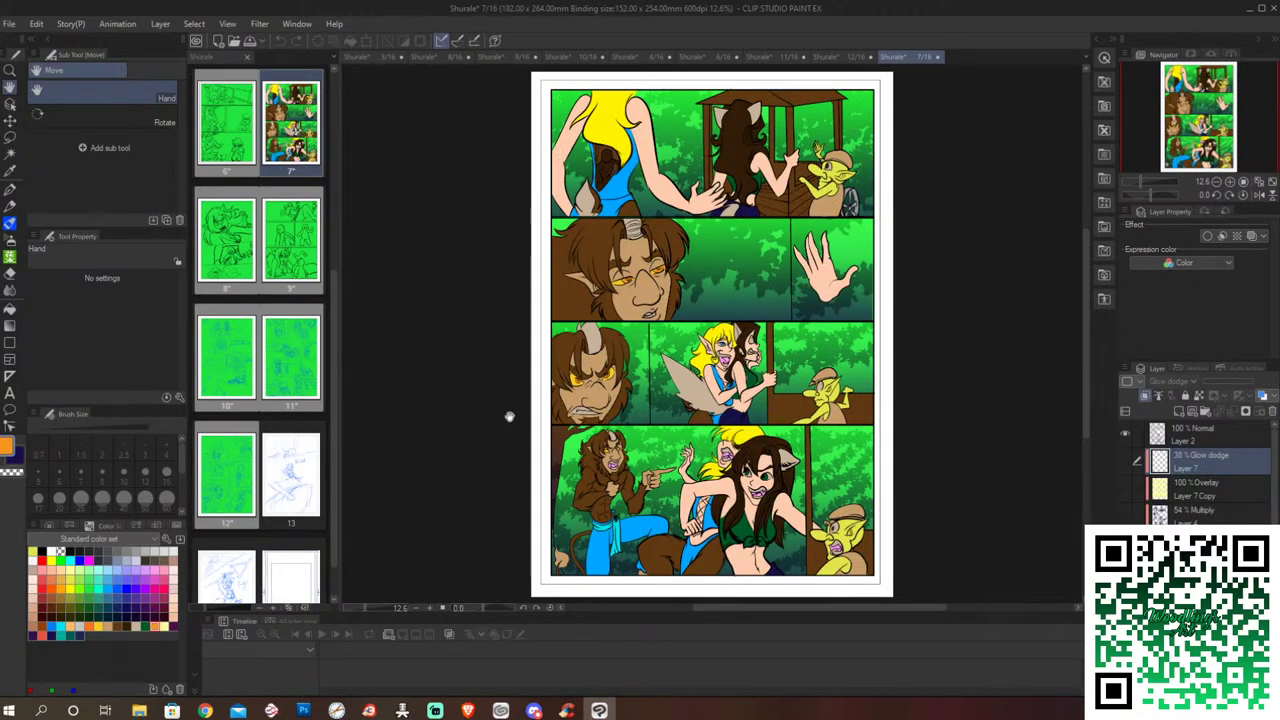
{"action": "key", "text": "g"}
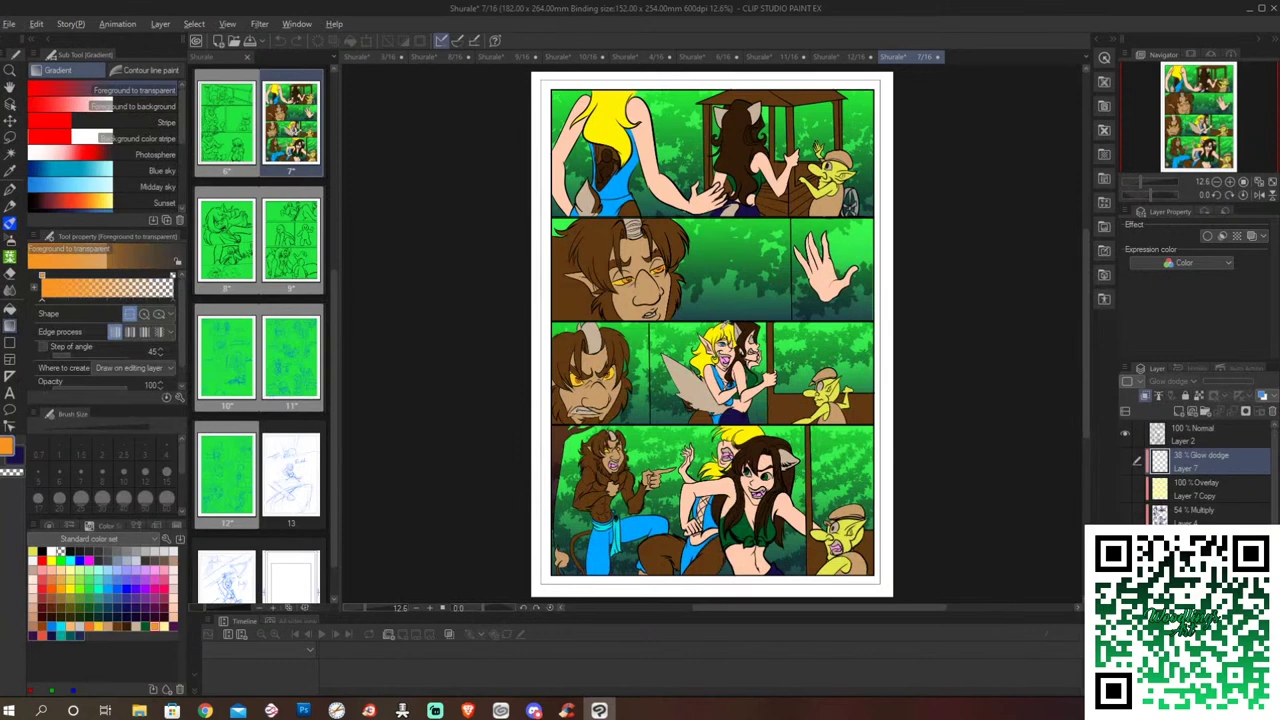
{"action": "left_click", "coordinate": [51, 561]}
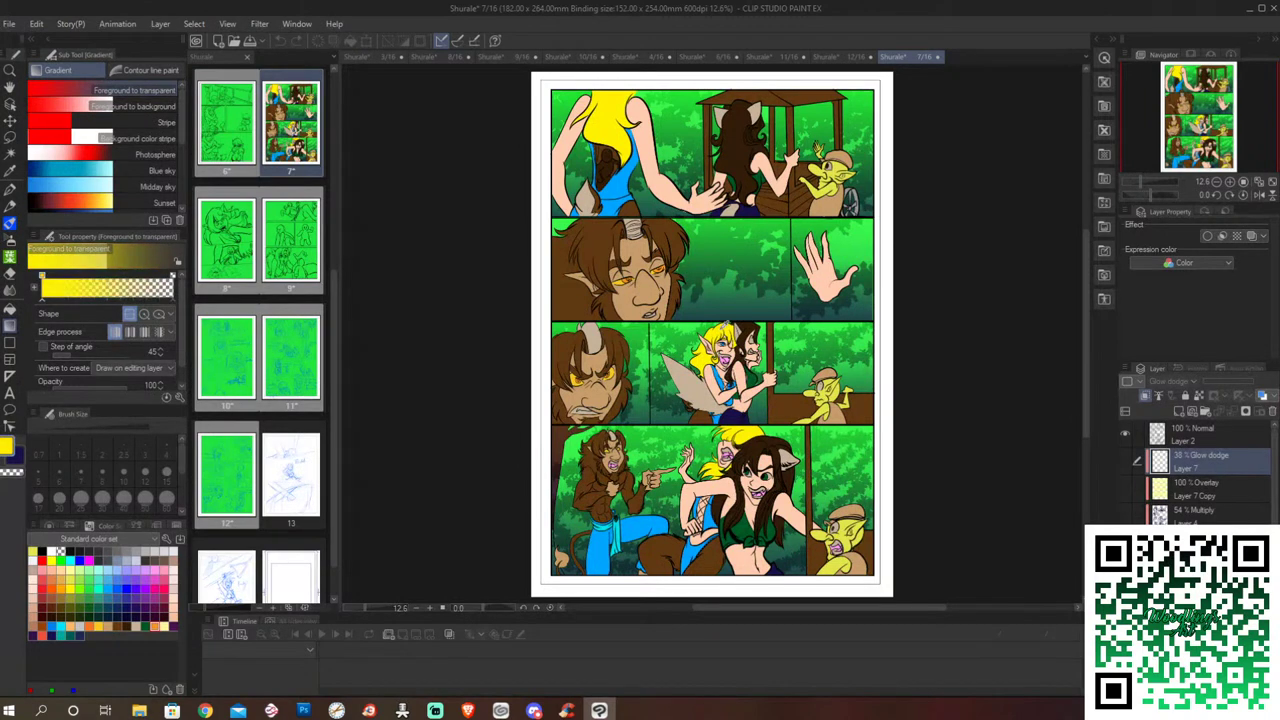
Step: Return to page 6 and fill the woman's hair in the middle-right panel with yellow on Layer 2
{"action": "double_click", "coordinate": [214, 118]}
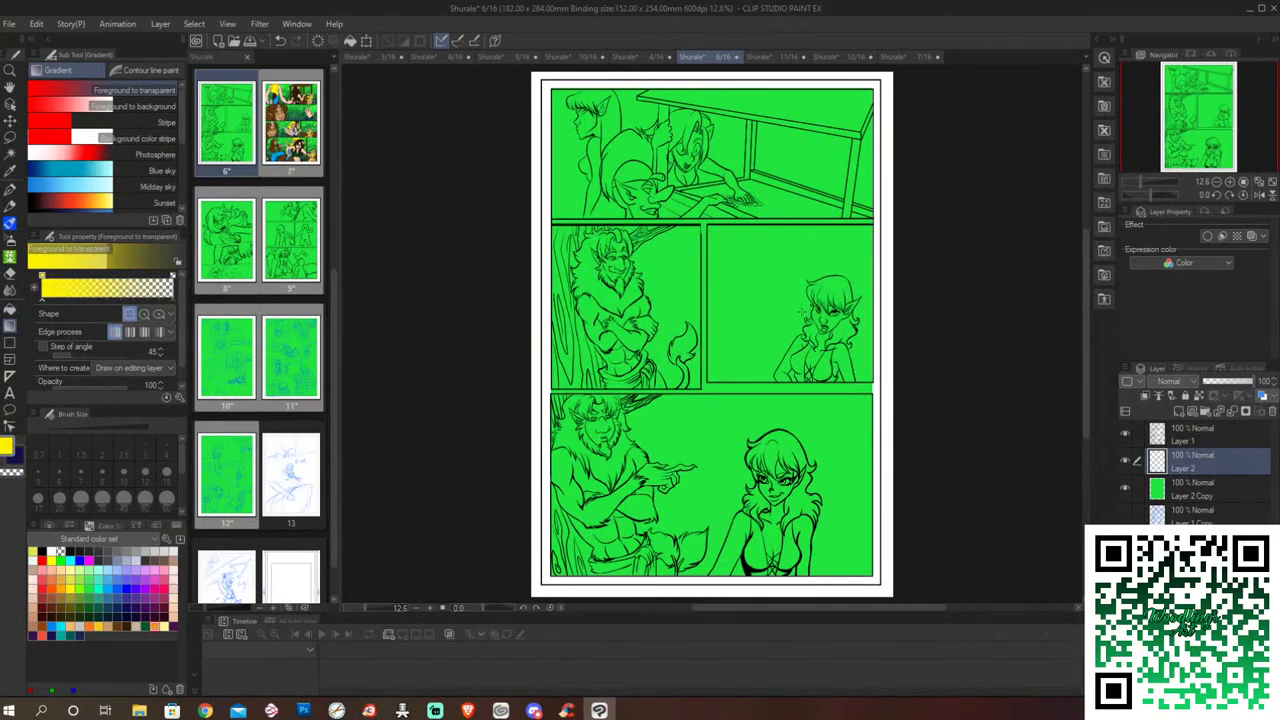
{"action": "key", "text": "g"}
{"action": "left_click", "coordinate": [828, 292]}
{"action": "left_click", "coordinate": [835, 279]}
{"action": "left_click", "coordinate": [853, 318]}
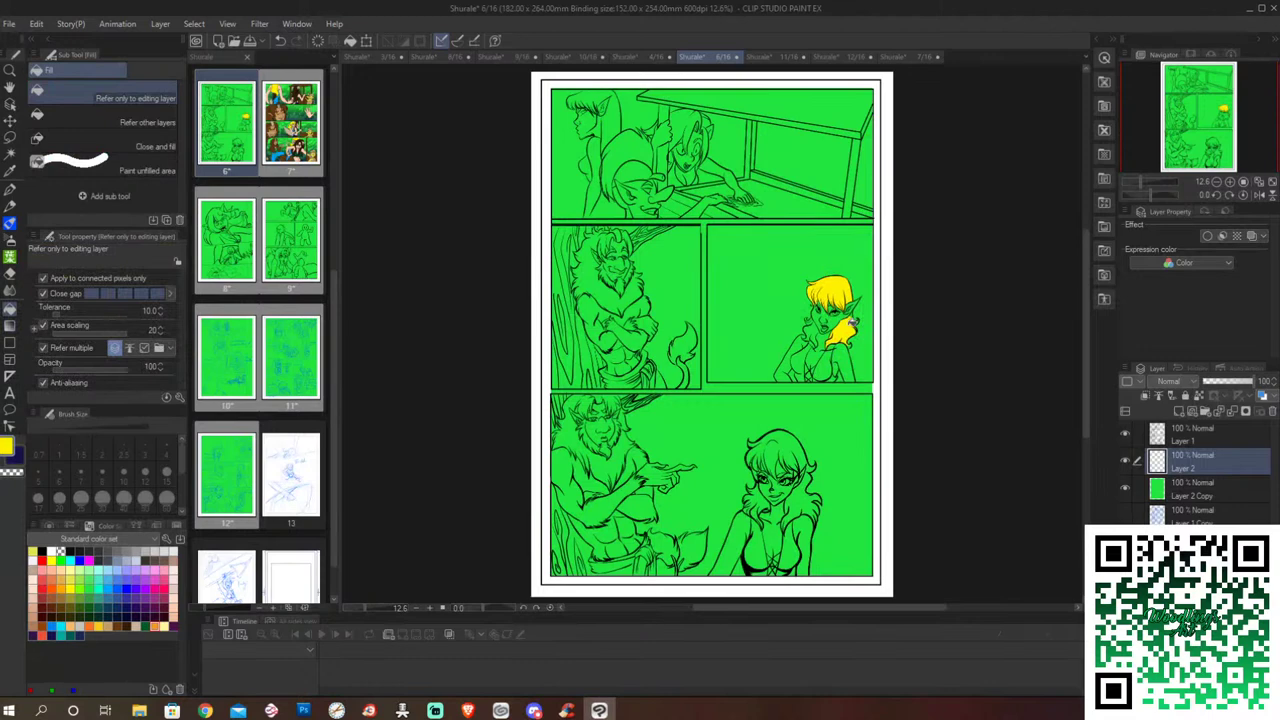
{"action": "left_click", "coordinate": [811, 317]}
{"action": "left_click", "coordinate": [815, 319]}
{"action": "left_click", "coordinate": [855, 315]}
Step: Fill the same woman's hair with yellow in the bottom panel and the top panel of page 6
{"action": "left_click", "coordinate": [763, 441]}
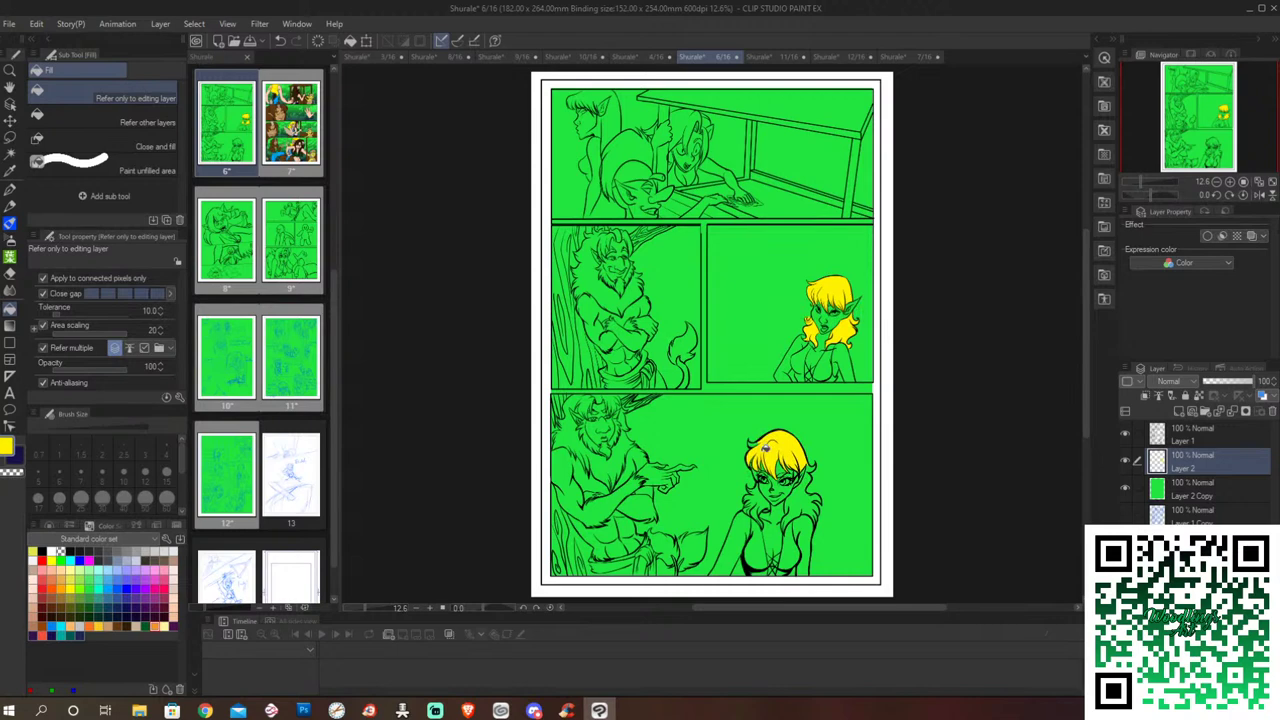
{"action": "left_click", "coordinate": [758, 490]}
{"action": "left_click", "coordinate": [766, 504]}
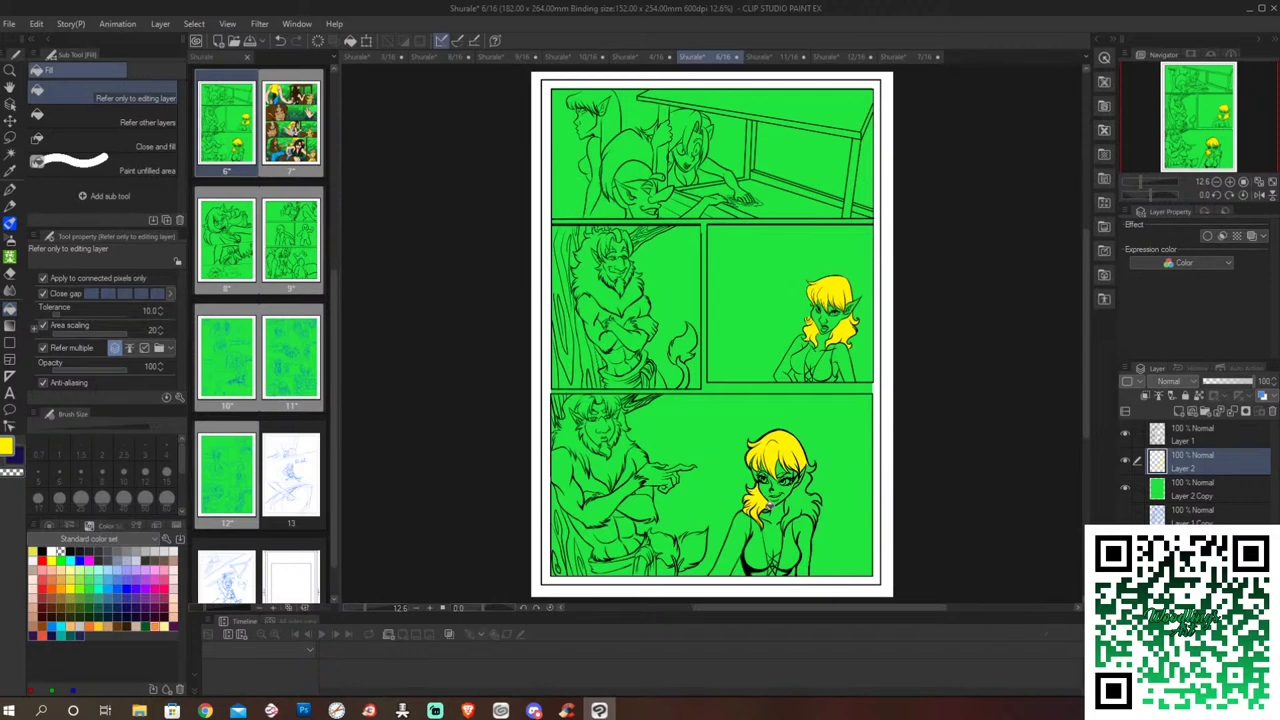
{"action": "left_click", "coordinate": [812, 496]}
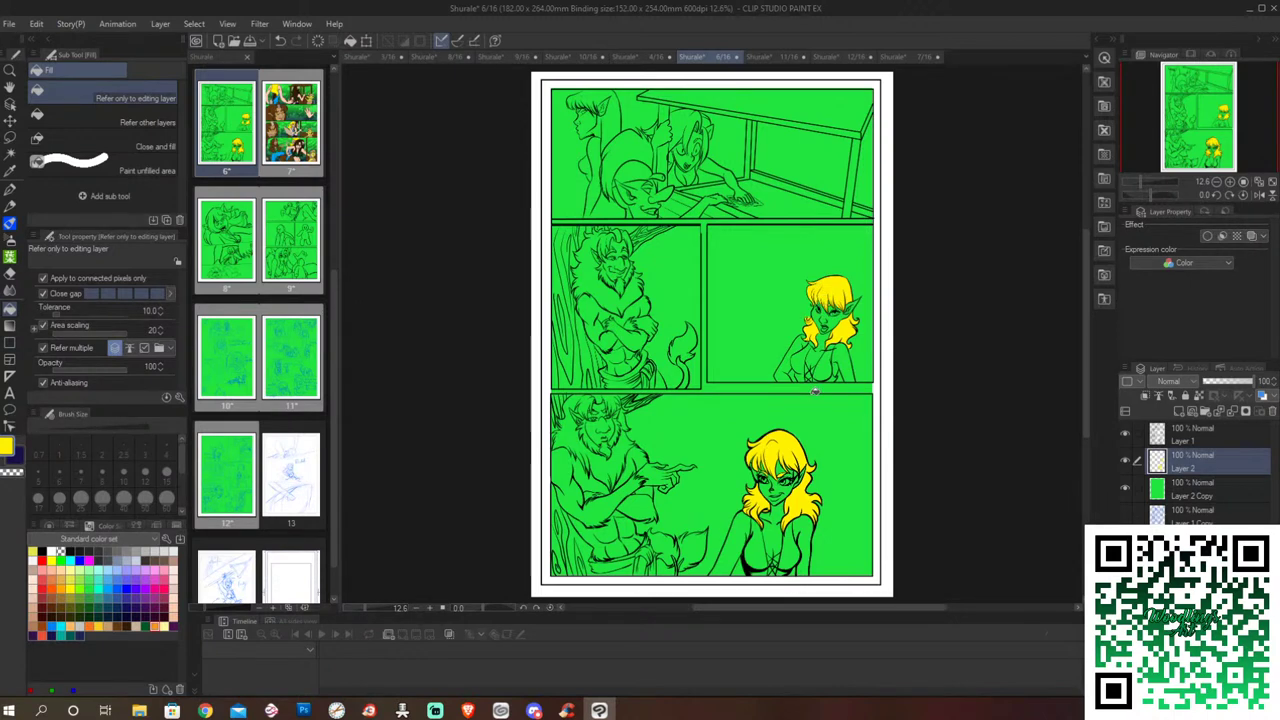
{"action": "left_click", "coordinate": [602, 98]}
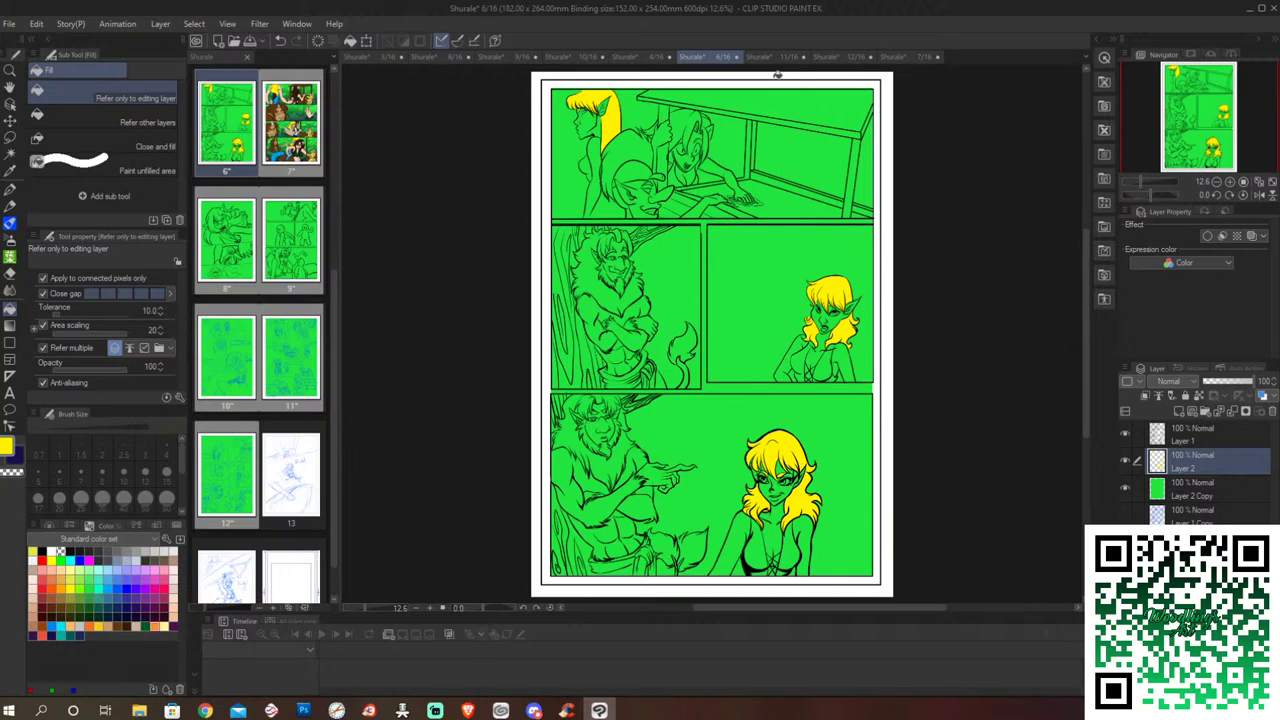
Step: Fill the blonde woman's top with teal blue in the bottom, middle-right and top panels
{"action": "left_click", "coordinate": [94, 615]}
{"action": "left_click", "coordinate": [760, 545]}
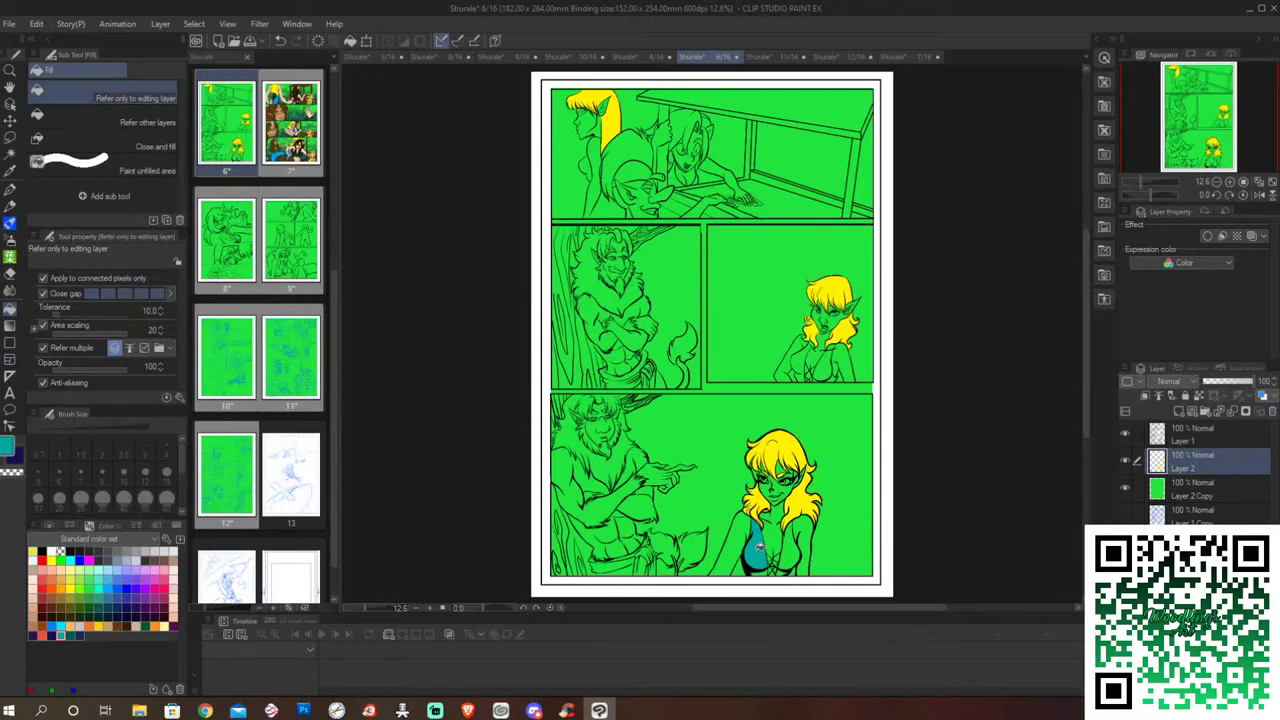
{"action": "left_click", "coordinate": [789, 566]}
{"action": "left_click", "coordinate": [818, 366]}
{"action": "left_click", "coordinate": [588, 160]}
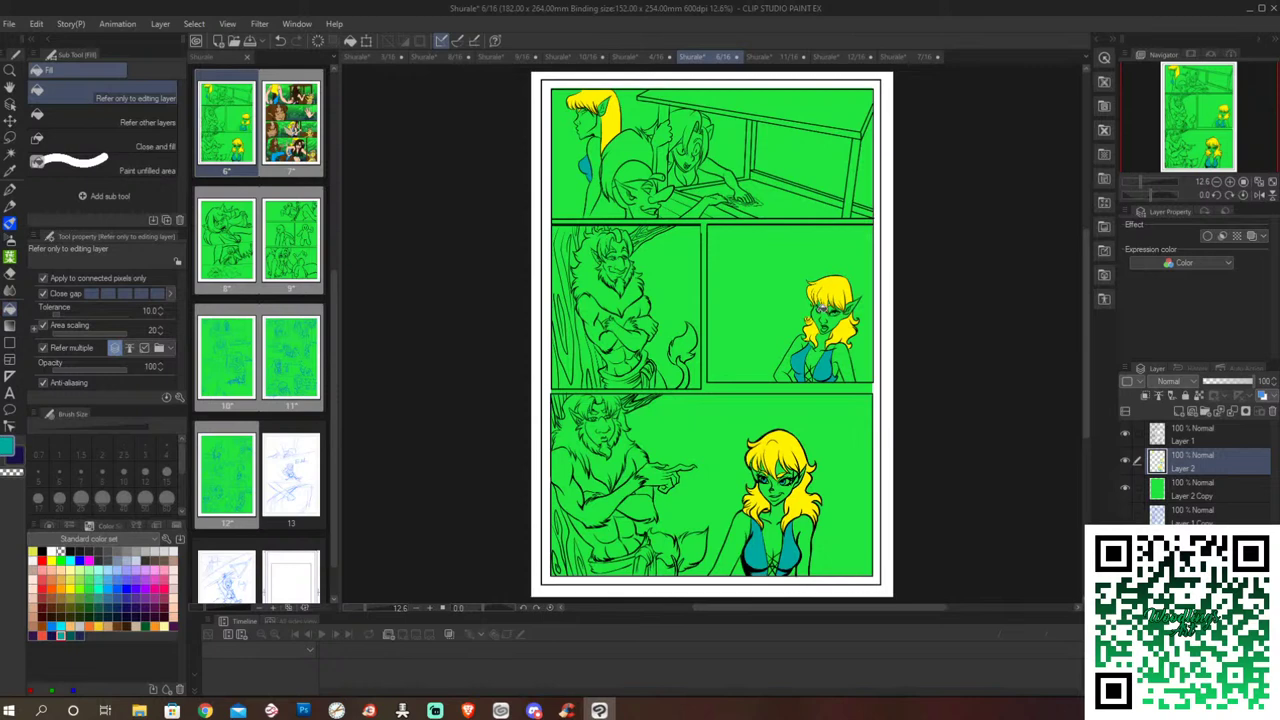
{"action": "left_click", "coordinate": [155, 571]}
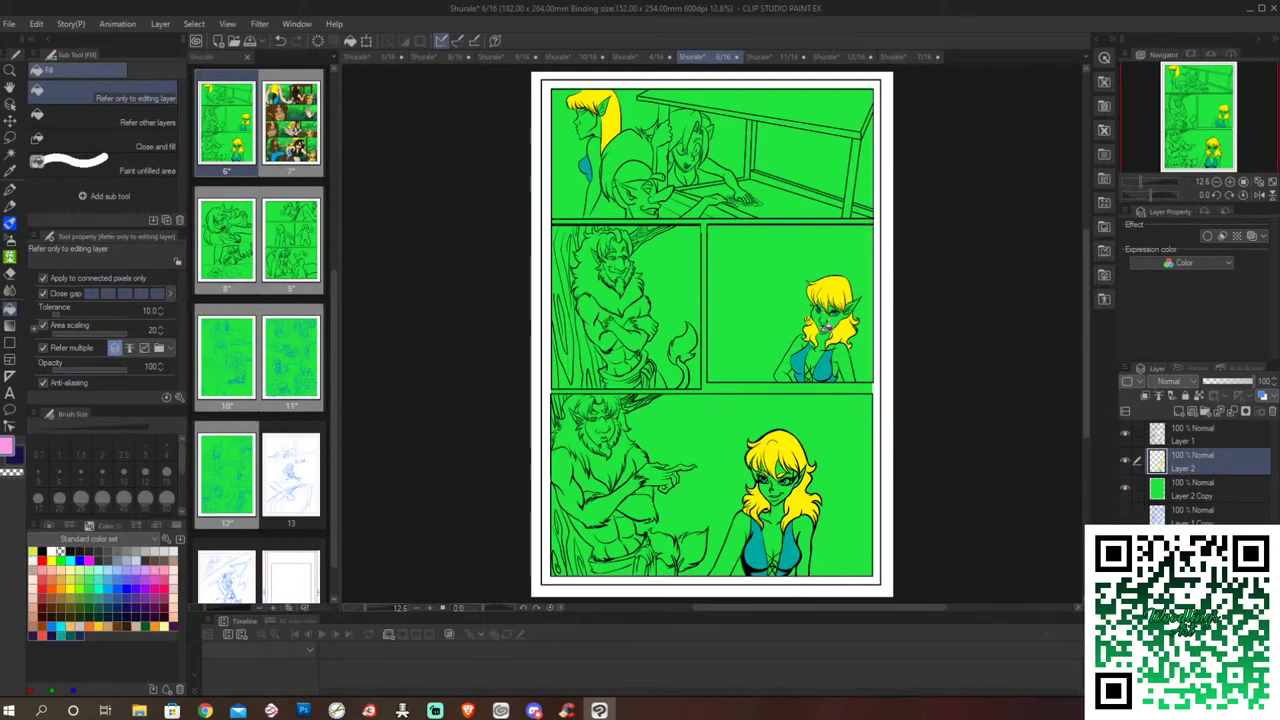
{"action": "left_click", "coordinate": [828, 318]}
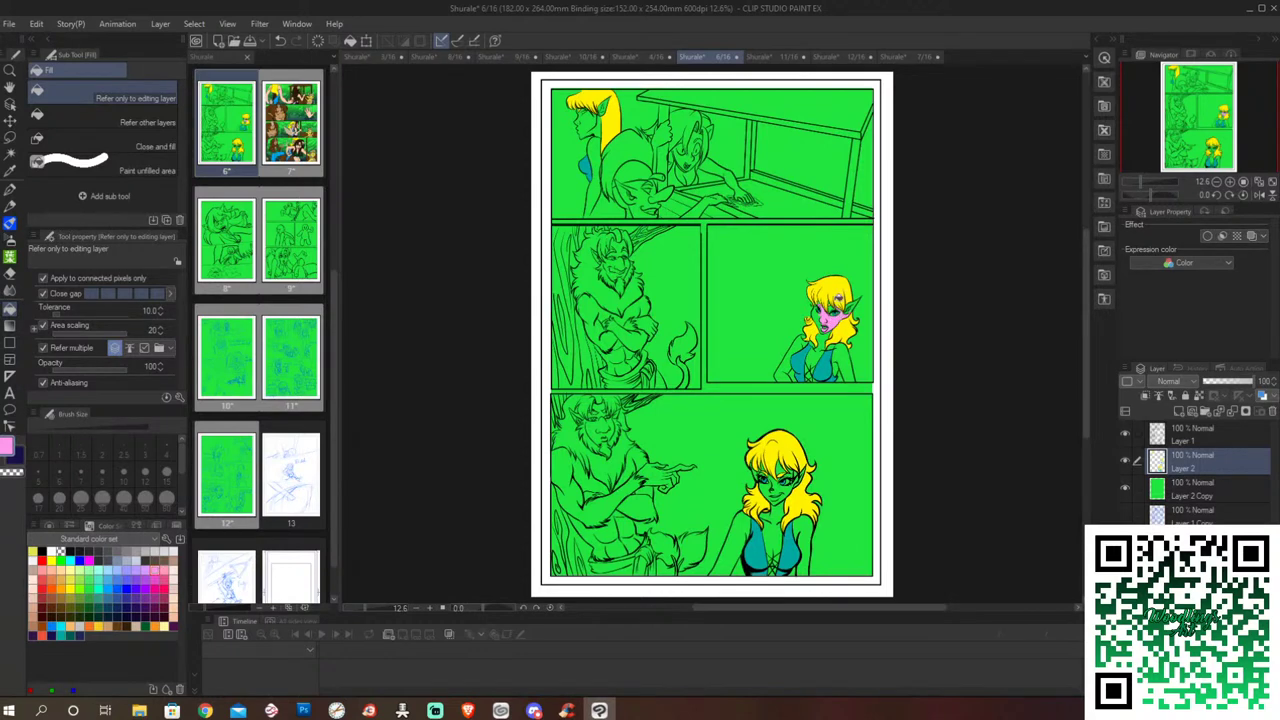
{"action": "key", "text": "ctrl+z"}
Step: Fill the goblin's face, ear, nose and arm in the top panel with pale yellow
{"action": "left_click", "coordinate": [33, 551]}
{"action": "left_click", "coordinate": [621, 196]}
{"action": "left_click", "coordinate": [638, 188]}
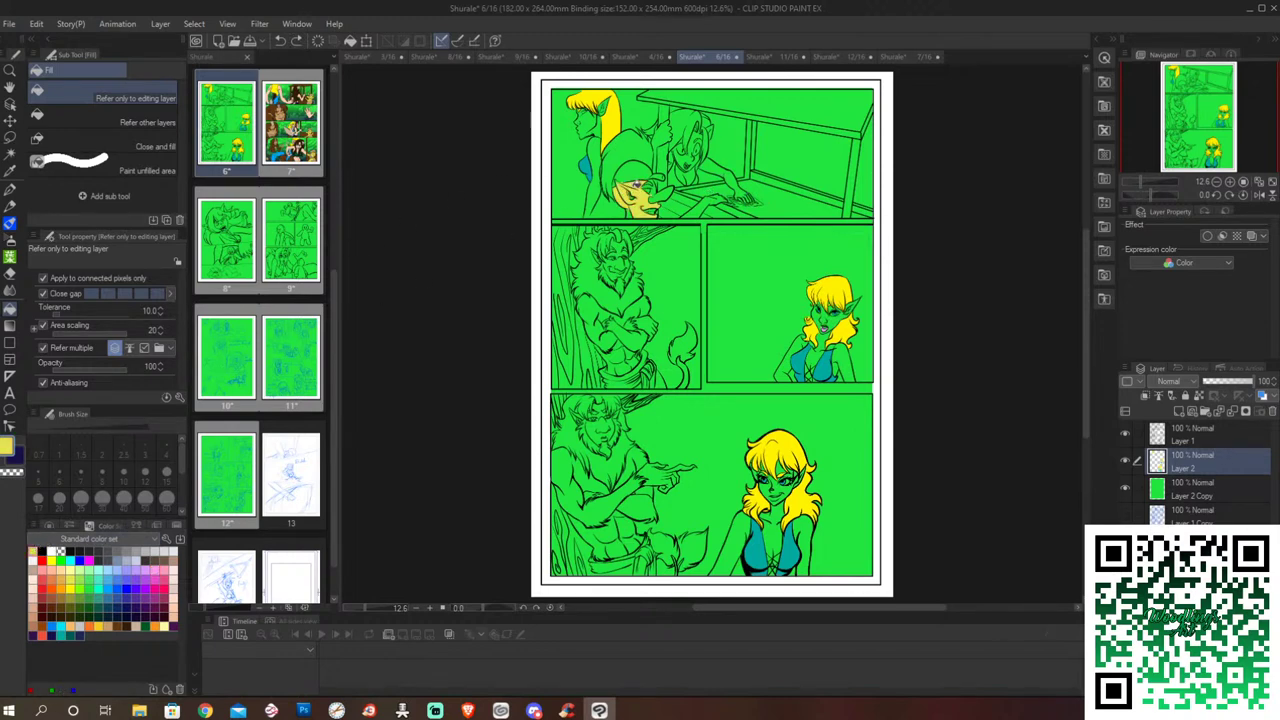
{"action": "left_click", "coordinate": [656, 183]}
{"action": "left_click", "coordinate": [712, 200]}
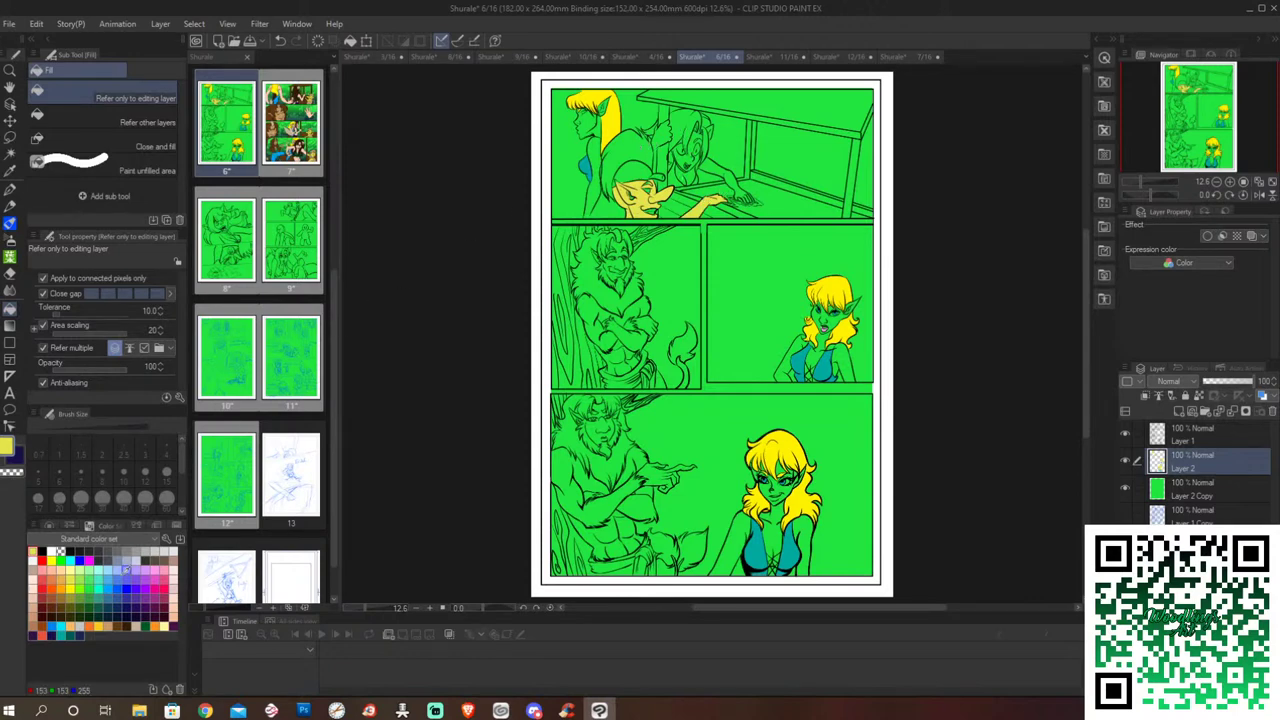
Step: Fill the flat surface inside the stall around the reaching hands in the top panel with dark navy blue
{"action": "left_click", "coordinate": [80, 634]}
{"action": "left_click", "coordinate": [726, 190]}
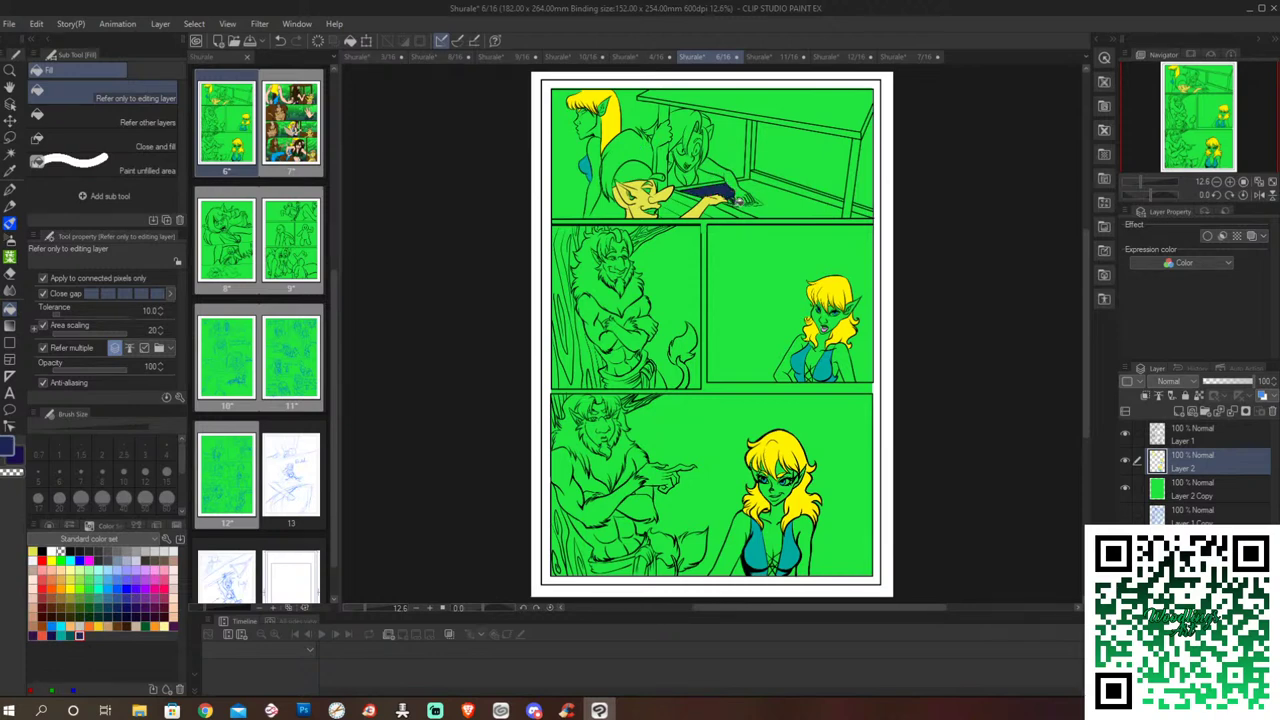
{"action": "left_click", "coordinate": [740, 200]}
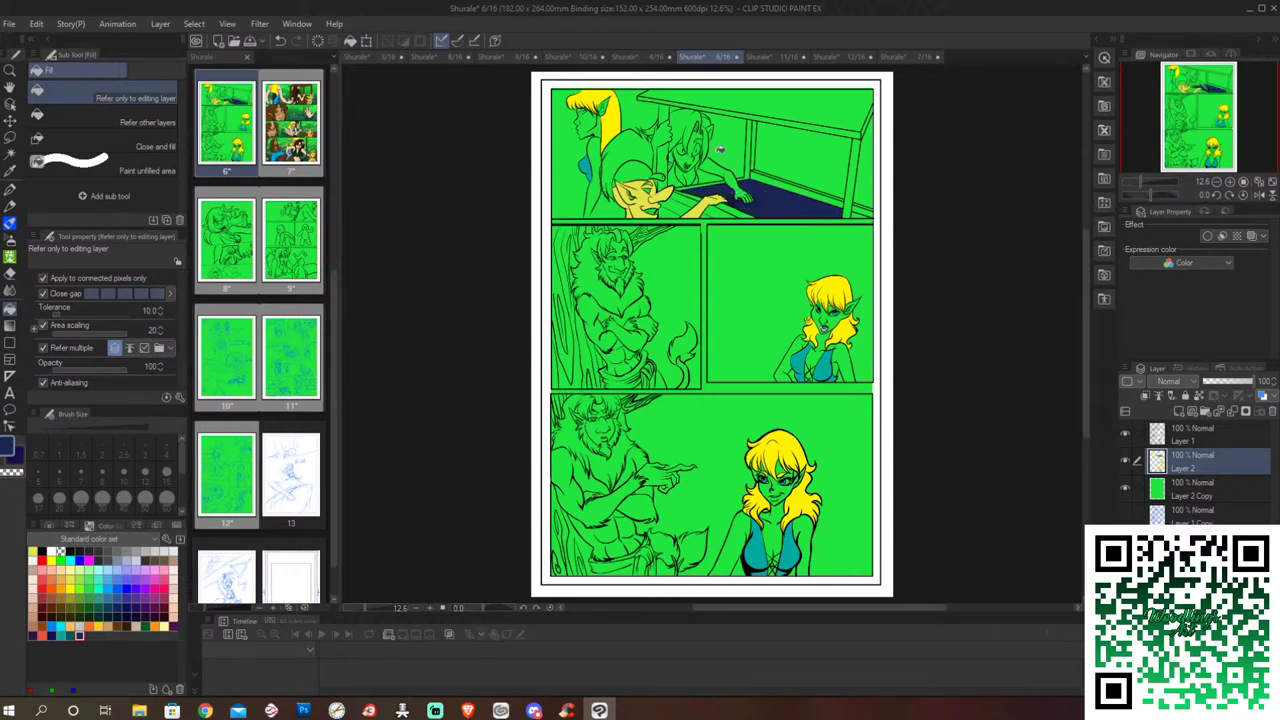
Step: Fill the horned man's hair, beard, chest, arms and belly in the middle-left panel with brown
{"action": "left_click", "coordinate": [118, 625]}
{"action": "left_click", "coordinate": [609, 234]}
{"action": "left_click", "coordinate": [607, 230]}
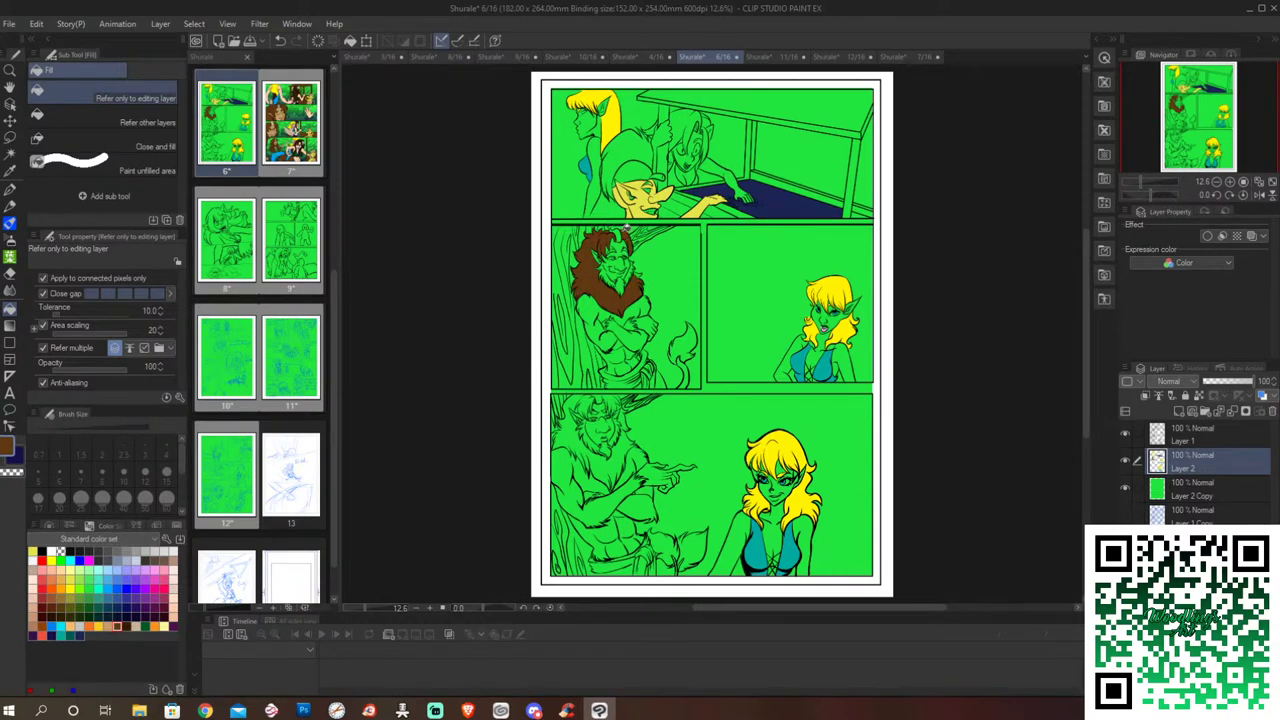
{"action": "left_click", "coordinate": [605, 267]}
{"action": "left_click", "coordinate": [633, 312]}
{"action": "left_click", "coordinate": [637, 337]}
{"action": "left_click", "coordinate": [610, 341]}
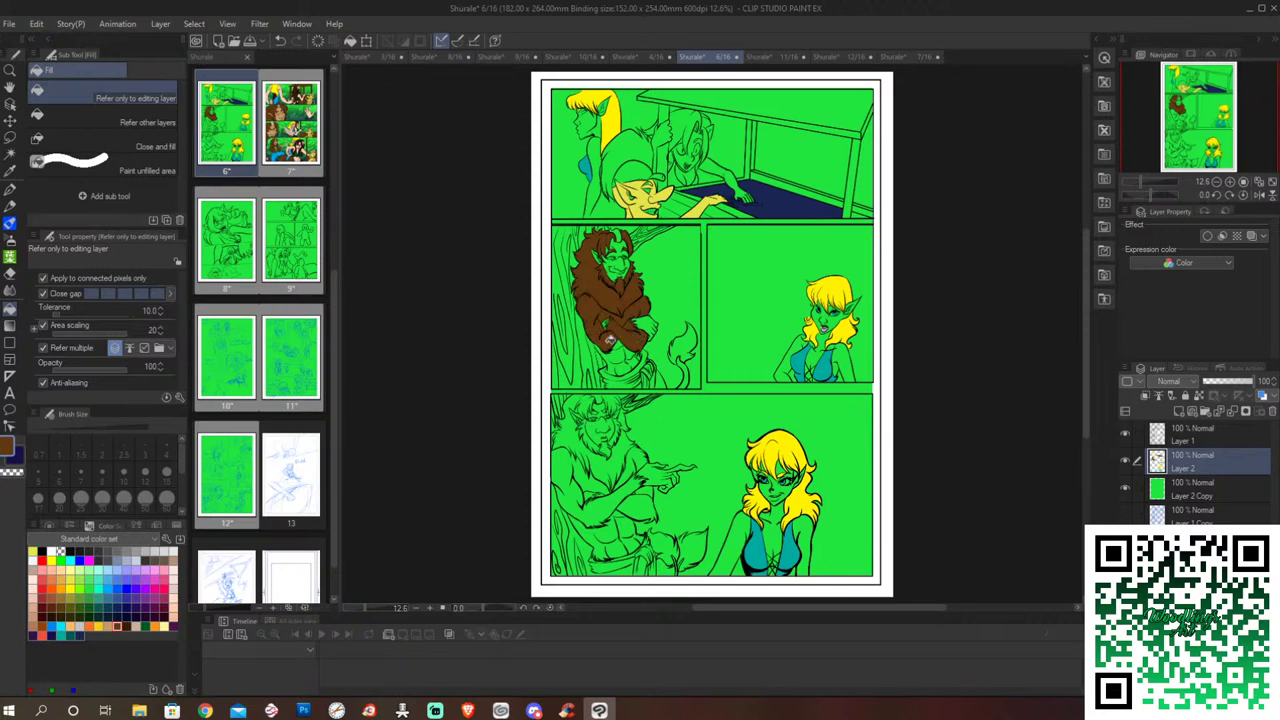
{"action": "mouse_move", "coordinate": [608, 339]}
{"action": "left_mouse_down"}
{"action": "mouse_move", "coordinate": [614, 320]}
{"action": "mouse_move", "coordinate": [632, 358]}
{"action": "left_mouse_up"}
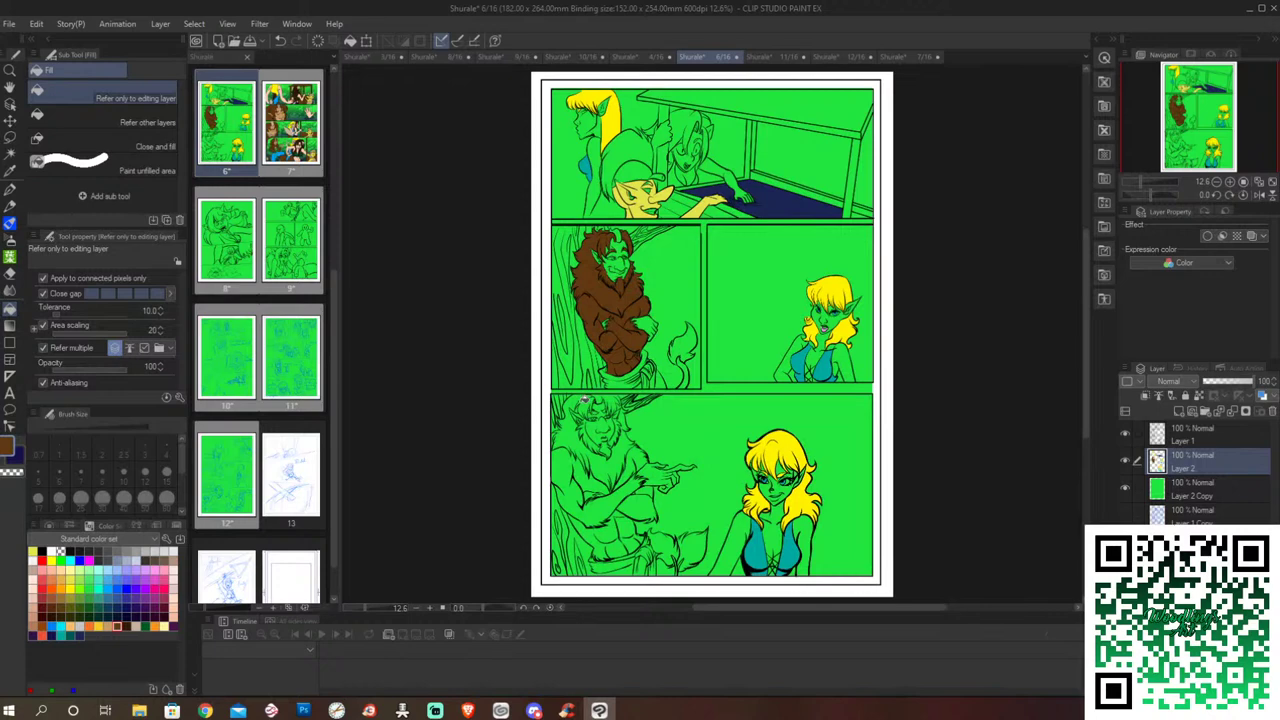
Step: Fill the horned man's hair, beard, chest and arms in the bottom panel with the same brown
{"action": "left_click", "coordinate": [600, 392]}
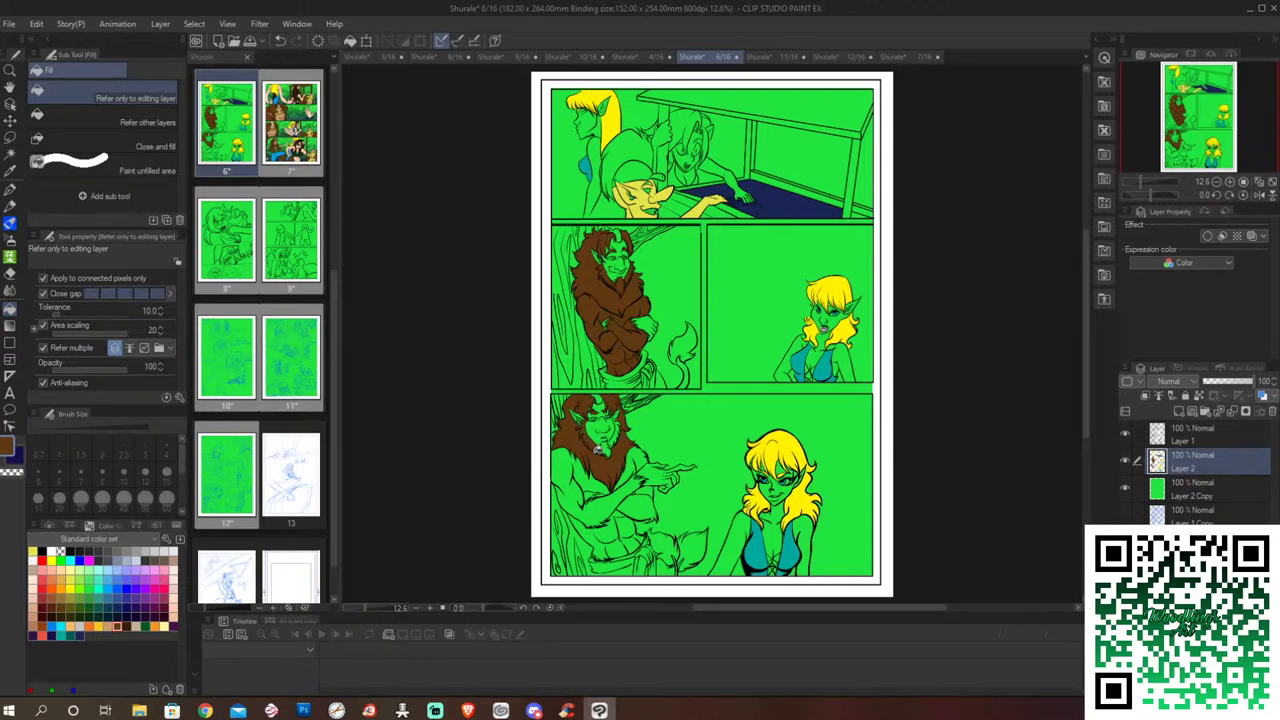
{"action": "left_click", "coordinate": [622, 435]}
{"action": "left_click", "coordinate": [640, 488]}
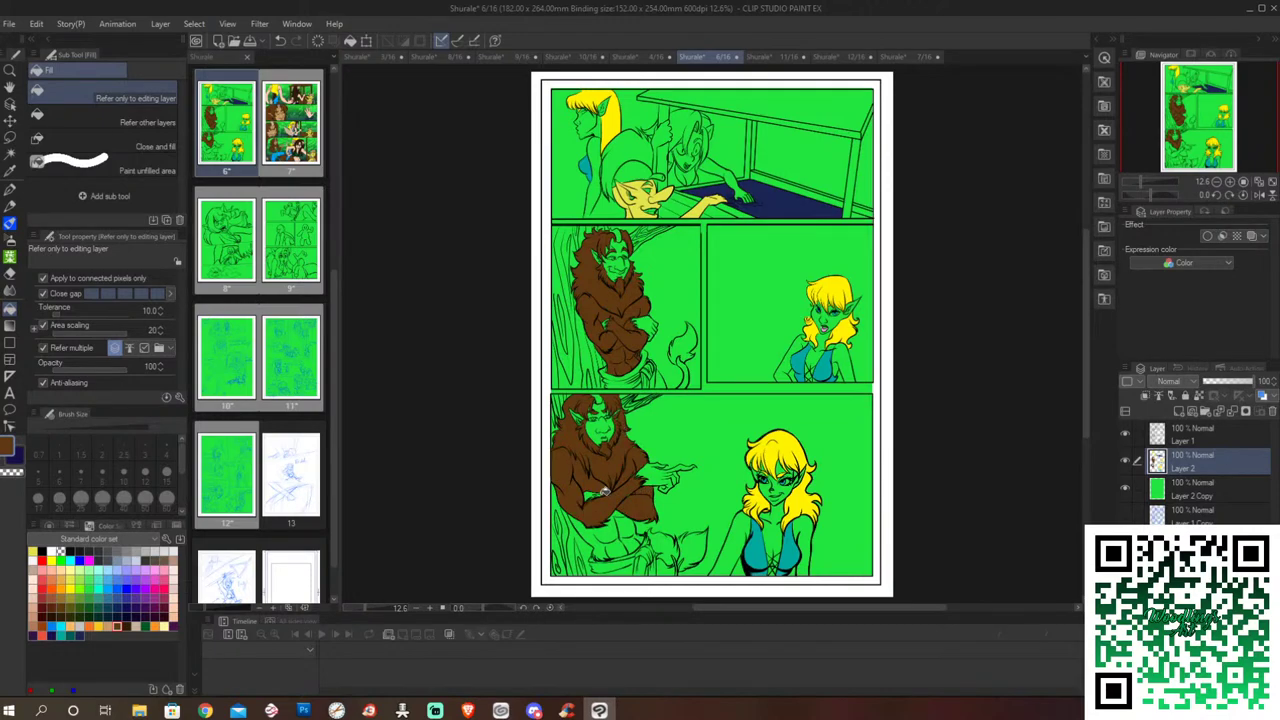